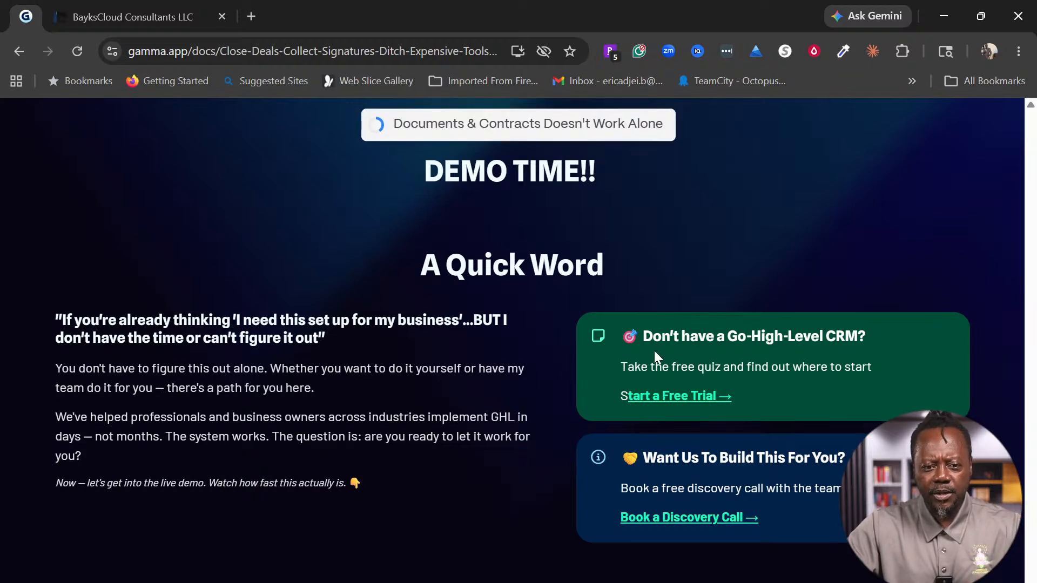
Step: Jump the Gamma presentation back to its title slide and scroll through the deck
mouse_move(80, 581)
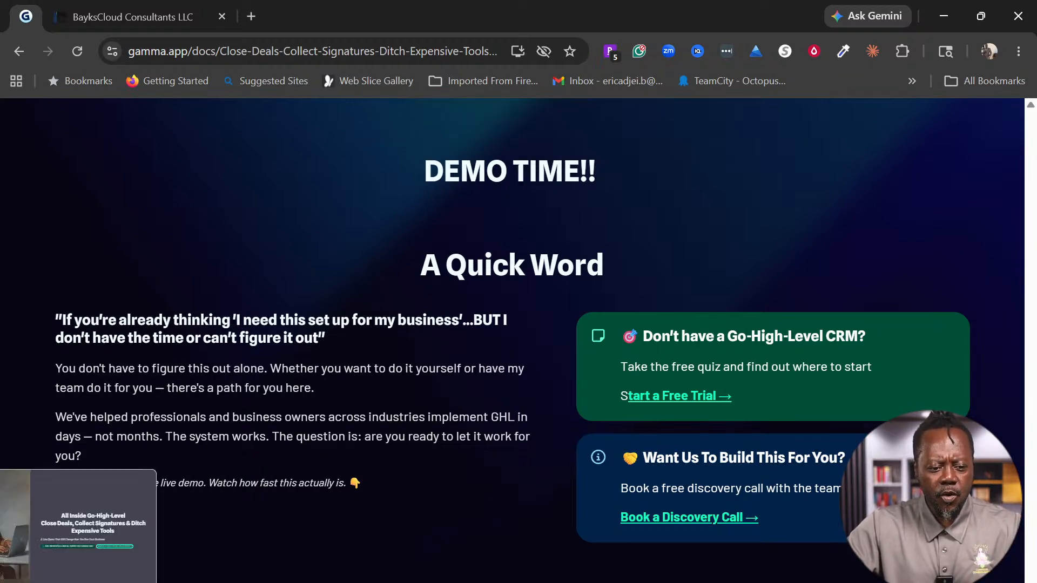
left_click(86, 527)
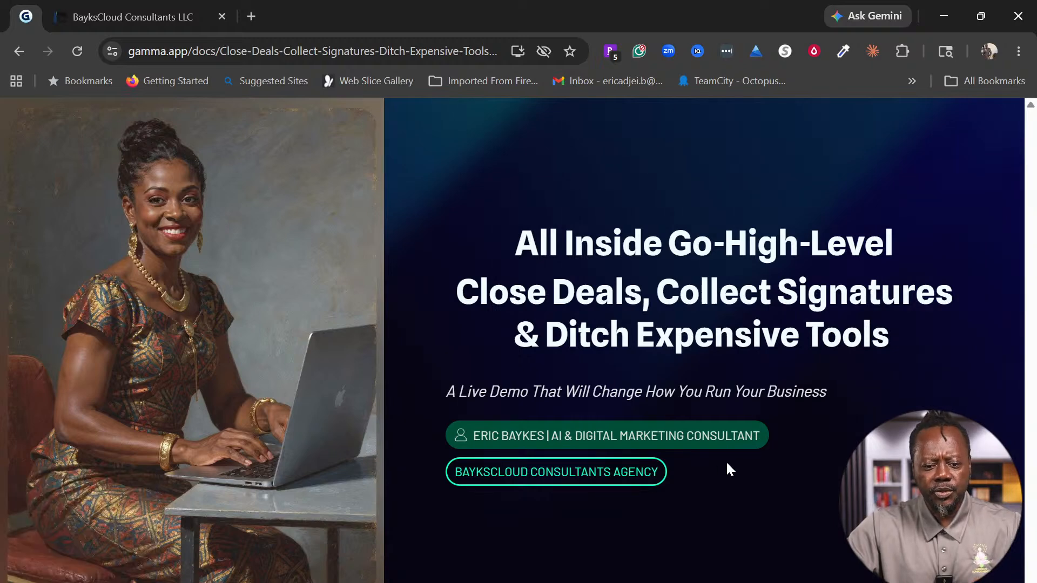
scroll(815, 419, "down", 8)
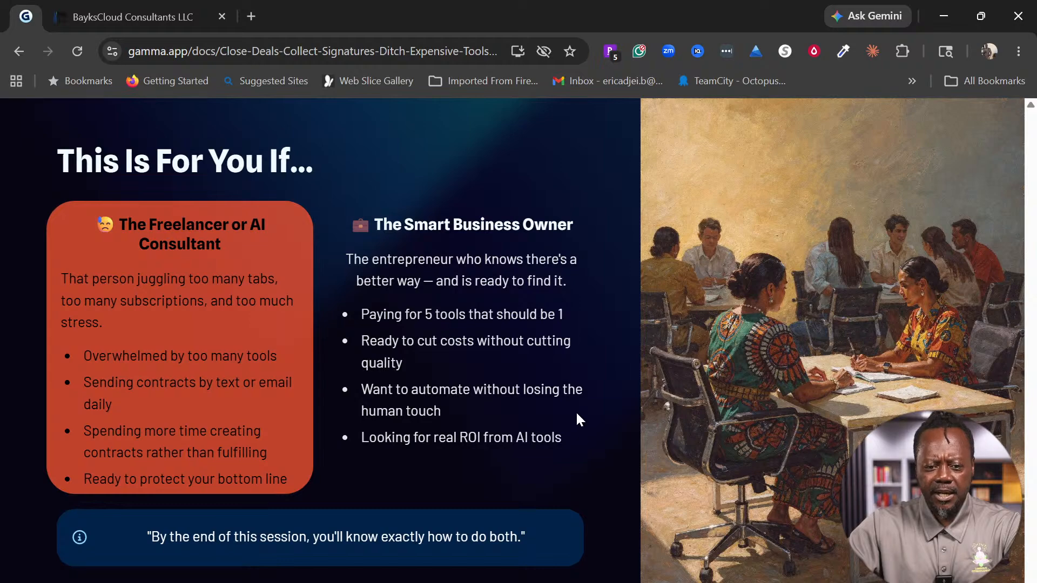
scroll(576, 420, "down", 9)
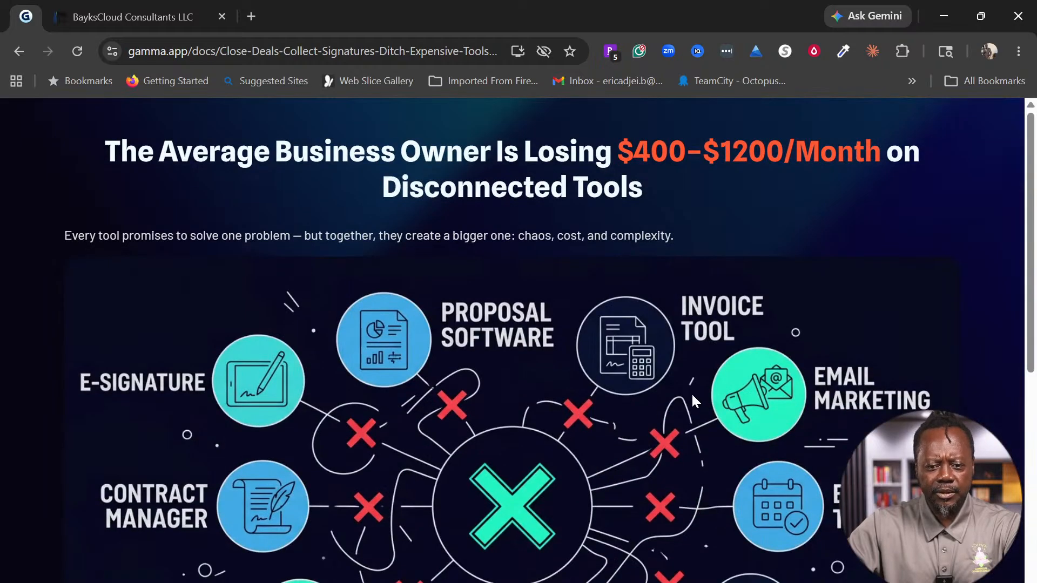
scroll(693, 396, "down", 5)
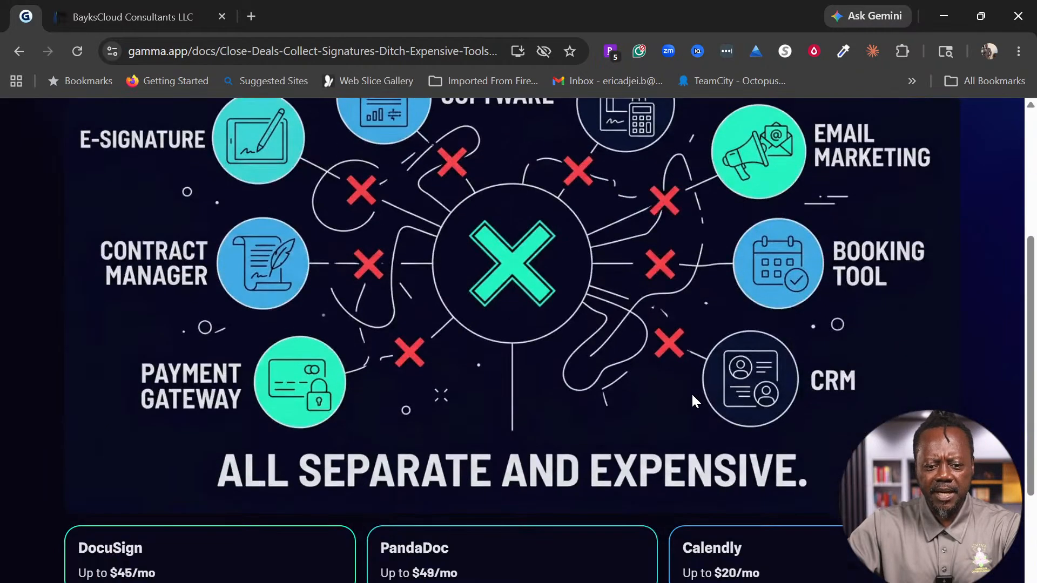
scroll(693, 396, "down", 3)
scroll(693, 397, "up", 8)
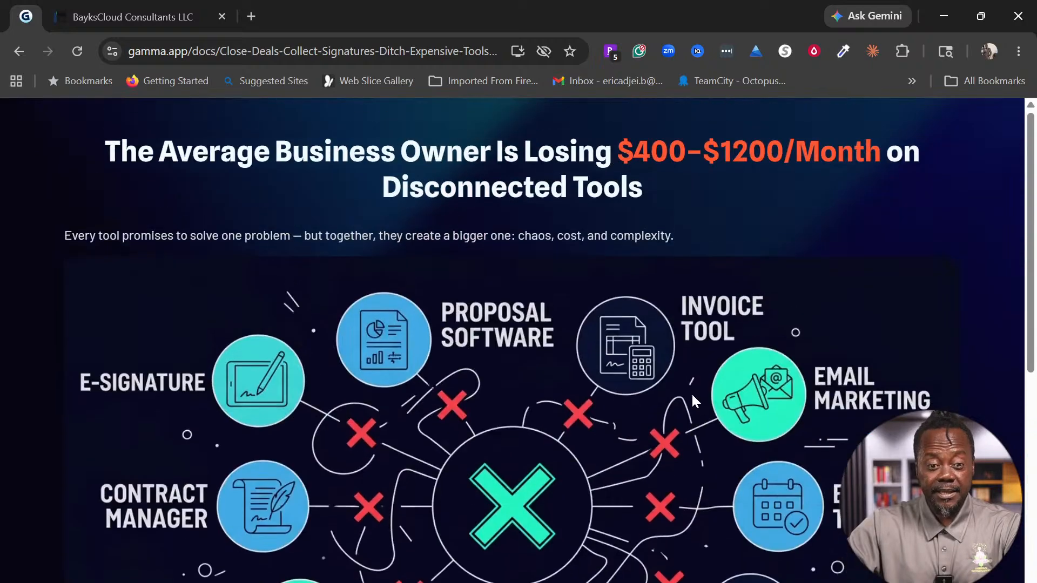
scroll(691, 393, "down", 12)
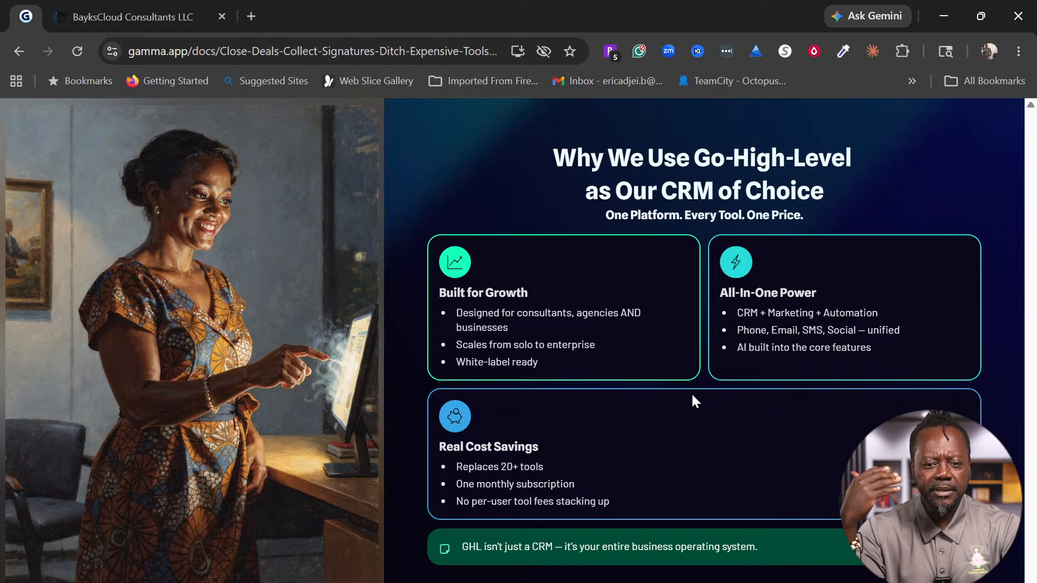
scroll(691, 392, "down", 9)
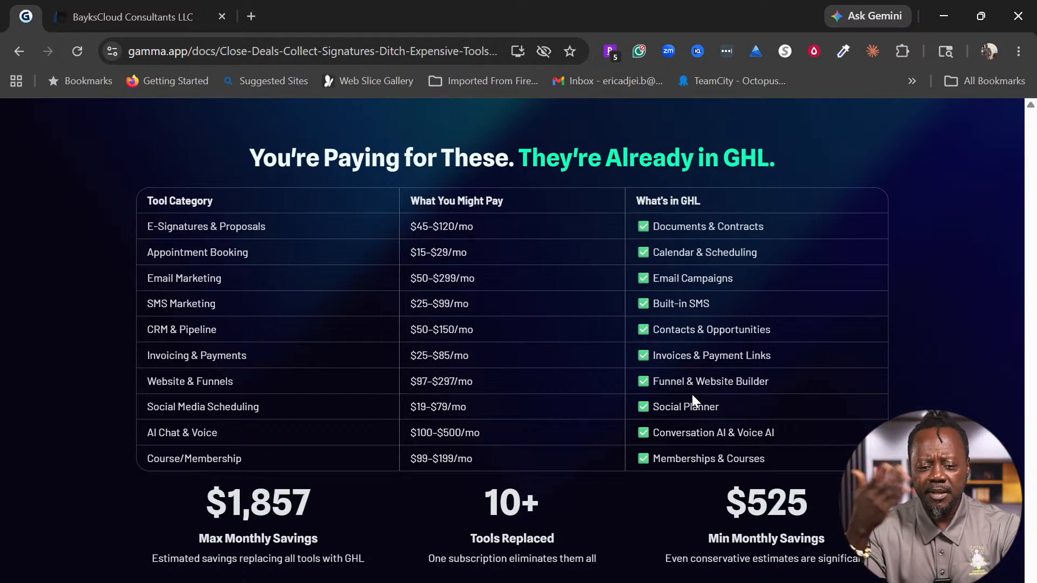
Step: Step through to the closing slides, back to DEMO TIME, then switch to the GoHighLevel dashboard tab
key("Right")
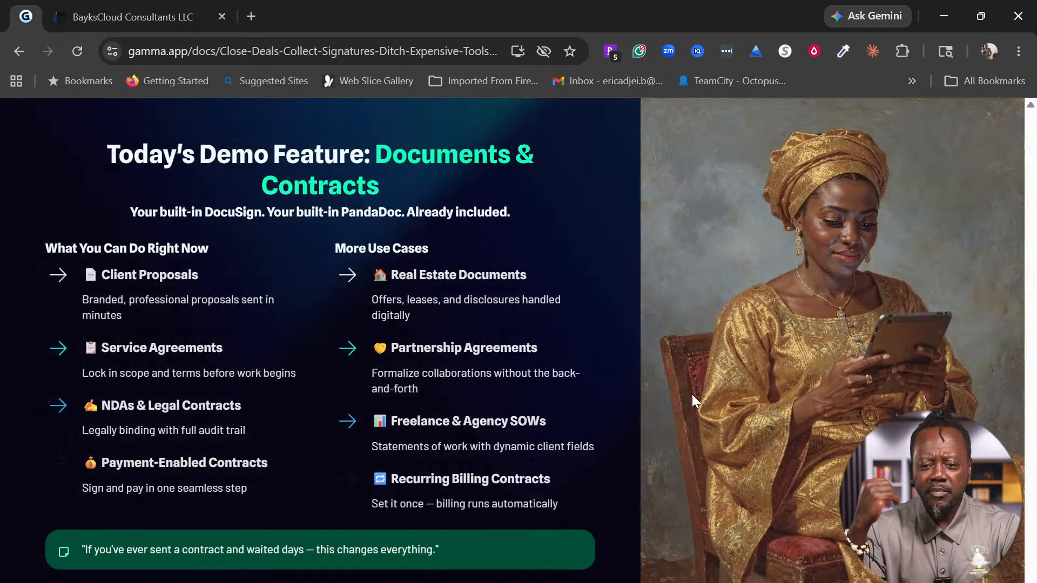
key("Right")
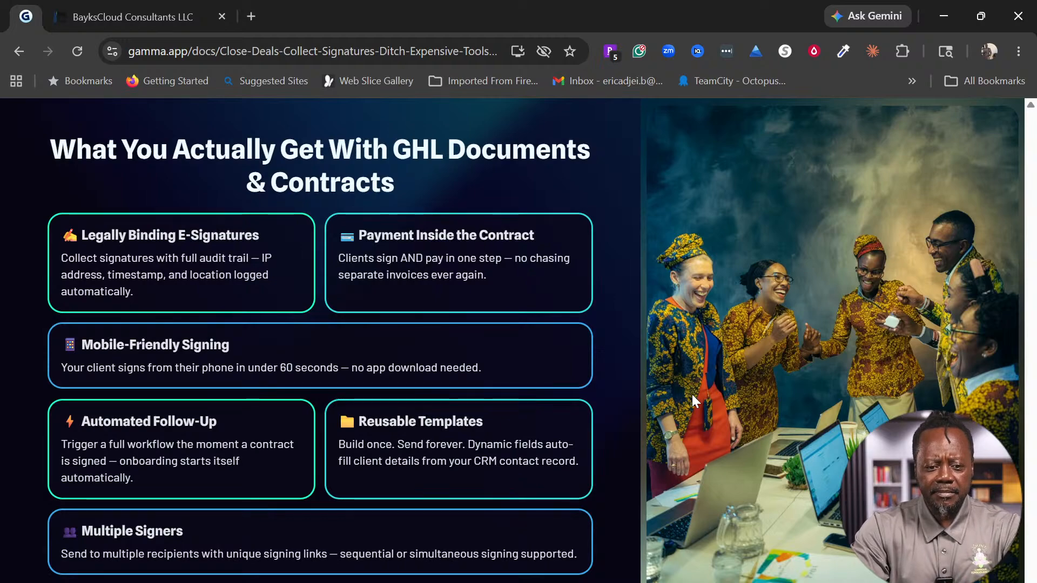
key("Right")
key("Right")
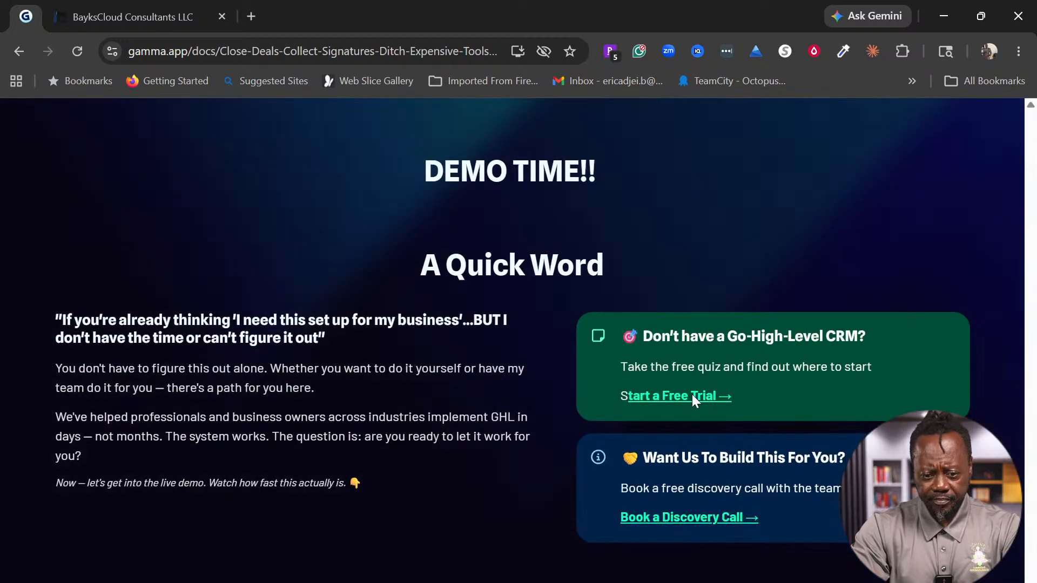
key("Right")
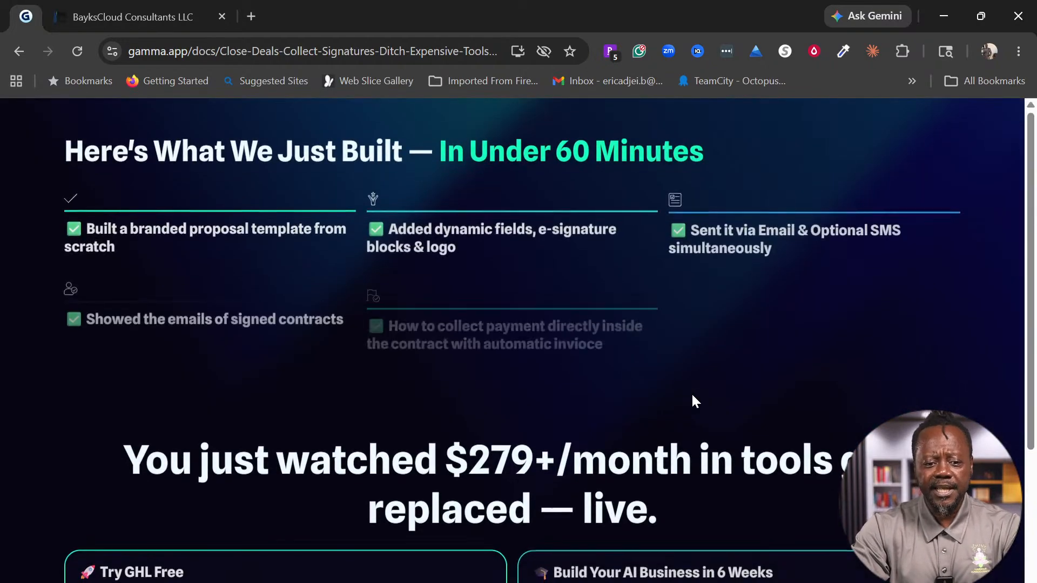
key("Left")
mouse_move(693, 399)
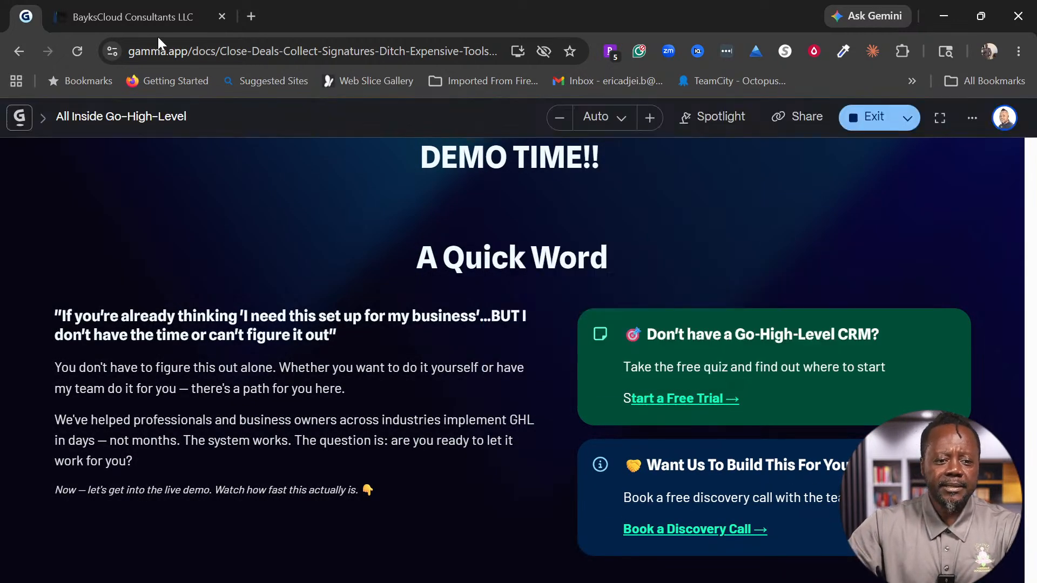
left_click(135, 12)
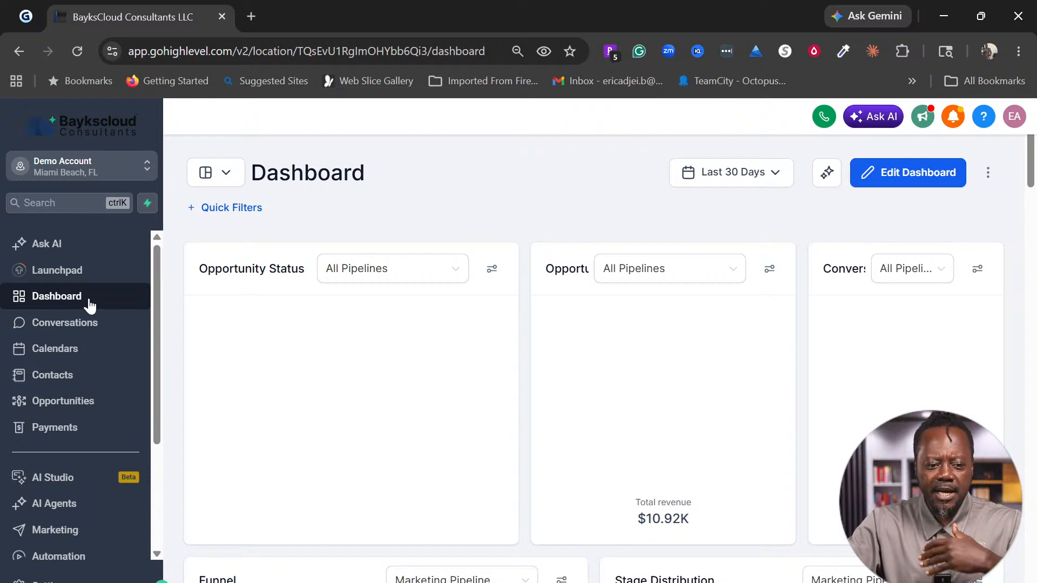
Step: Open the Payments Invoices page and preview the Invoices & Estimates, Documents & Contracts and Orders menus
scroll(110, 331, "down", 3)
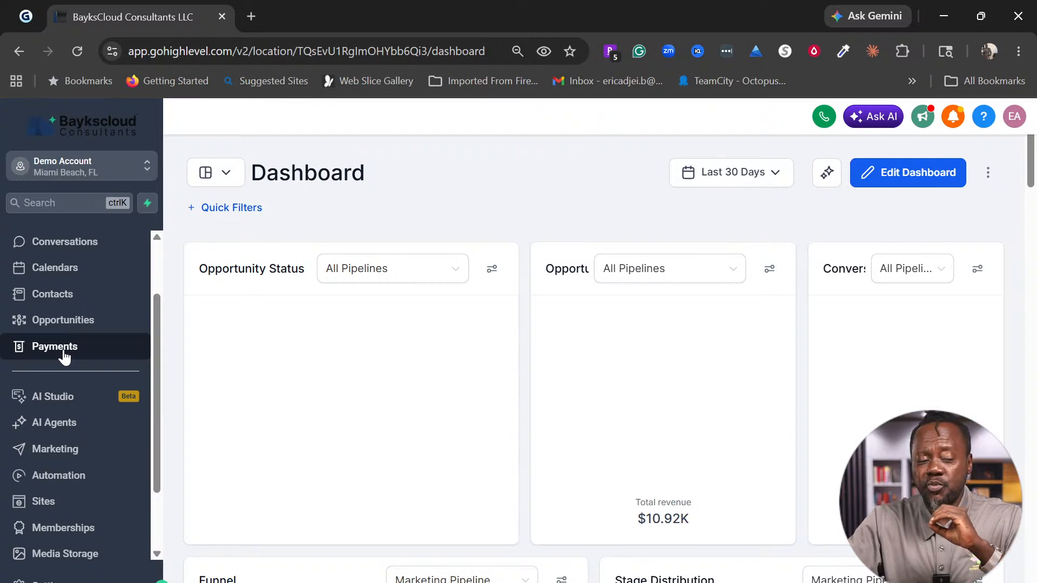
left_click(63, 353)
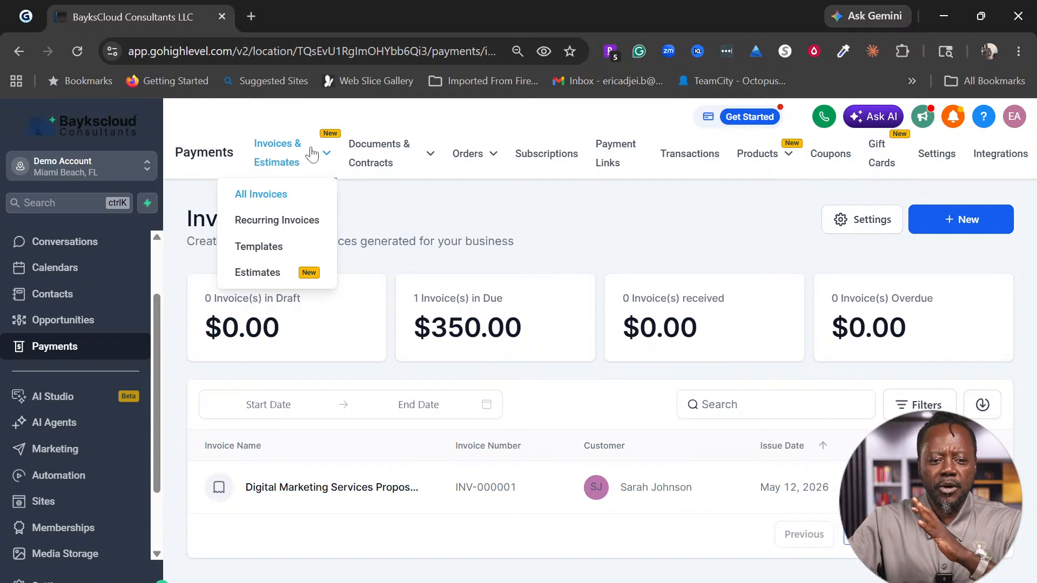
mouse_move(300, 145)
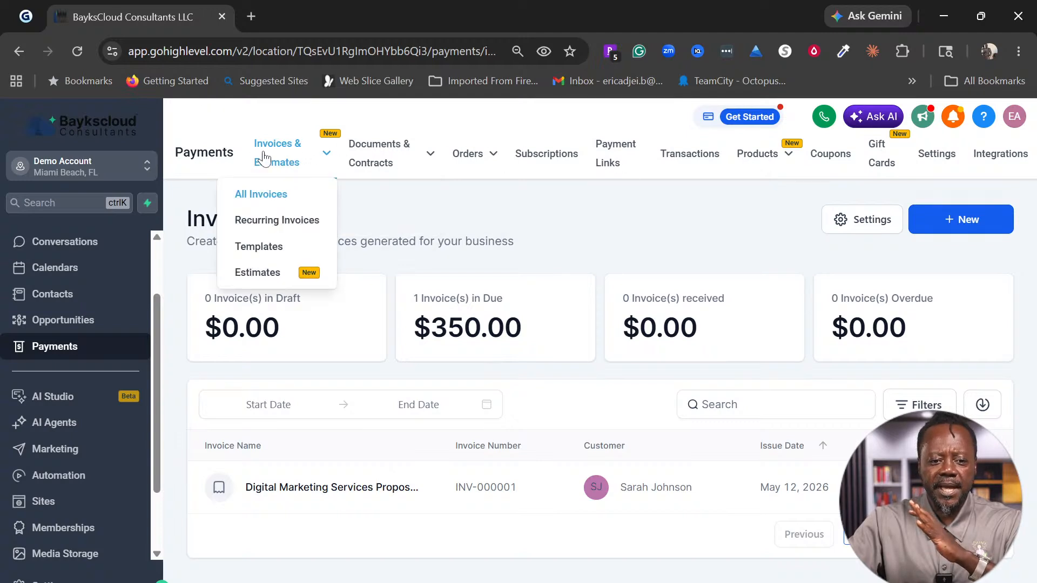
mouse_move(357, 161)
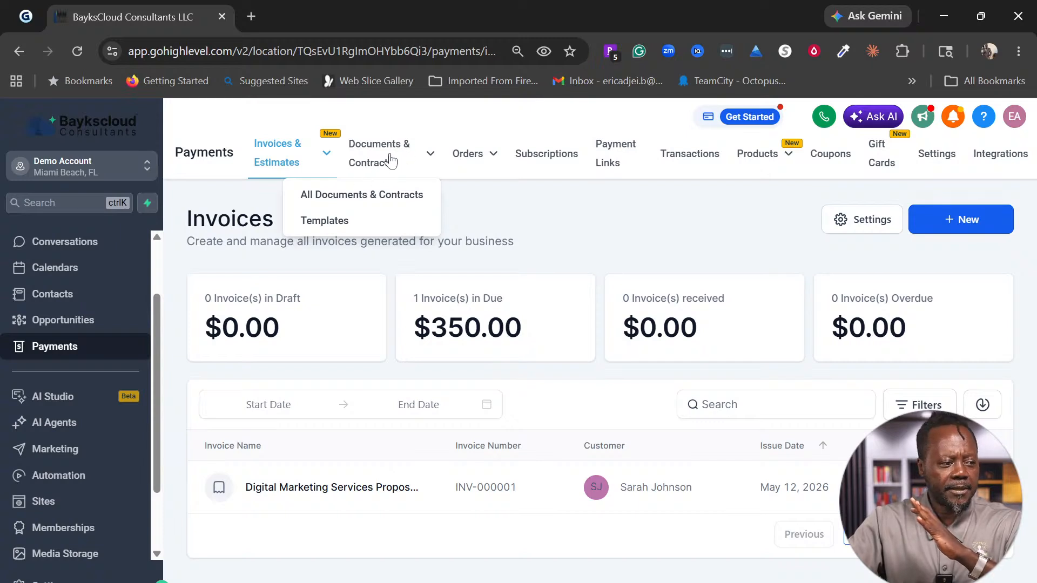
mouse_move(468, 154)
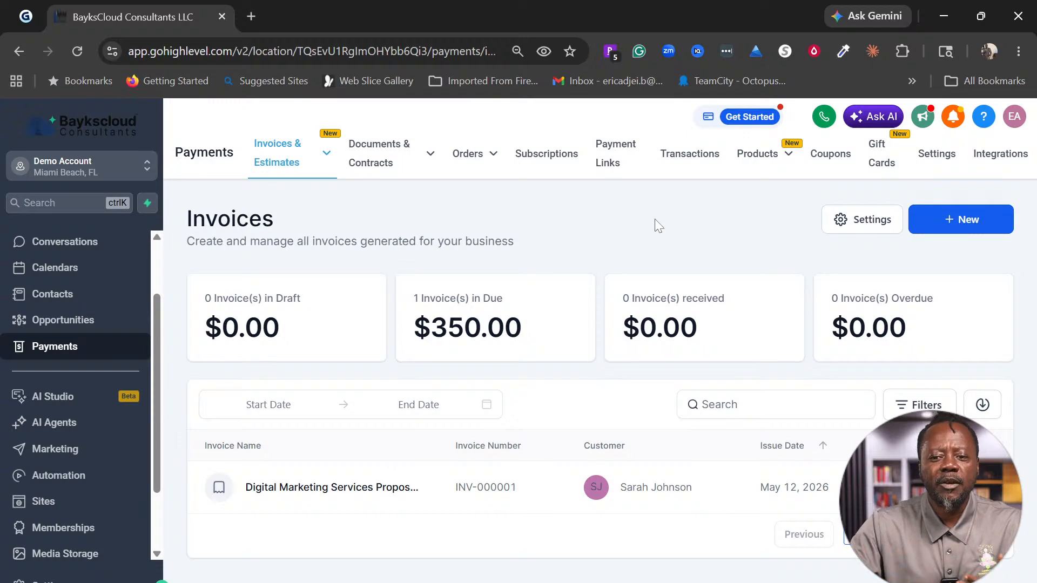
mouse_move(282, 147)
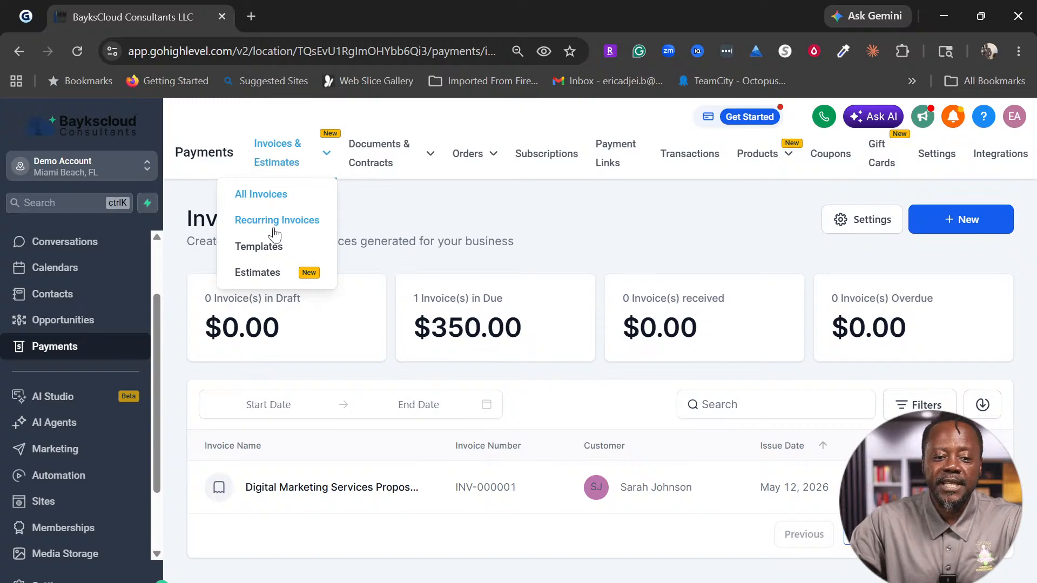
left_click(954, 125)
left_click(1018, 123)
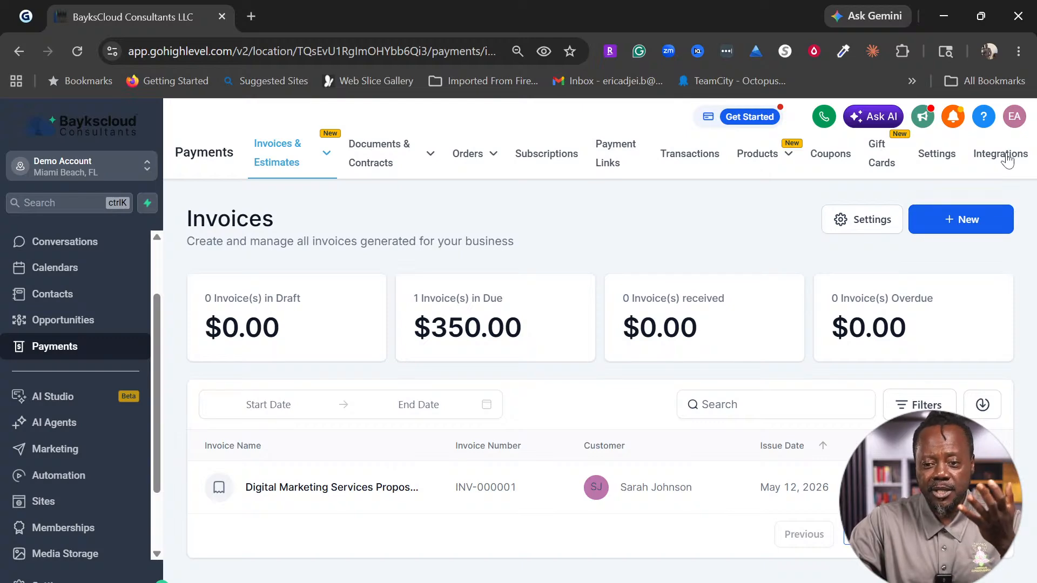
Step: Browse the payment integrations from Stripe, PayPal and Authorize.net down, then open All Integrations
left_click(1007, 156)
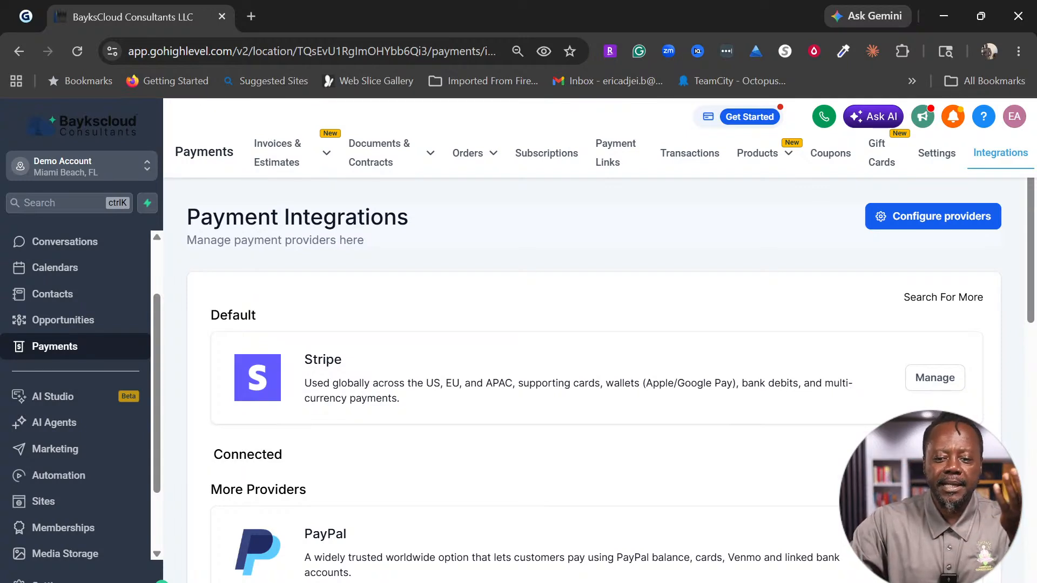
scroll(630, 472, "down", 5)
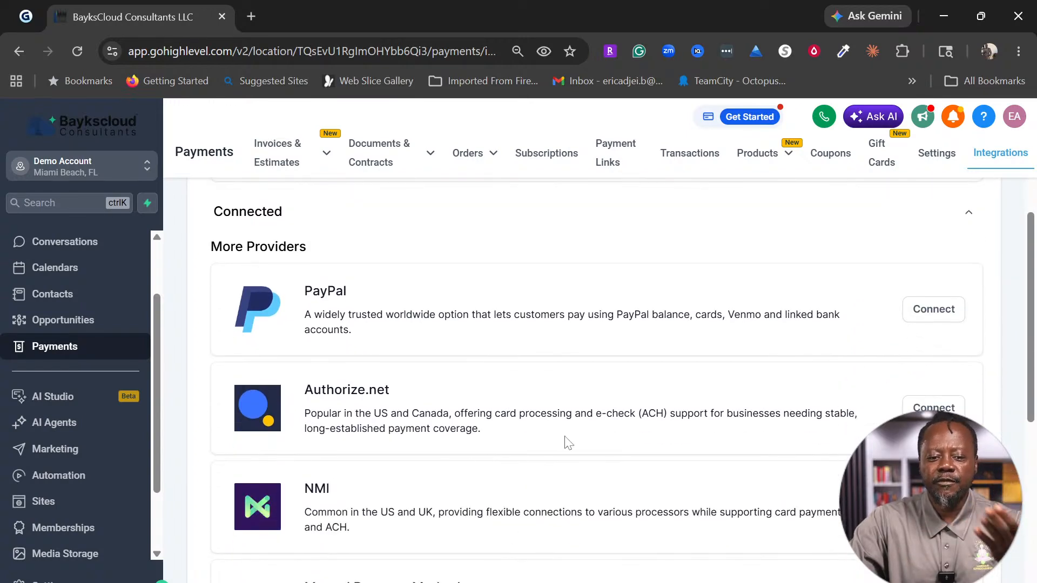
scroll(556, 410, "down", 1)
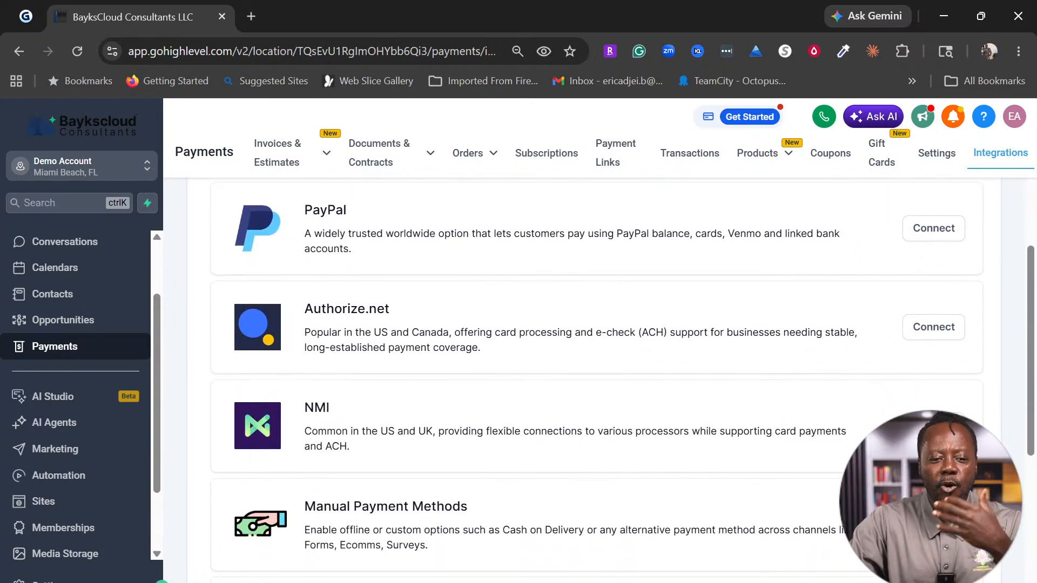
scroll(486, 384, "down", 4)
scroll(488, 384, "down", 3)
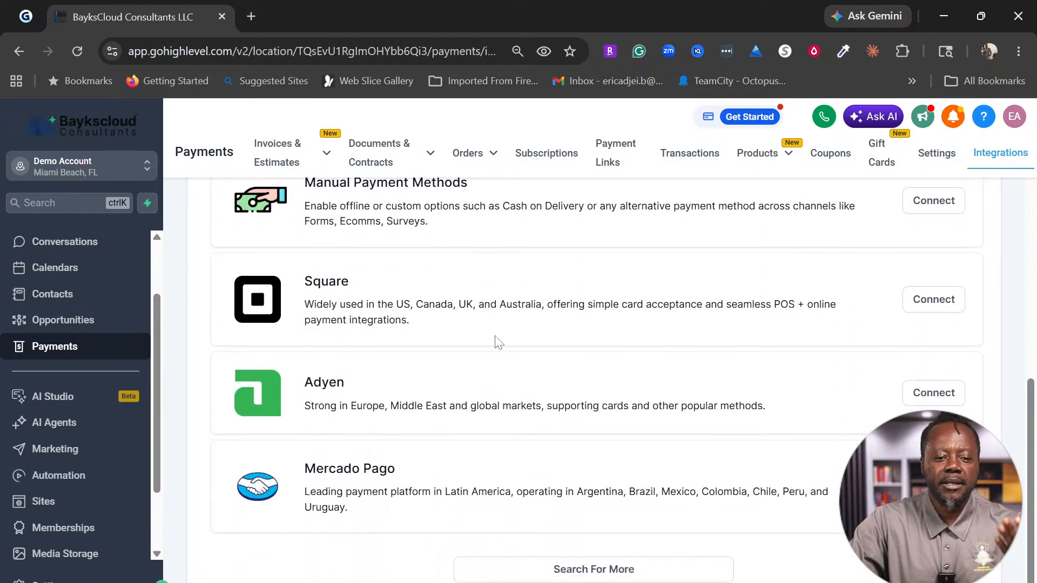
scroll(497, 341, "down", 1)
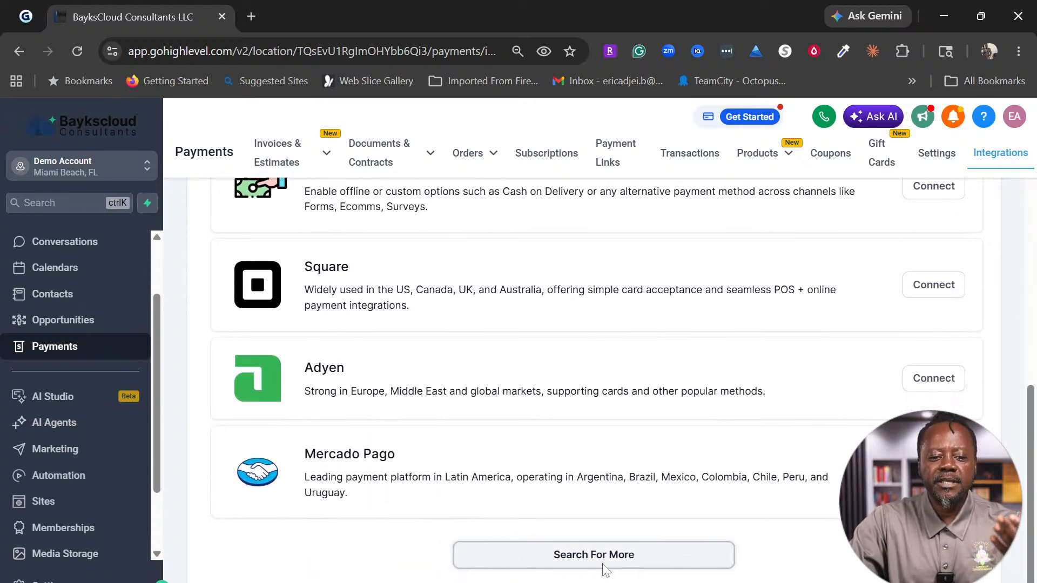
left_click(605, 567)
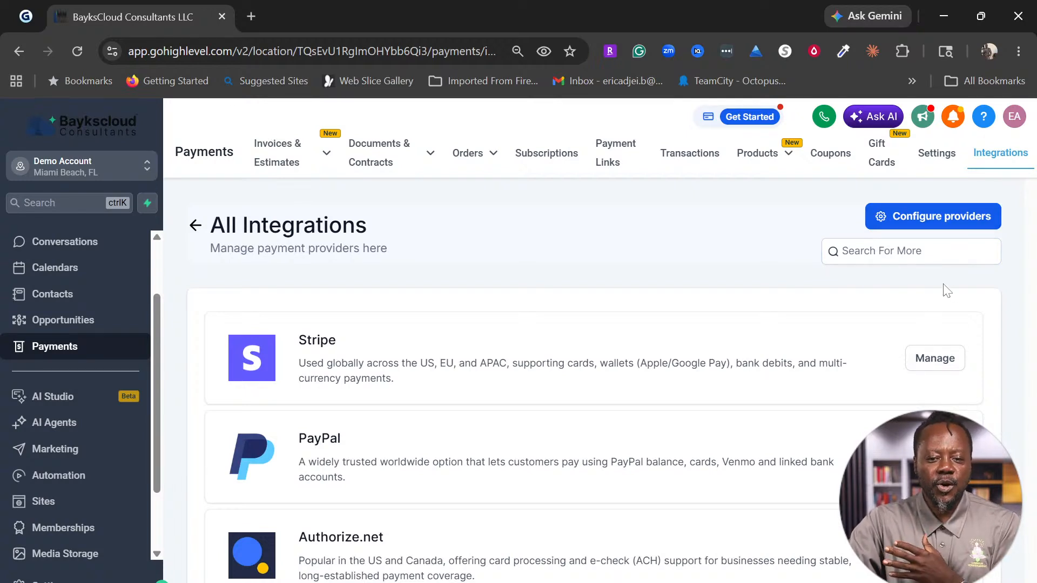
left_click(939, 161)
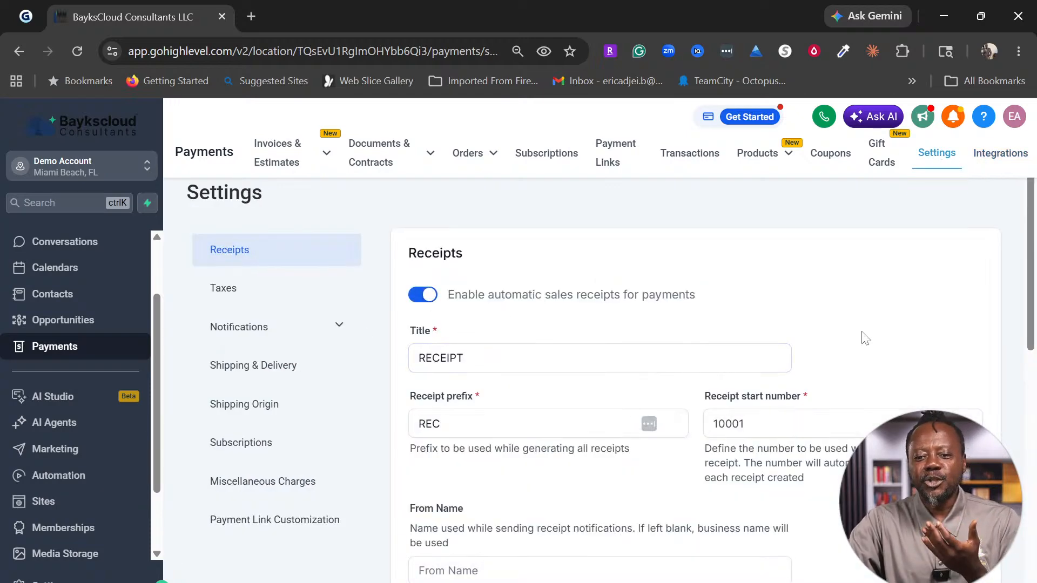
scroll(861, 338, "down", 3)
scroll(860, 338, "up", 3)
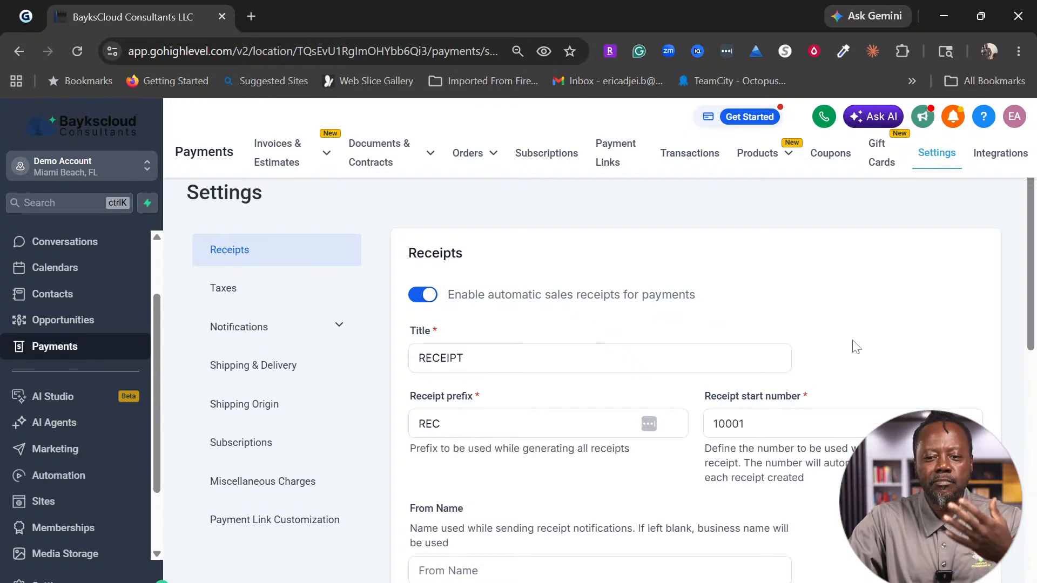
scroll(855, 347, "down", 2)
scroll(855, 347, "up", 2)
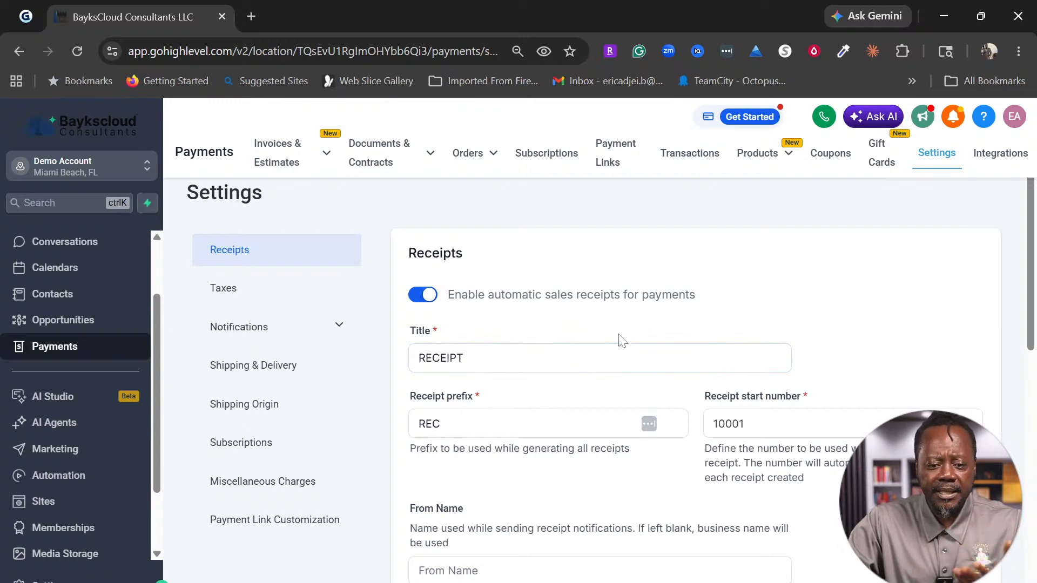
scroll(621, 341, "down", 2)
left_click(810, 343)
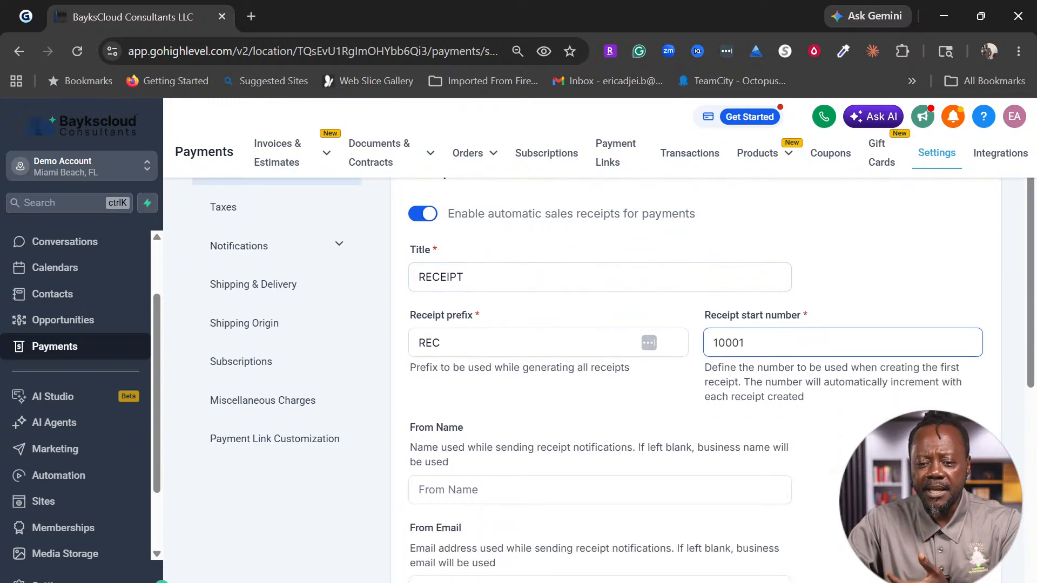
left_click(487, 345)
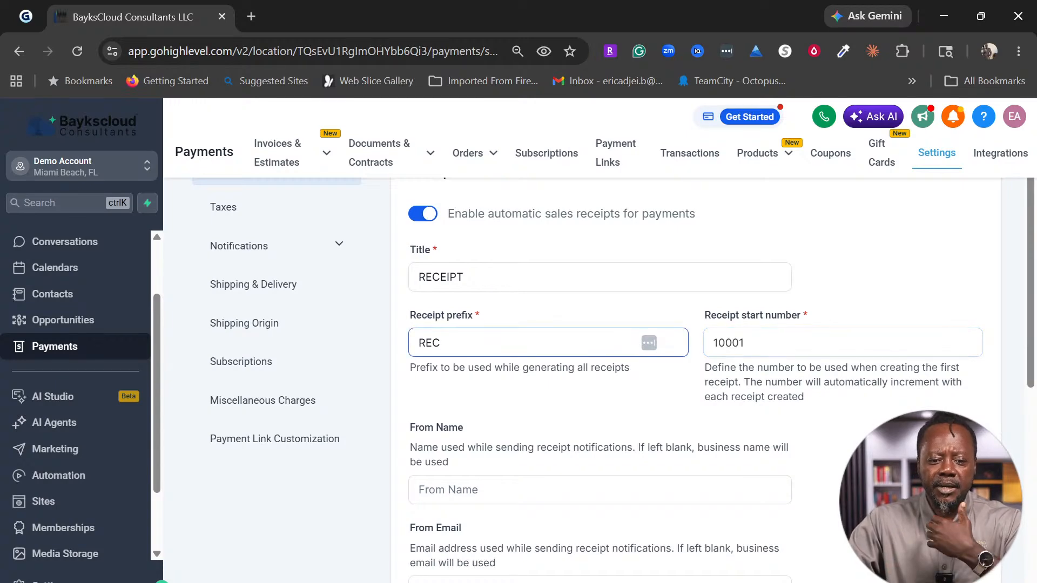
scroll(489, 373, "down", 6)
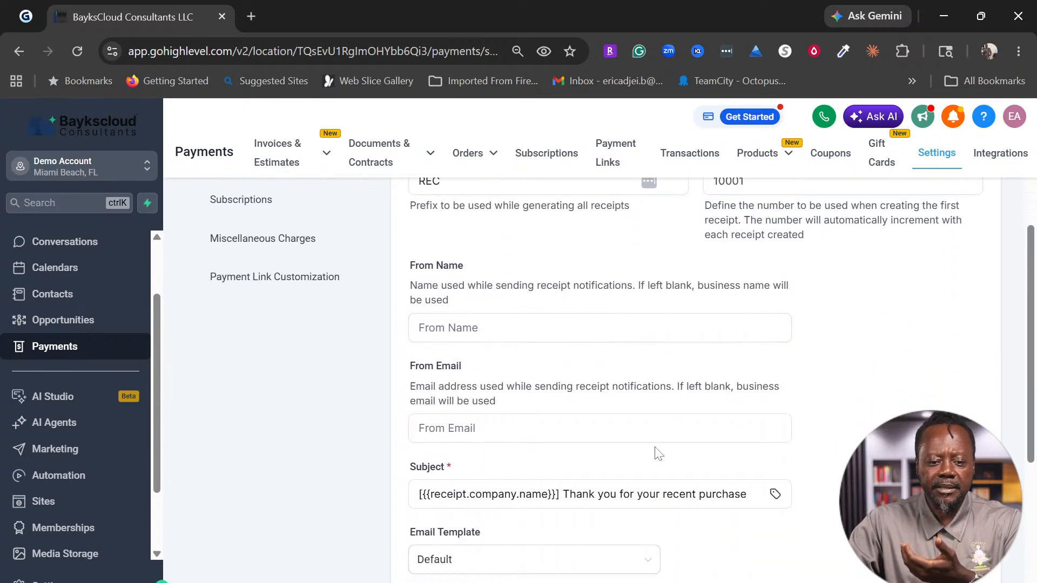
scroll(657, 454, "up", 6)
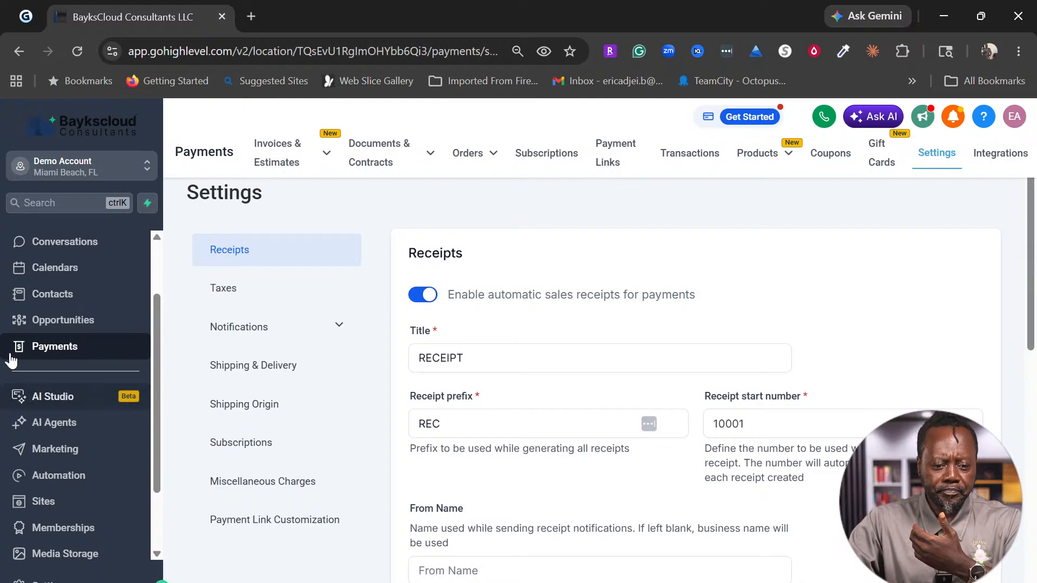
Step: Review the Taxes settings, expand Notifications, and check the empty Tax Rates table
left_click(230, 291)
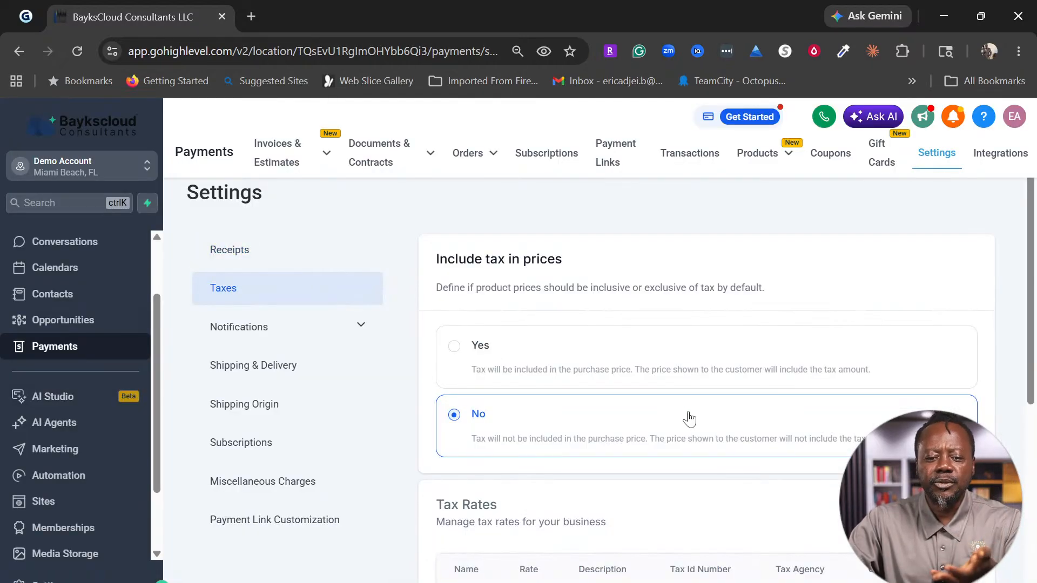
scroll(689, 419, "down", 3)
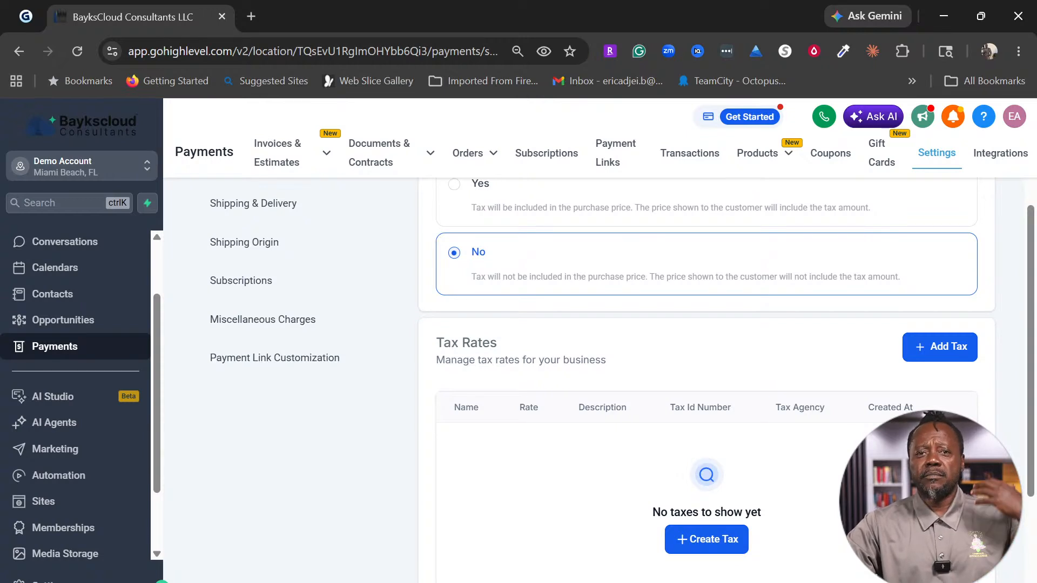
scroll(690, 419, "up", 2)
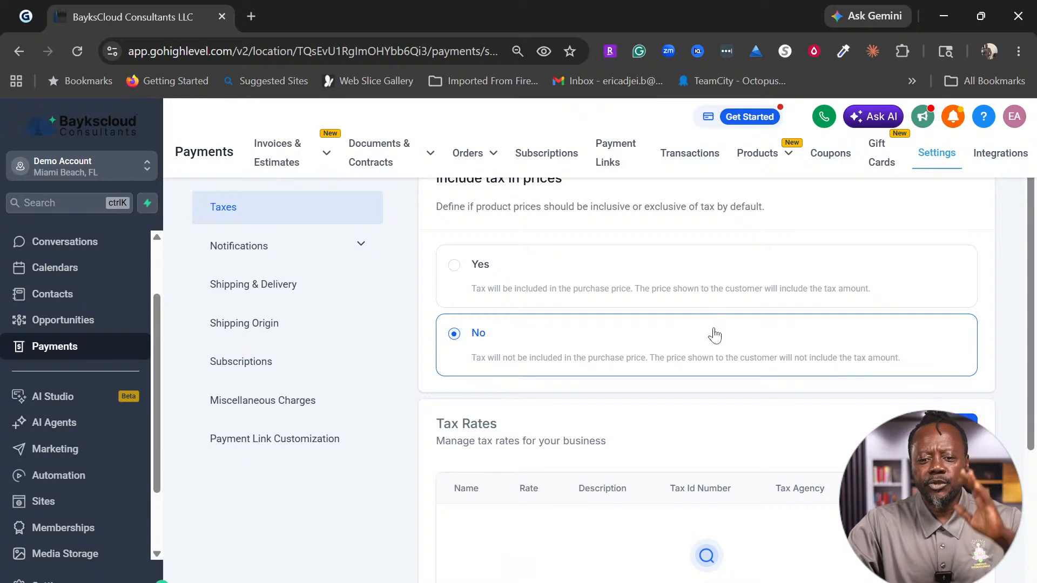
scroll(713, 333, "up", 2)
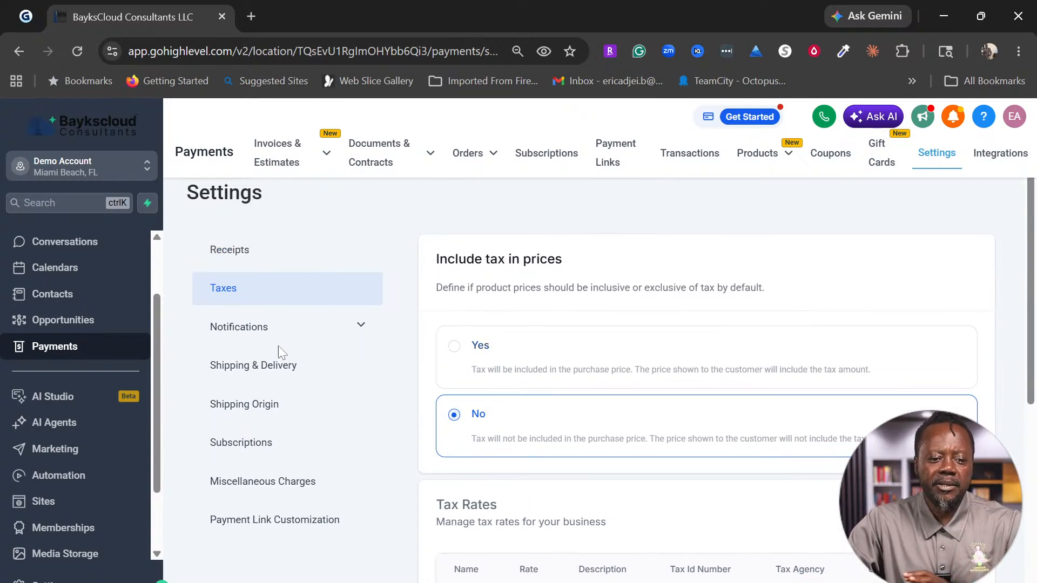
left_click(240, 337)
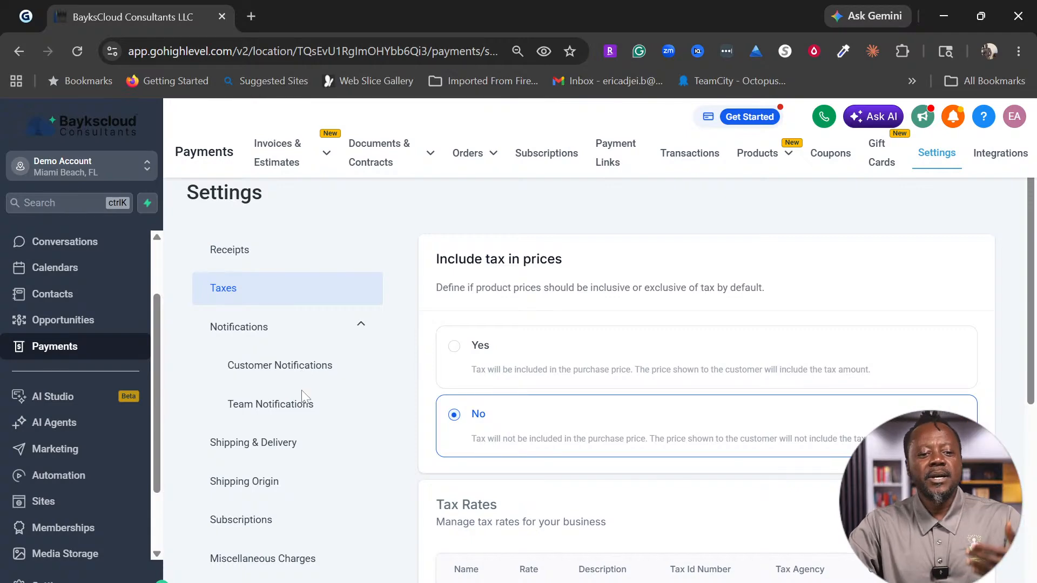
scroll(297, 424, "down", 5)
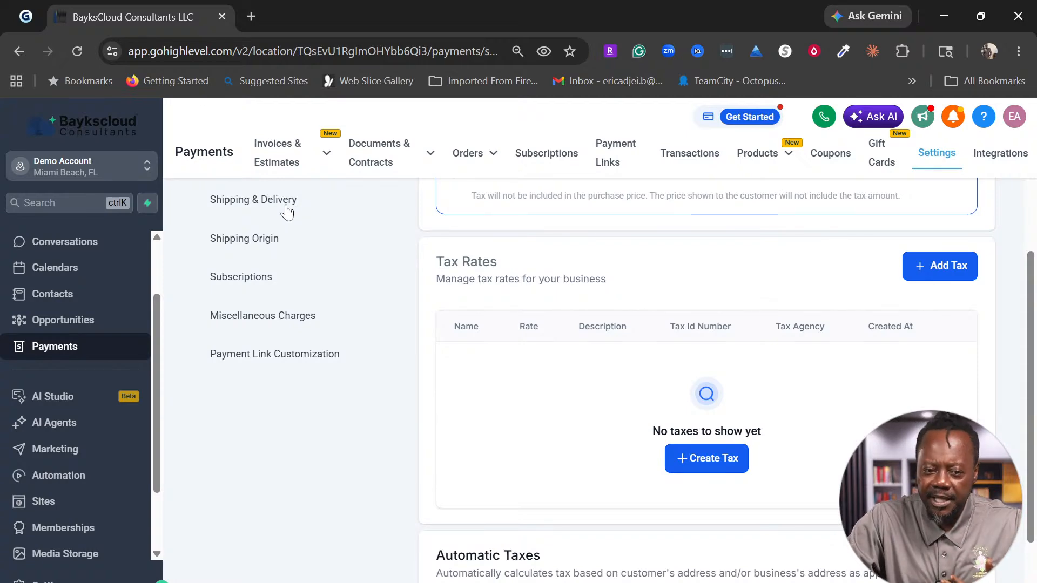
Step: Show Shipping & Delivery settings and dismiss the 'Let's Set Up Your Shipping' tour
left_click(286, 206)
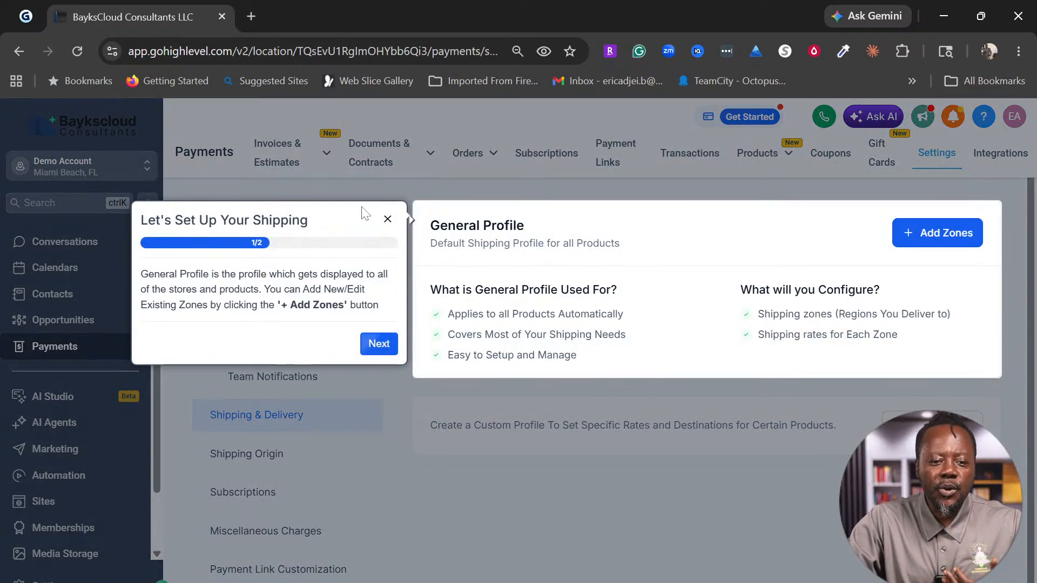
left_click(387, 219)
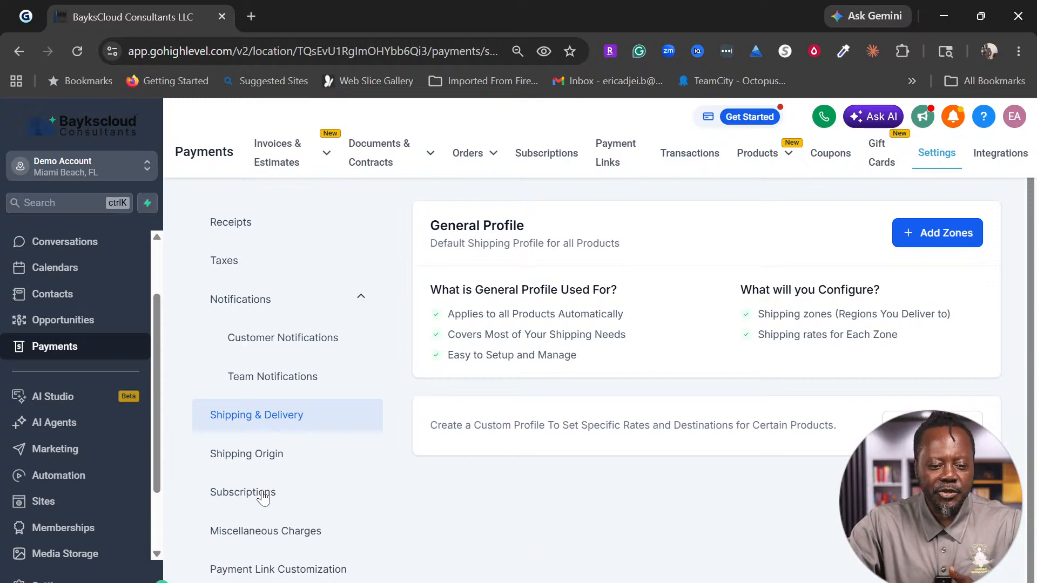
Step: Review subscription retry settings, then view the empty Gift Cards and Coupons pages
left_click(263, 498)
scroll(516, 476, "down", 2)
scroll(516, 476, "down", 2)
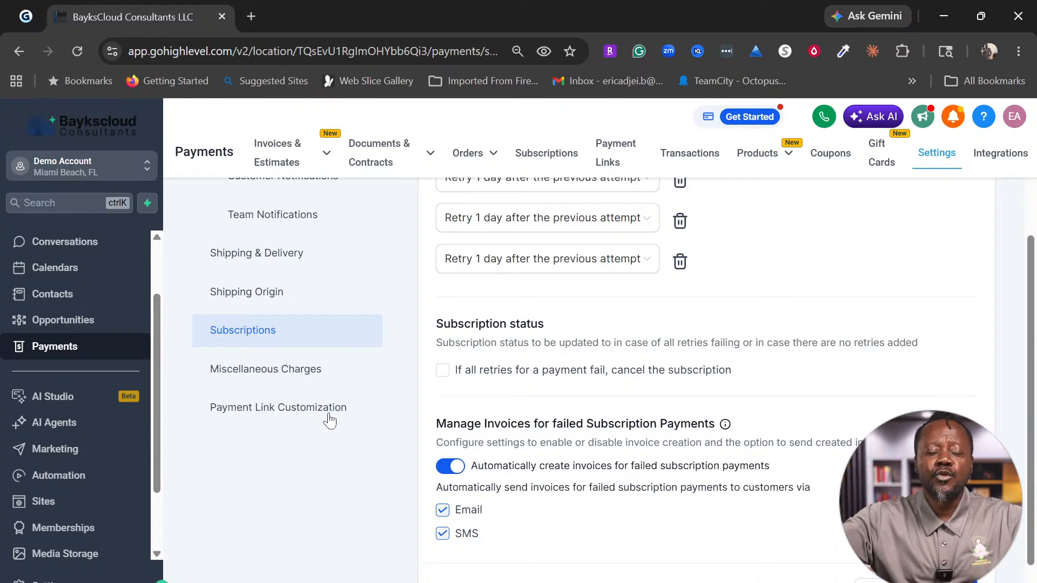
scroll(633, 390, "up", 4)
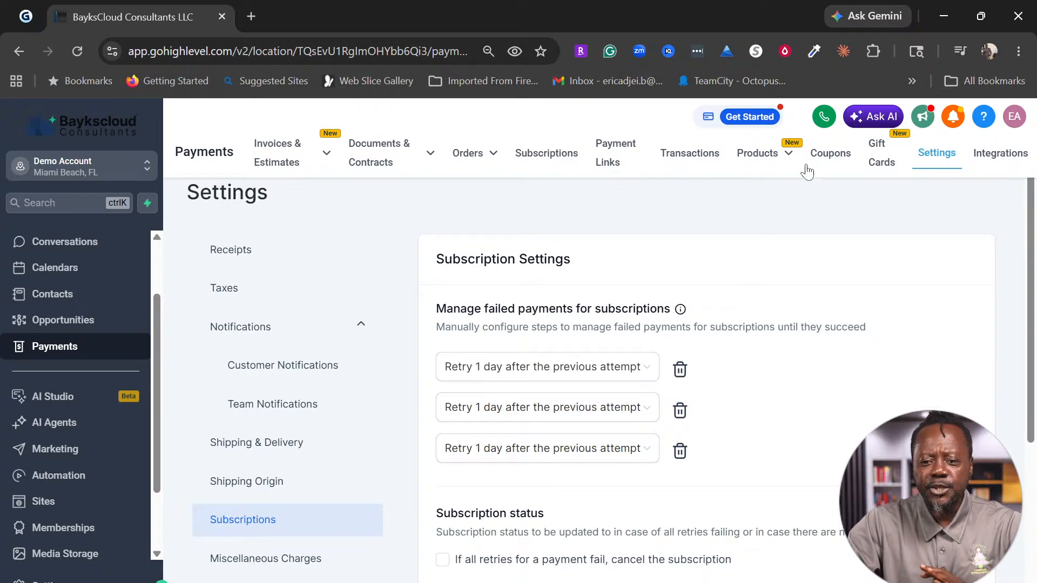
left_click(881, 168)
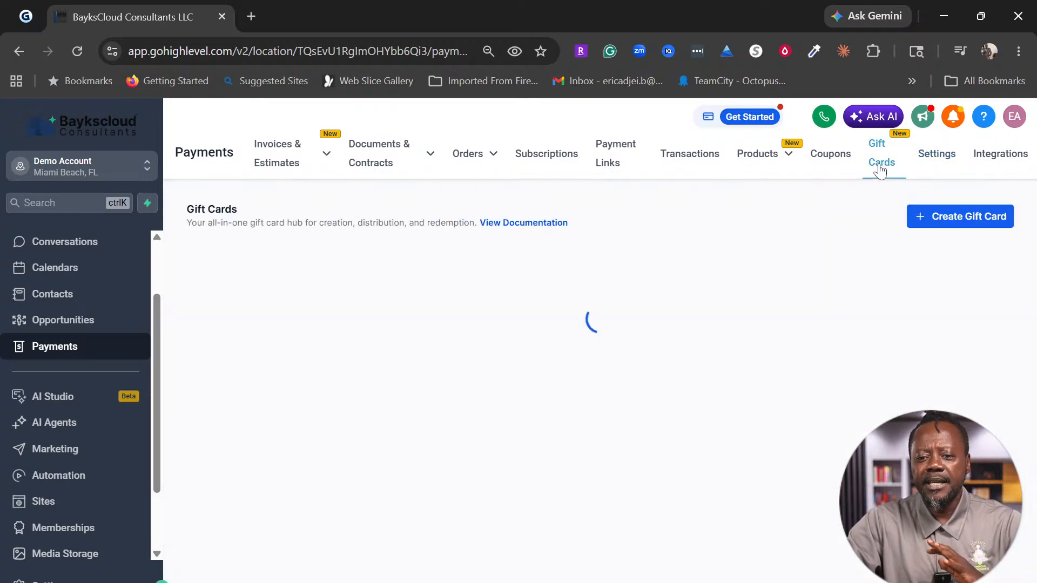
left_click(837, 166)
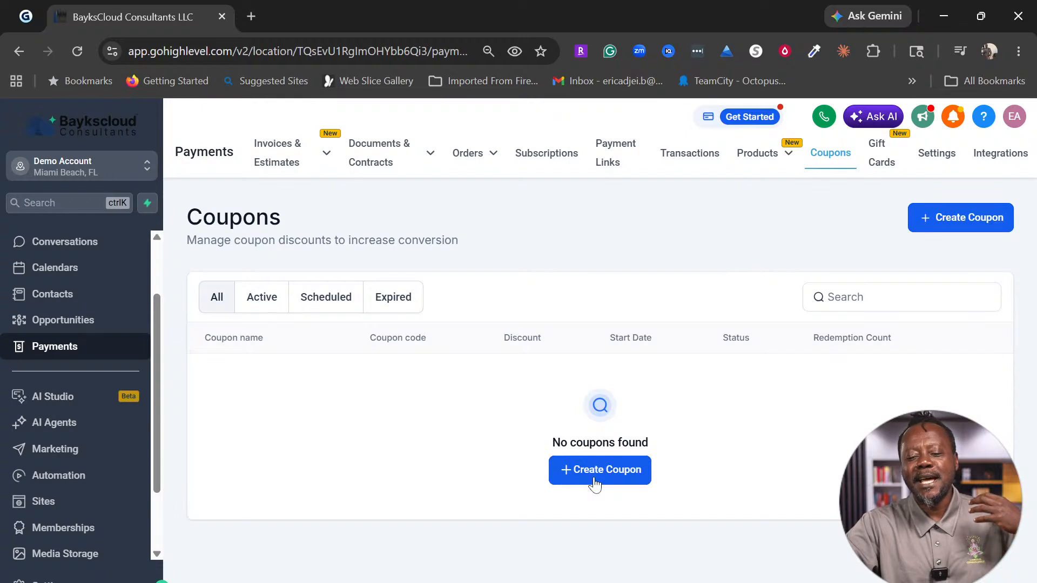
mouse_move(776, 169)
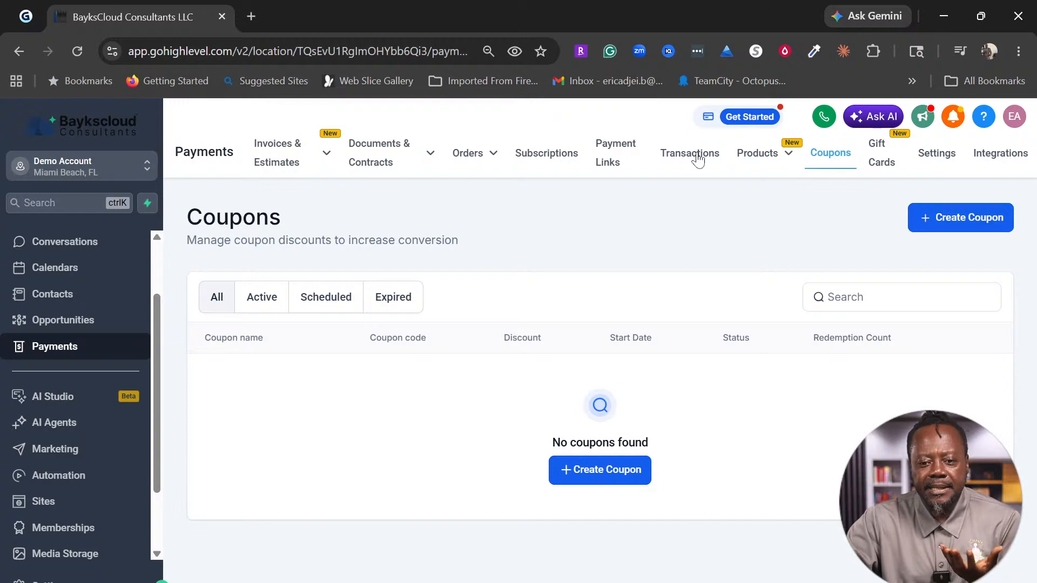
Step: View Transactions, Payment Links, Subscriptions and Orders, then the Documents & Contracts list
left_click(699, 156)
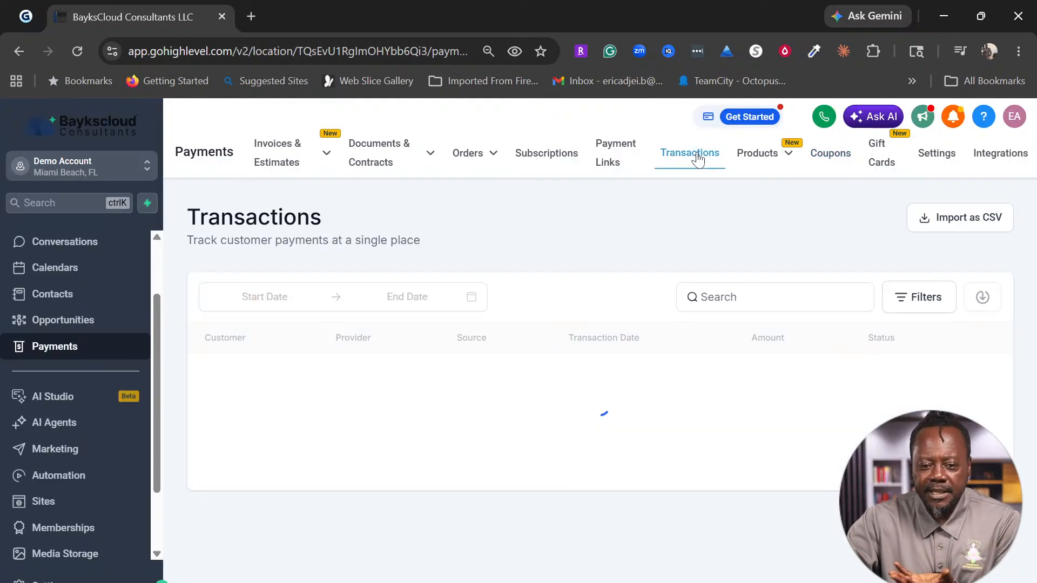
left_click(608, 157)
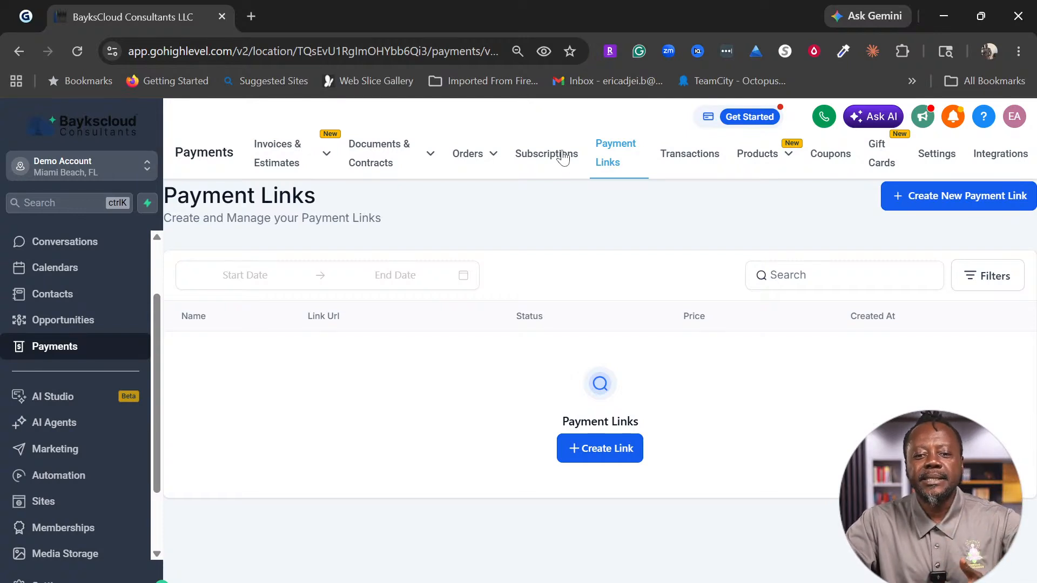
left_click(563, 158)
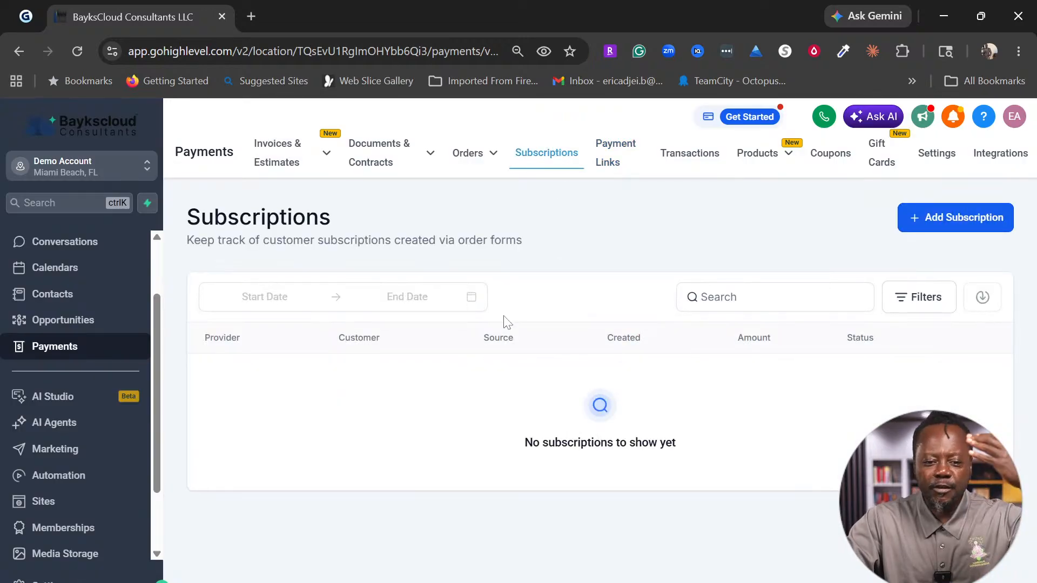
mouse_move(470, 153)
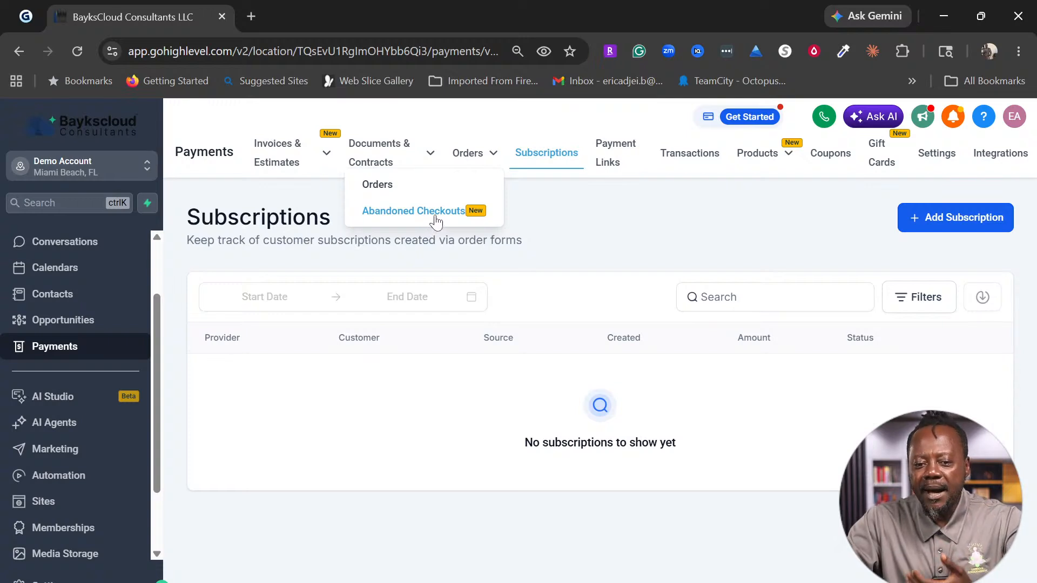
left_click(377, 185)
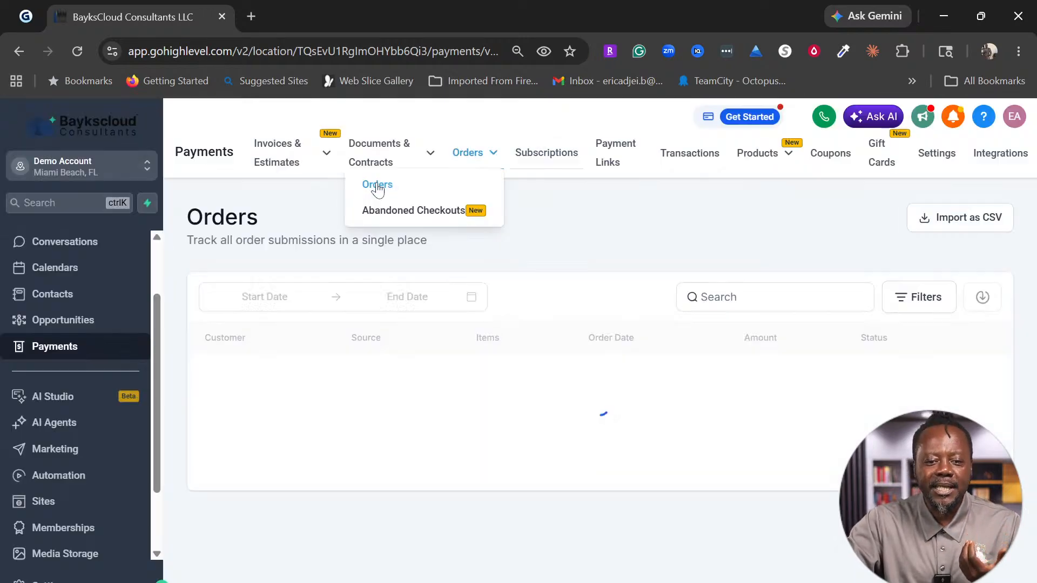
mouse_move(384, 143)
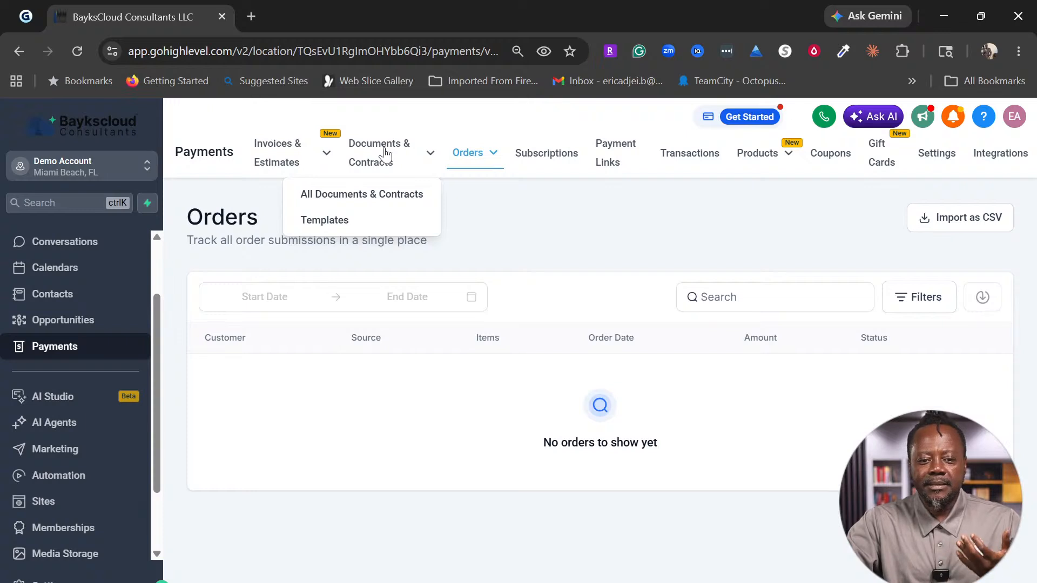
left_click(384, 155)
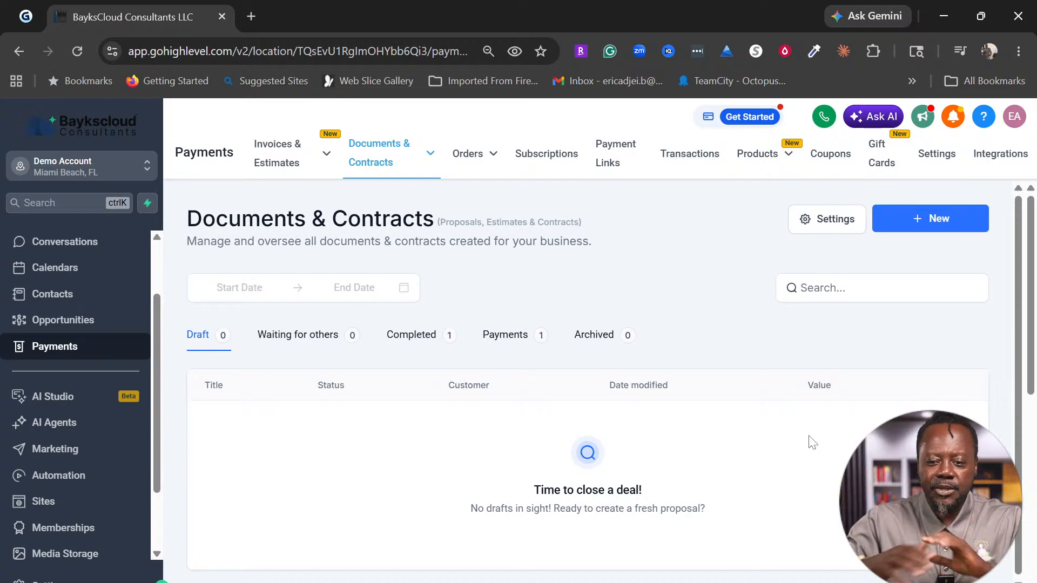
Step: From Documents & Contracts, choose New and 'Import from template library'
left_click(431, 154)
mouse_move(394, 178)
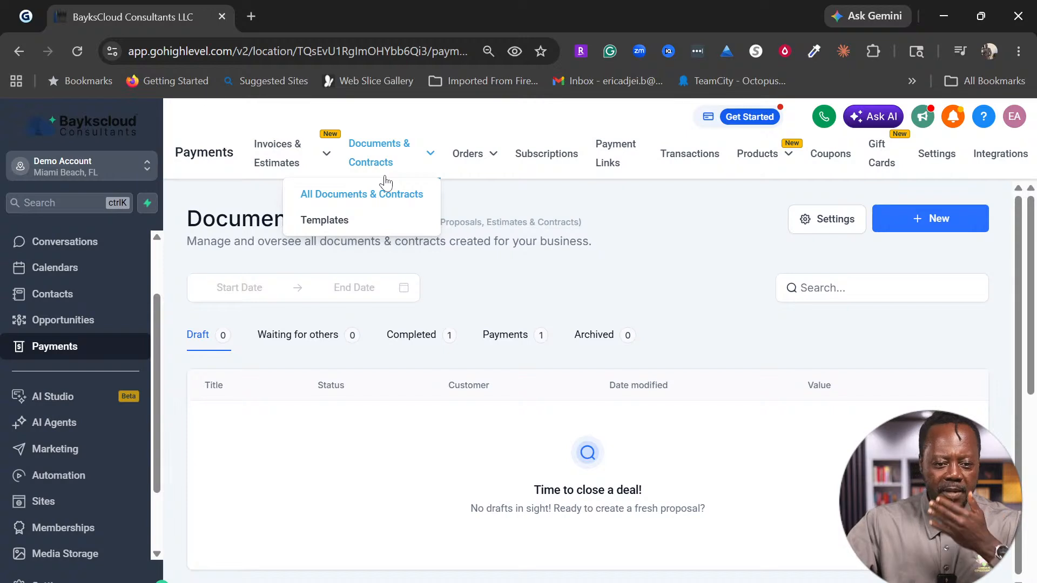
left_click(935, 222)
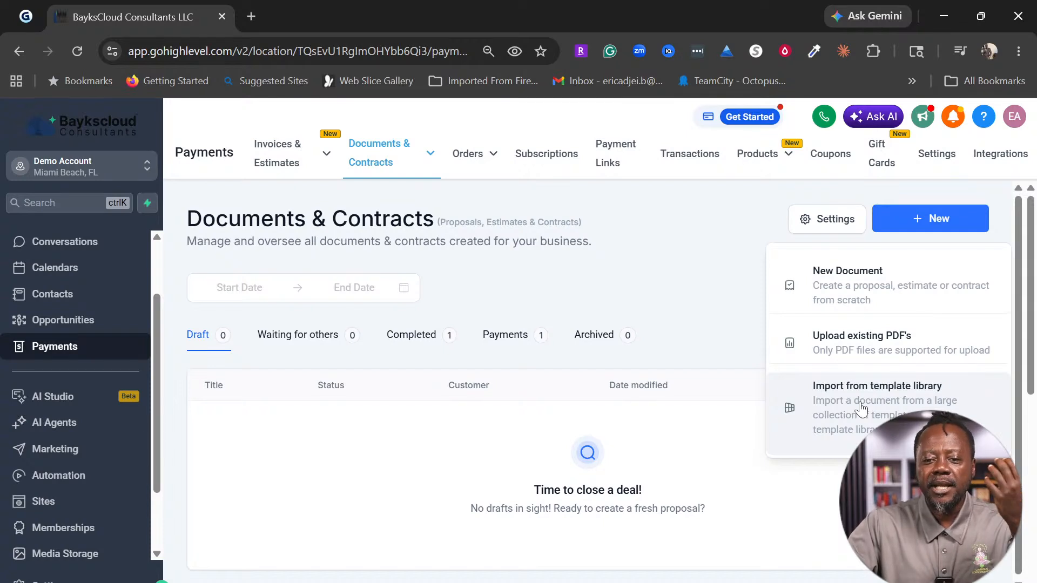
left_click(861, 409)
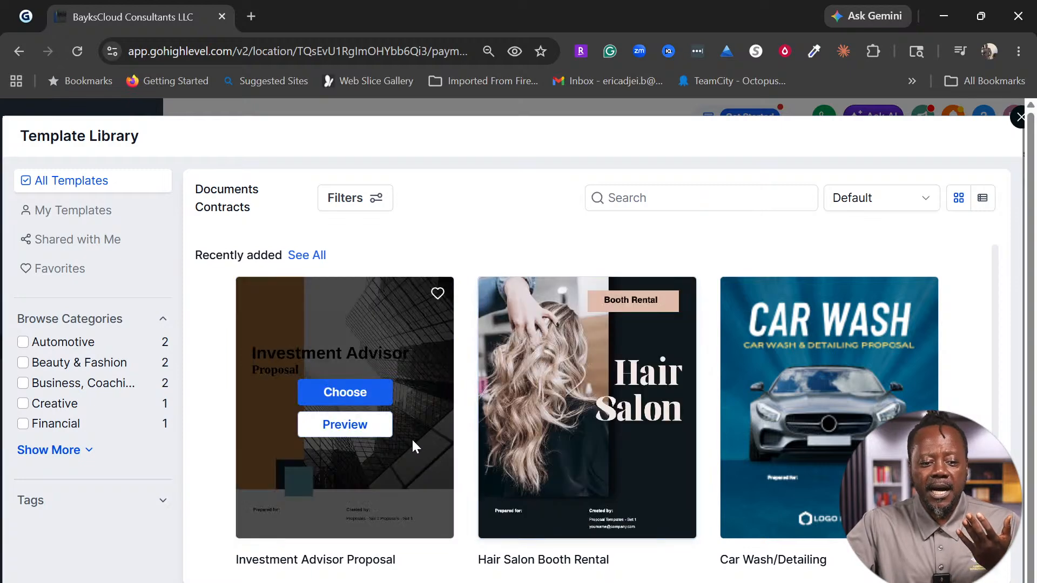
Step: Scroll the template library and expand the full list of template categories
scroll(387, 462, "down", 2)
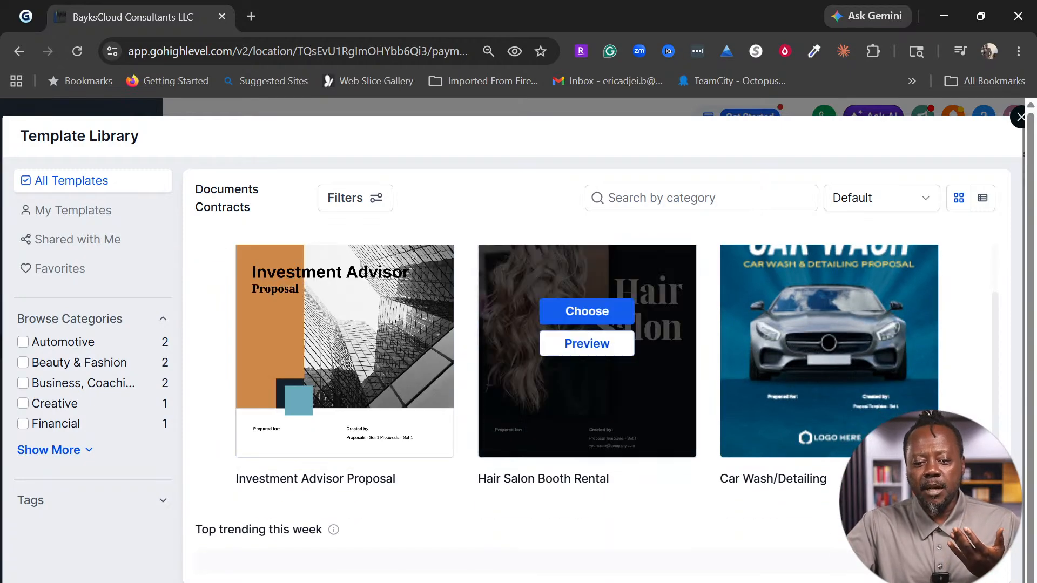
scroll(826, 389, "down", 3)
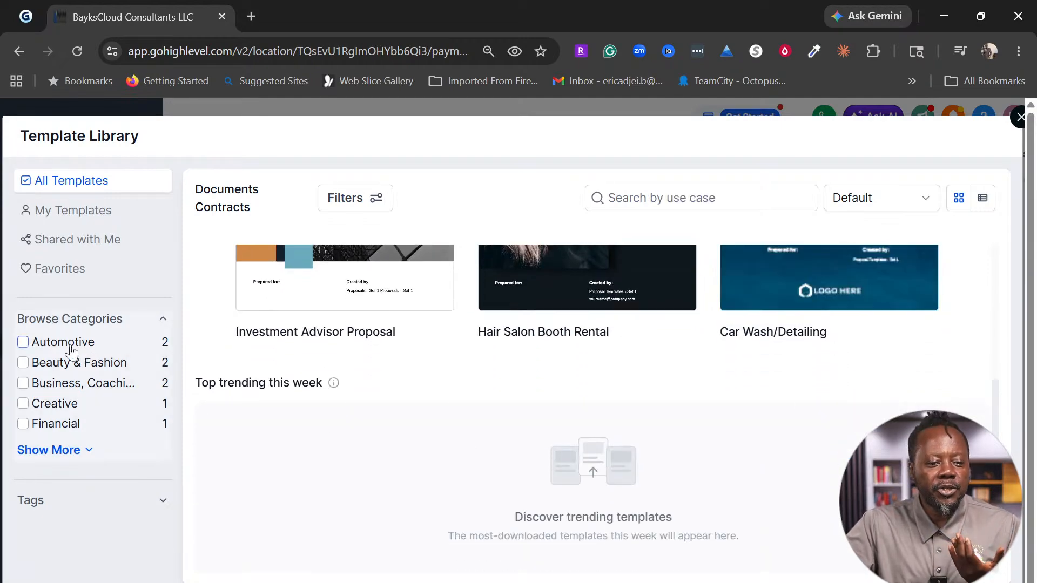
left_click(57, 451)
scroll(58, 454, "down", 2)
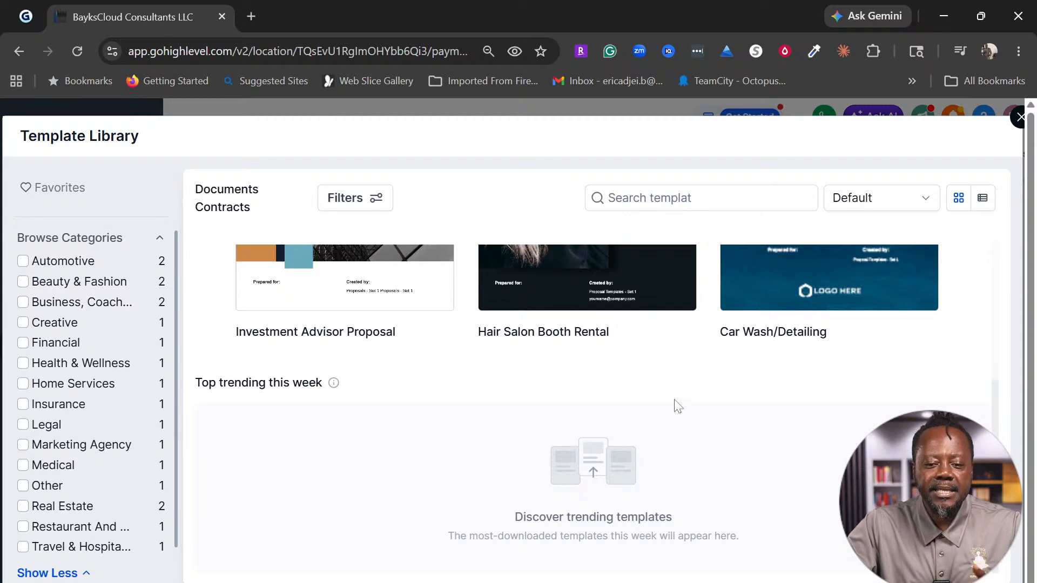
scroll(761, 351, "up", 3)
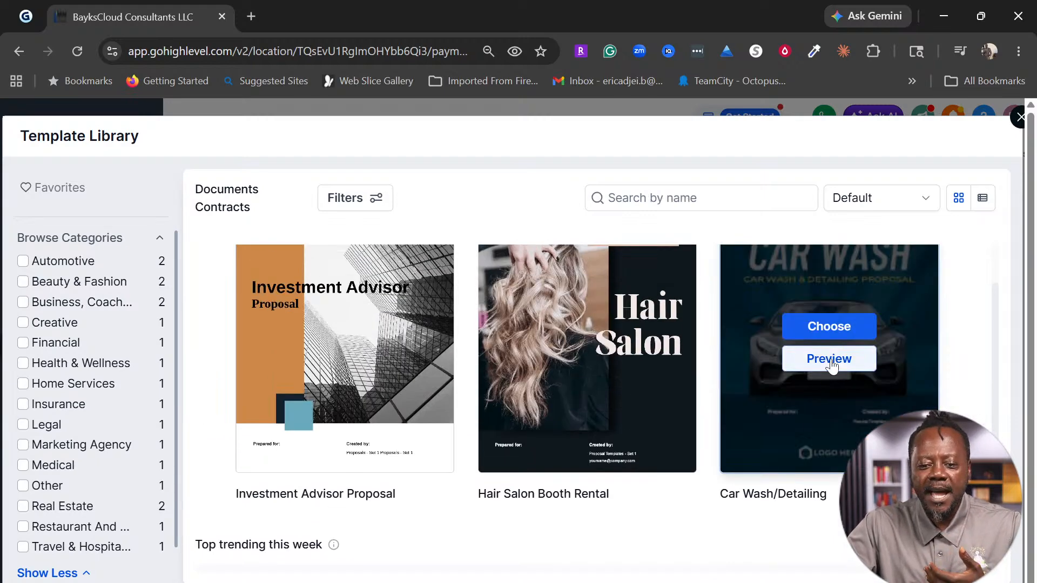
Step: Preview the Car Wash/Detailing template's services, schedules, equipment and insurance pages, then return to the library
left_click(830, 359)
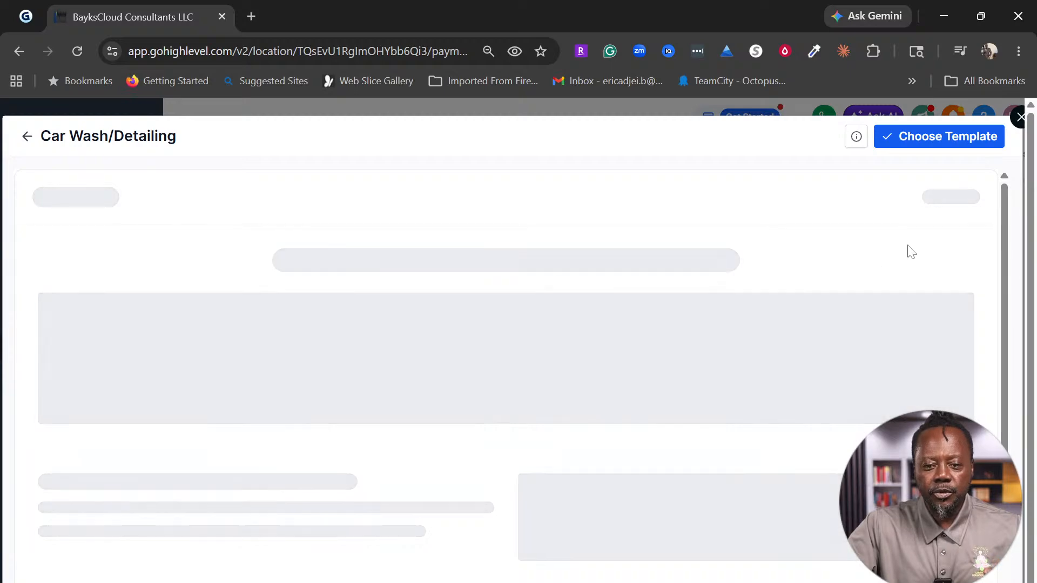
scroll(830, 340, "down", 10)
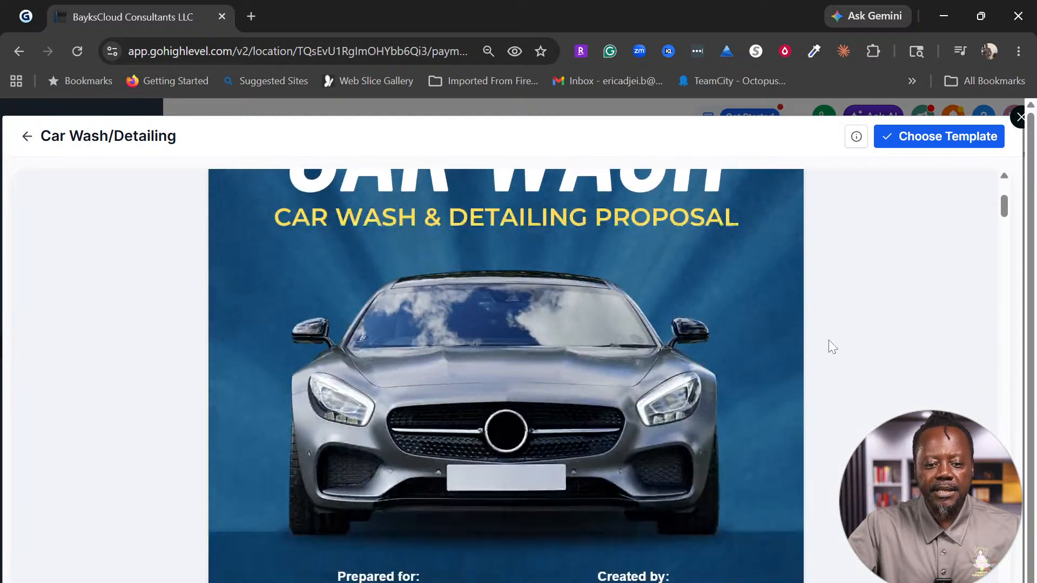
scroll(724, 418, "down", 7)
scroll(506, 378, "down", 12)
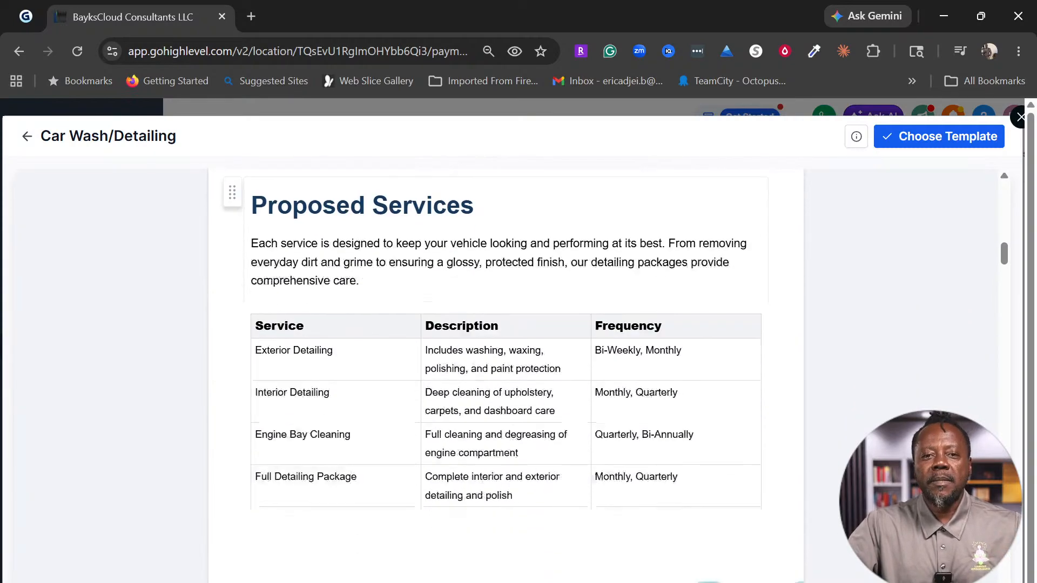
scroll(507, 376, "down", 13)
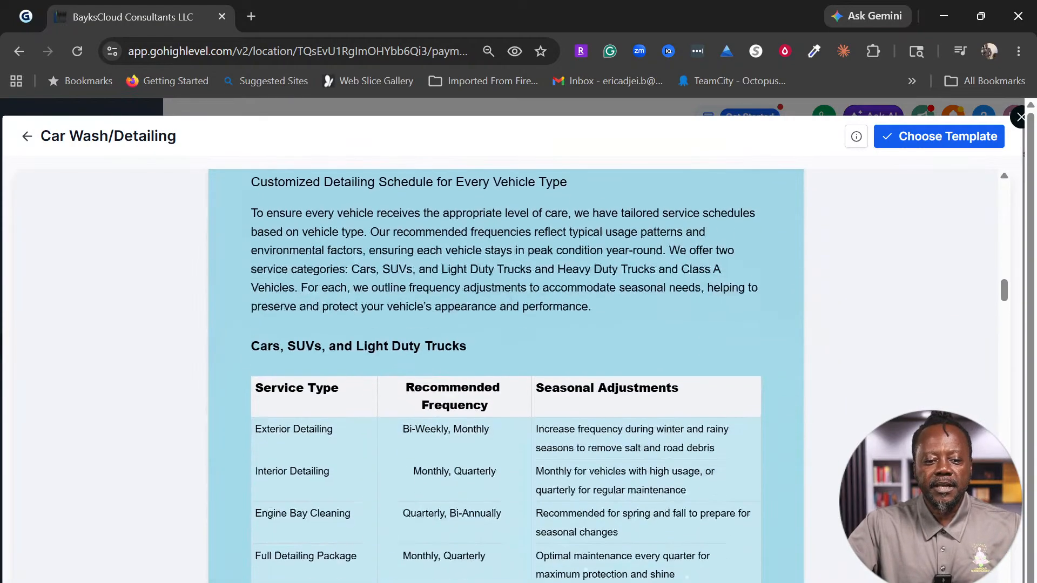
scroll(506, 376, "down", 12)
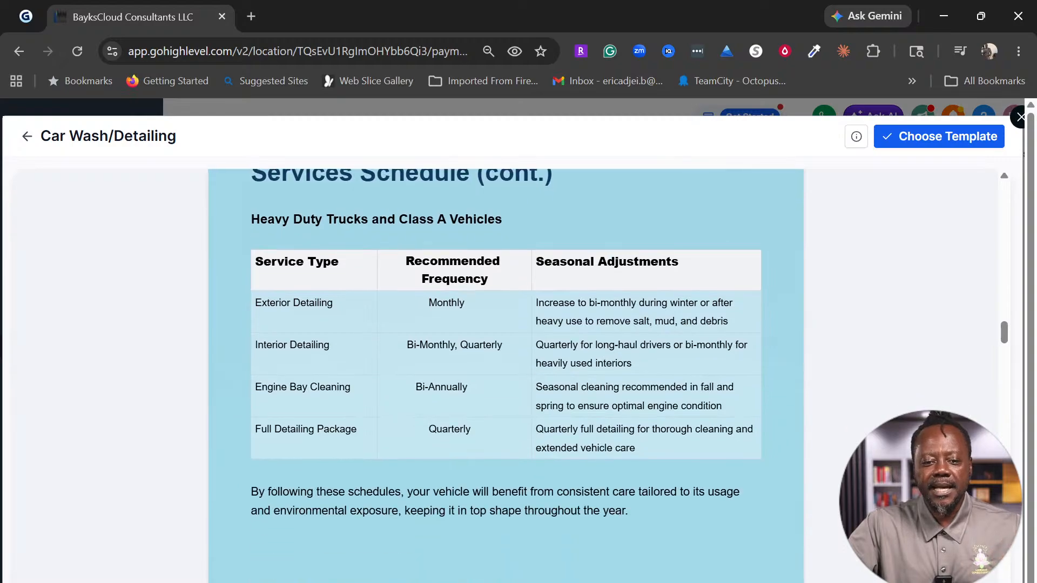
scroll(589, 355, "down", 12)
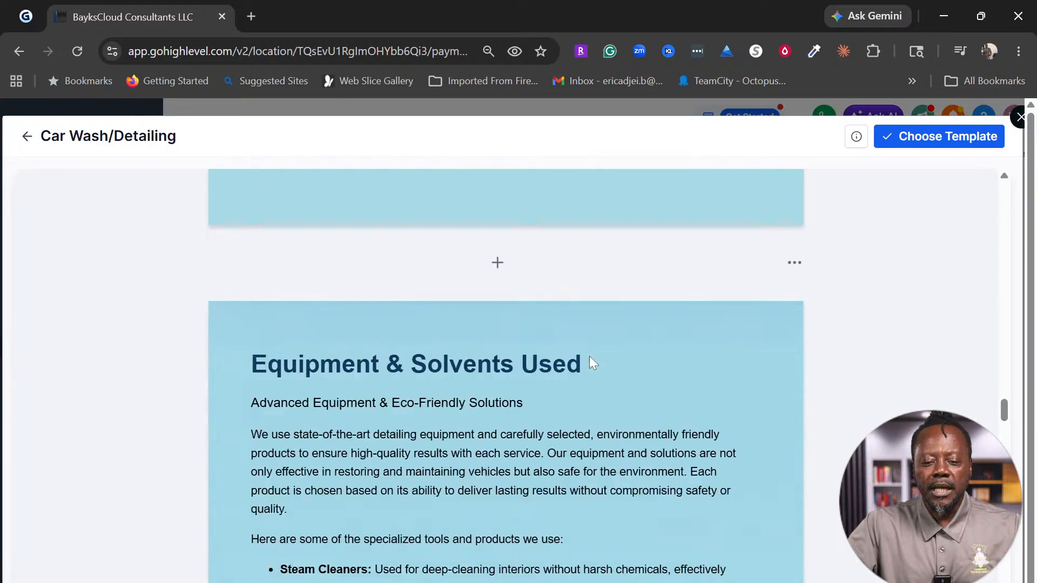
scroll(589, 355, "down", 9)
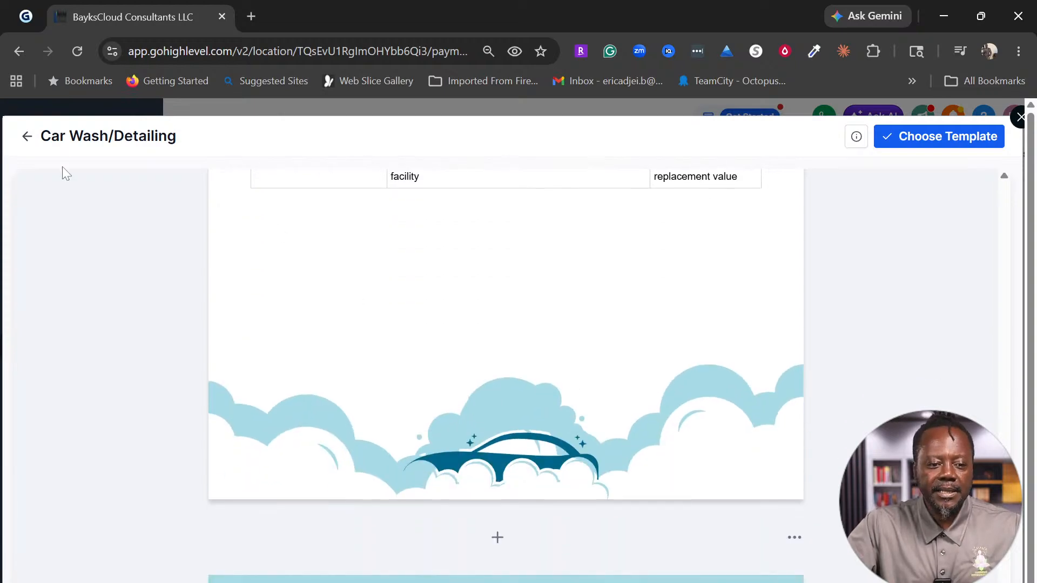
left_click(26, 136)
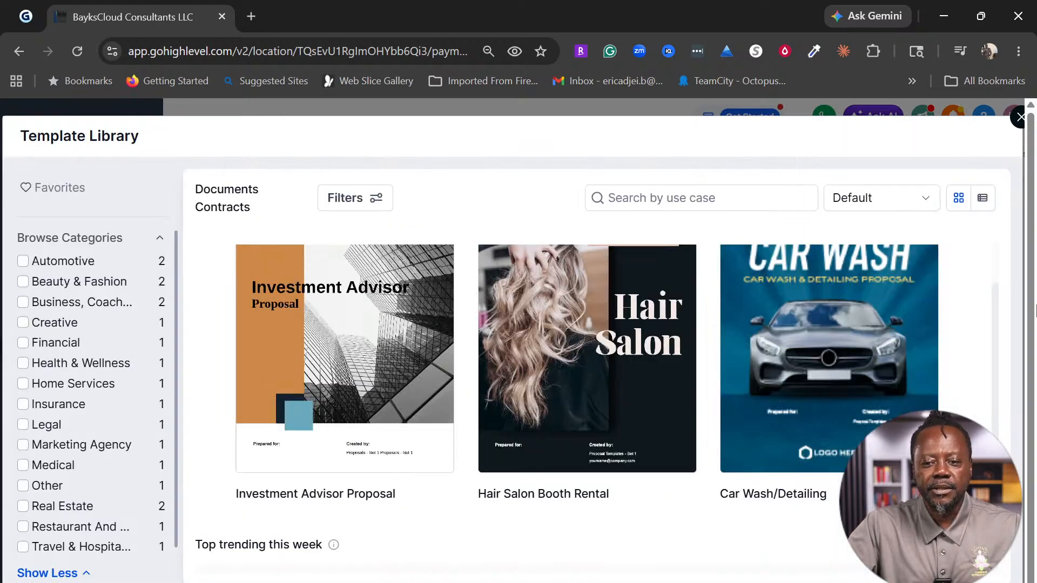
Step: Close the template library, return to Documents & Contracts, and start a blank New Document
left_click(19, 51)
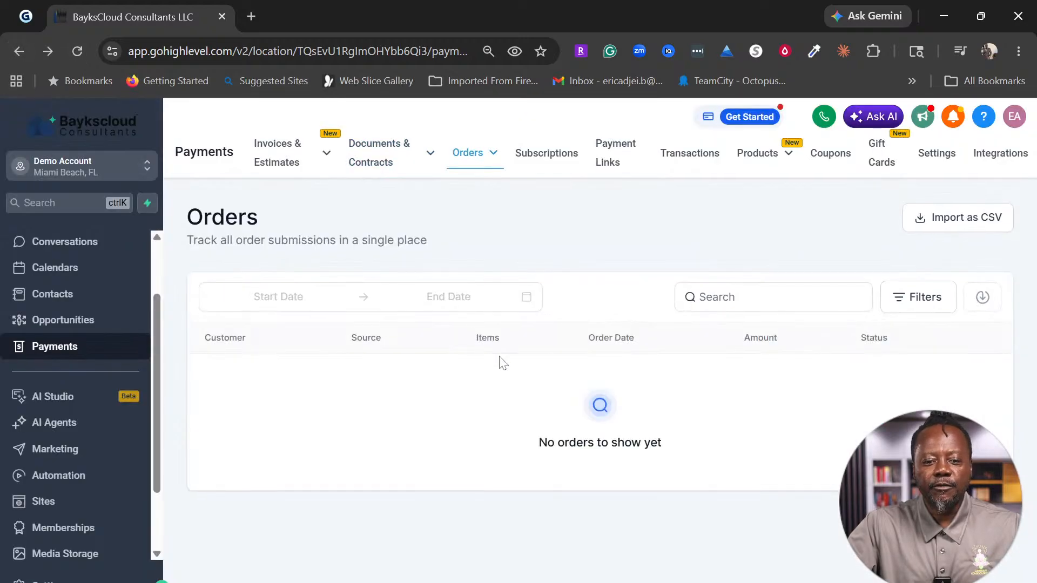
mouse_move(337, 158)
left_click(377, 152)
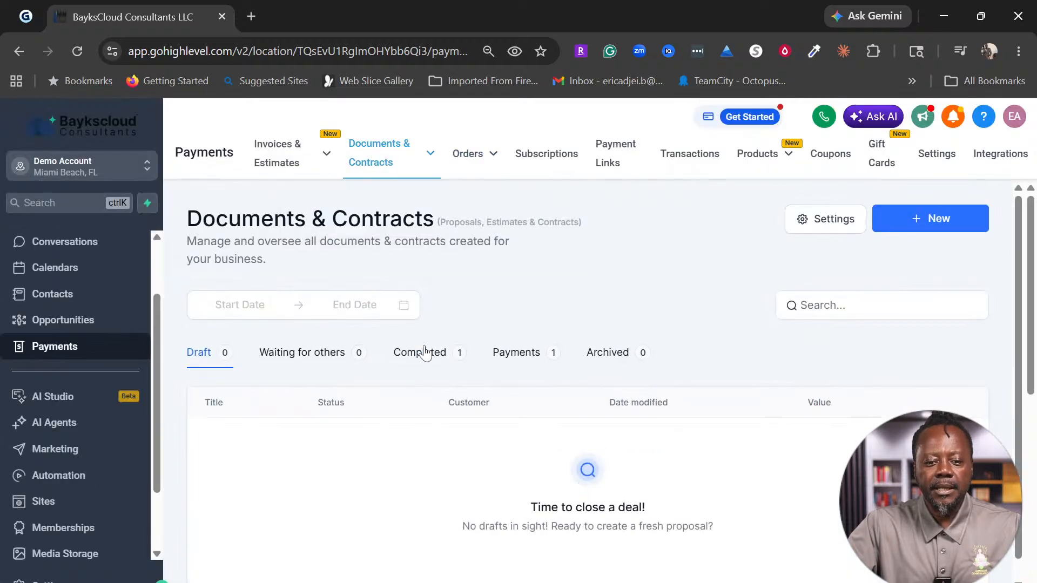
left_click(921, 231)
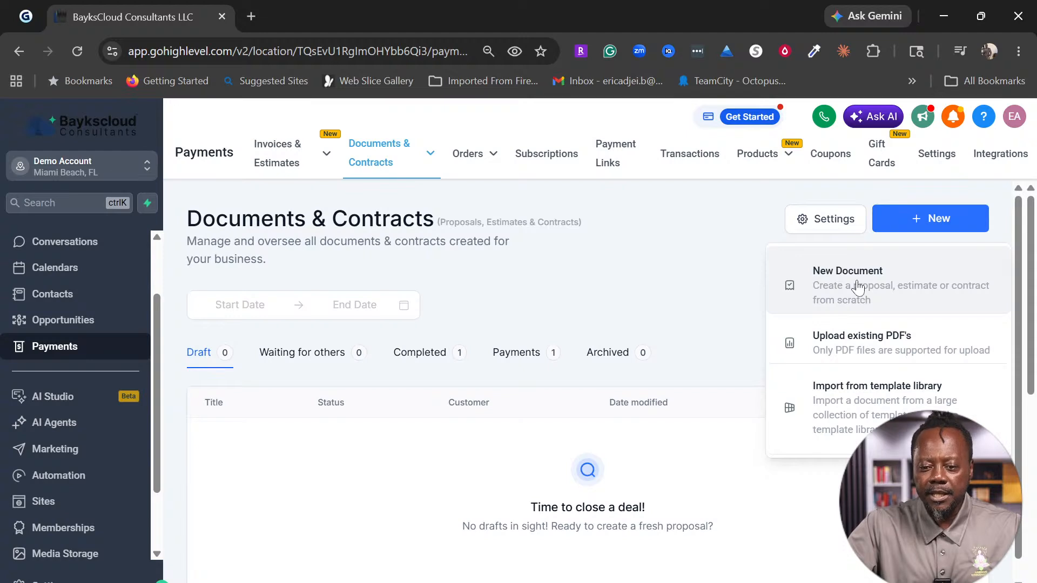
left_click(861, 294)
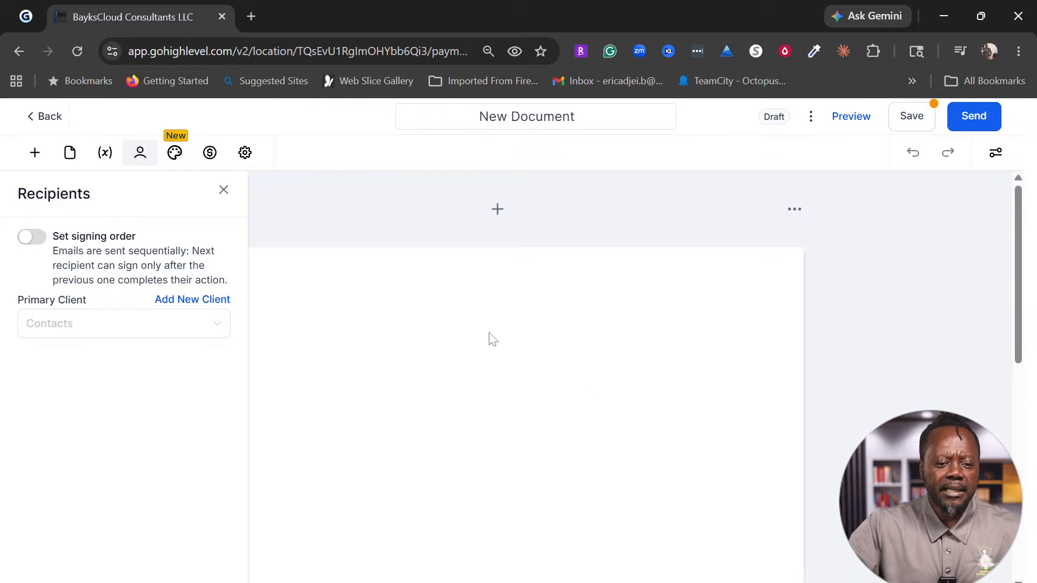
Step: Replace the 'New Document' title with 'Payment Agreement For Email Marketing', correcting the typos
left_click(468, 315)
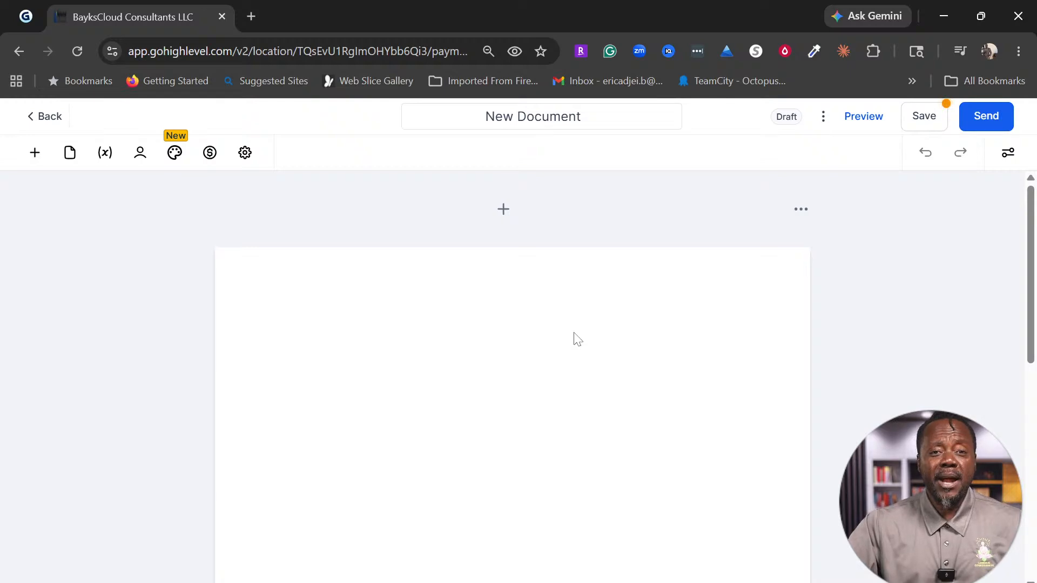
left_click(573, 123)
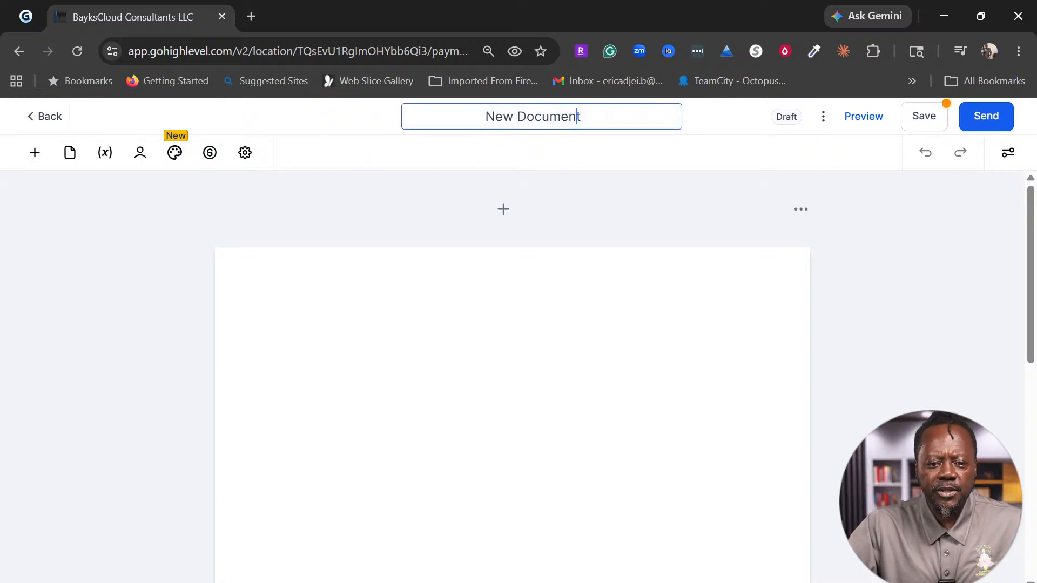
left_click_drag(582, 116, 485, 117)
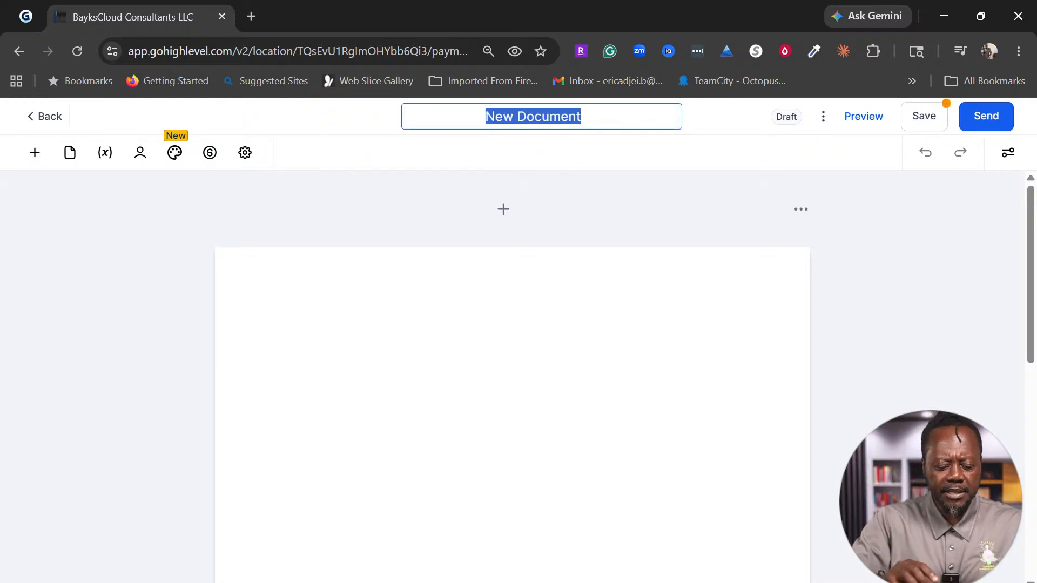
type("Paym")
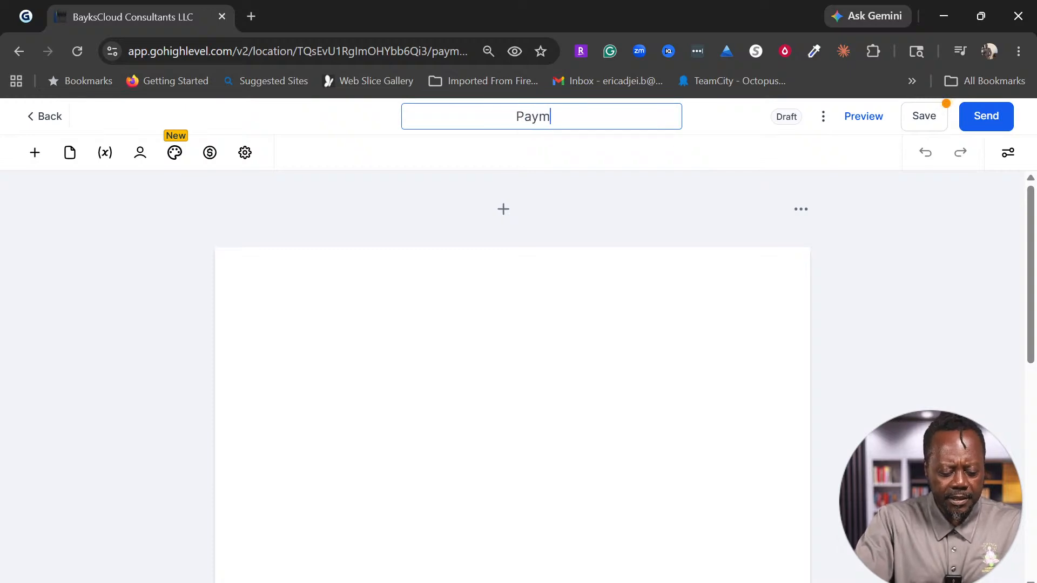
type("ent A")
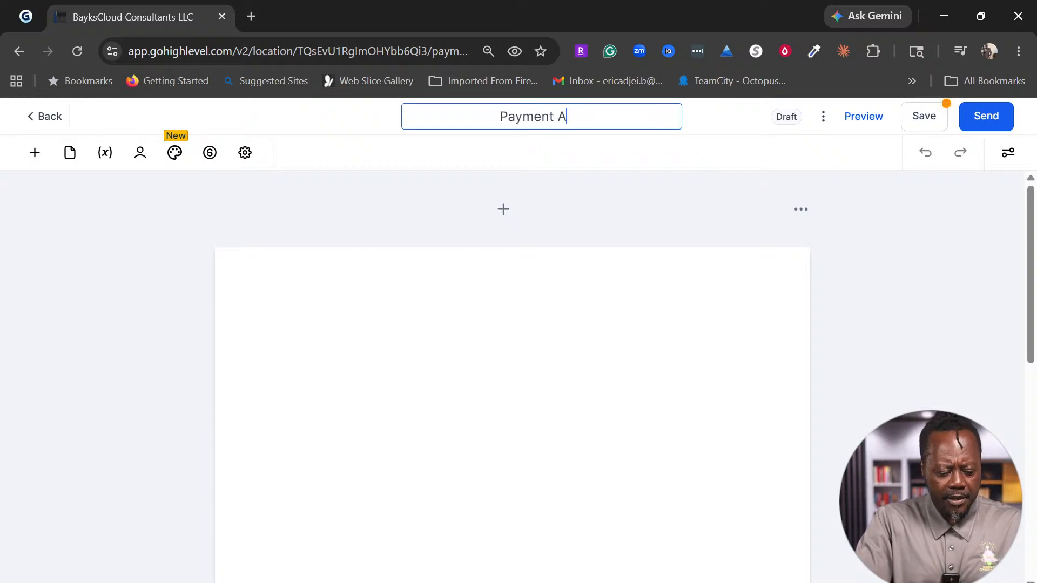
type("grrement ")
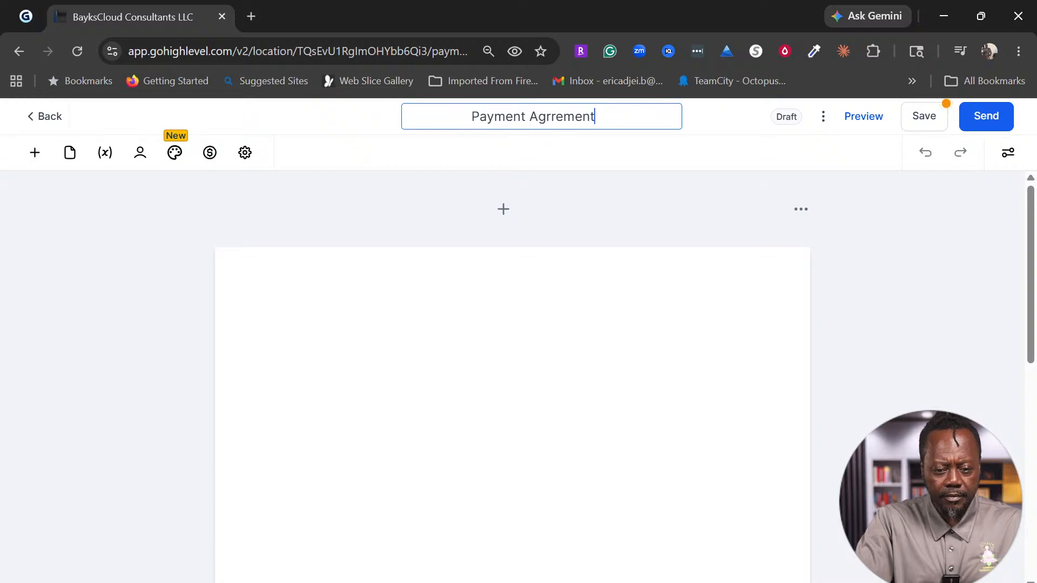
type("For")
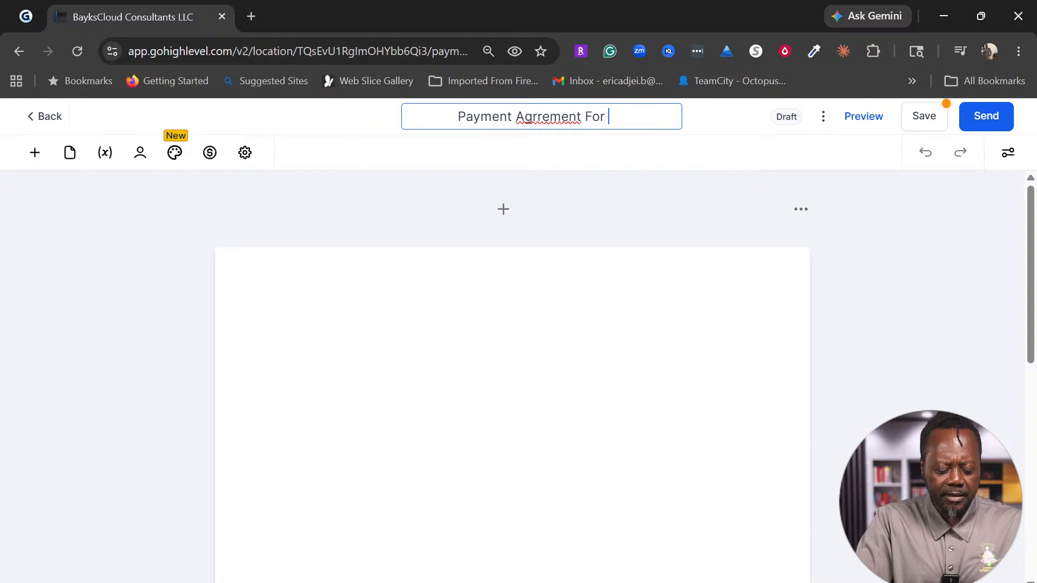
type("EMai")
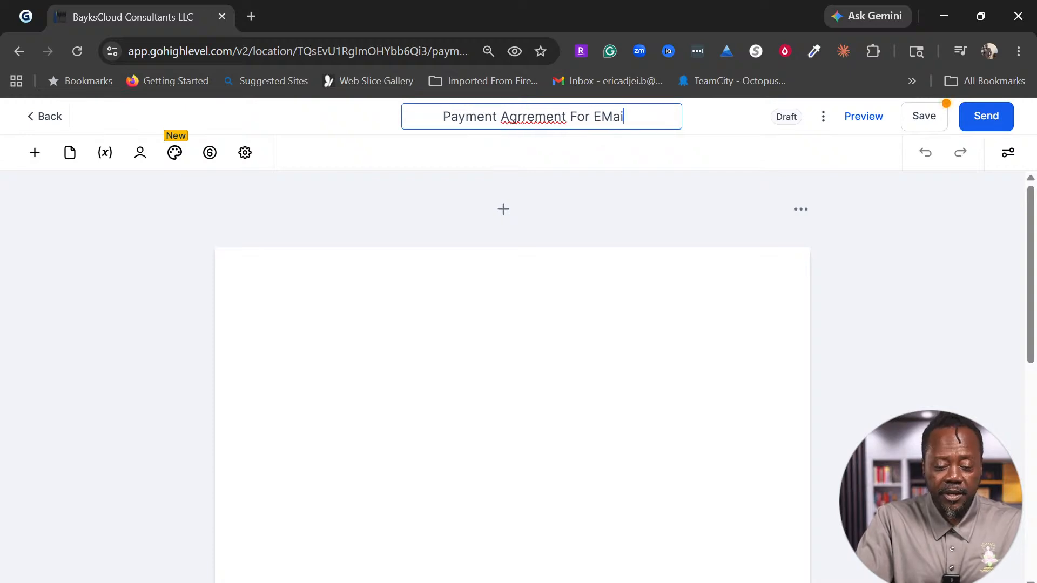
key("BackSpace")
key("BackSpace")
key("BackSpace")
type("mail Ma")
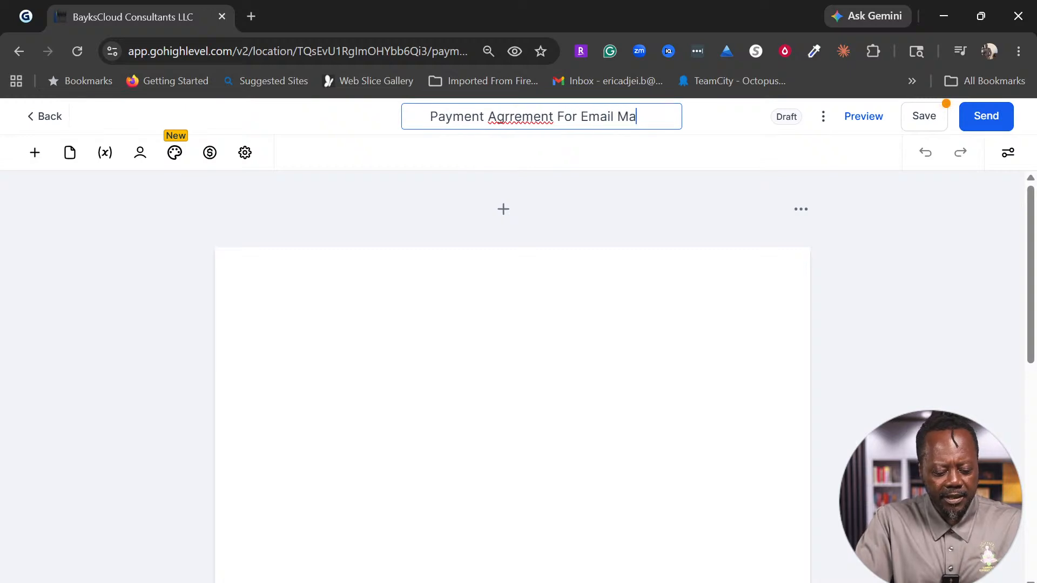
type("rketing")
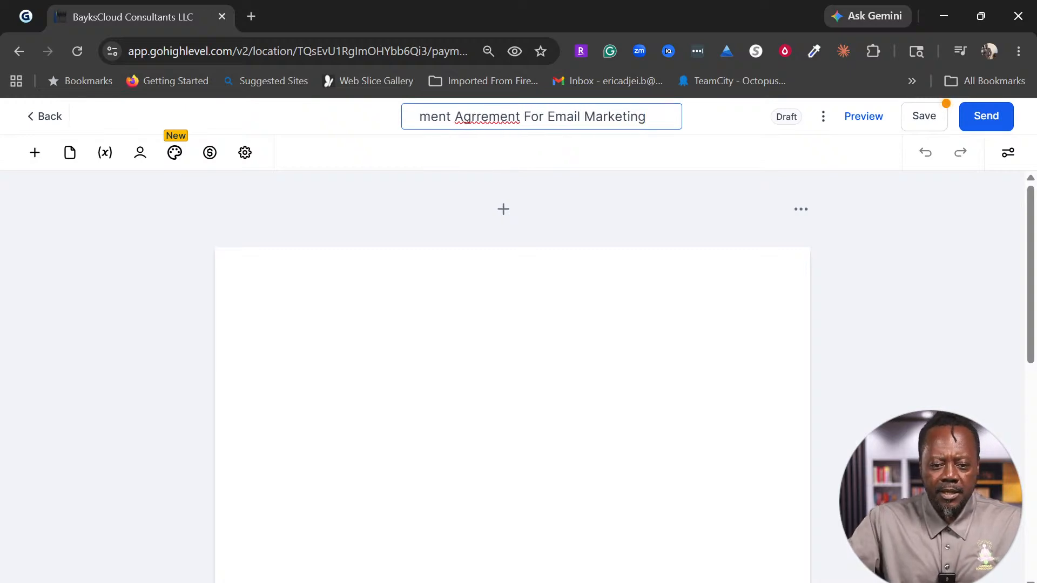
key("Right")
key("BackSpace")
key("BackSpace")
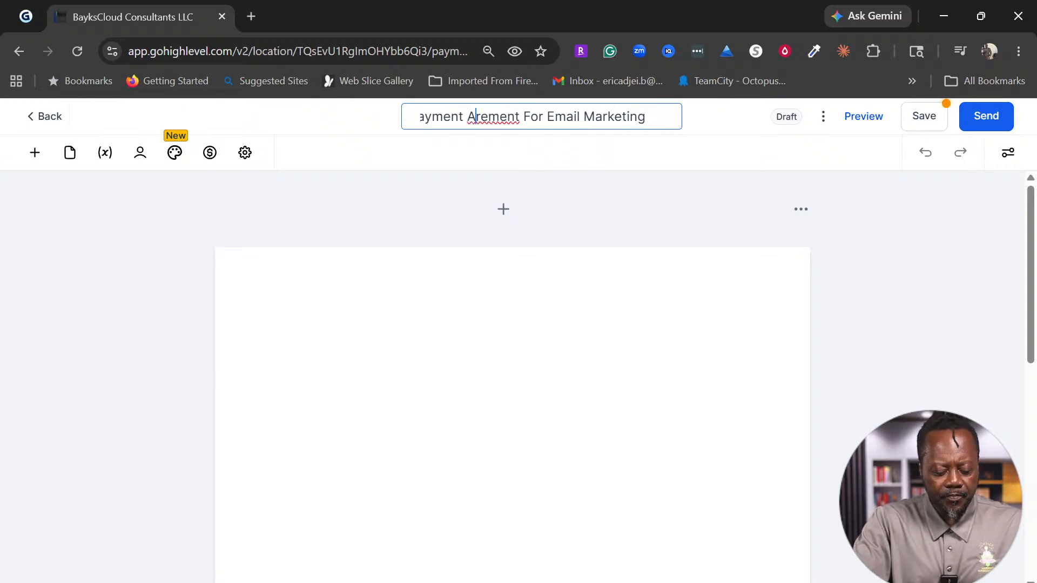
type("gr")
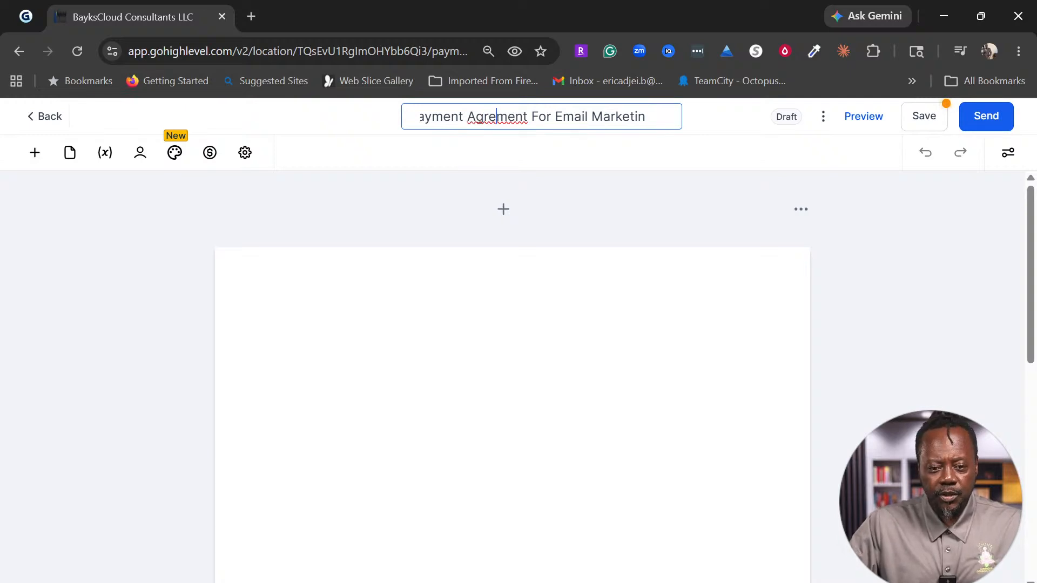
type("e")
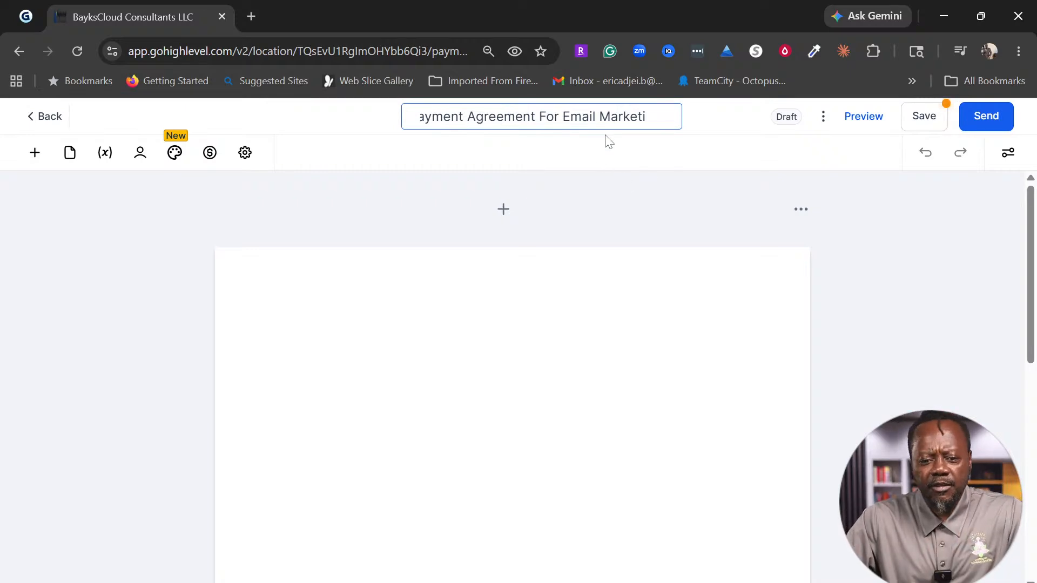
left_click(582, 116)
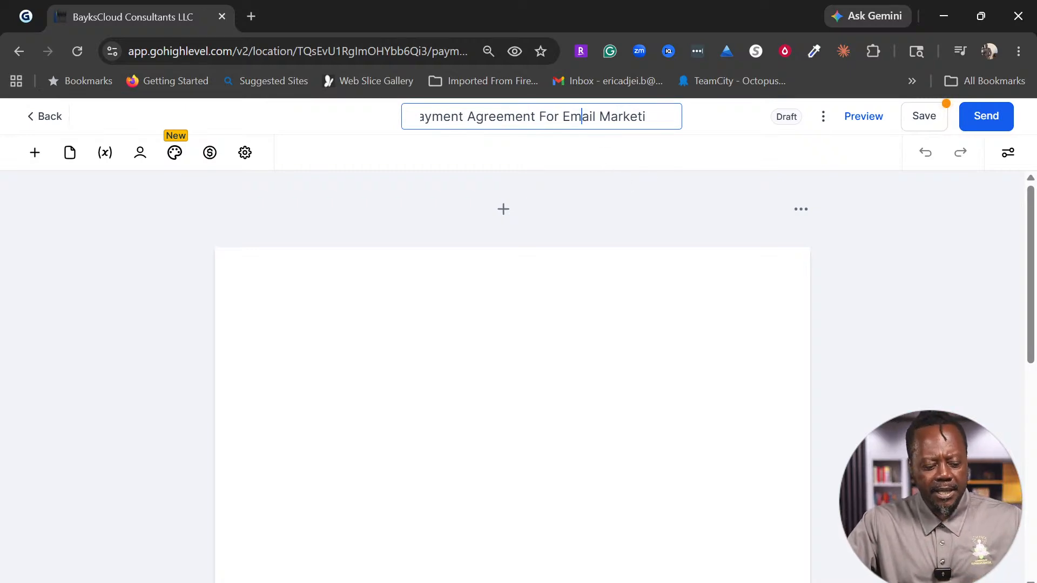
key("ctrl+a")
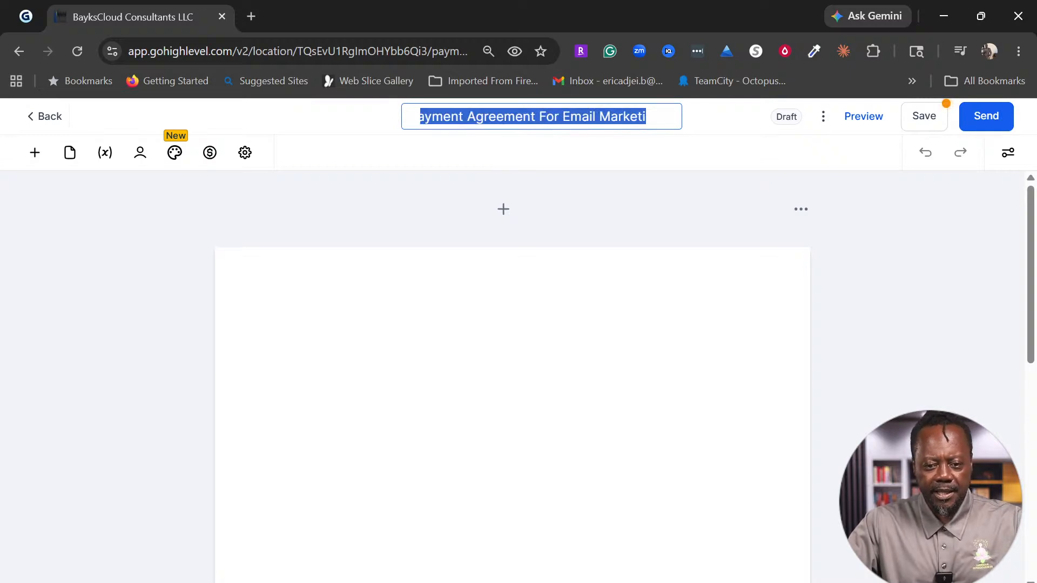
left_click(503, 291)
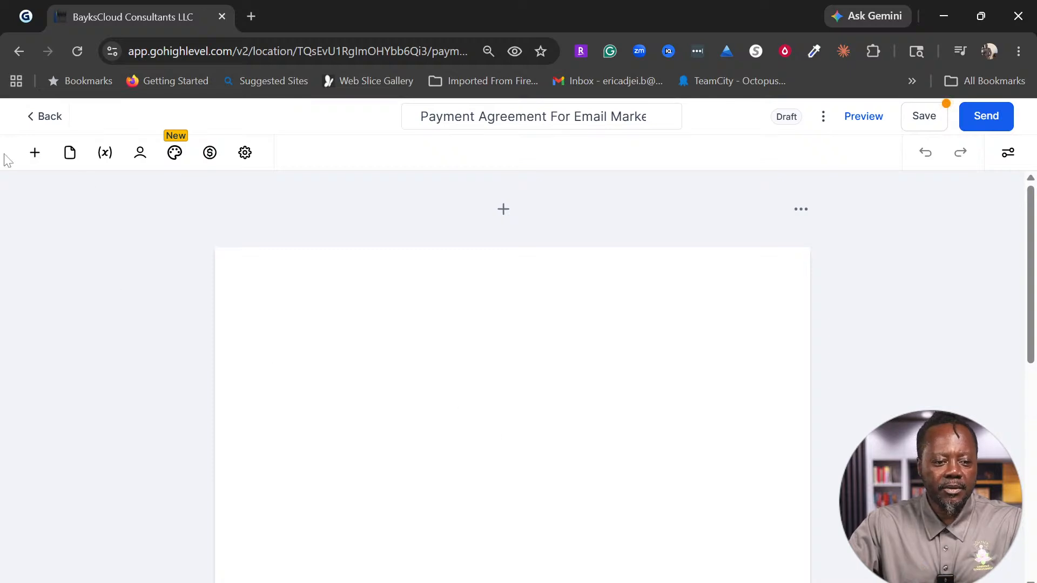
Step: Add an image block and insert Icon (8).png from the media library
left_click(35, 155)
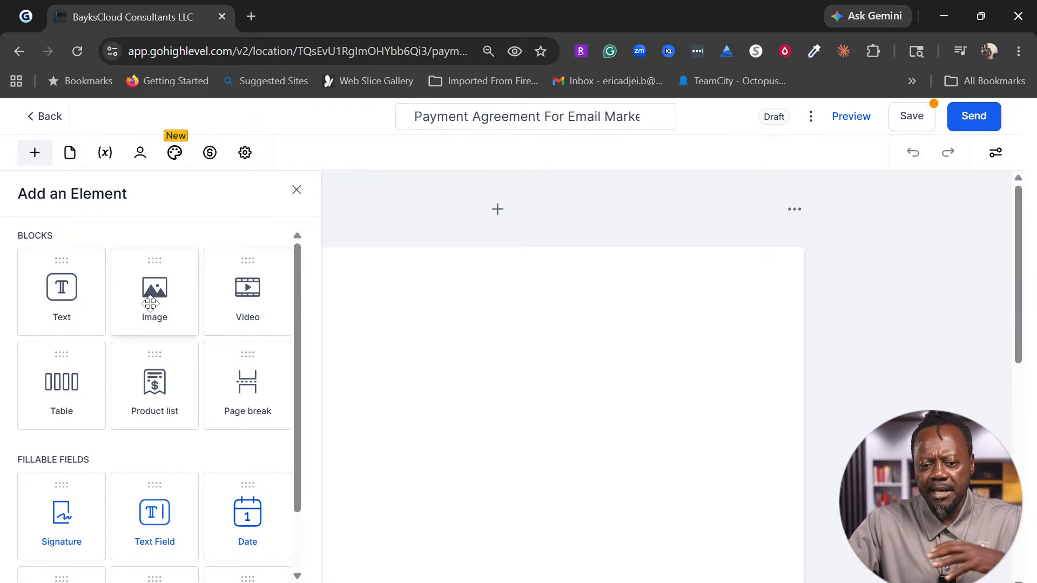
left_click_drag(150, 304, 471, 288)
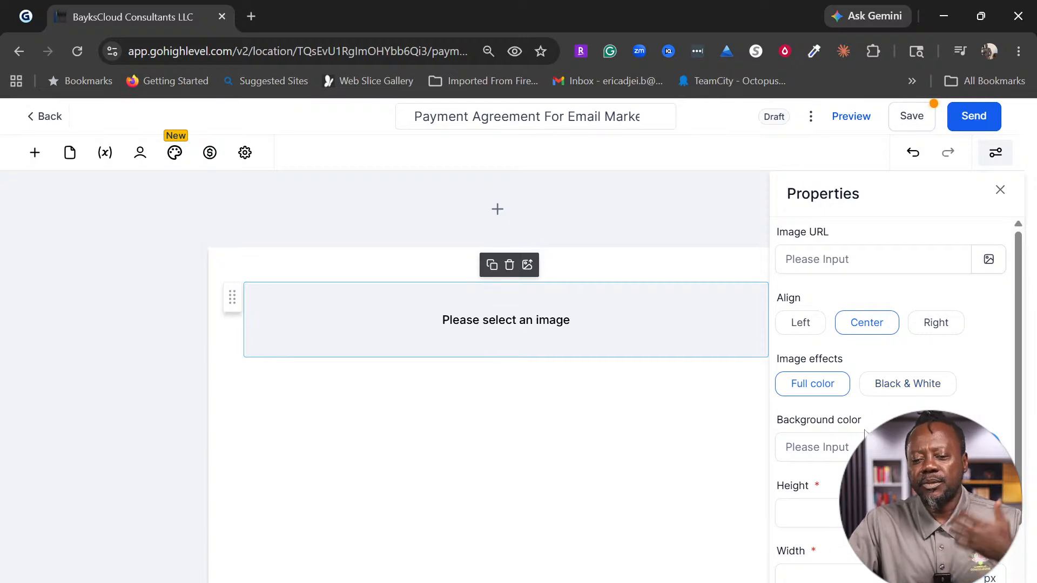
left_click(987, 262)
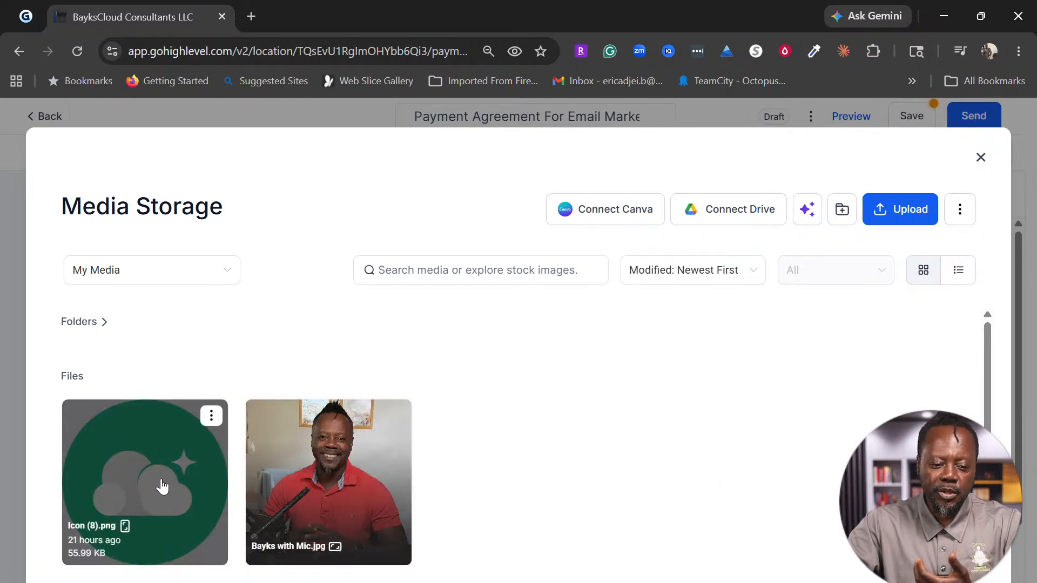
left_click(162, 486)
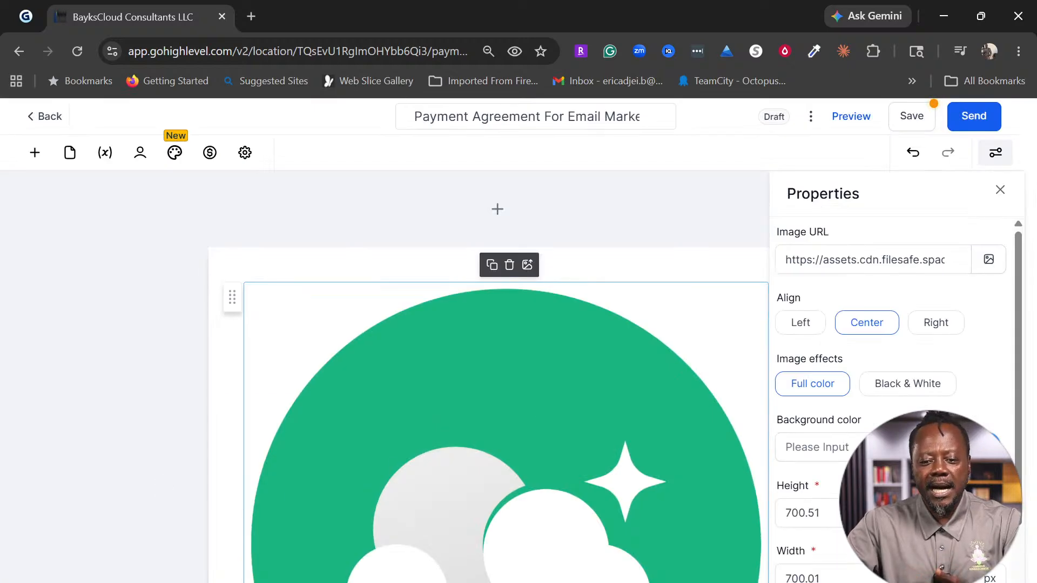
Step: Resize the logo image to 50 × 50 px in its properties
scroll(552, 436, "down", 5)
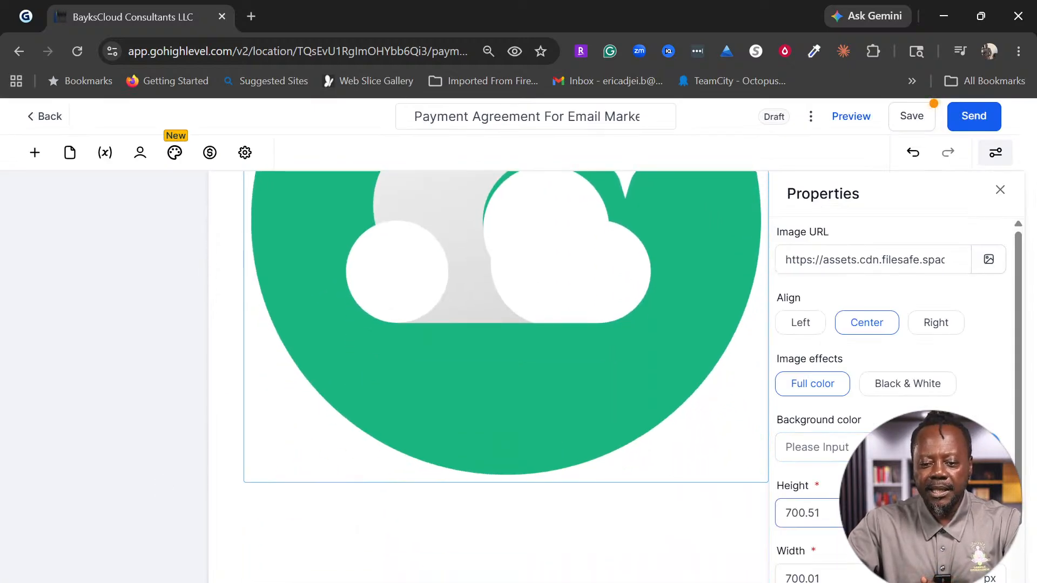
double_click(853, 513)
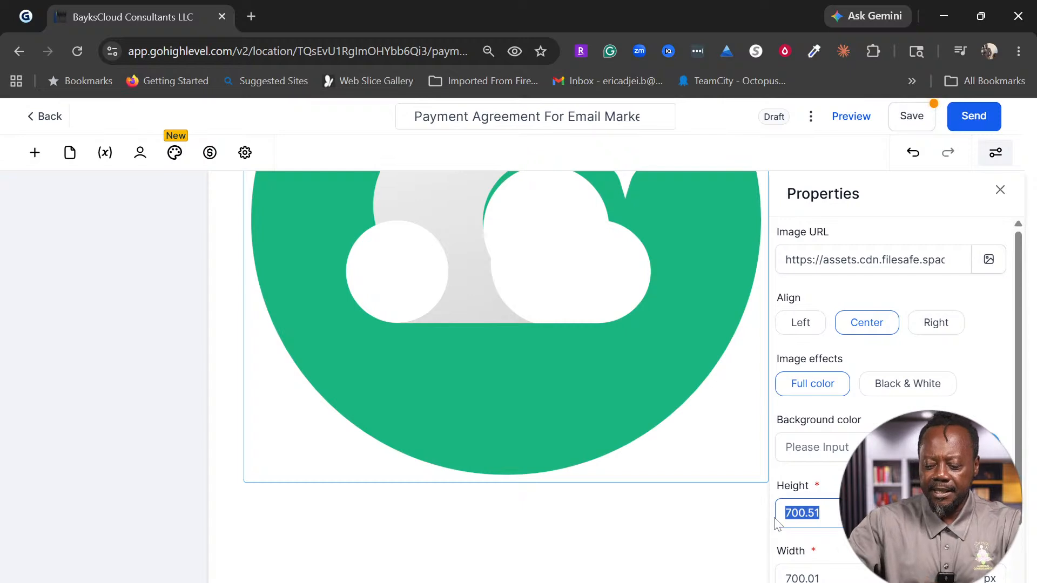
type("50")
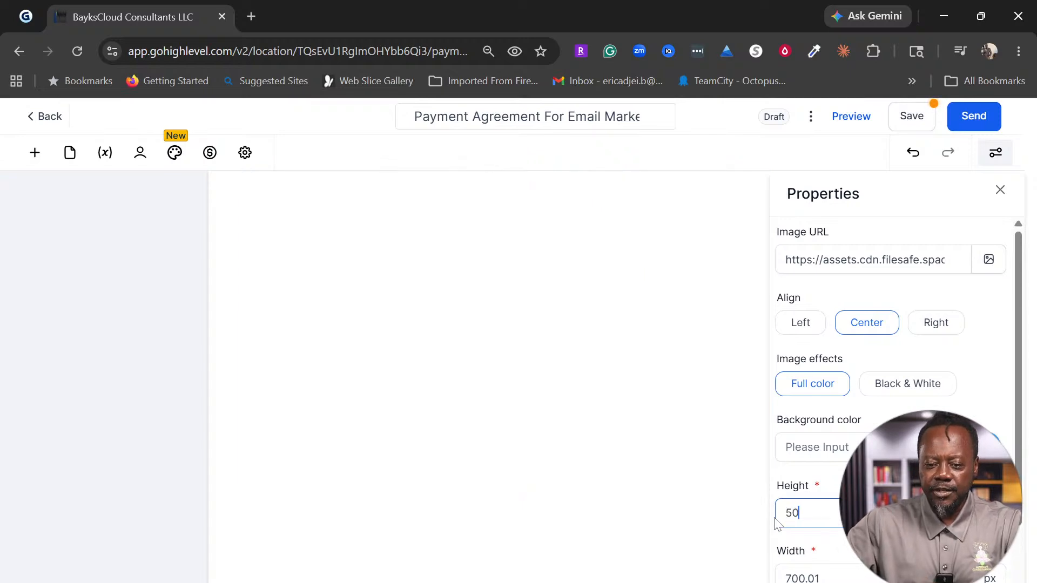
double_click(891, 577)
type("50")
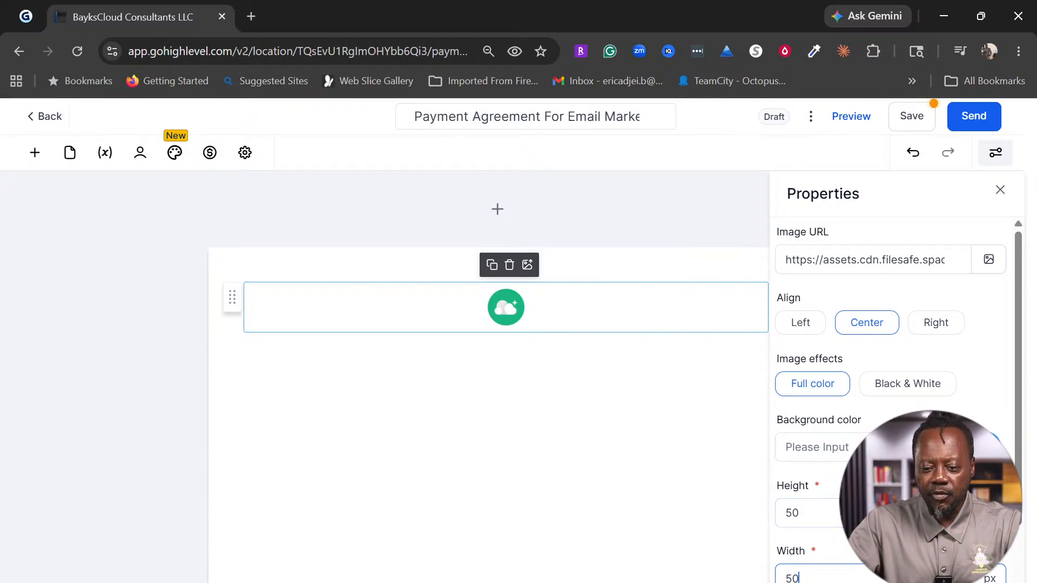
left_click(809, 334)
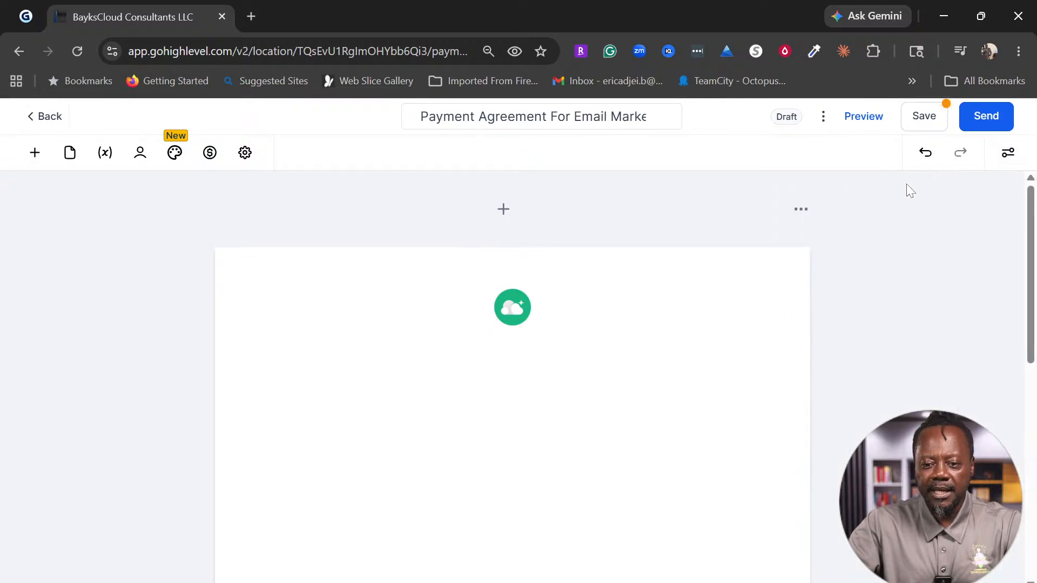
left_click(1008, 153)
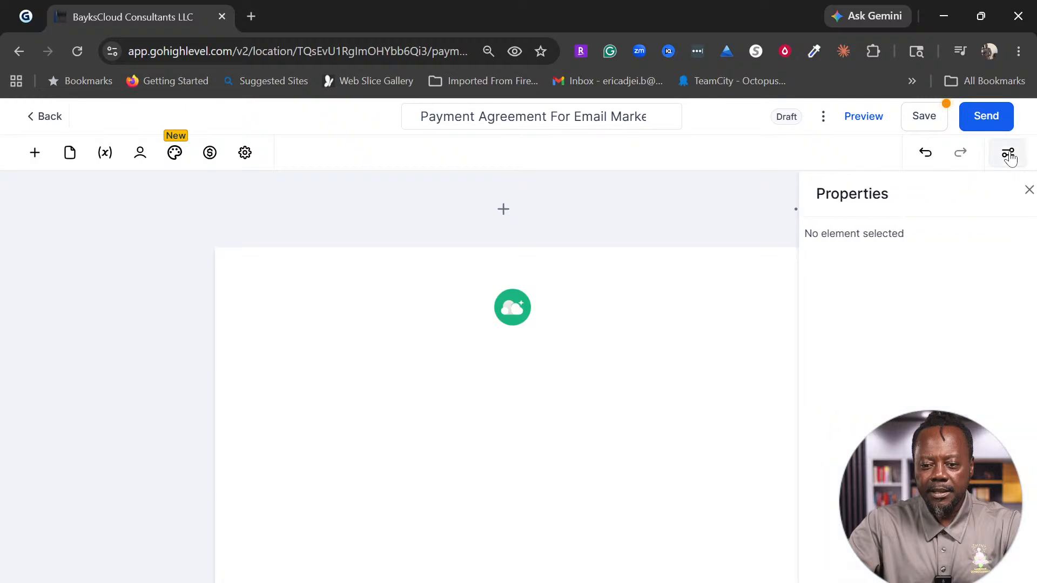
left_click(496, 309)
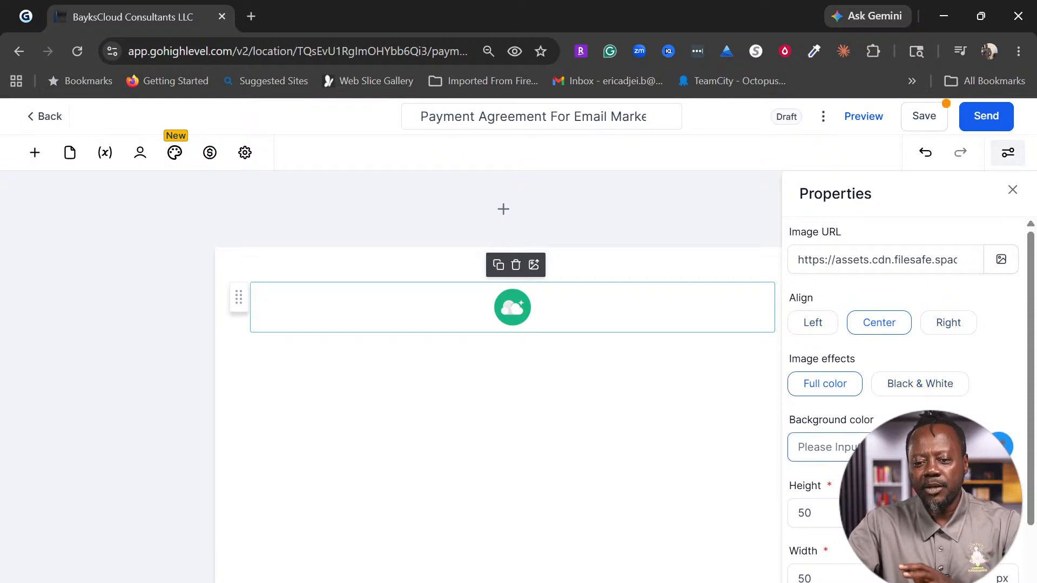
scroll(918, 389, "down", 2)
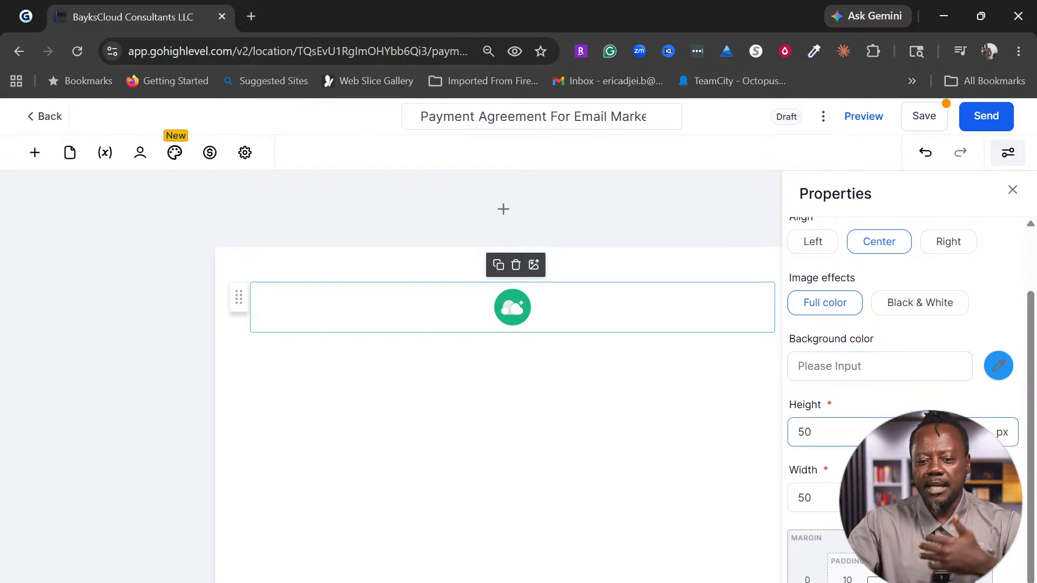
scroll(837, 431, "down", 1)
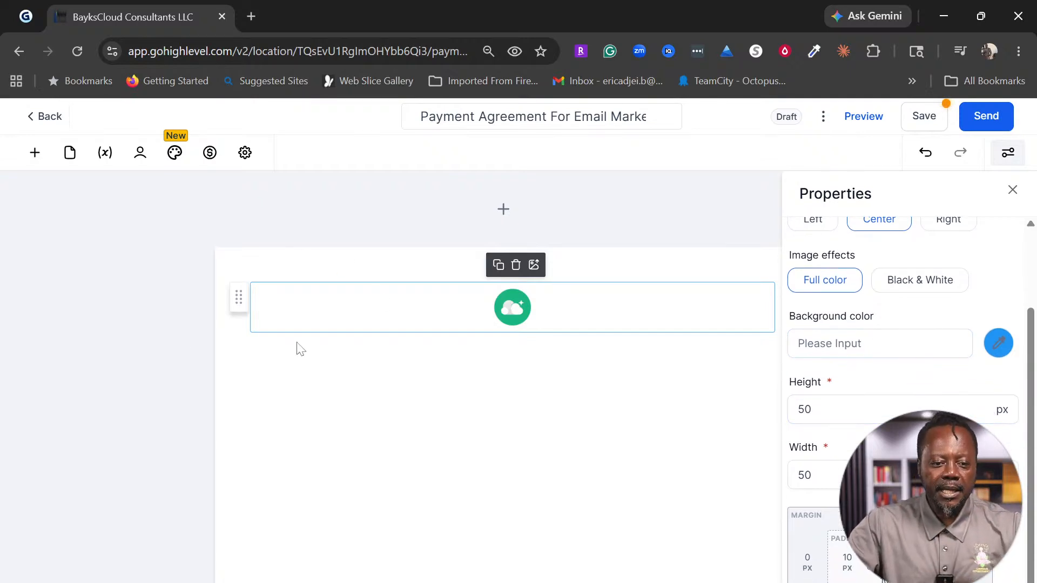
left_click(34, 154)
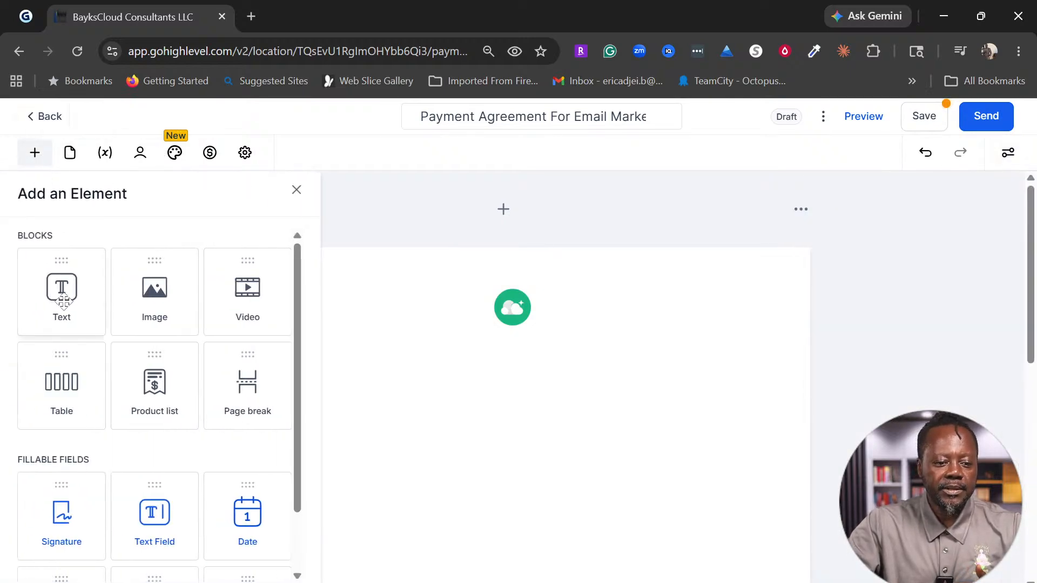
Step: Place a text block under the logo and change its heading to 'Demo Business'
left_click_drag(63, 301, 508, 368)
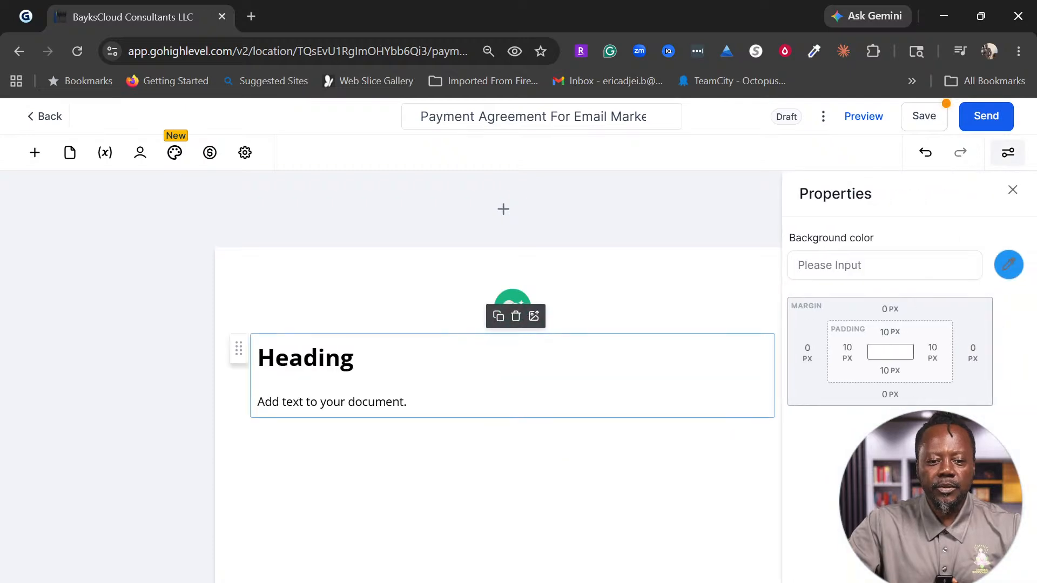
left_click(304, 358)
left_click(304, 358)
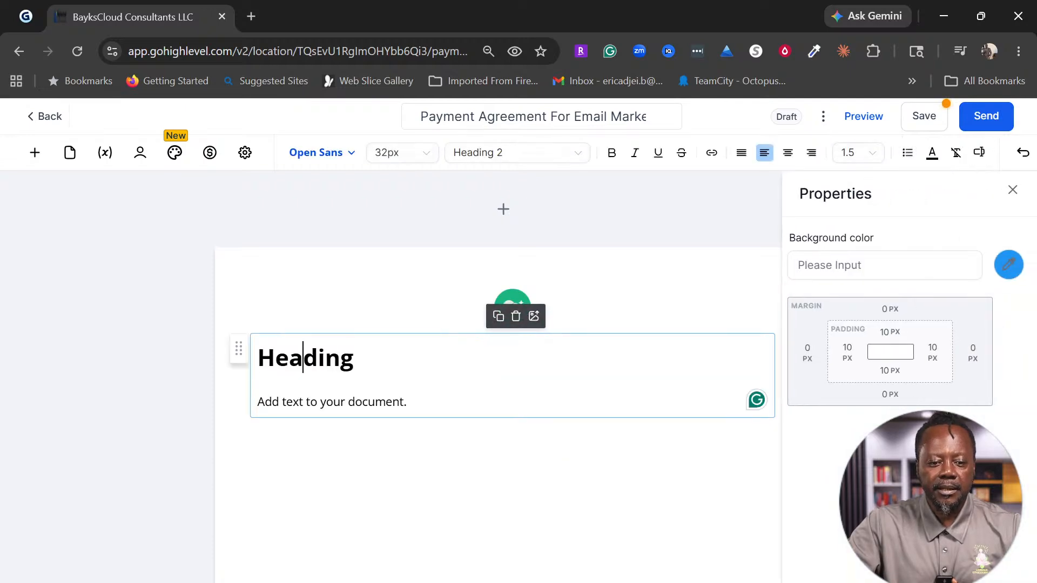
double_click(304, 358)
type("Bay")
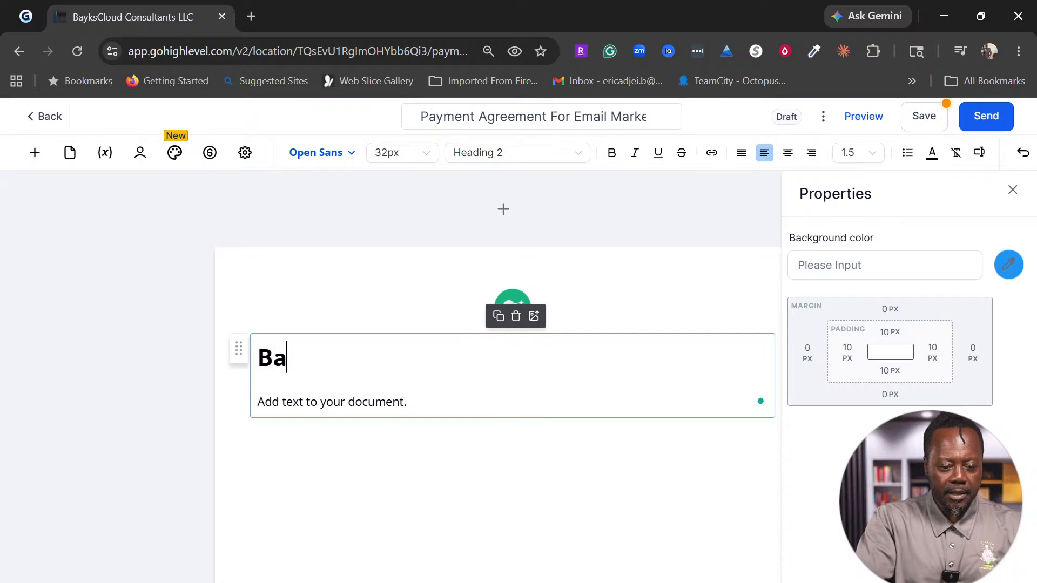
key("BackSpace")
key("BackSpace")
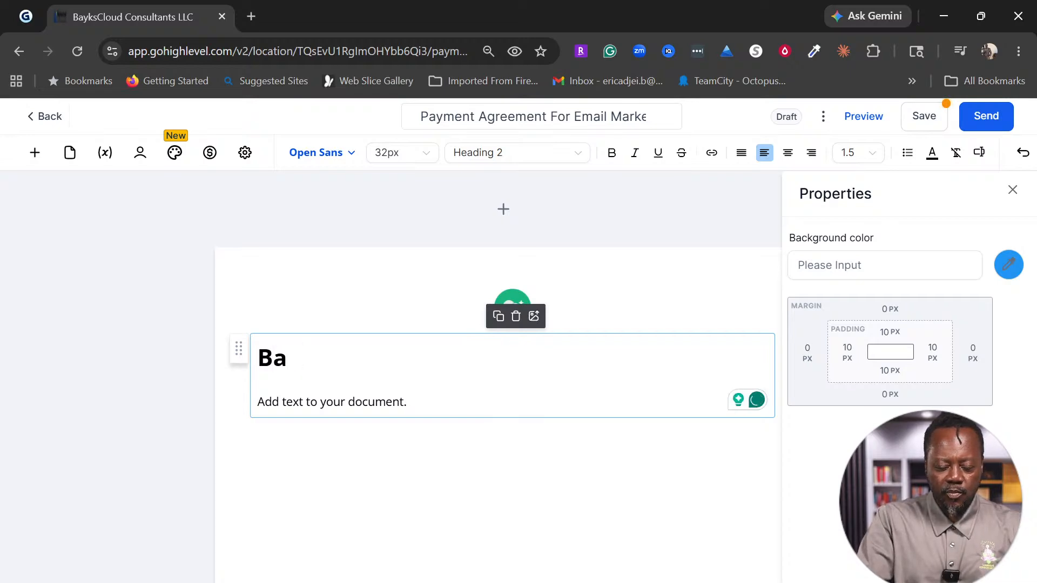
key("BackSpace")
type("Dem")
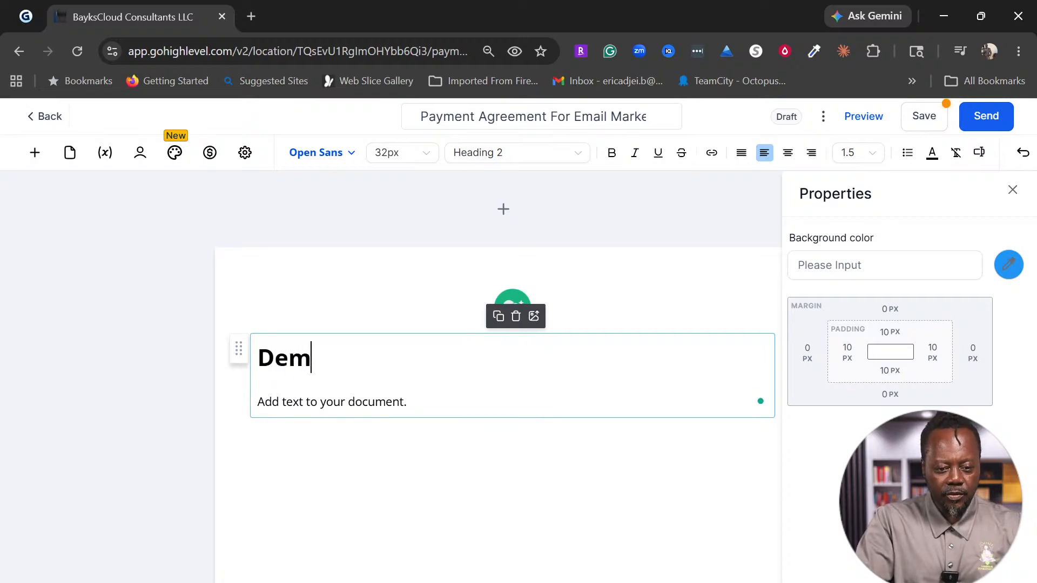
type("o Business")
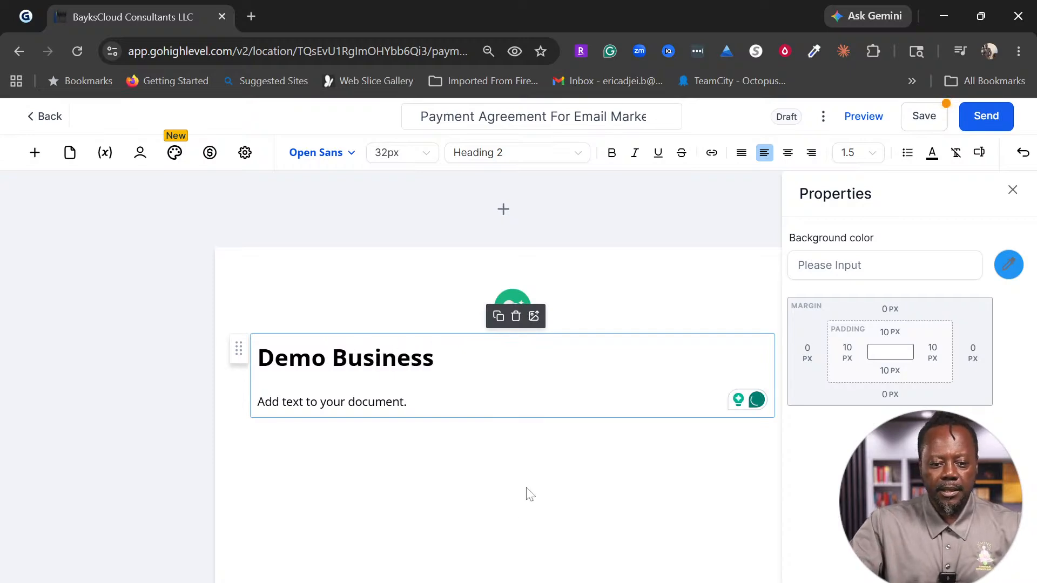
left_click(392, 402)
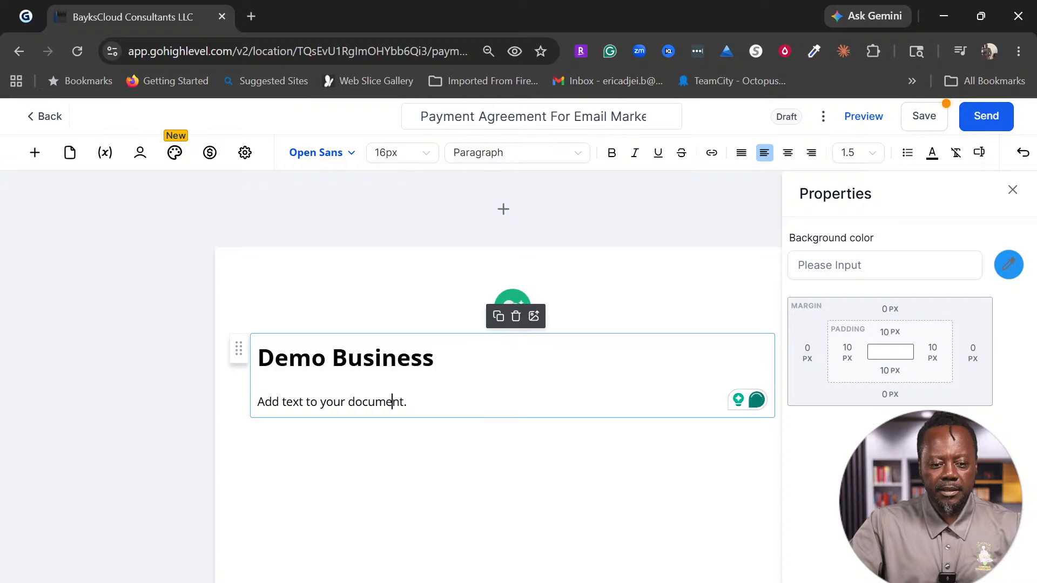
left_click_drag(404, 402, 250, 415)
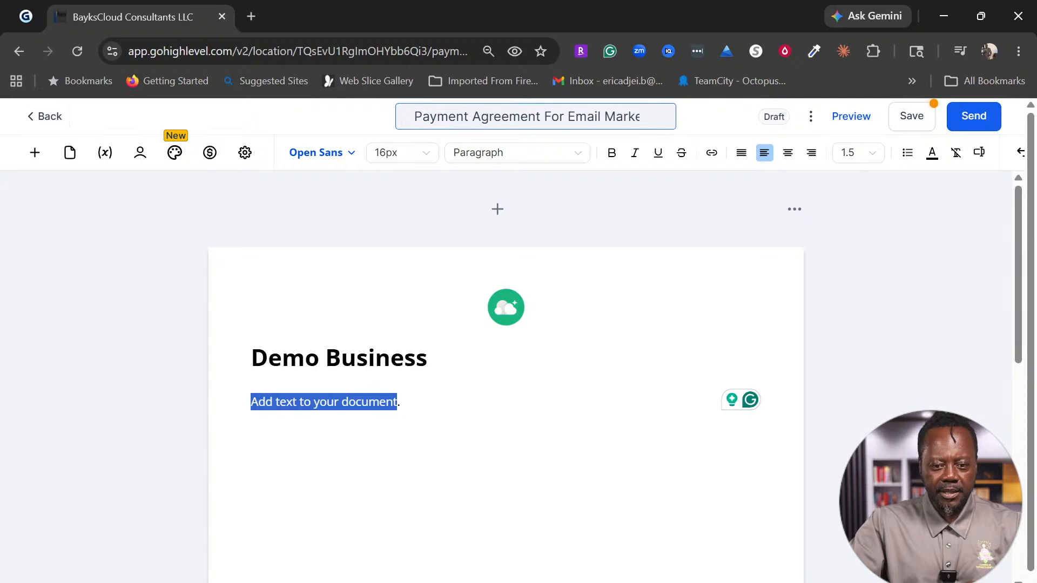
Step: Paste 'Payment Agreement For Email Marketing' over the placeholder paragraph and remove the extra space
left_click(560, 117)
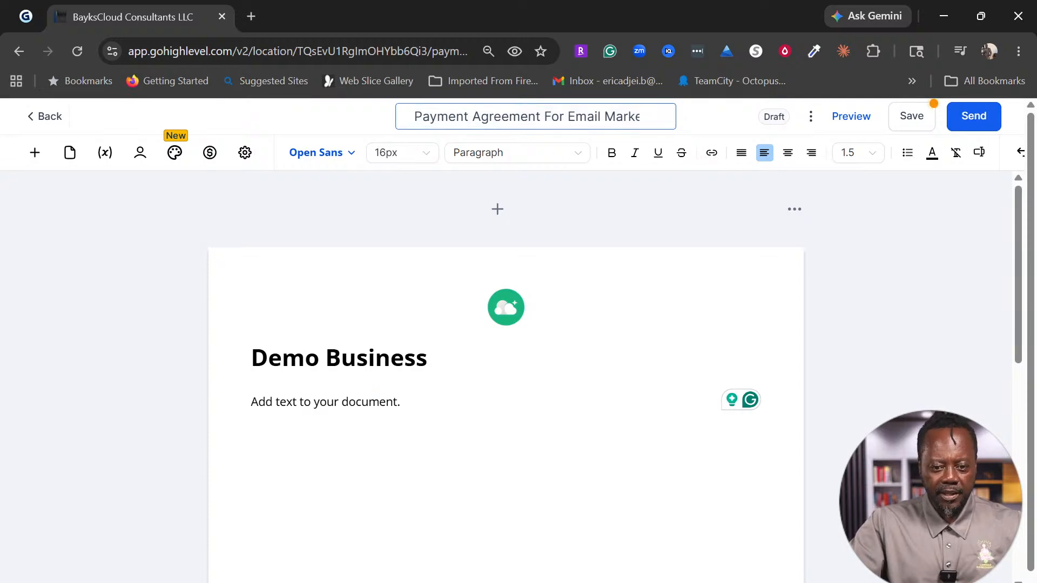
key("ctrl+a")
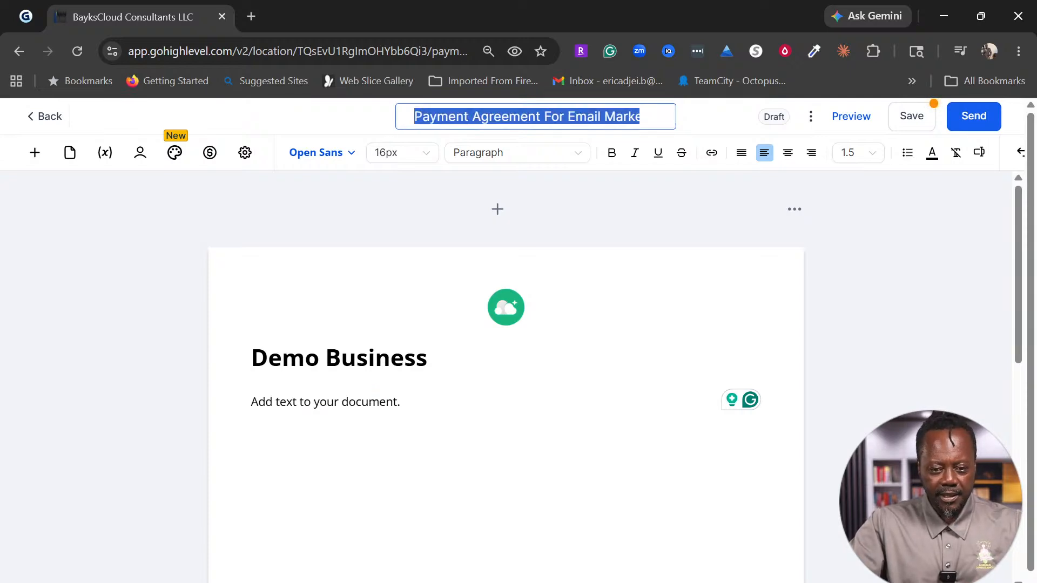
left_click_drag(251, 402, 397, 403)
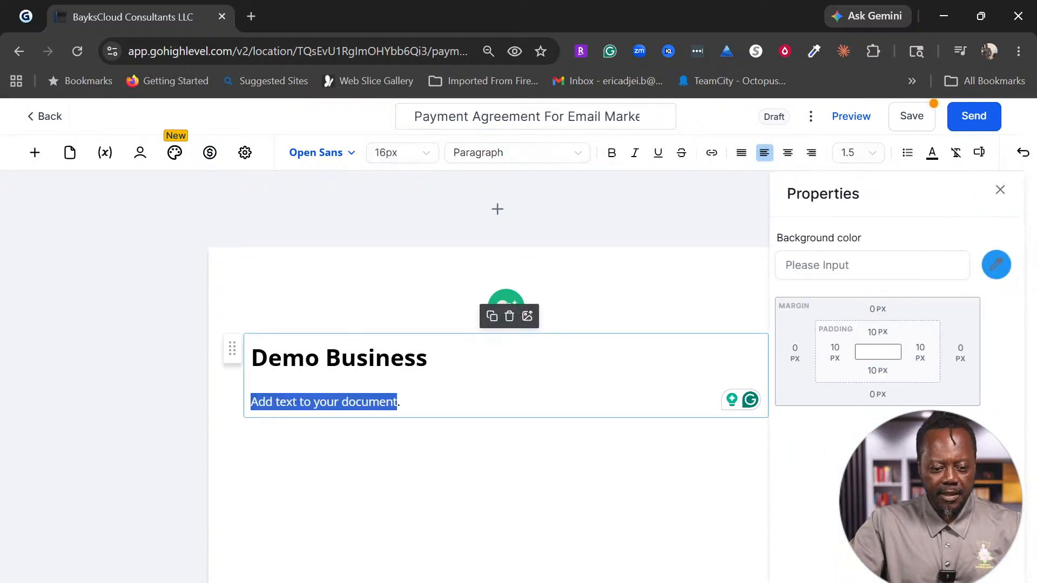
type("Payment Agreement For Email Marketing")
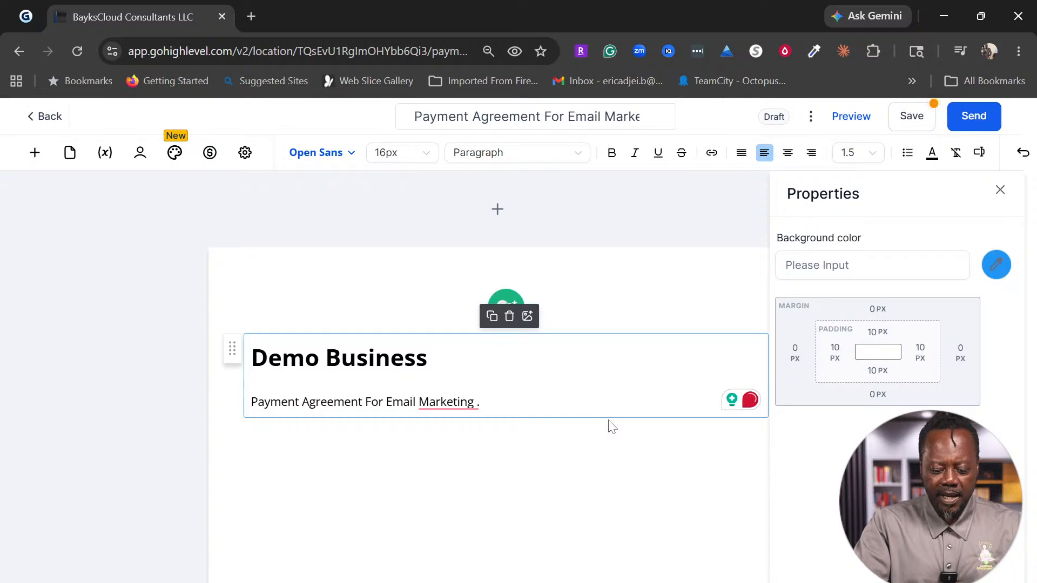
type("{")
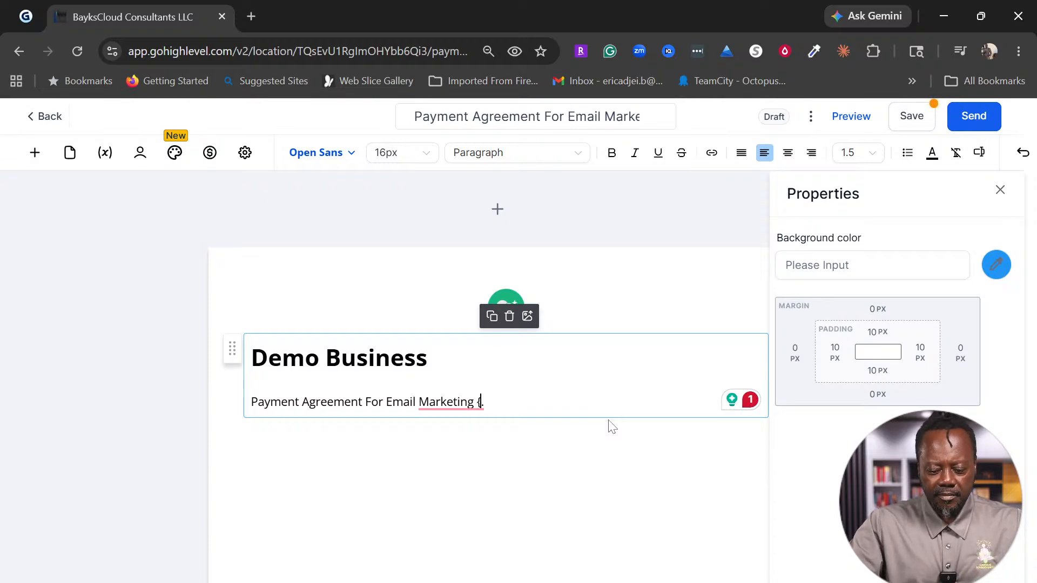
key("BackSpace")
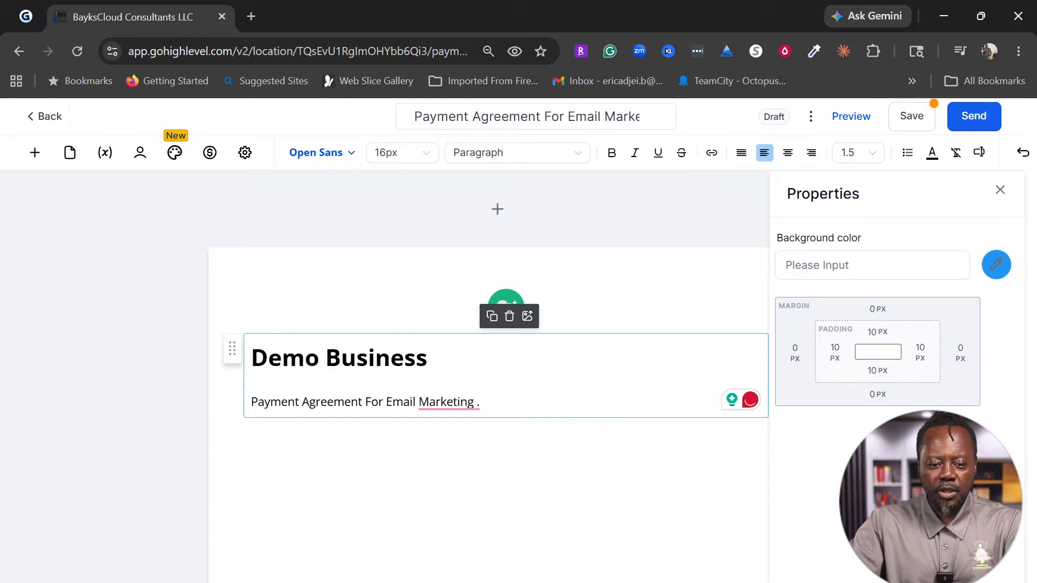
left_click(446, 403)
left_click(457, 445)
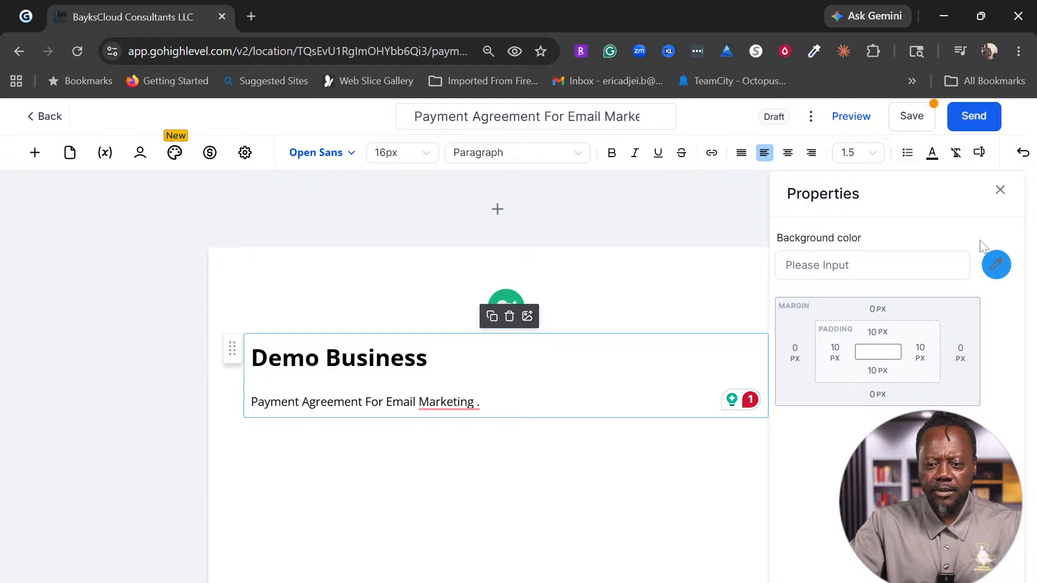
left_click(980, 152)
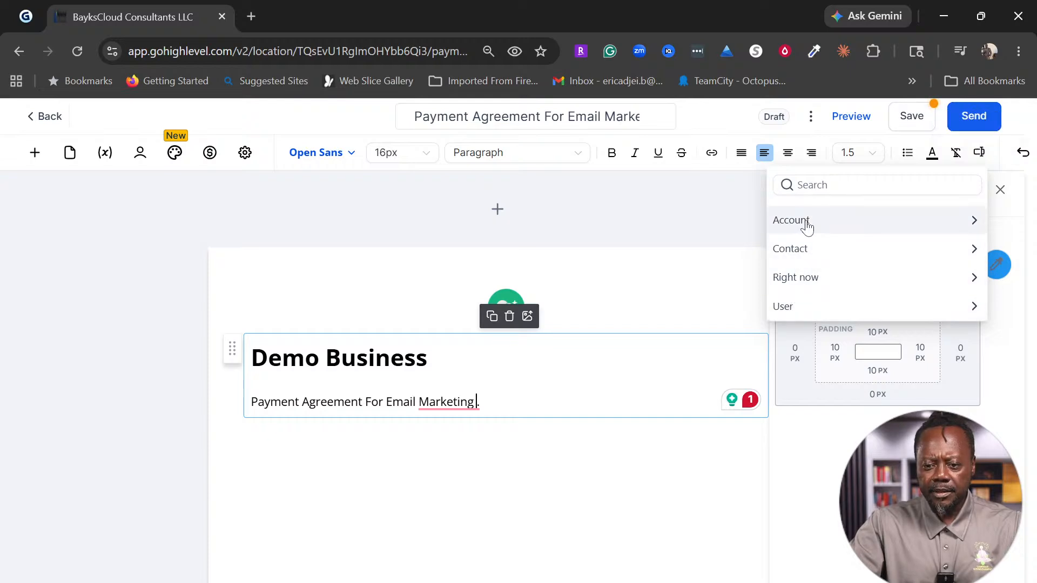
Step: Insert the account name custom value at the end of the subtitle paragraph
left_click(912, 226)
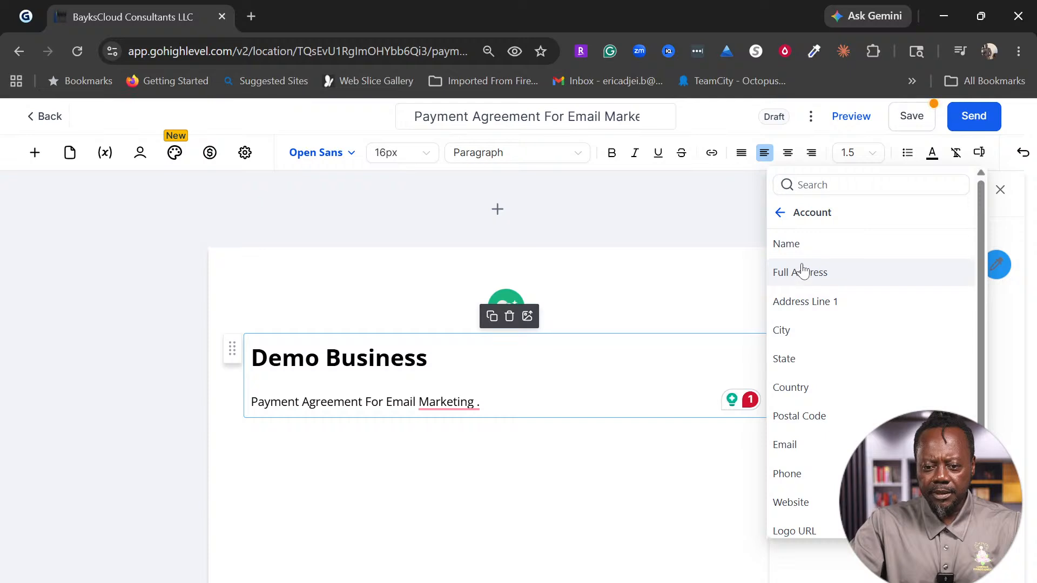
left_click(786, 242)
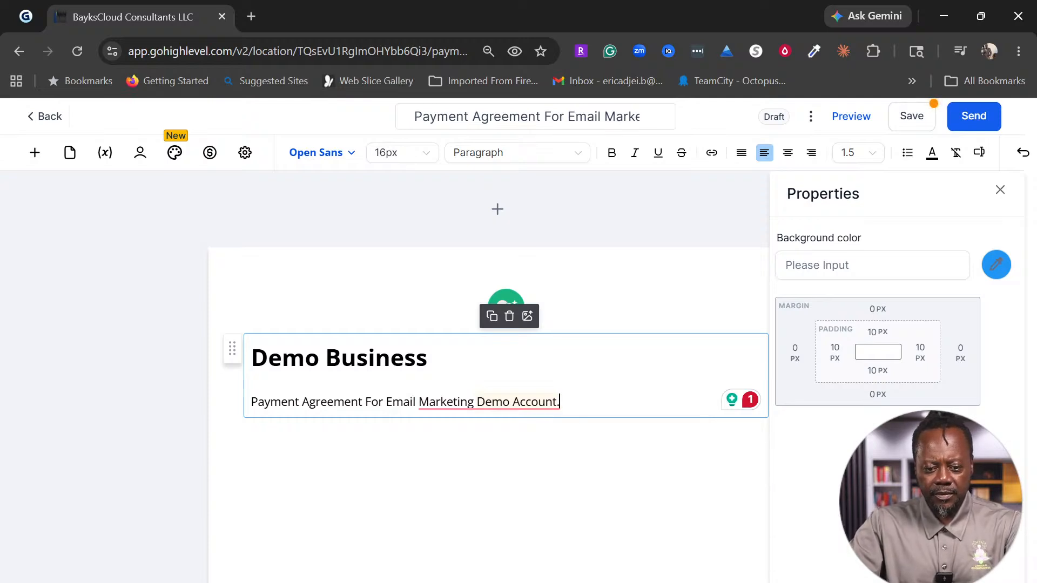
left_click(390, 358)
mouse_move(448, 403)
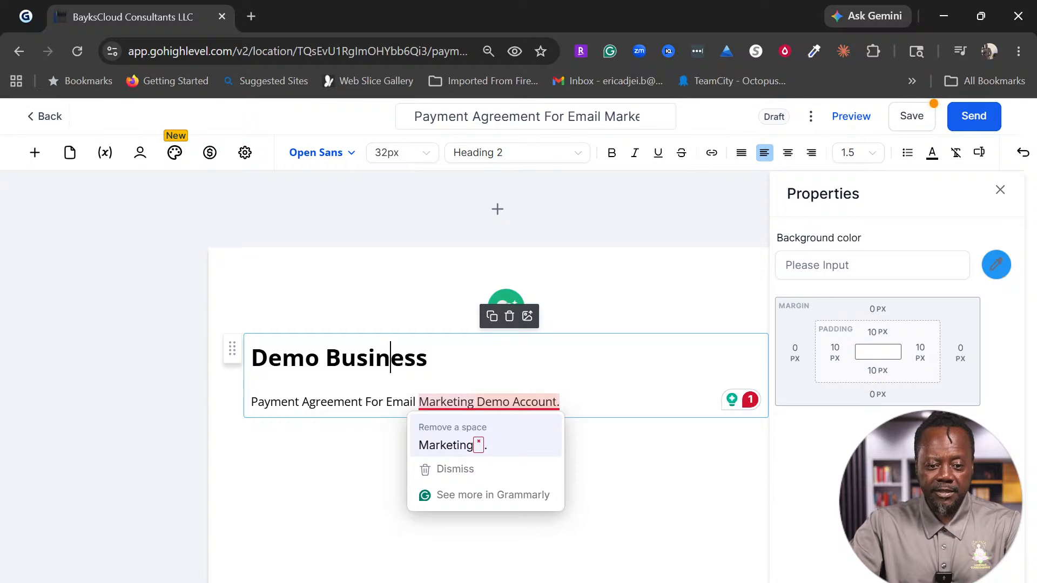
left_click(404, 358)
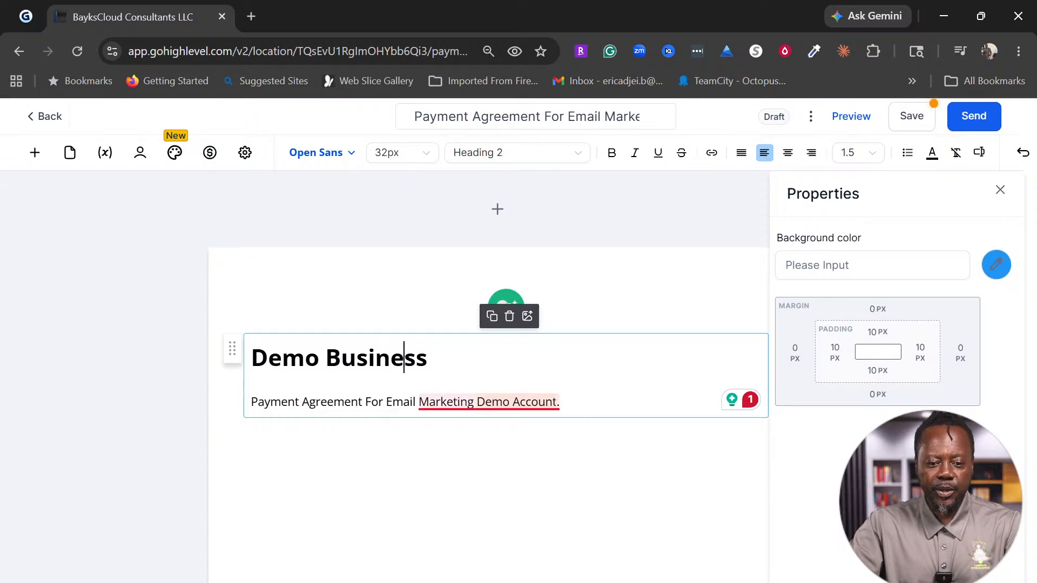
Step: Replace 'Demo Account' in the subtitle with the {{contact.first_name}} variable
left_click(560, 401)
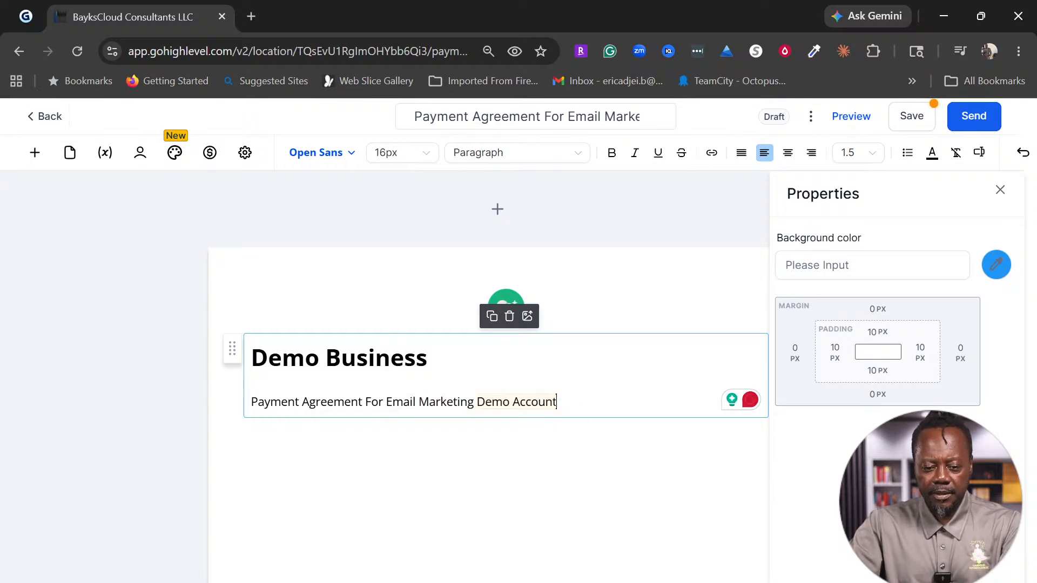
type("{{location.name")
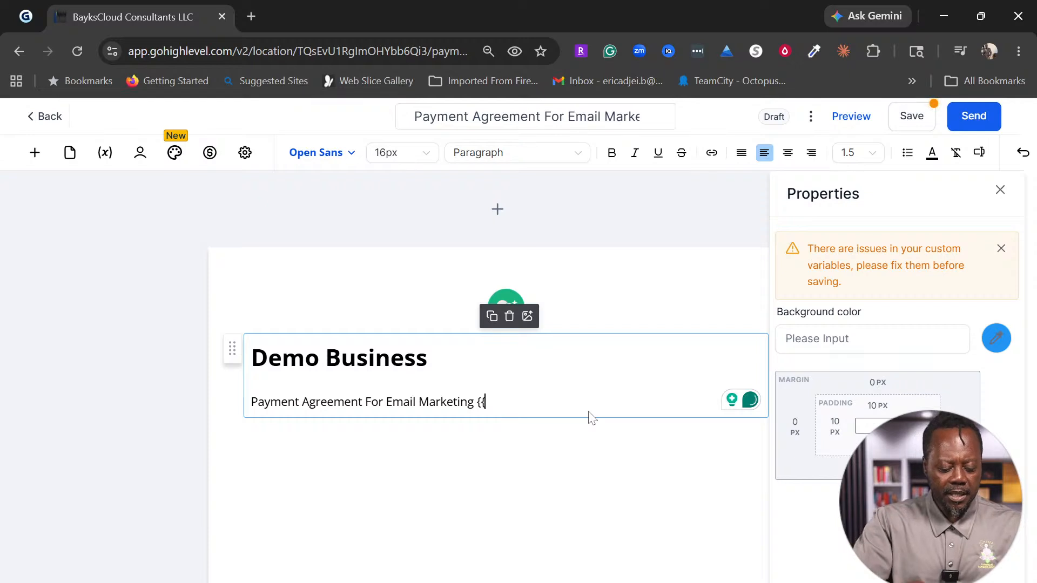
type("onta")
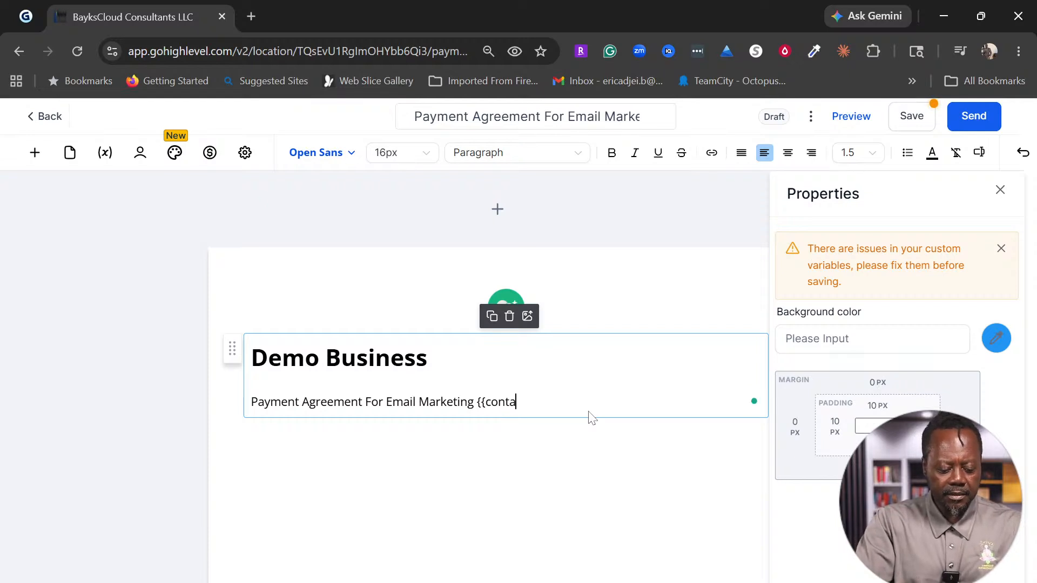
type("ct.first_name")
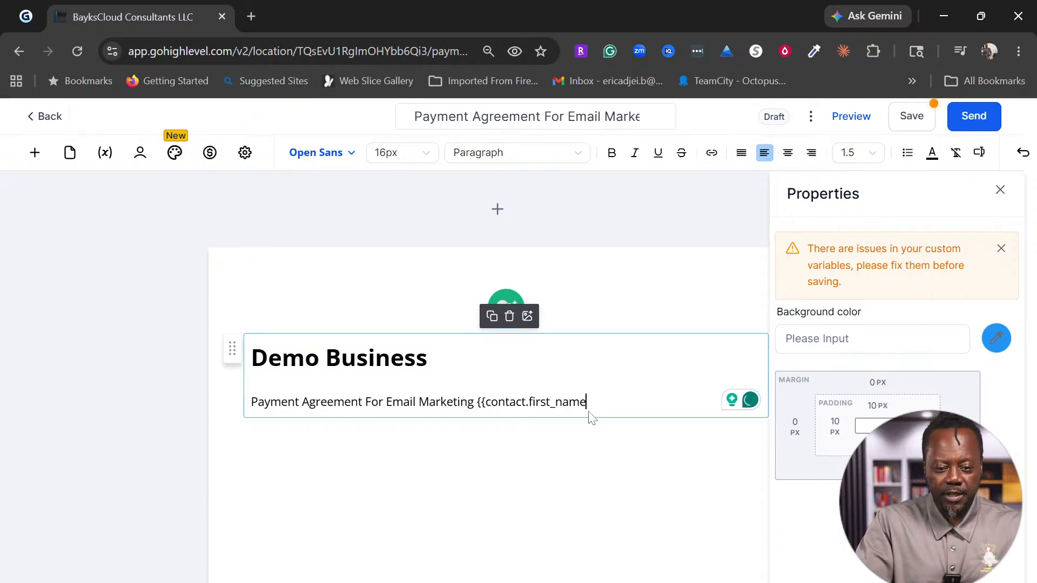
type("}}")
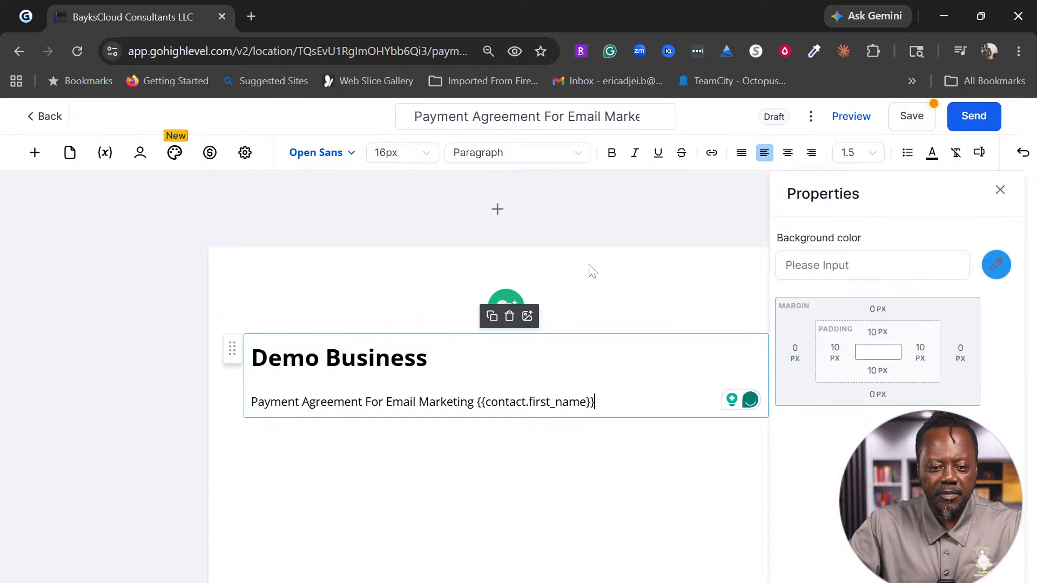
left_click(693, 302)
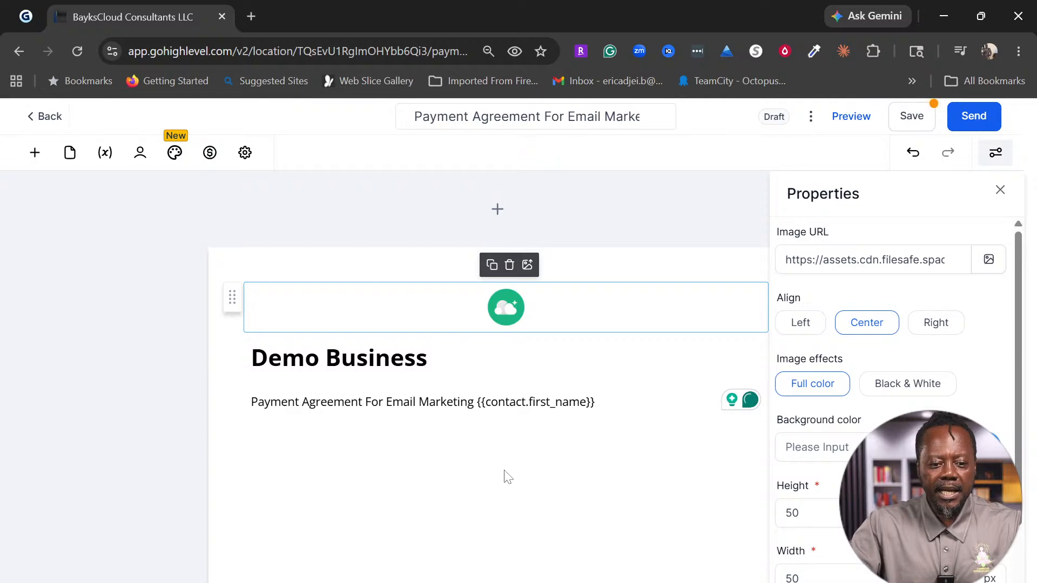
left_click(403, 453)
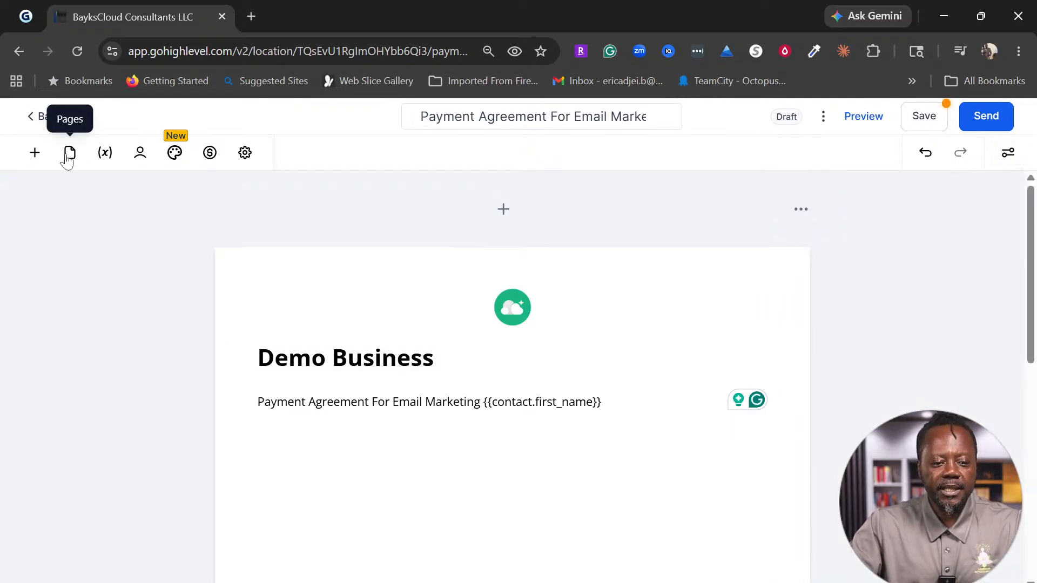
Step: Browse the element list and try placing a page break under the subtitle
left_click(36, 158)
scroll(94, 342, "down", 2)
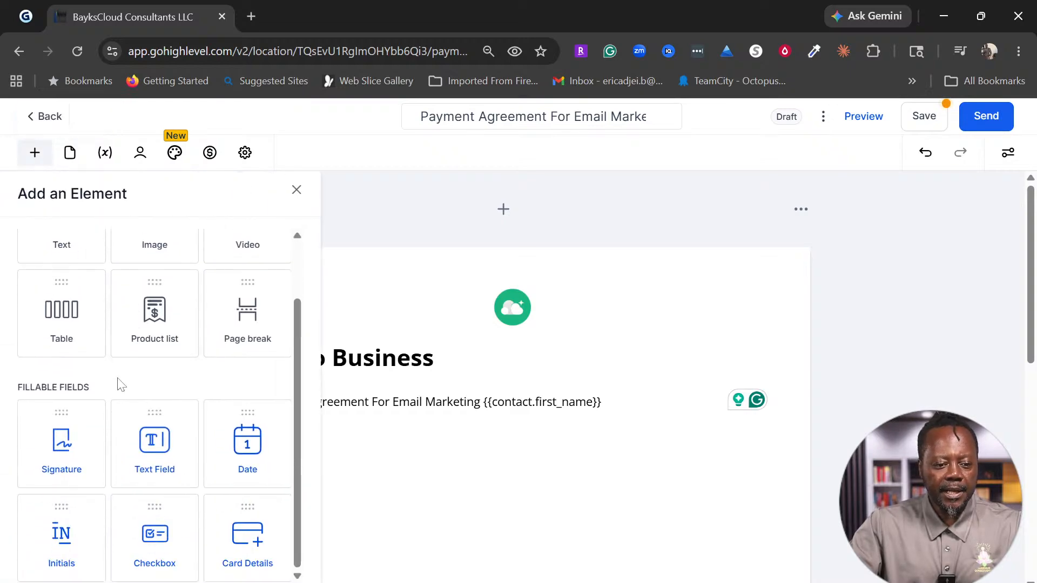
scroll(216, 461, "up", 2)
scroll(215, 442, "down", 2)
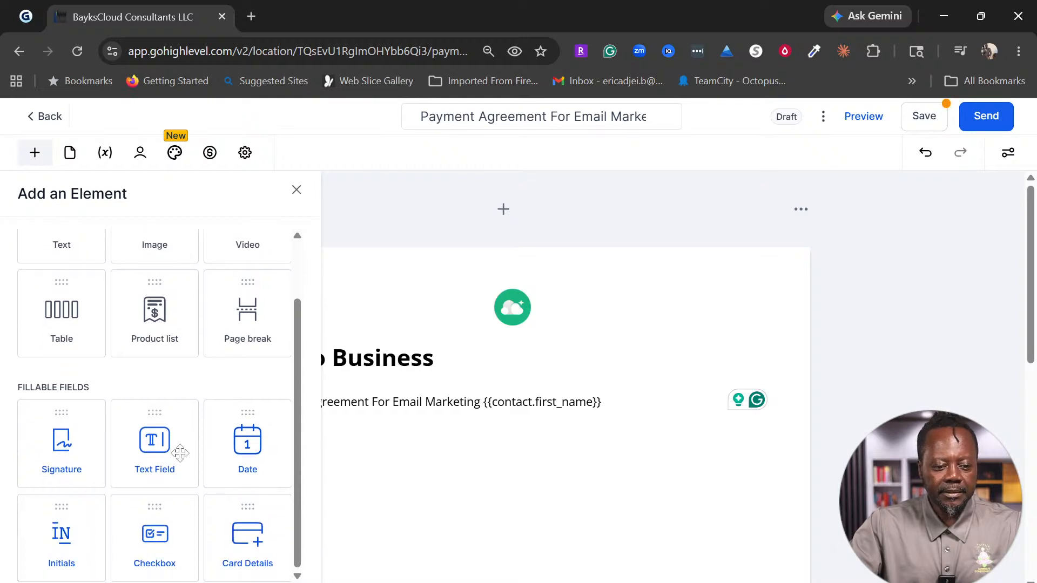
scroll(199, 413, "up", 2)
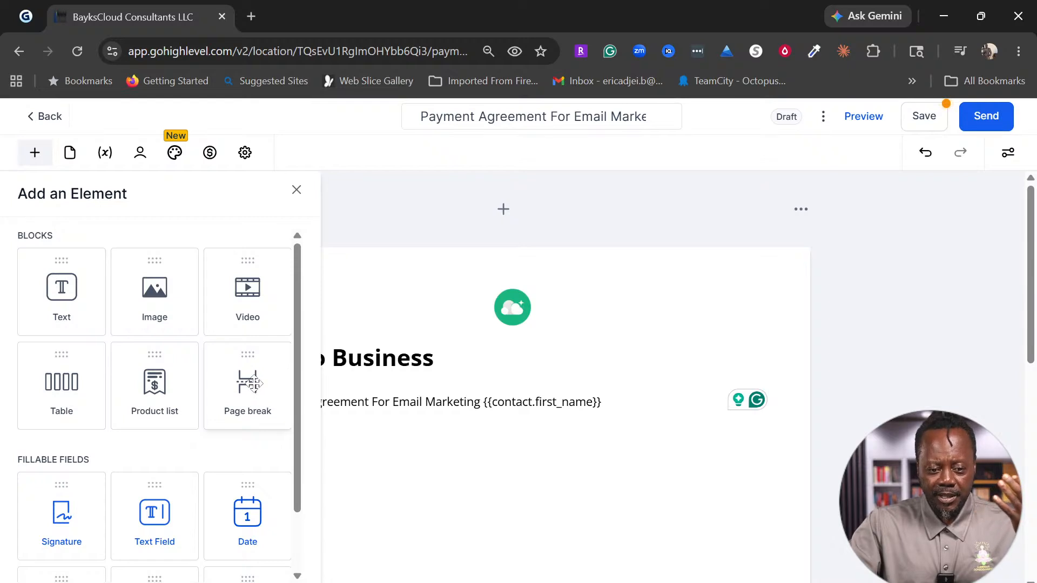
left_click_drag(252, 383, 431, 426)
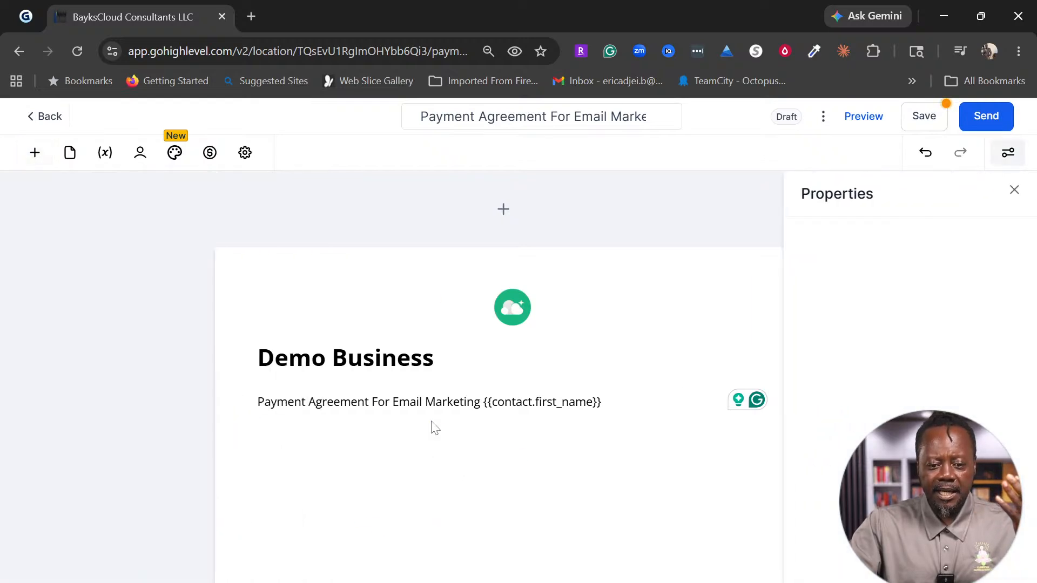
left_click(462, 455)
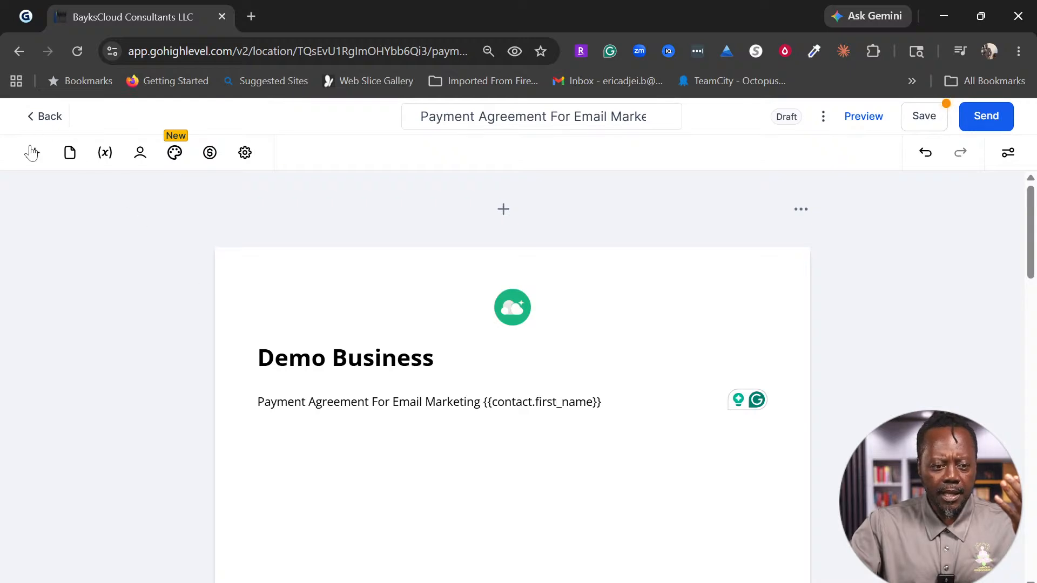
Step: Place a Product list block under the subtitle and look for a product to add
left_click(34, 153)
left_click(154, 399)
left_click_drag(346, 542, 463, 515)
scroll(514, 521, "down", 3)
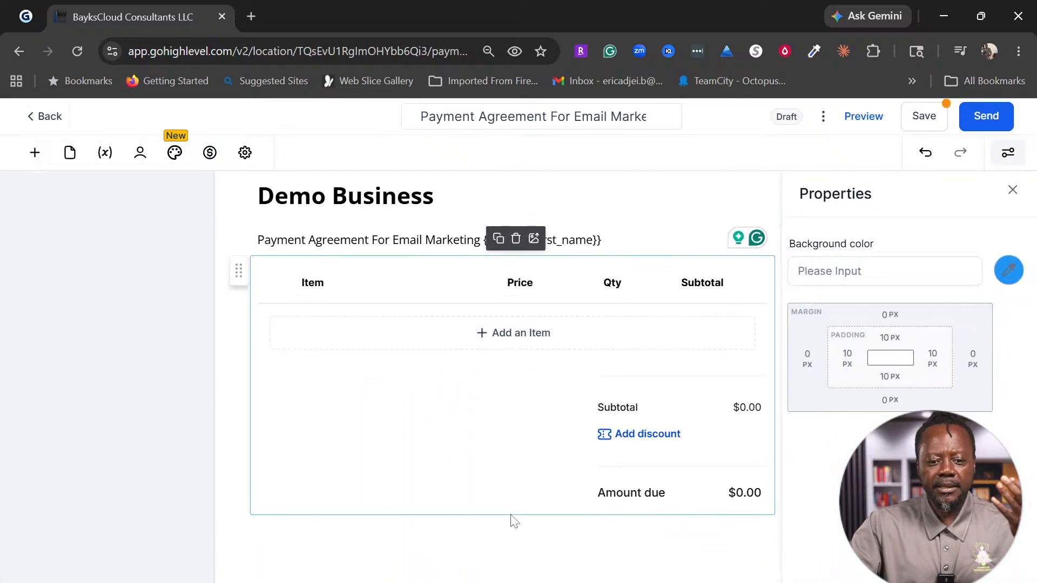
scroll(522, 510, "up", 2)
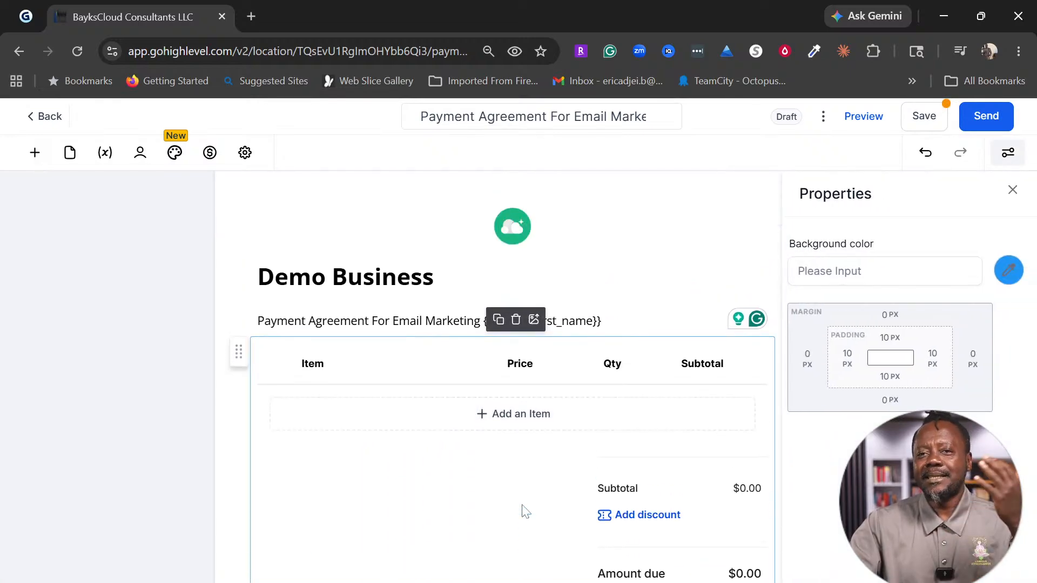
left_click(517, 423)
left_click(599, 324)
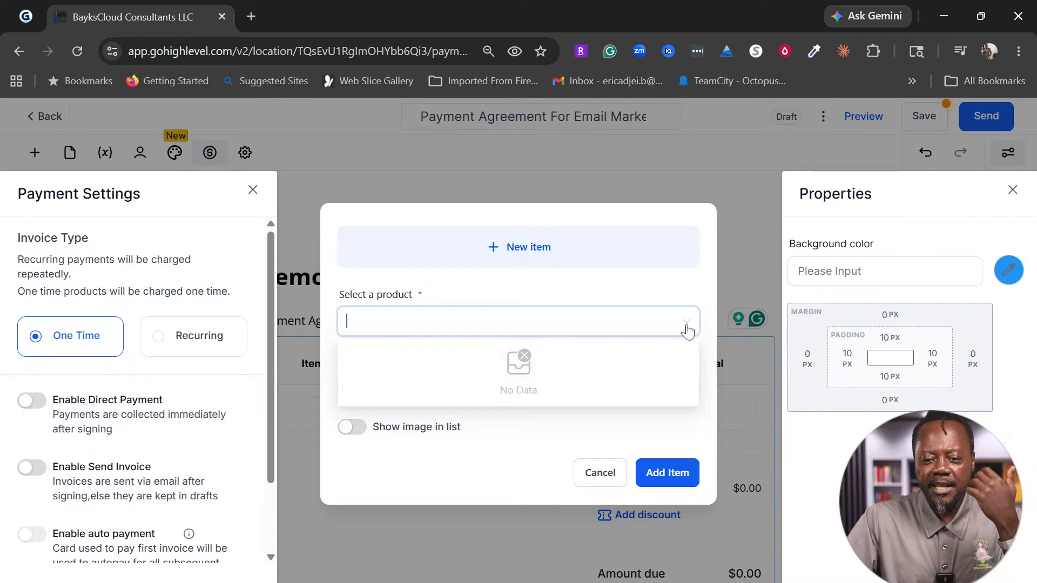
Step: Finding no saved products or prices, start a new item and close Payment Settings
left_click(556, 287)
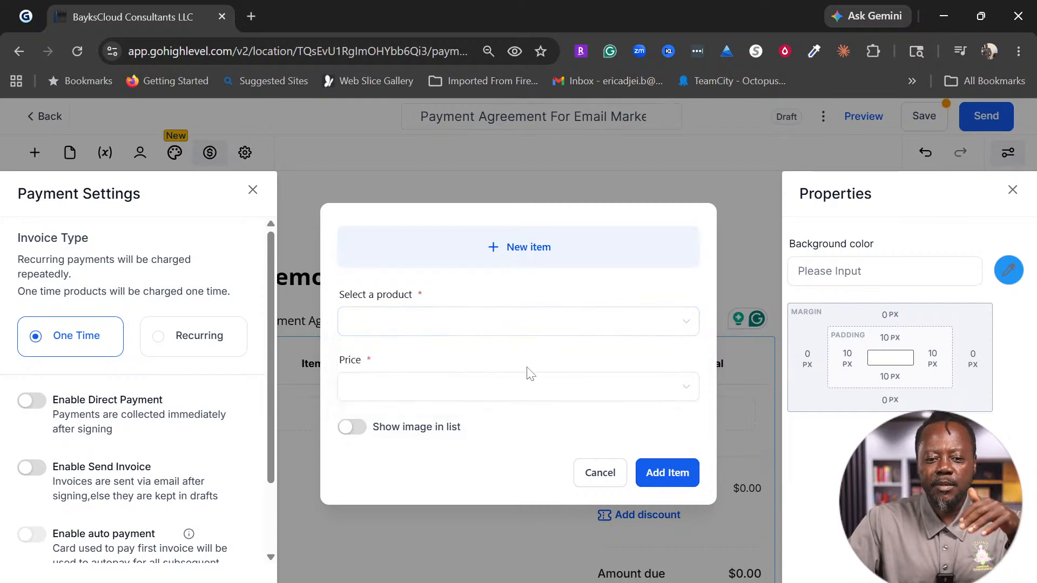
left_click(668, 393)
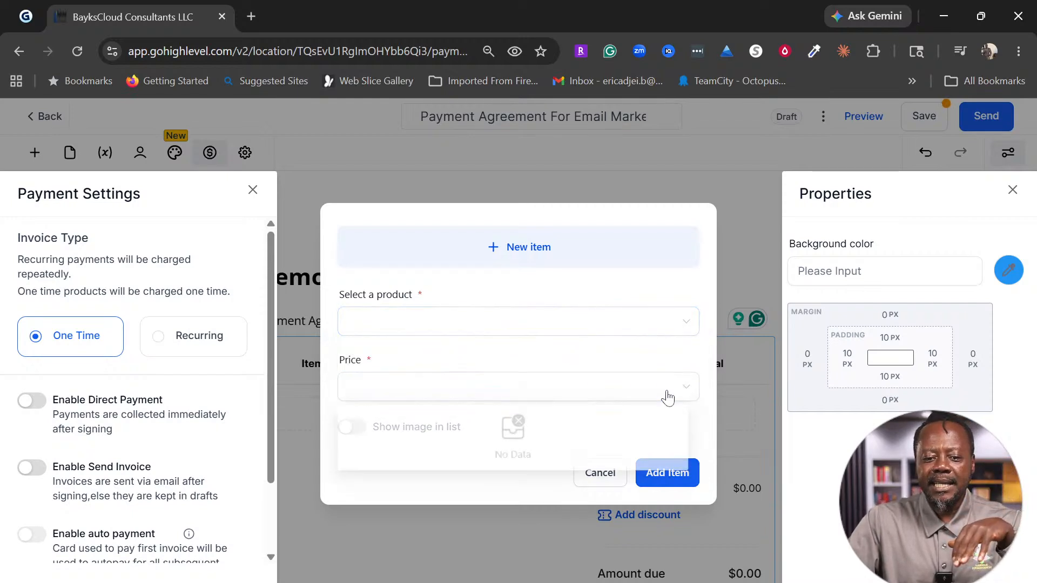
left_click(528, 249)
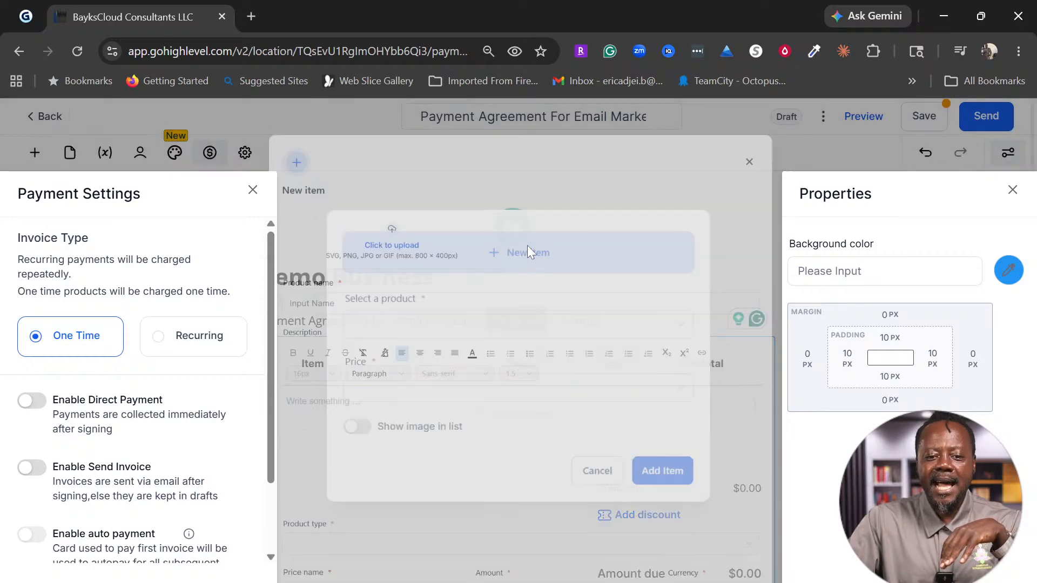
left_click(258, 197)
Step: Enter 'Product X' as the new item's name
left_click(379, 323)
type("Prou")
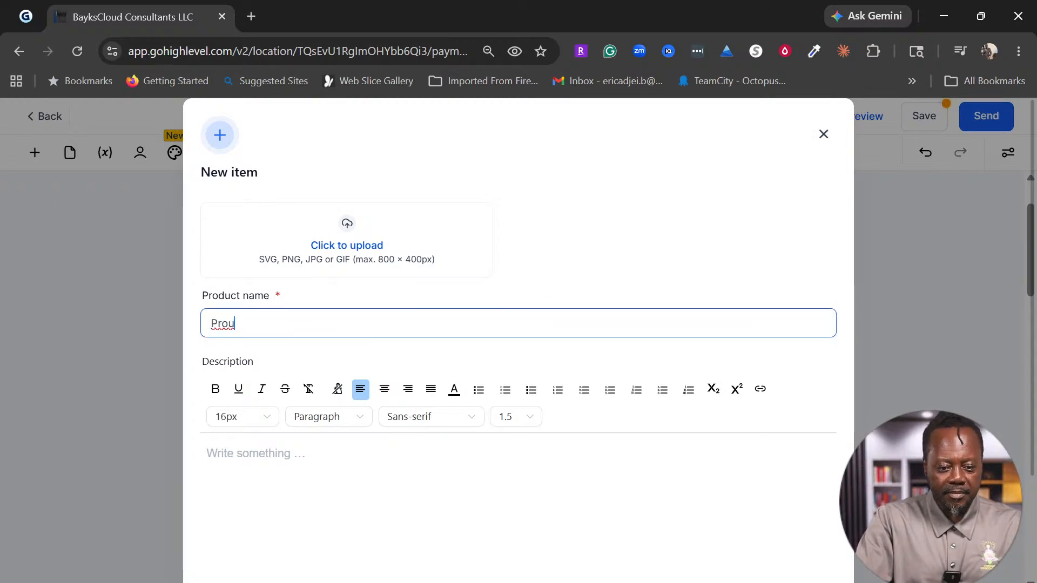
key("BackSpace")
type("duc")
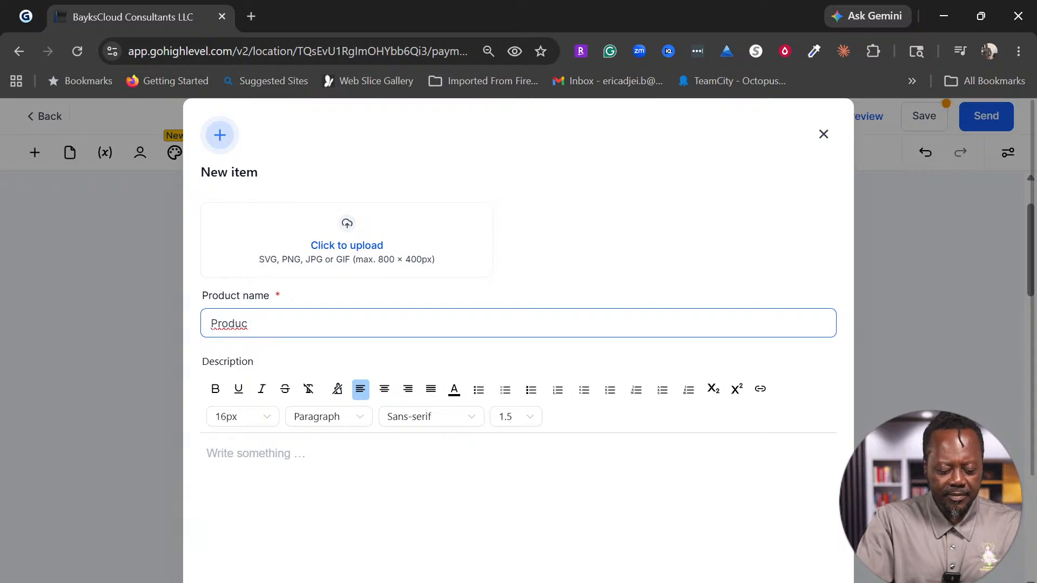
key("BackSpace")
type("t X")
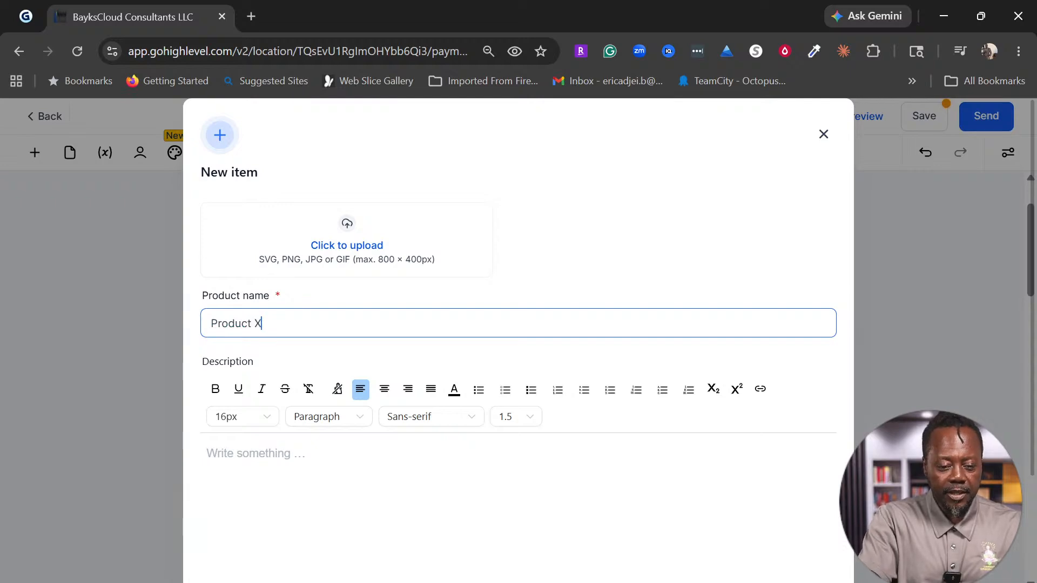
Step: Set description 'xxxxx', product type A service, and rename the item 'Email Marketing'
left_click(303, 499)
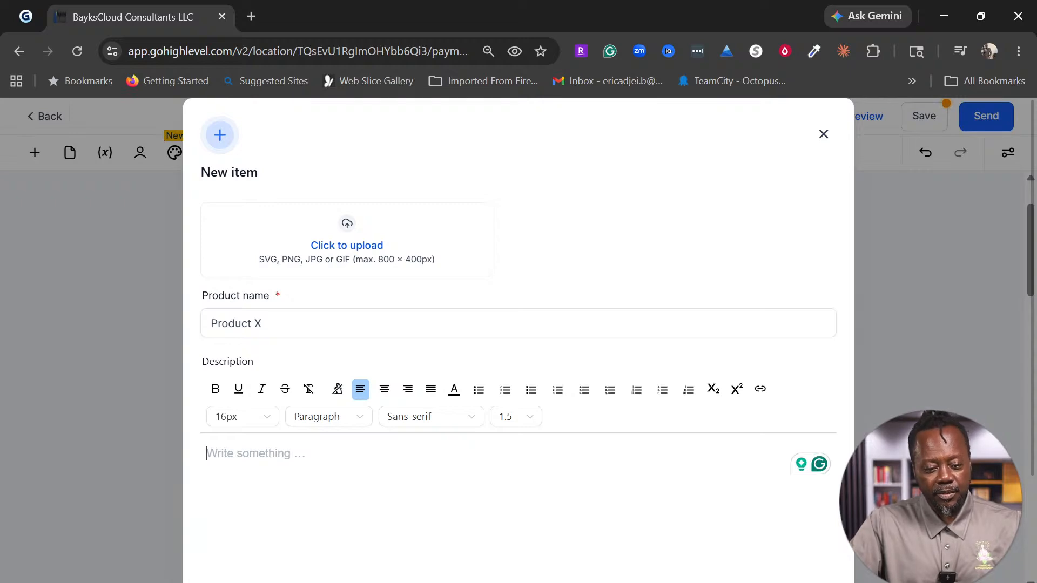
type("xxxxx")
scroll(764, 324, "down", 3)
left_click(222, 456)
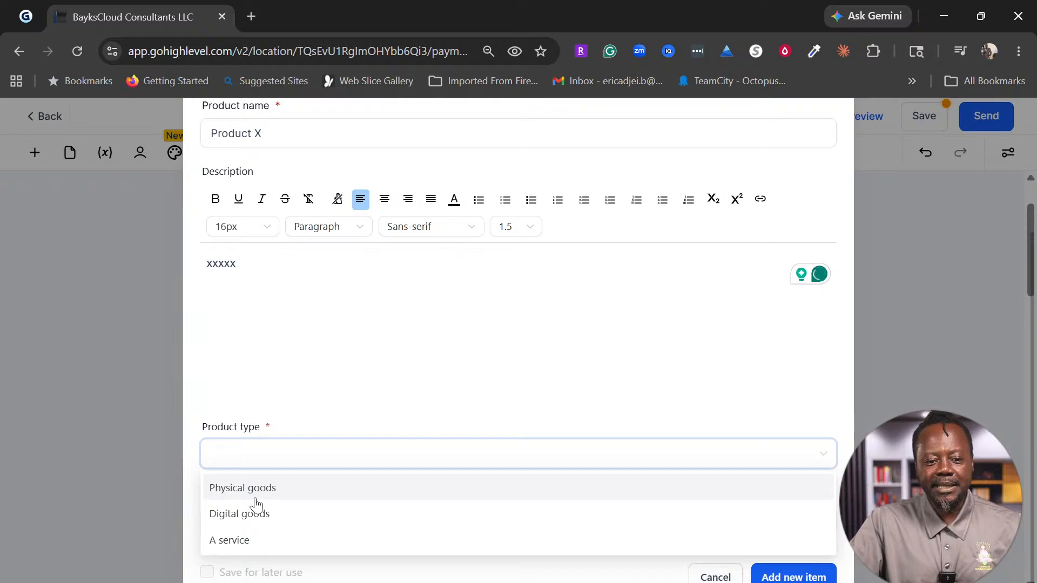
left_click(246, 550)
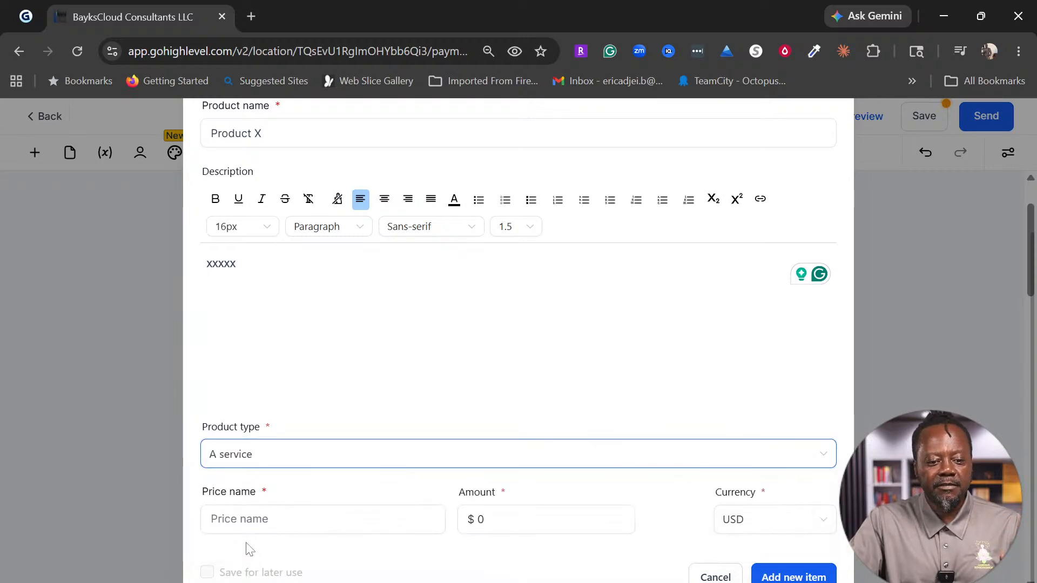
scroll(475, 397, "up", 3)
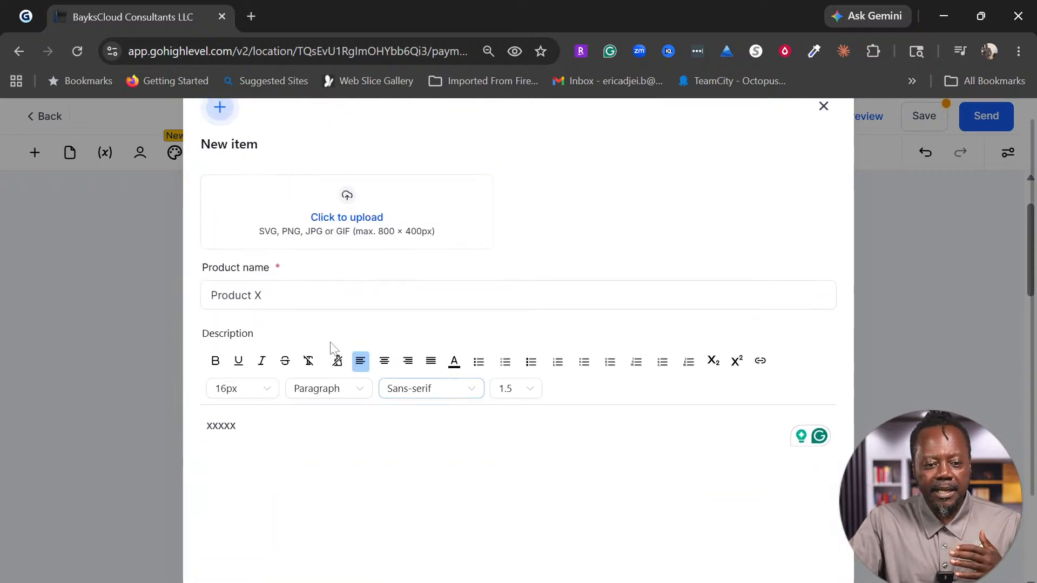
left_click_drag(265, 295, 210, 296)
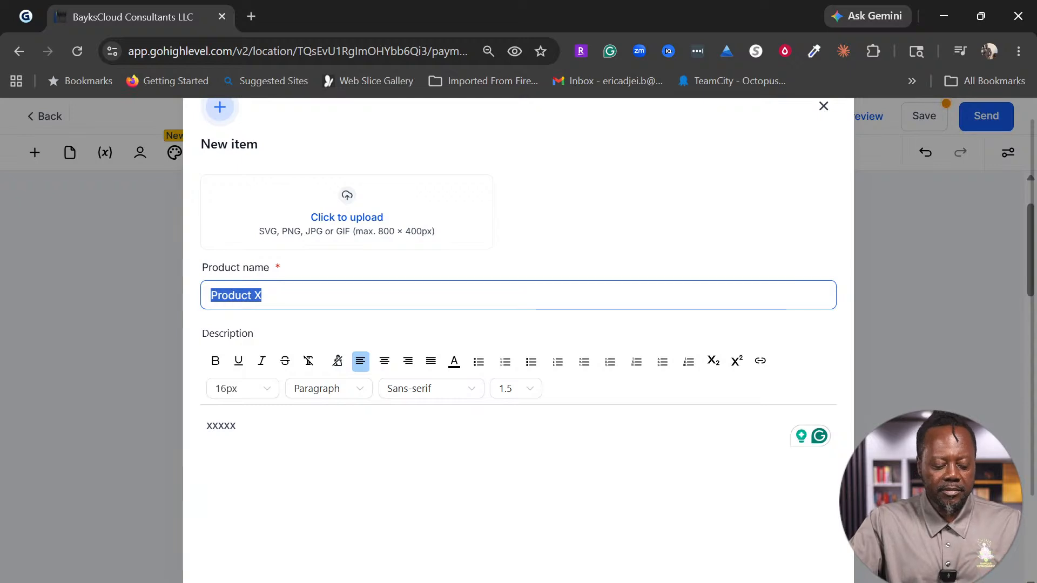
type("Email Mark")
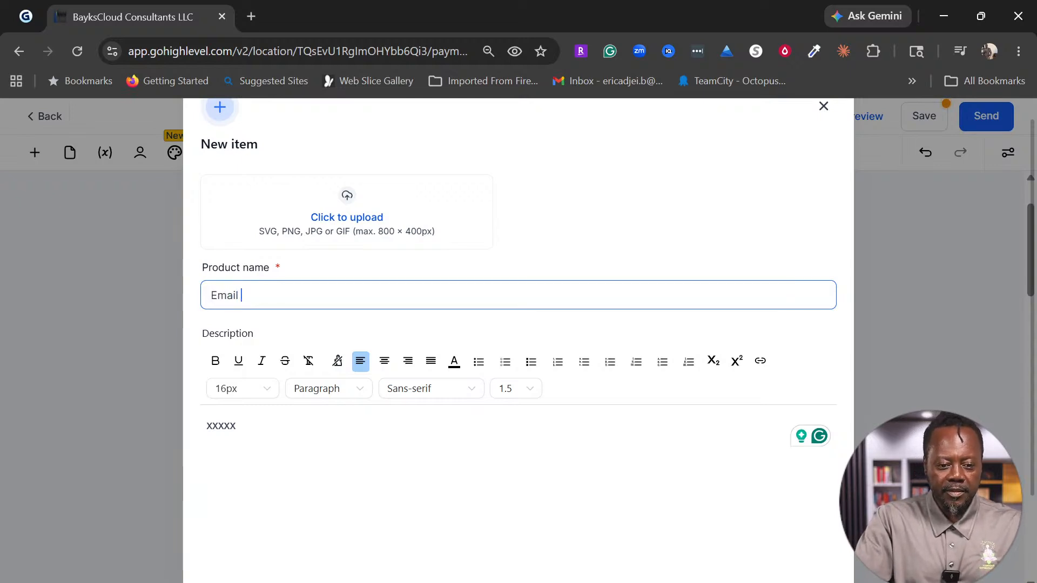
type("e")
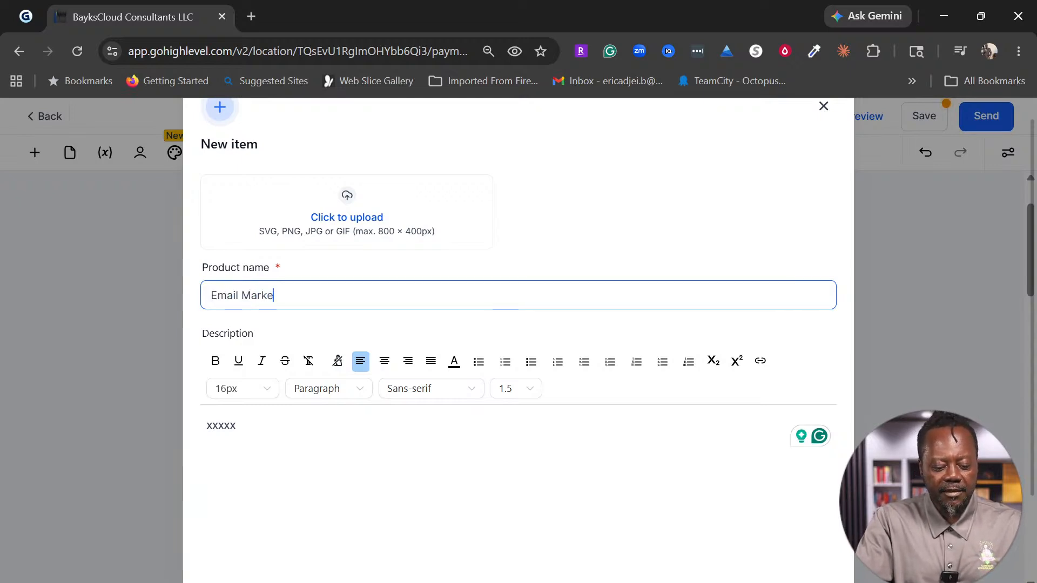
type("ting")
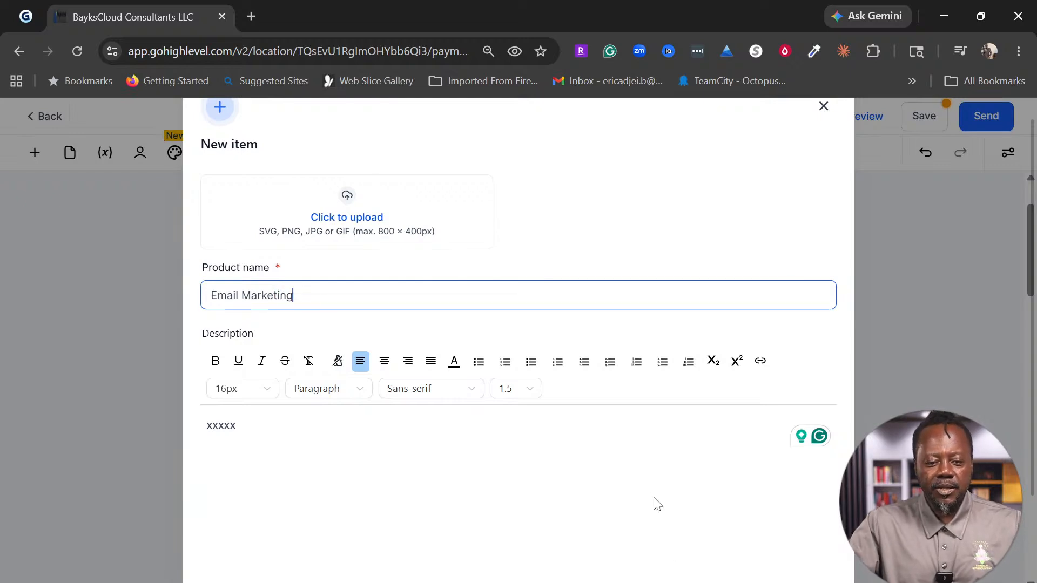
Step: Name the price 'Email Marketing Price' and set its amount to 200
scroll(657, 503, "down", 3)
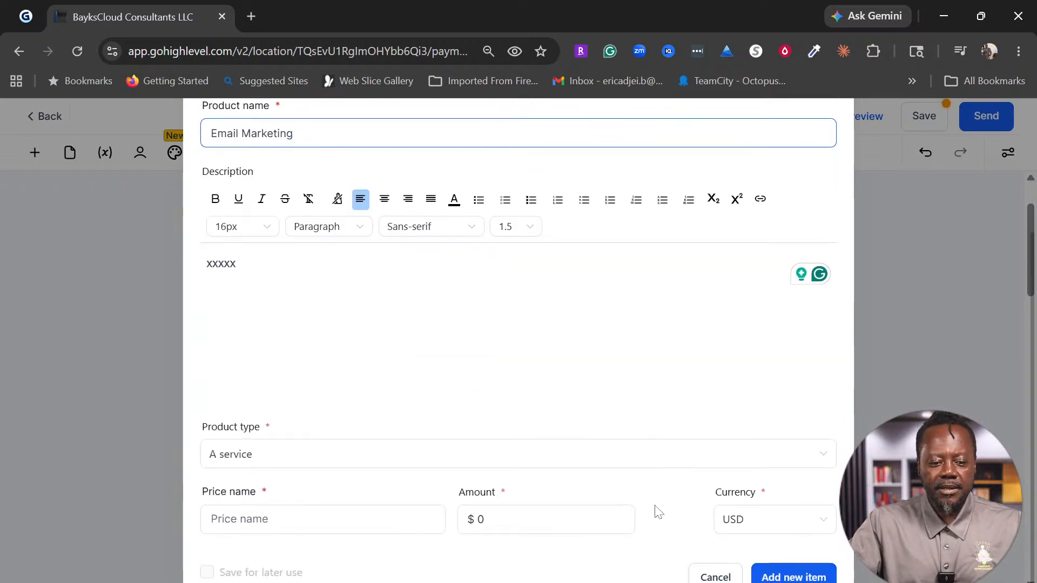
left_click(323, 519)
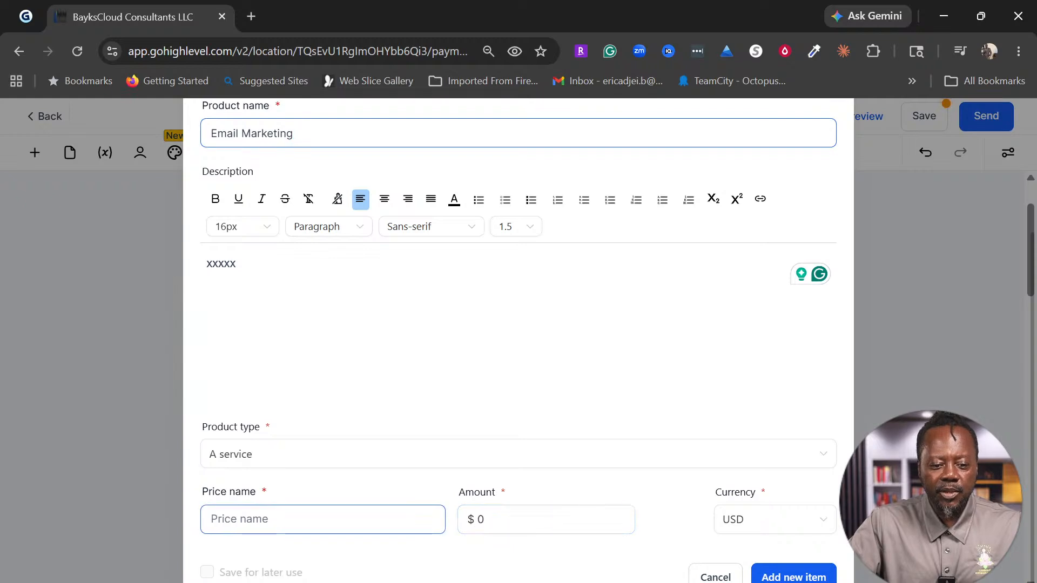
type("Em")
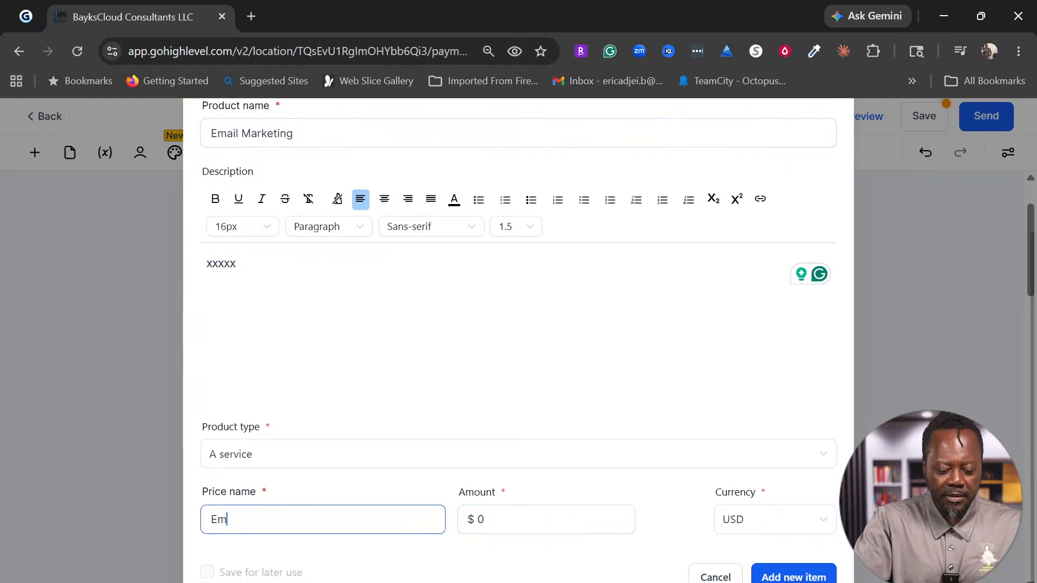
type("ail Markei")
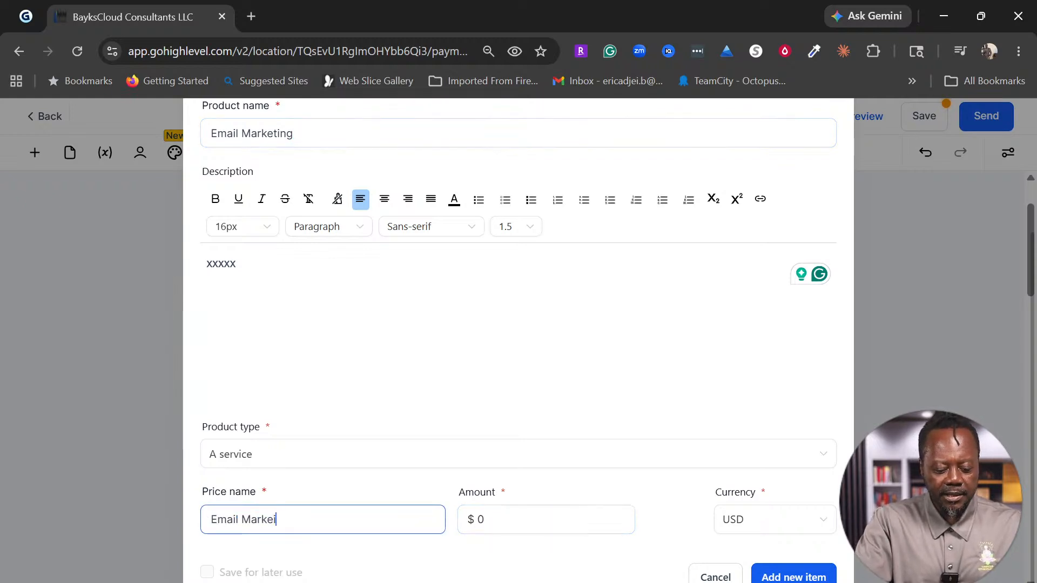
type("ng Pricce")
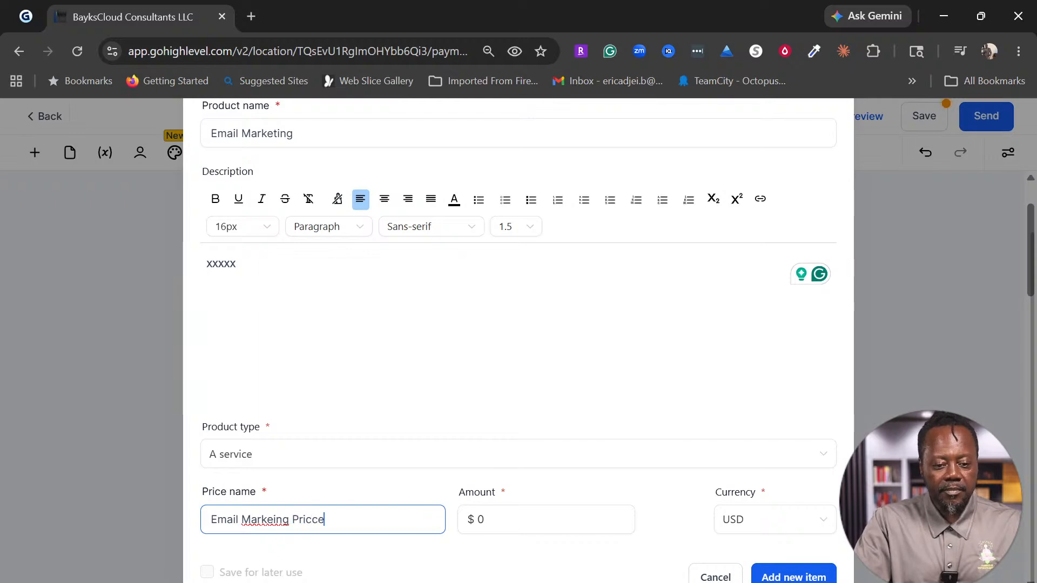
key("BackSpace")
key("BackSpace")
type("e")
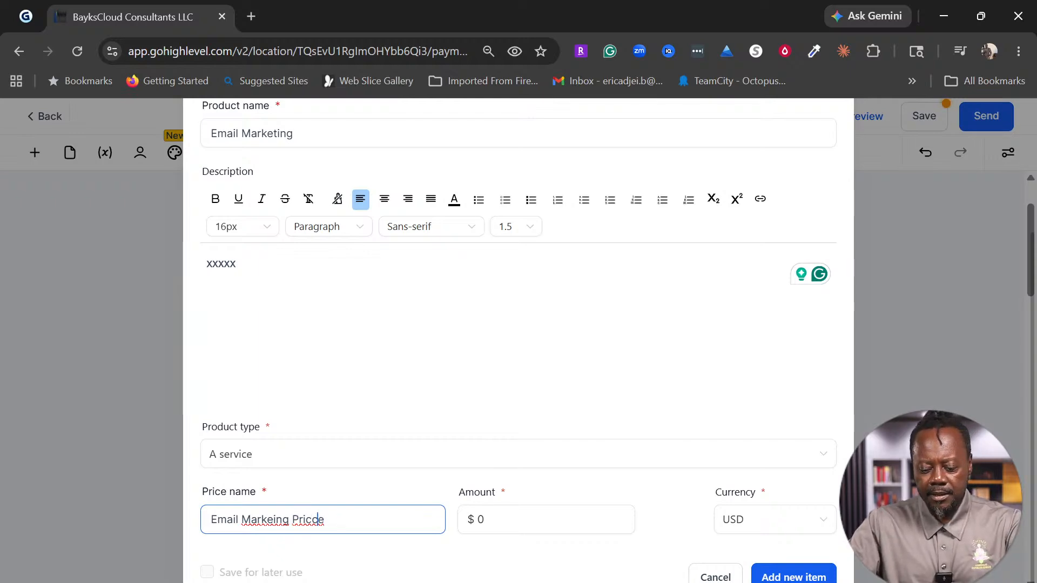
left_click(312, 520)
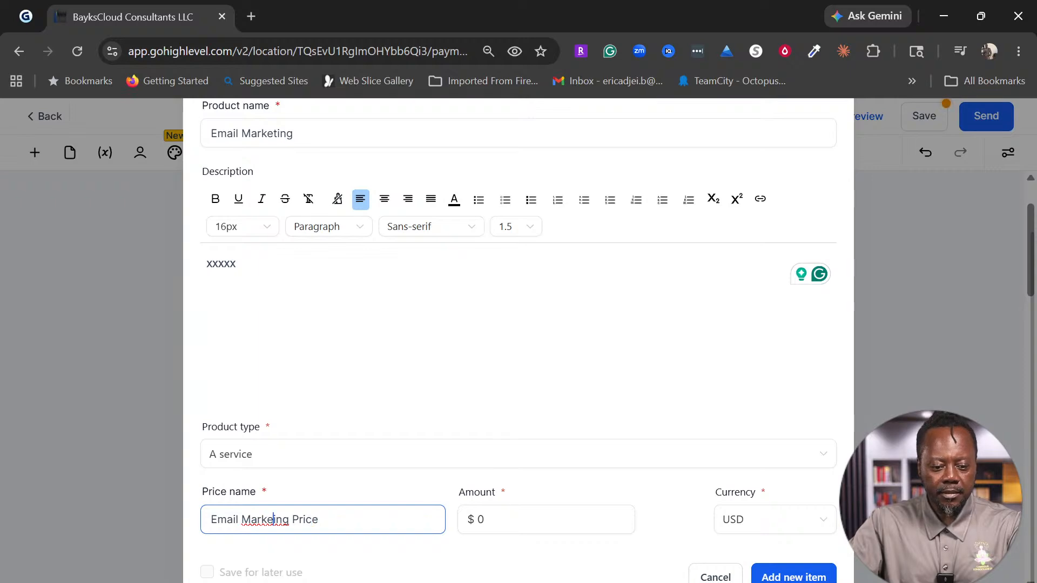
type("t")
left_click(484, 520)
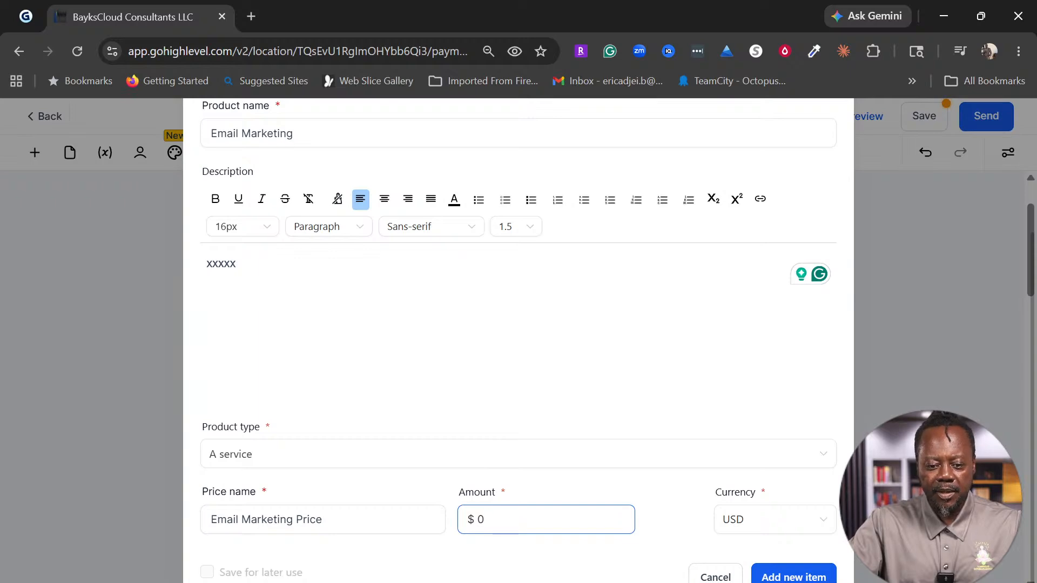
key("BackSpace")
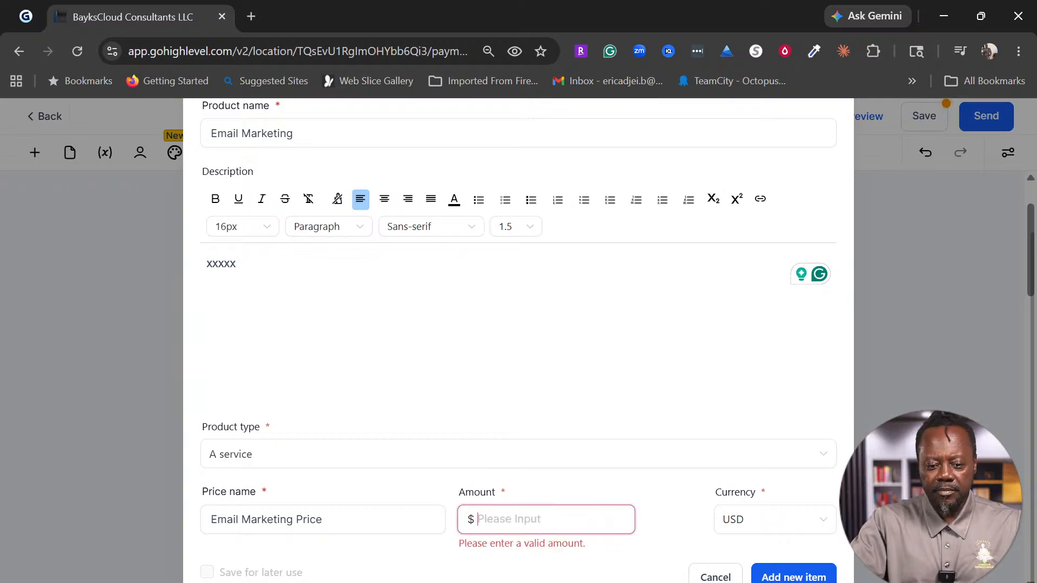
type("200")
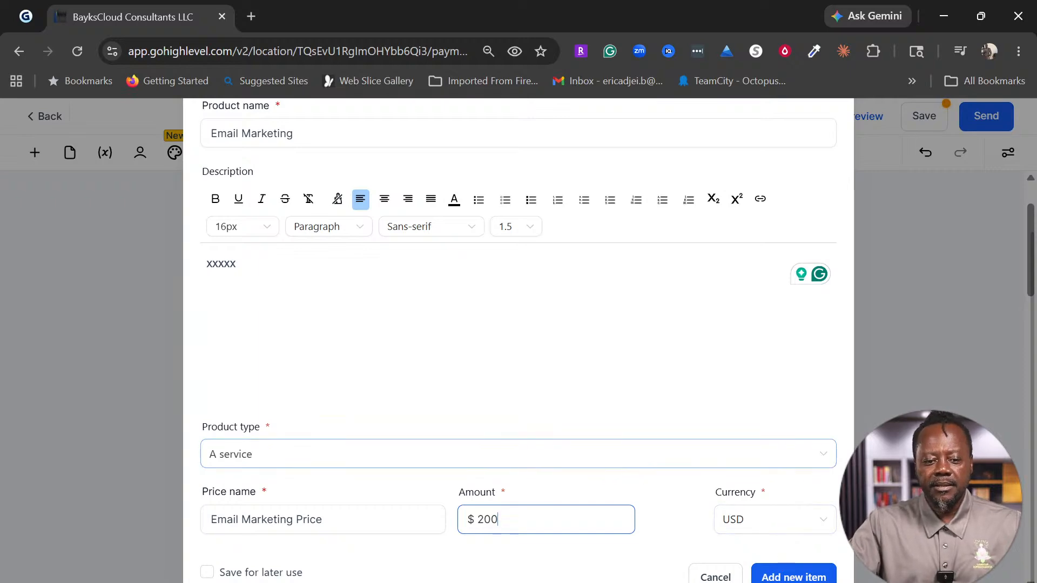
Step: Save the product for later use and add the Email Marketing item to the table
left_click(207, 573)
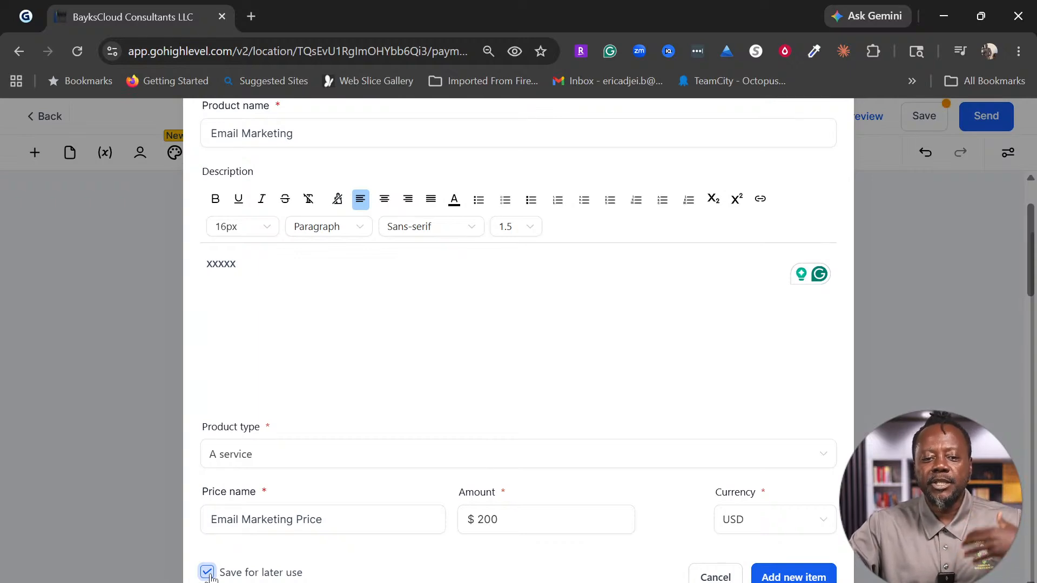
left_click(325, 520)
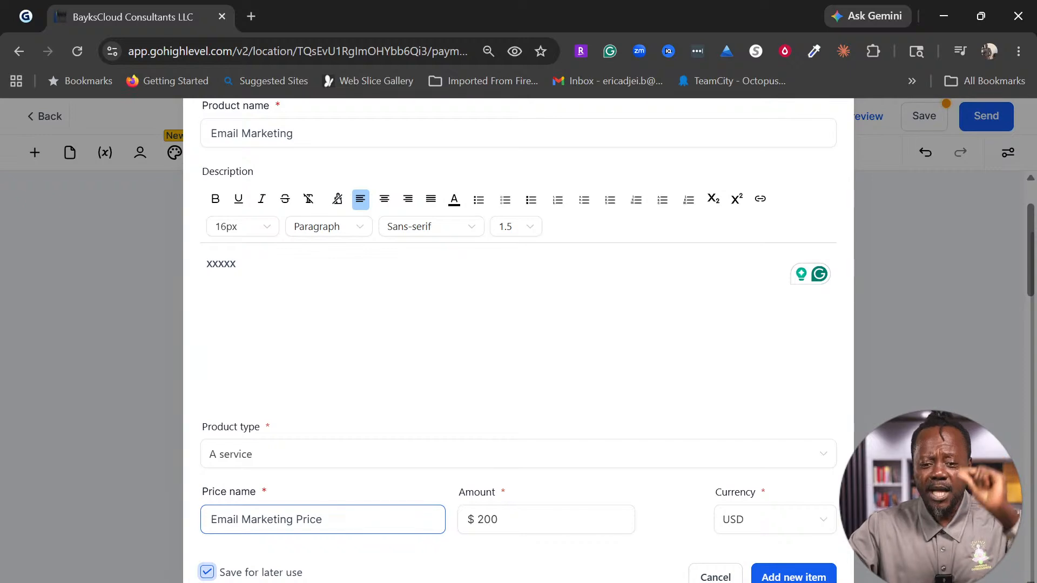
scroll(561, 400, "up", 3)
scroll(562, 395, "up", 1)
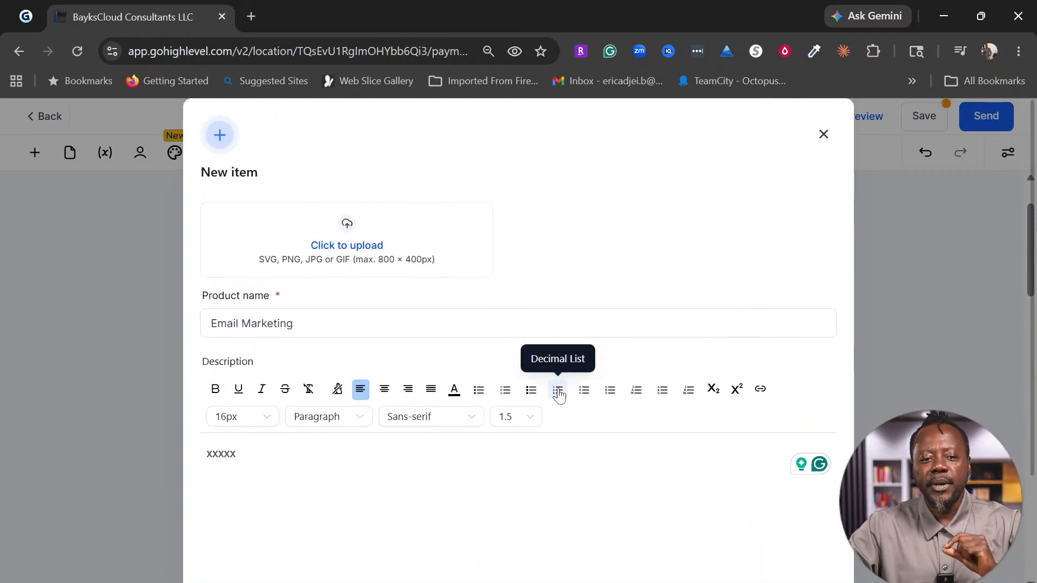
scroll(560, 410, "down", 4)
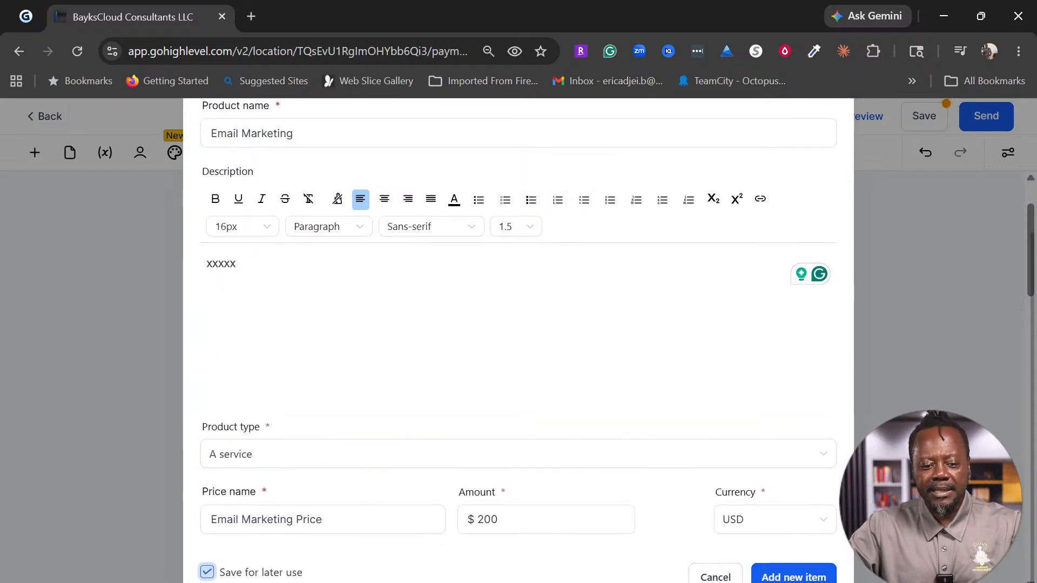
left_click(795, 578)
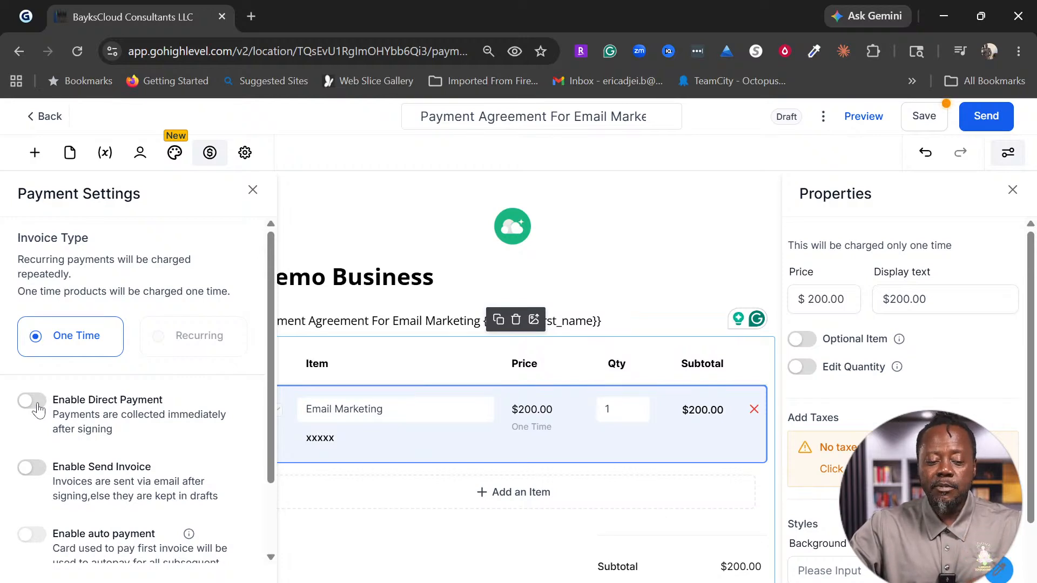
Step: Turn on Enable Direct Payment, which also enables sending invoices by email
left_click(32, 401)
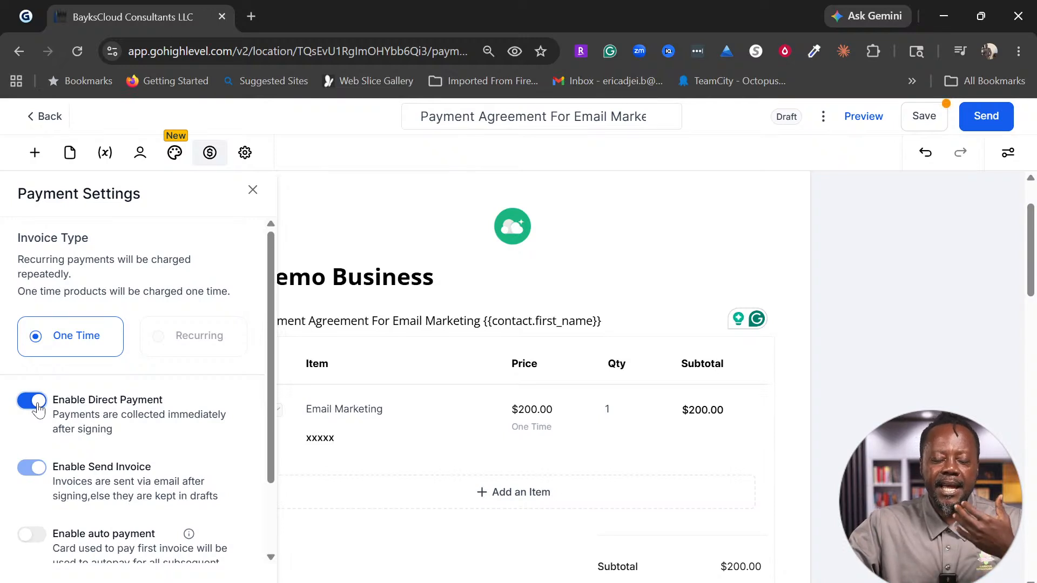
scroll(225, 429, "down", 2)
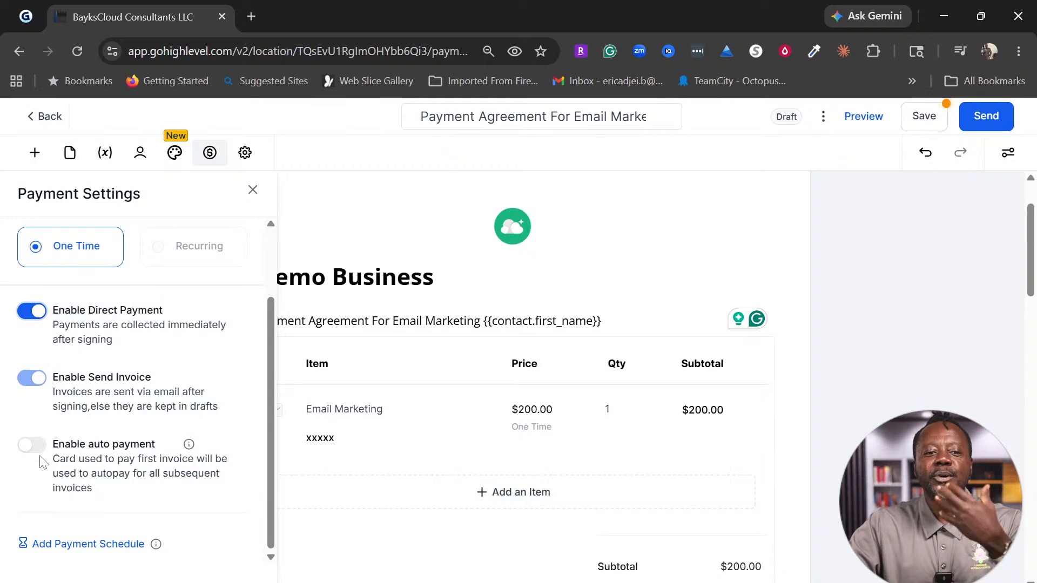
Step: Close Payment Settings and inspect the Email Marketing line item's name and price
left_click(253, 189)
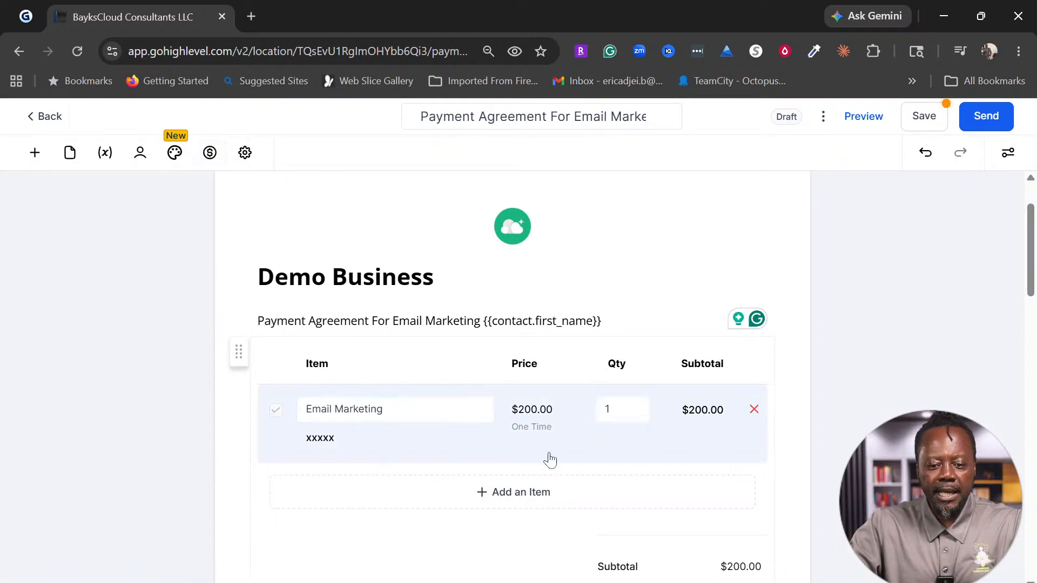
scroll(545, 454, "down", 1)
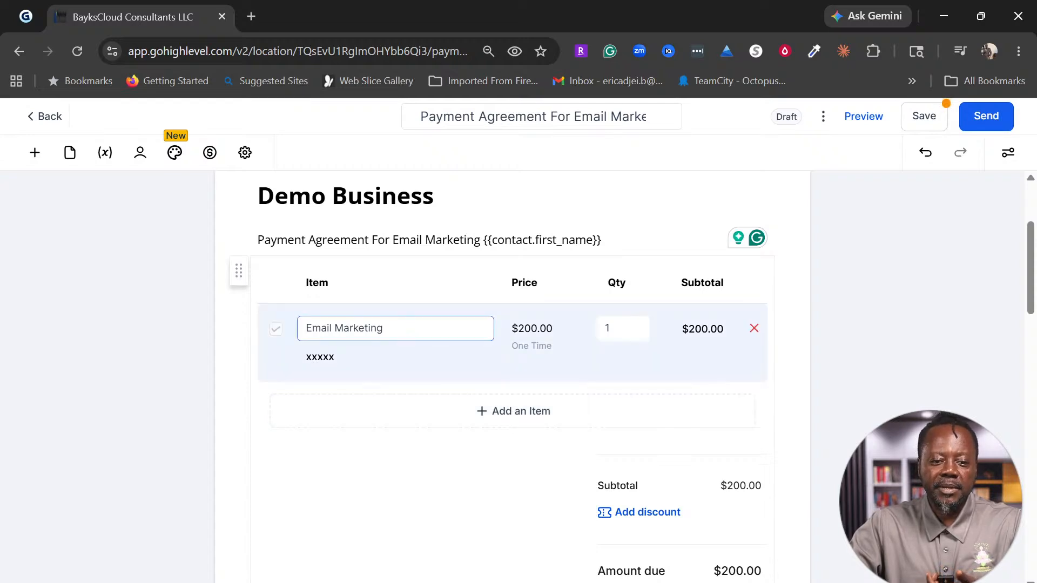
left_click(399, 334)
left_click(391, 336)
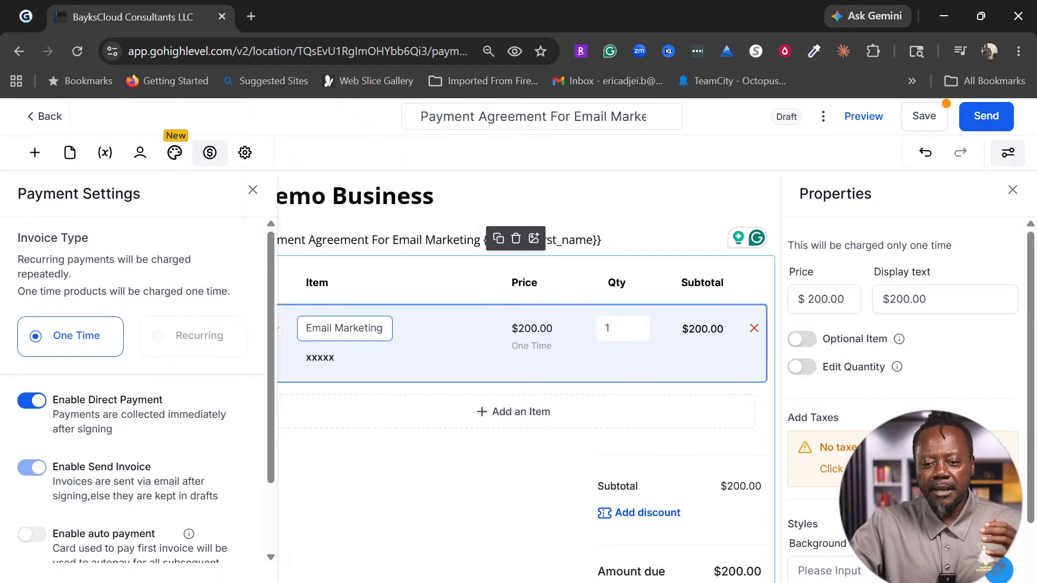
left_click(891, 301)
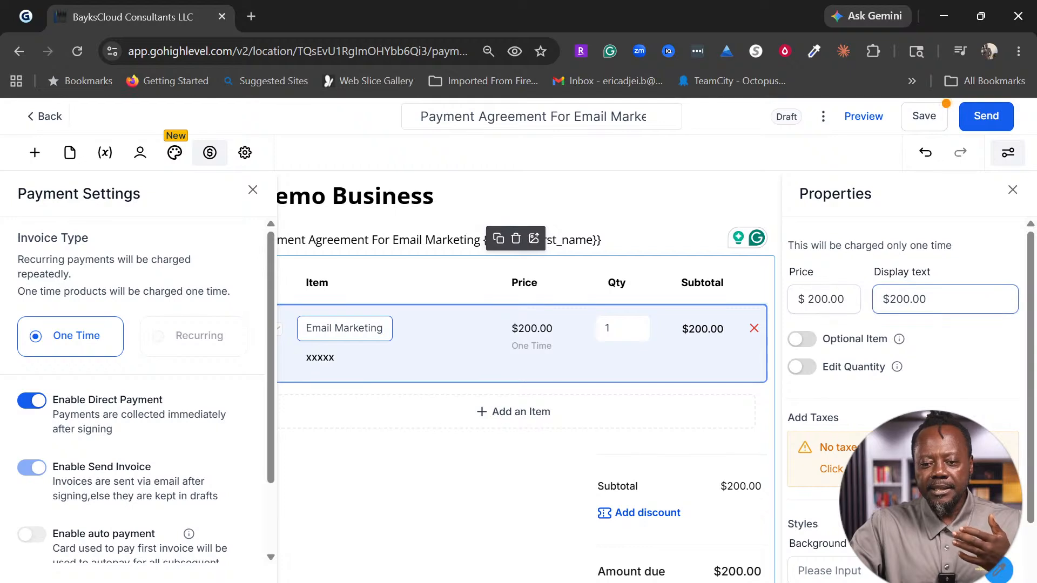
scroll(865, 370, "down", 2)
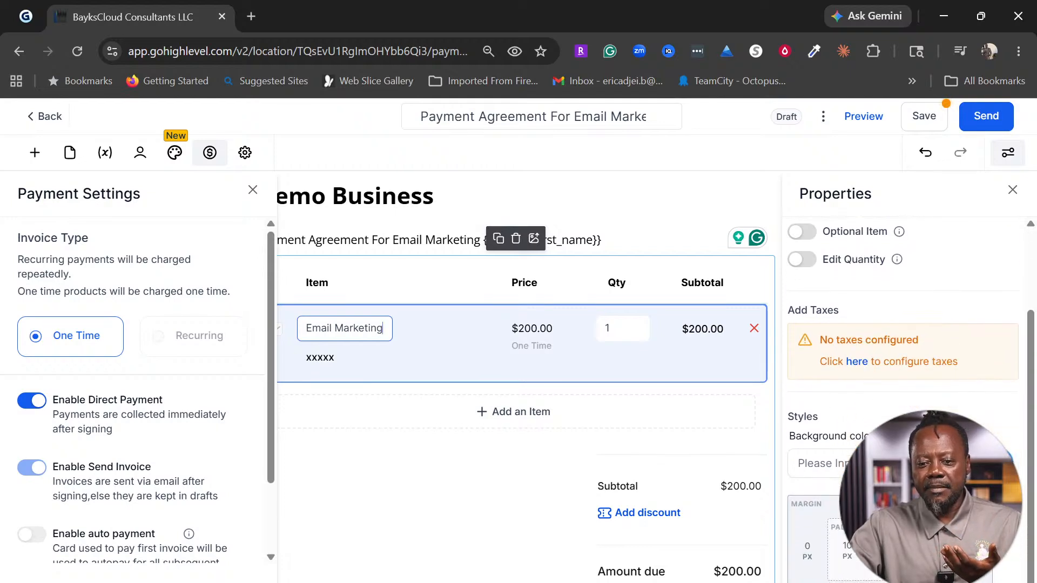
scroll(902, 378, "up", 2)
scroll(902, 378, "down", 2)
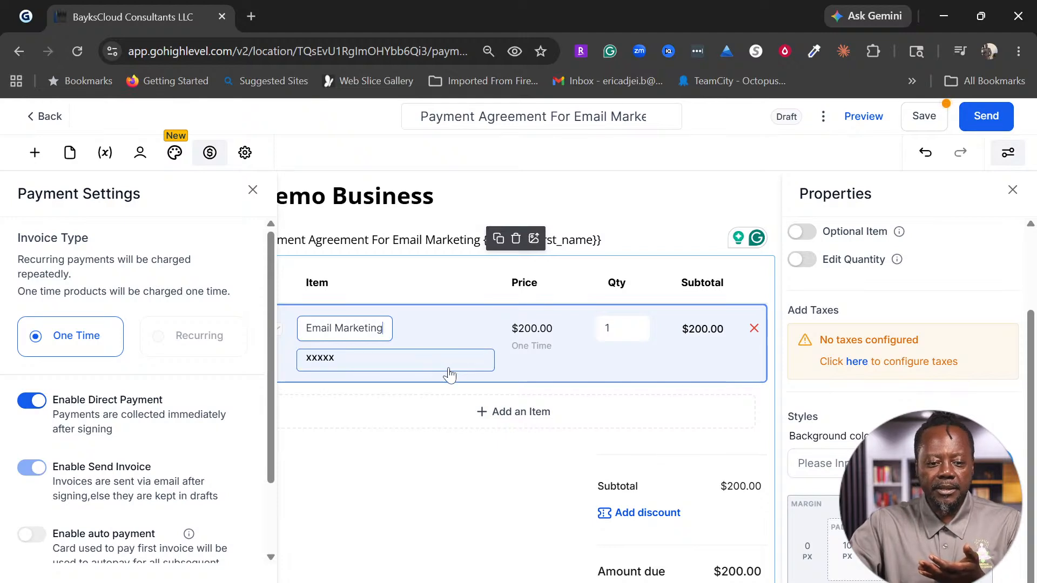
Step: Close the open panels and bring up the Add an Element list
left_click(492, 471)
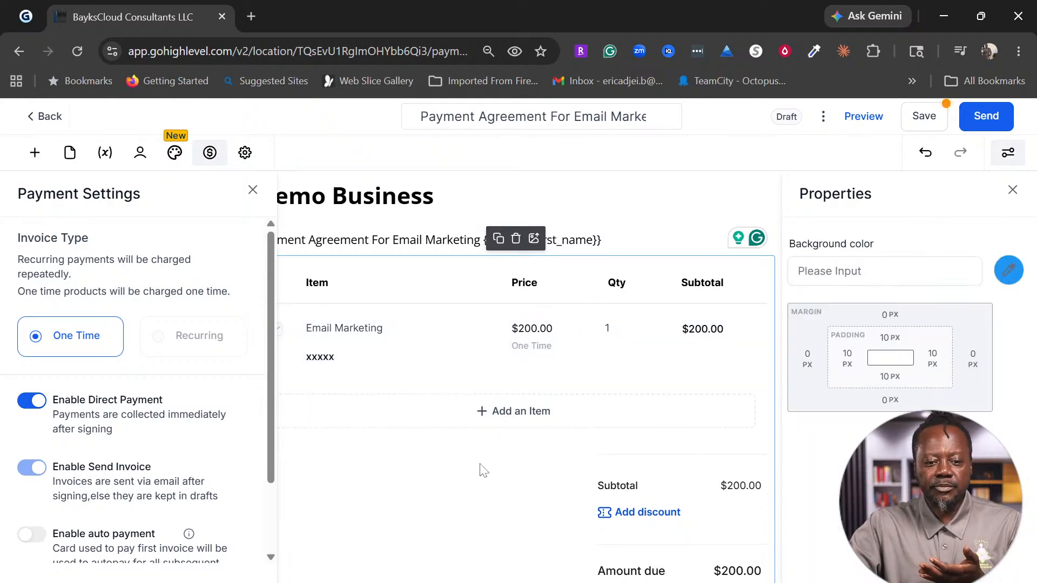
left_click(253, 190)
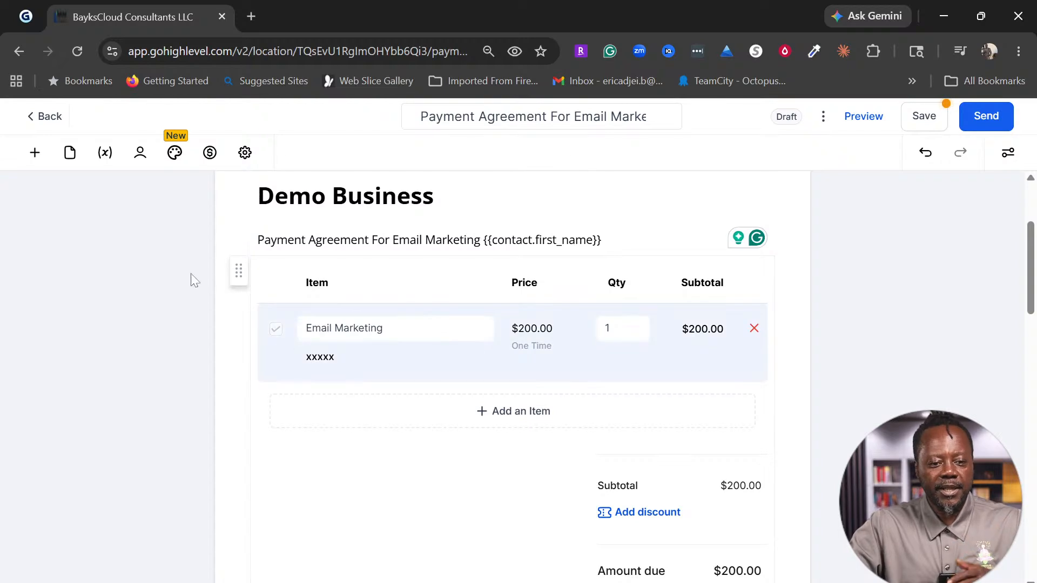
left_click(34, 155)
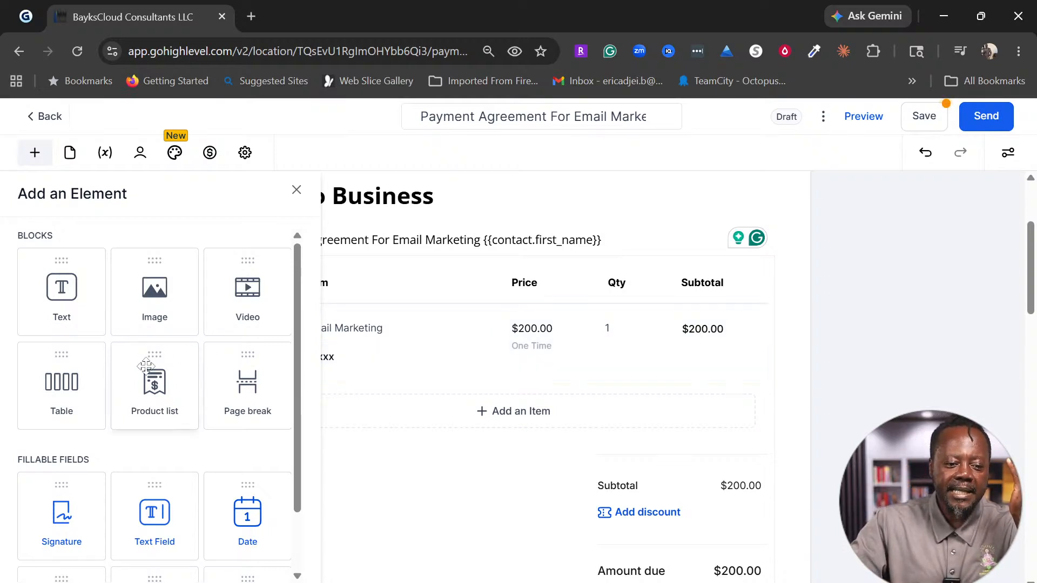
Step: Drag a Table block onto the agreement below the amount due
left_click_drag(46, 404, 480, 454)
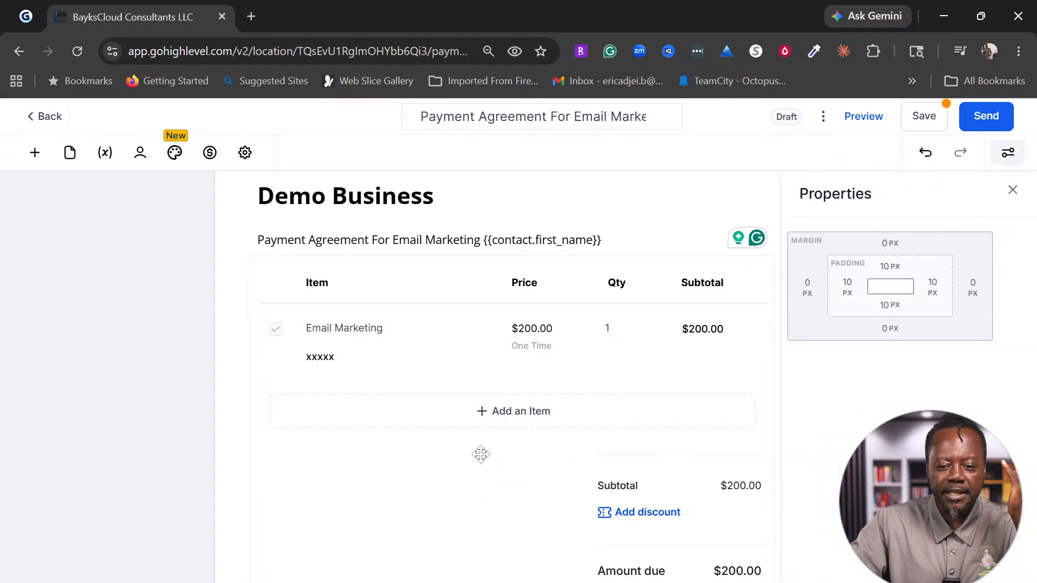
scroll(481, 455, "down", 5)
scroll(481, 454, "up", 3)
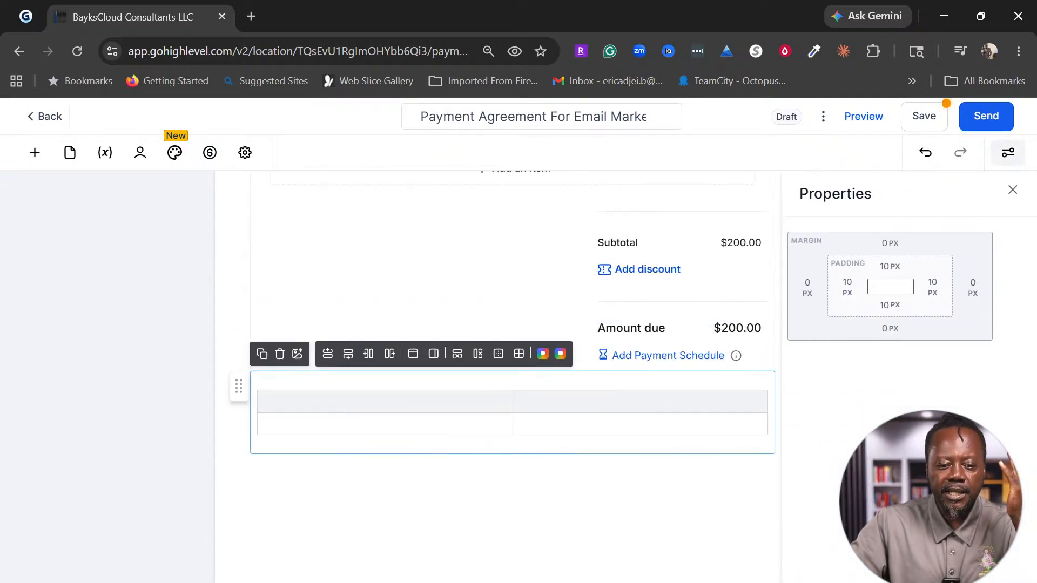
Step: Enter the table headers 'Service' and 'Amount'
left_click(265, 401)
type("Service")
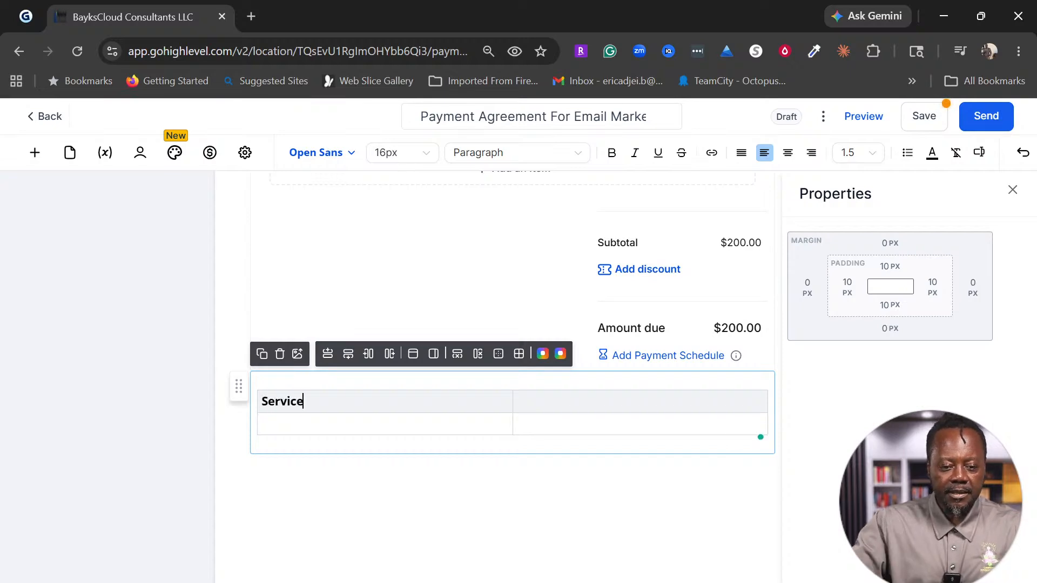
left_click(517, 402)
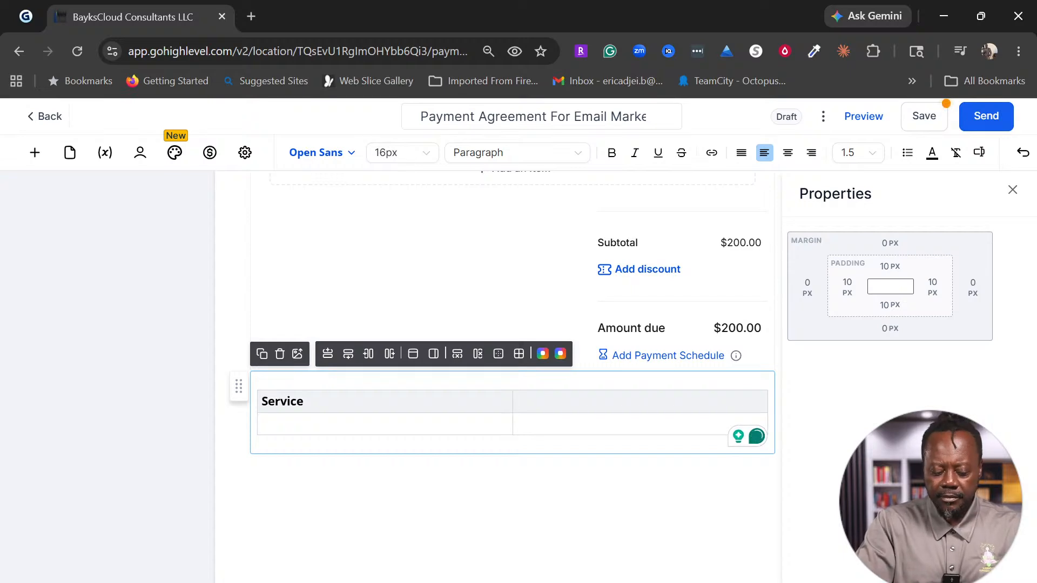
type("Amount")
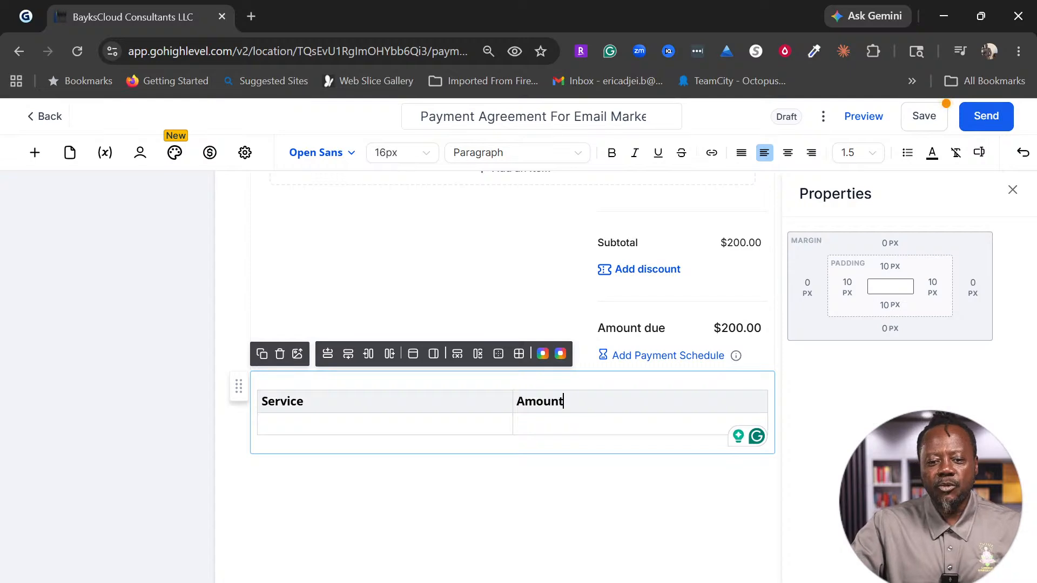
left_click_drag(563, 402, 516, 402)
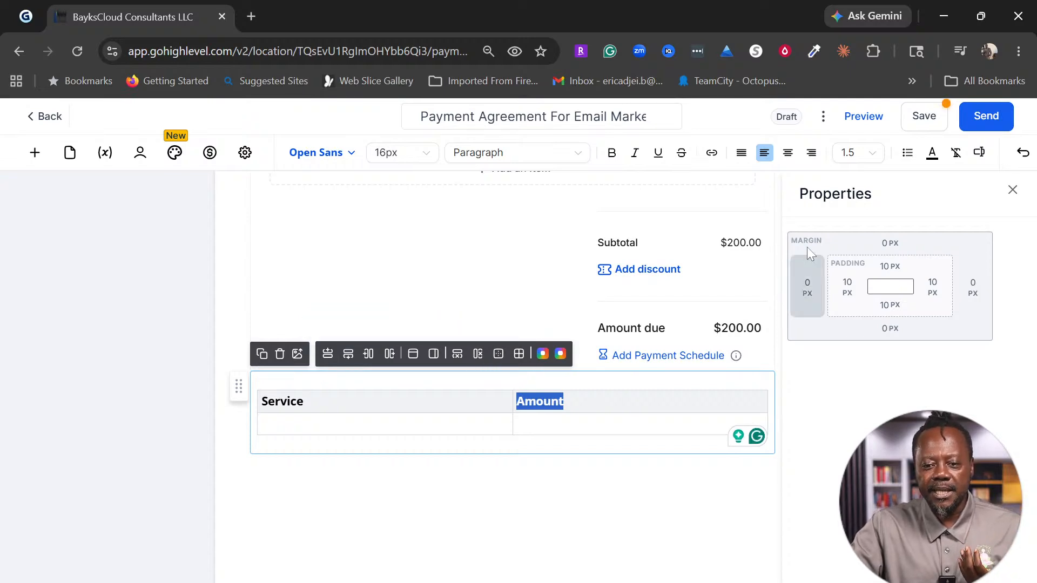
Step: Centre the Amount and Service header text
left_click(787, 153)
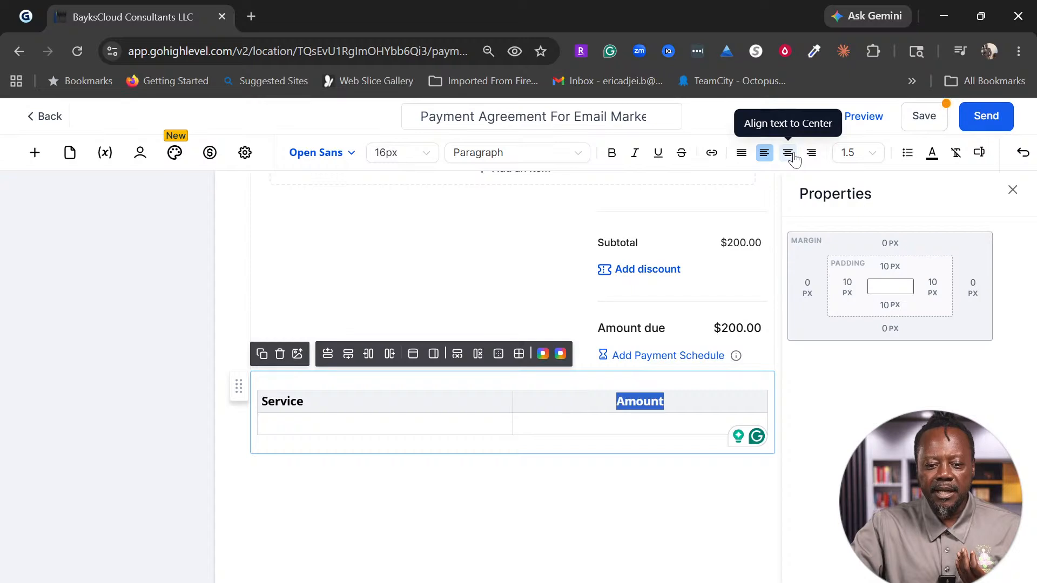
left_click_drag(304, 402, 261, 401)
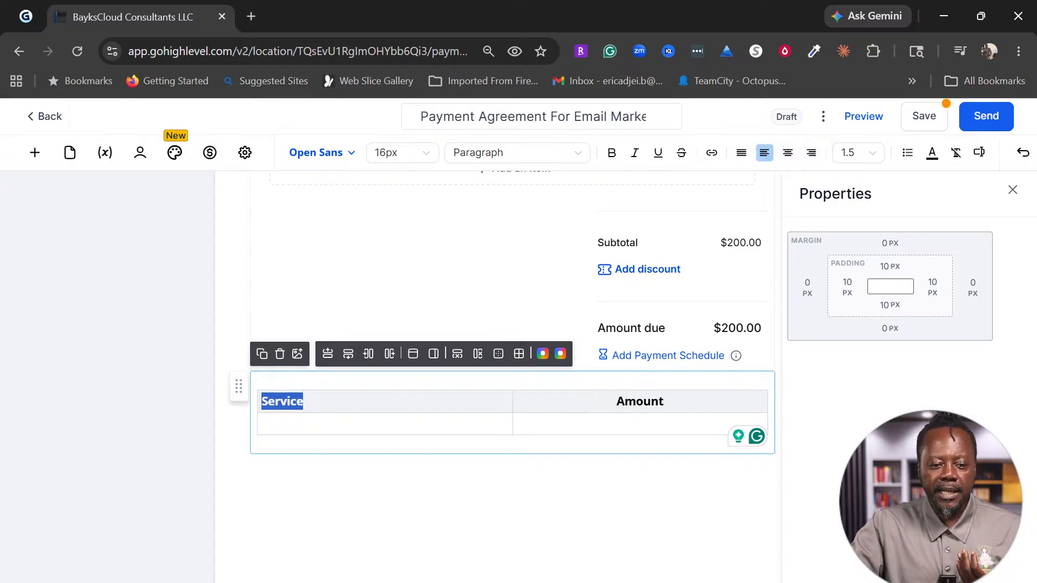
left_click(788, 154)
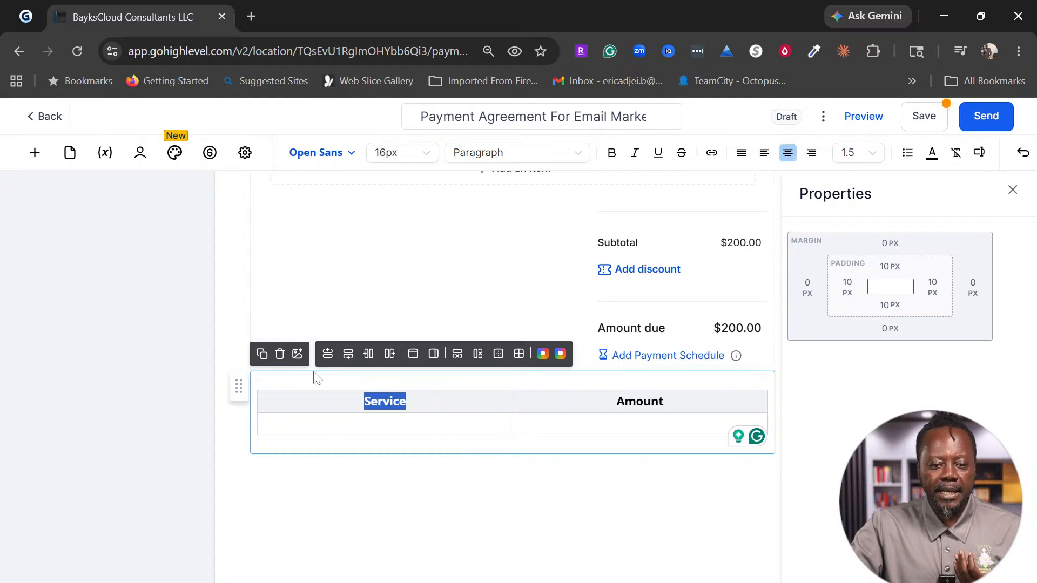
Step: Add a second body row and insert a new column after Service
left_click(263, 424)
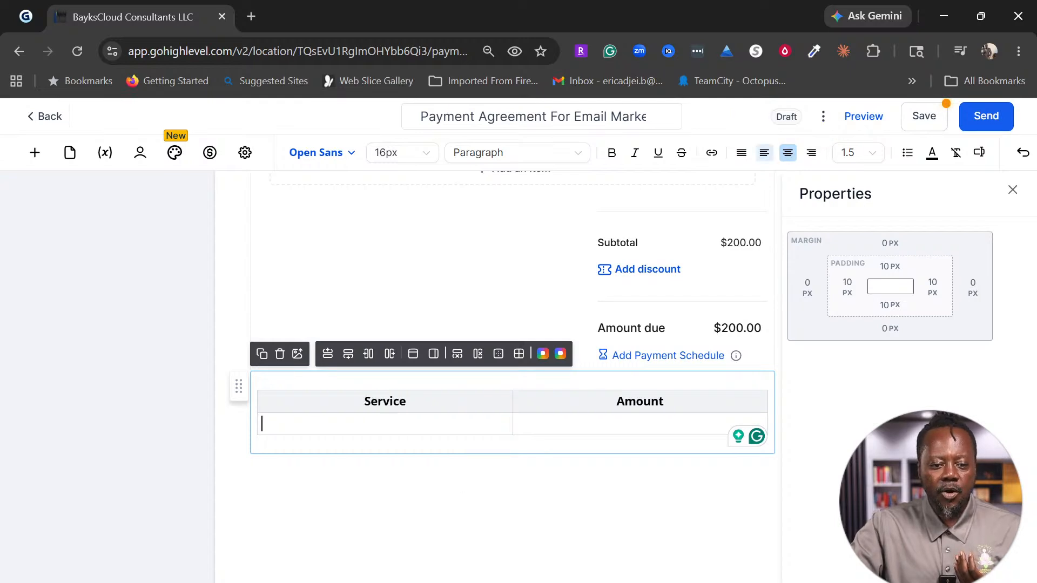
left_click(349, 364)
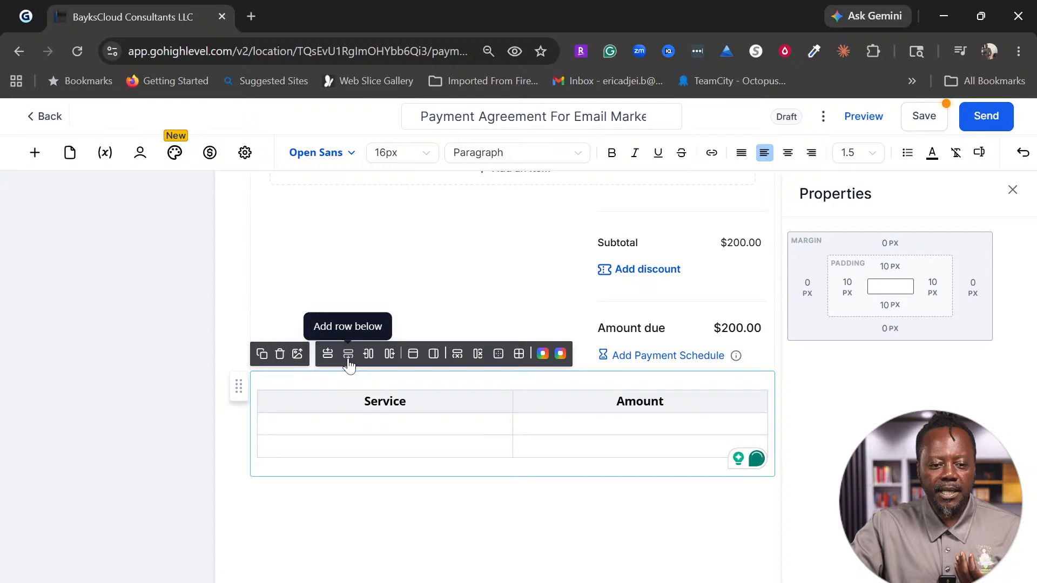
left_click(387, 358)
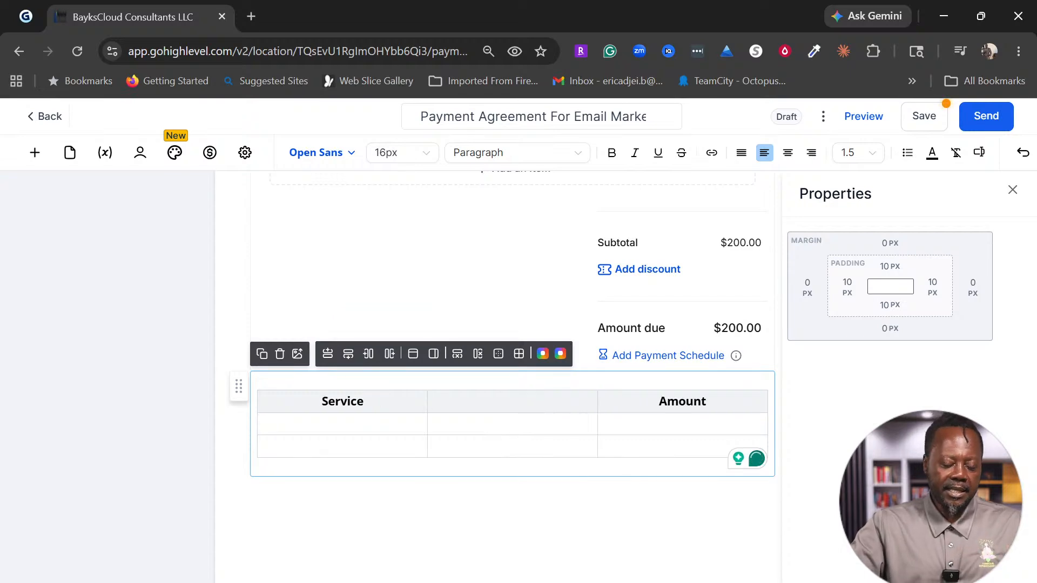
left_click(1021, 156)
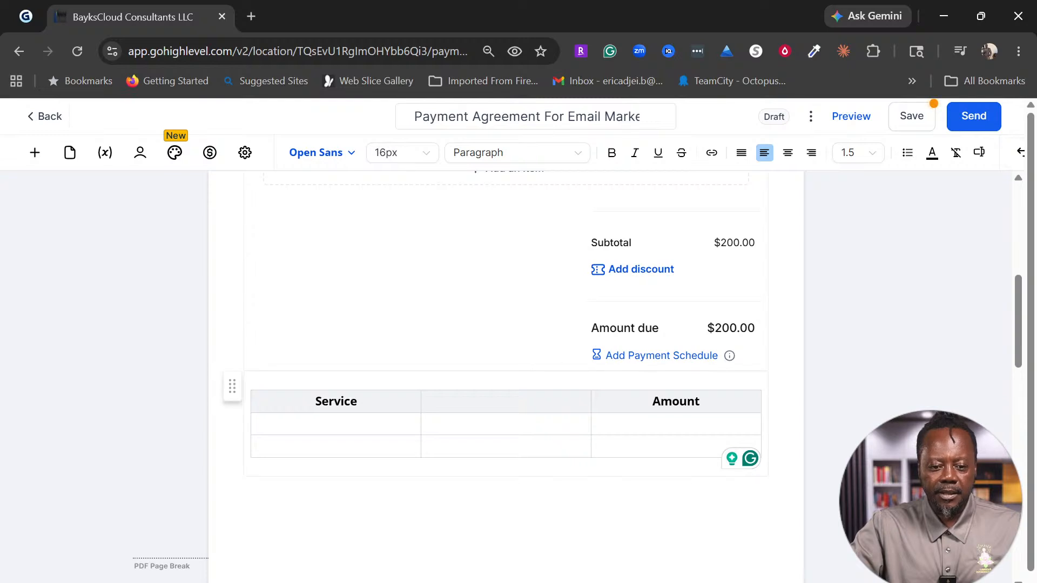
Step: Type 'Description' in the empty middle header cell and centre it
left_click(429, 401)
type("D")
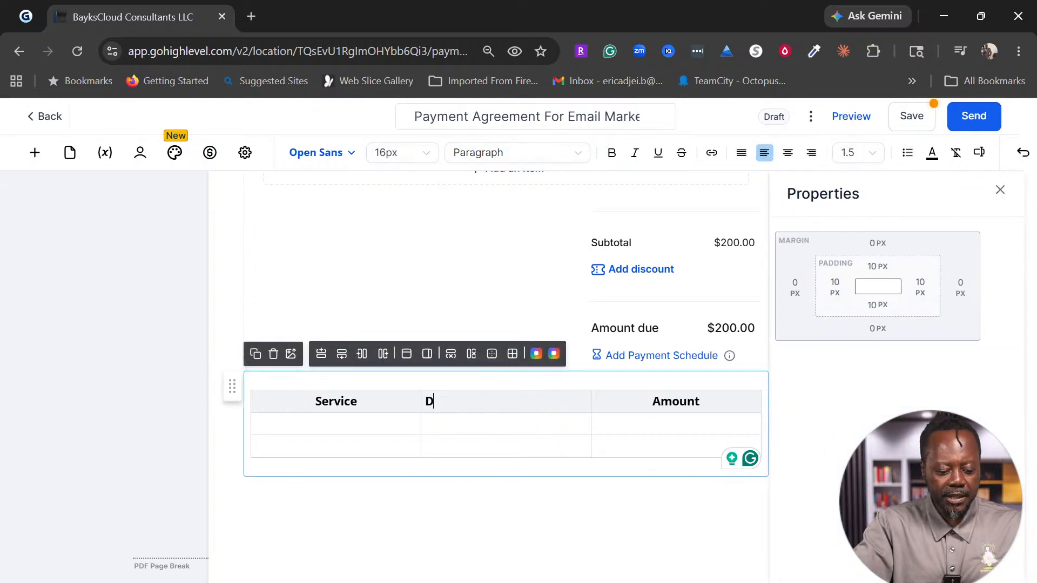
type("escription")
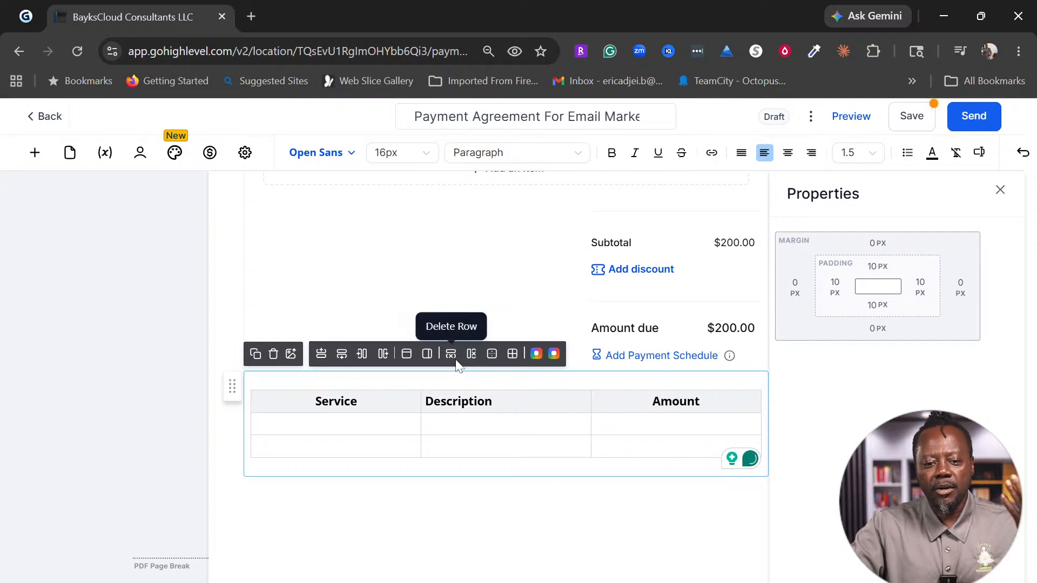
key("shift+Left")
key("shift+Left")
key("shift+Left")
key("shift+Left")
key("shift+Left")
key("shift+Left")
key("shift+Left")
key("shift+Left")
key("shift+Left")
key("shift+Left")
key("shift+Left")
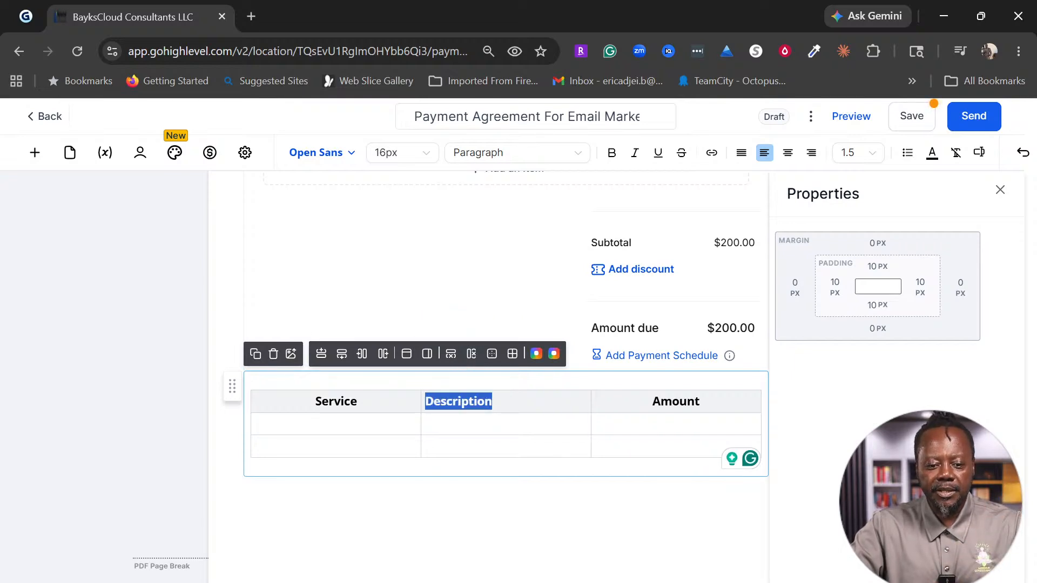
left_click(787, 154)
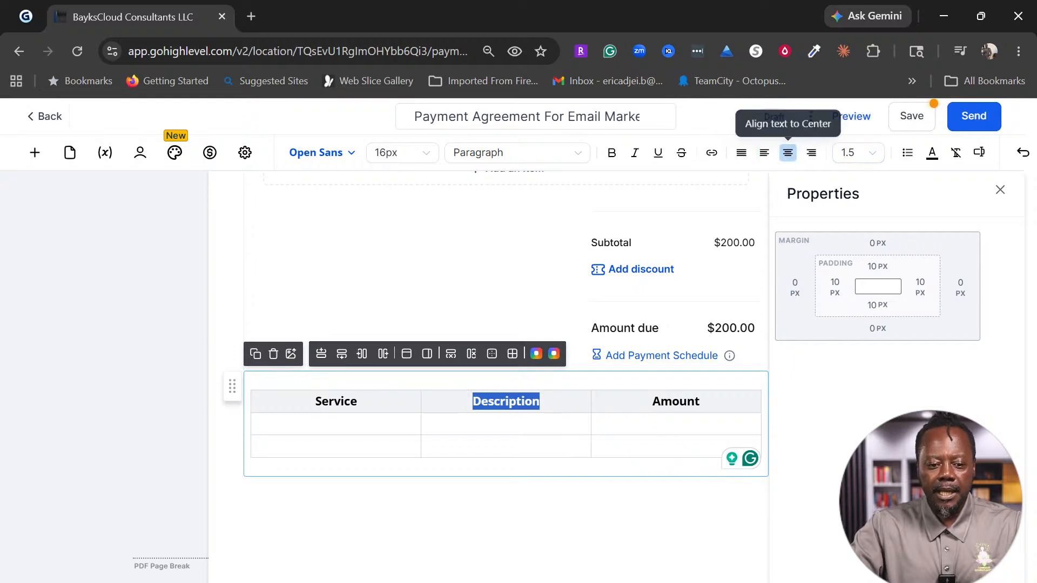
left_click(254, 424)
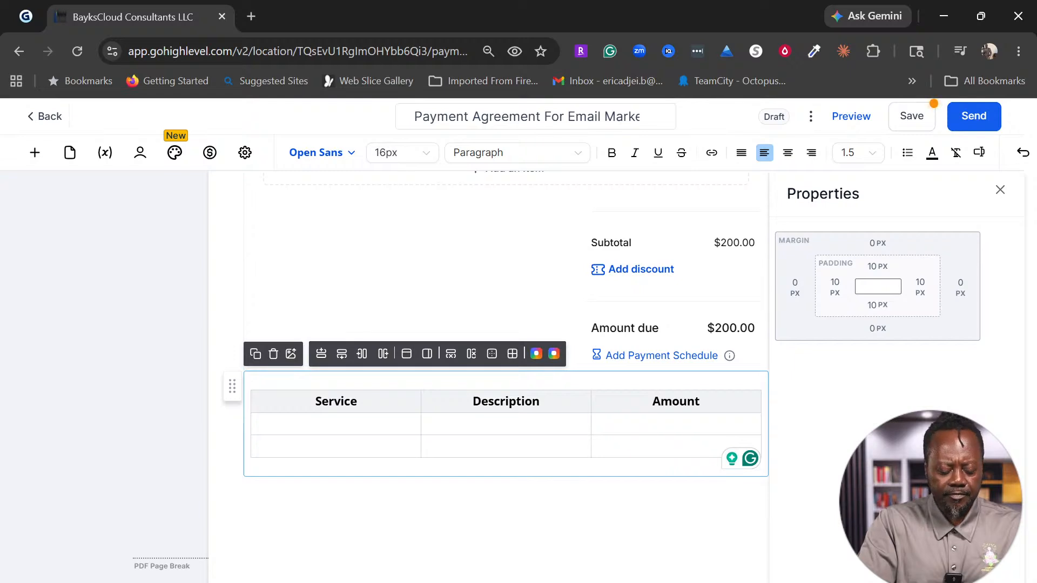
Step: Enter 'Monthly maintenance' in the first Service cell, correcting the spelling
type("Mo")
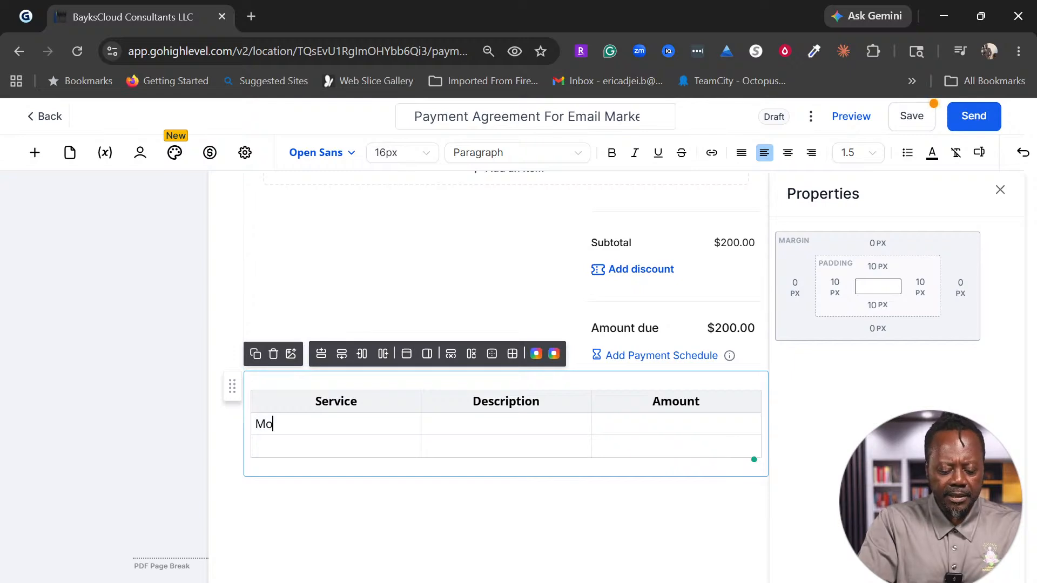
type("nthly maintanance")
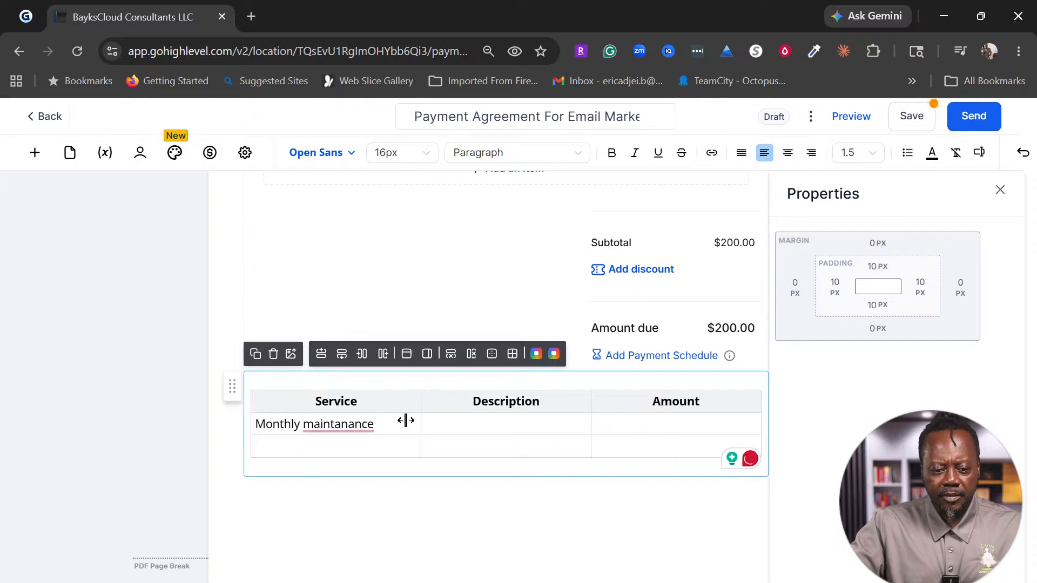
left_click(338, 424)
left_click(356, 467)
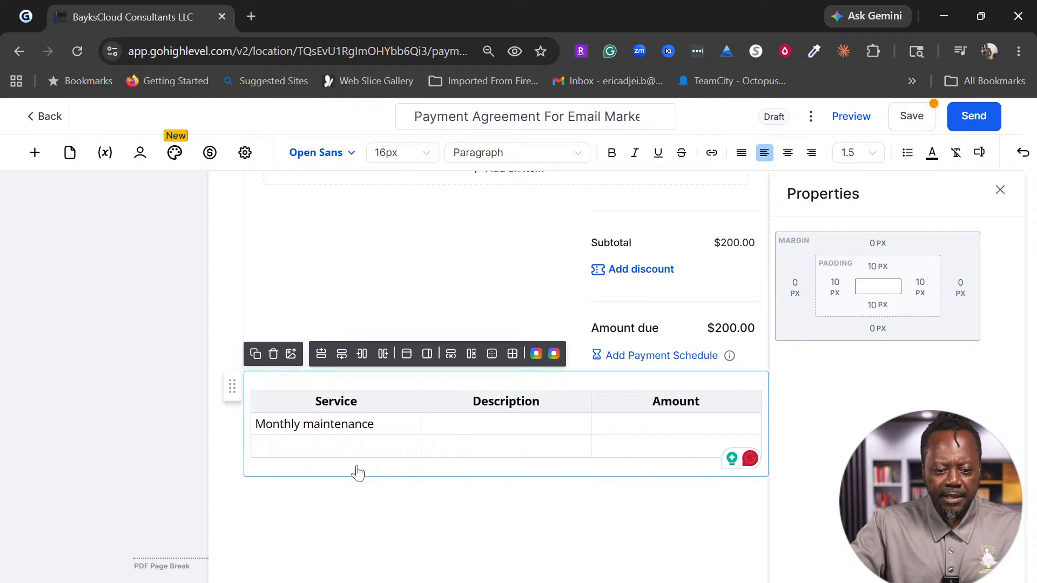
Step: Enter amount 20 for the first row, then 'SMS campaign' at 35 in the second row
left_click(425, 424)
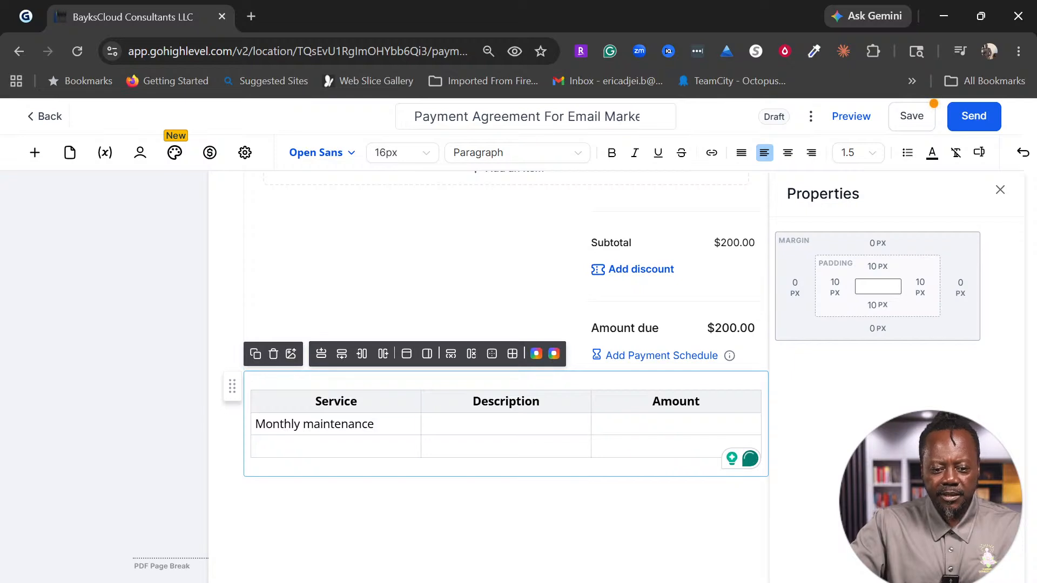
left_click(595, 424)
type("20")
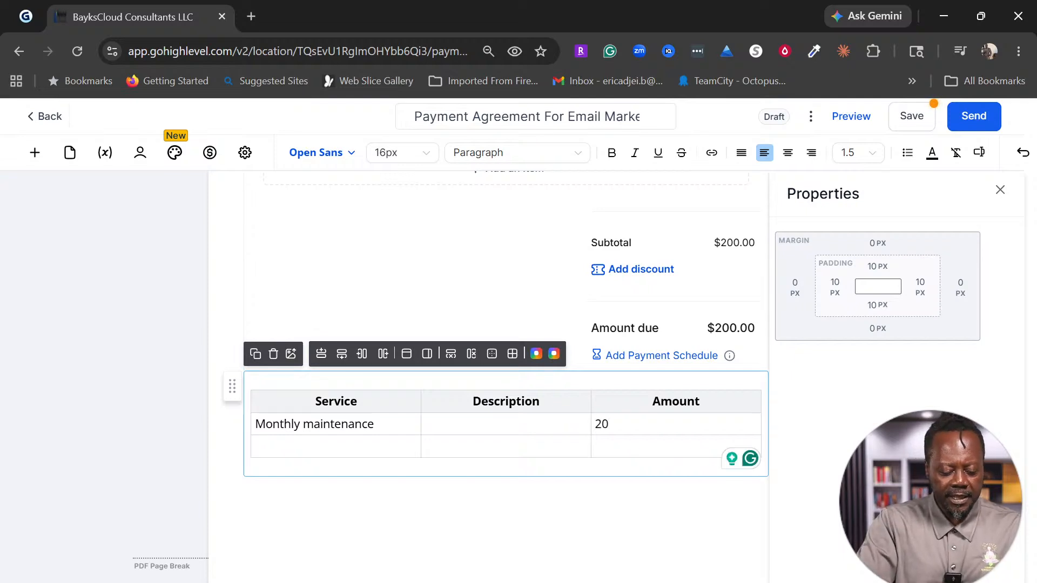
type("SMS T")
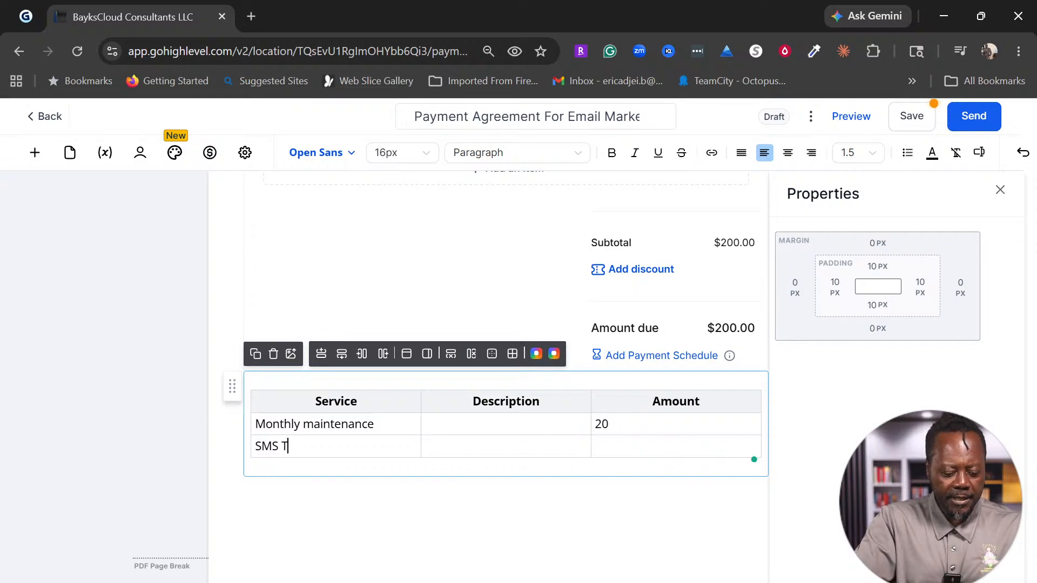
type("ecampaign")
left_click(294, 446)
key("BackSpace")
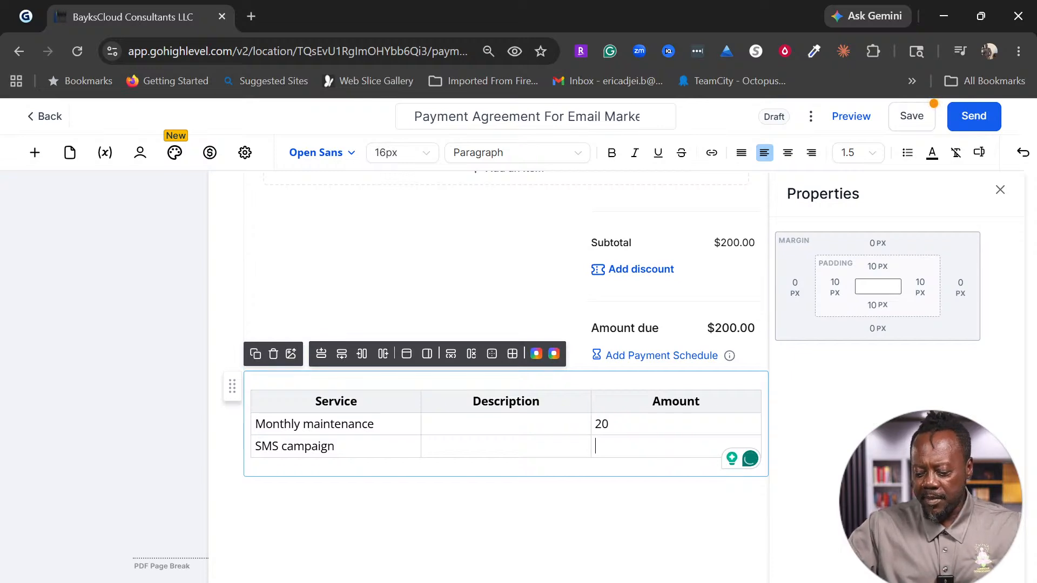
type("345")
key("BackSpace")
key("BackSpace")
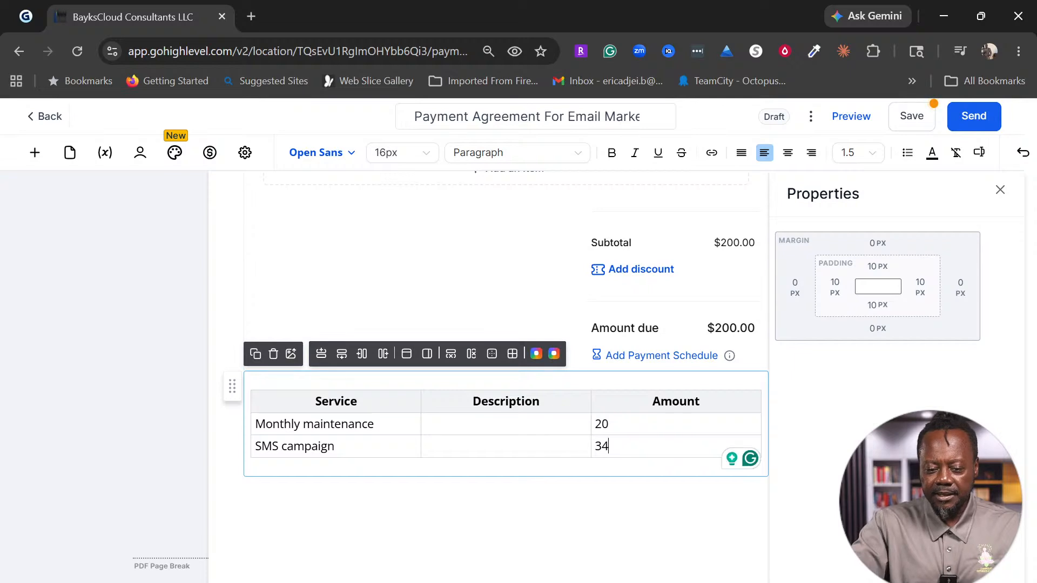
type("5")
Step: Prefix both amounts with a dollar sign so they read $35 and $20
left_click(595, 446)
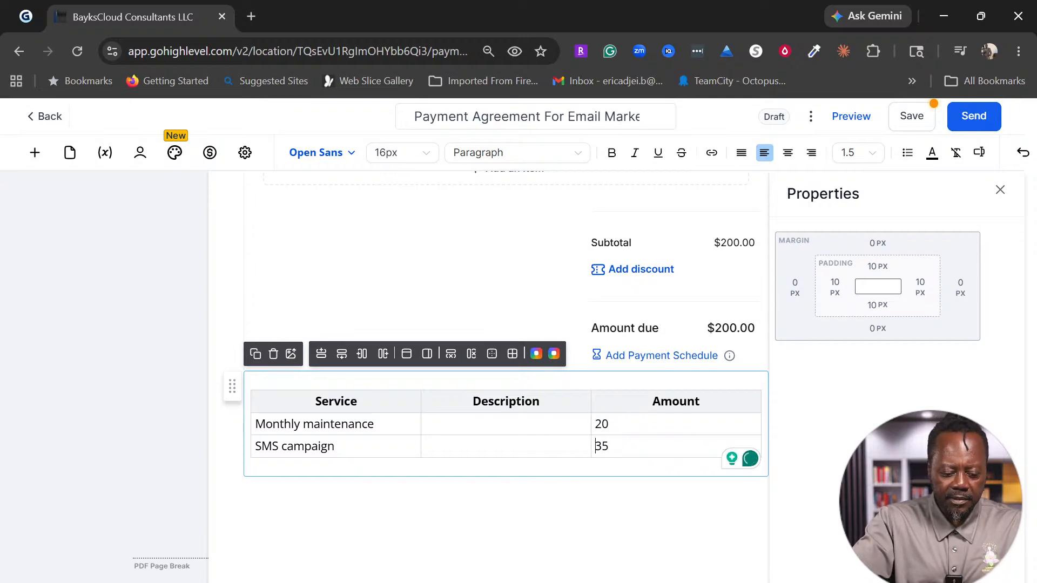
type("$")
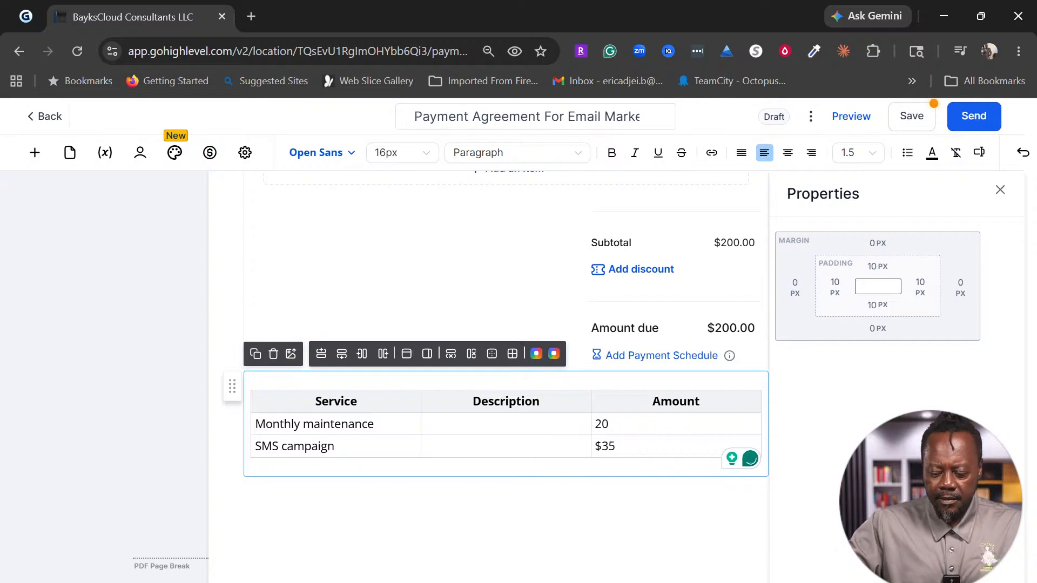
left_click(595, 424)
type("$")
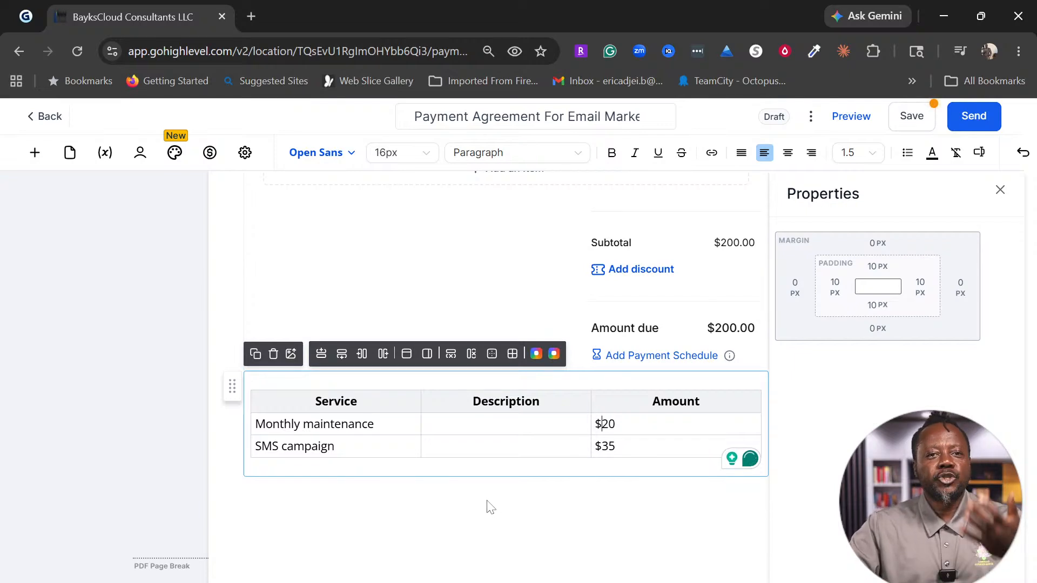
left_click(387, 511)
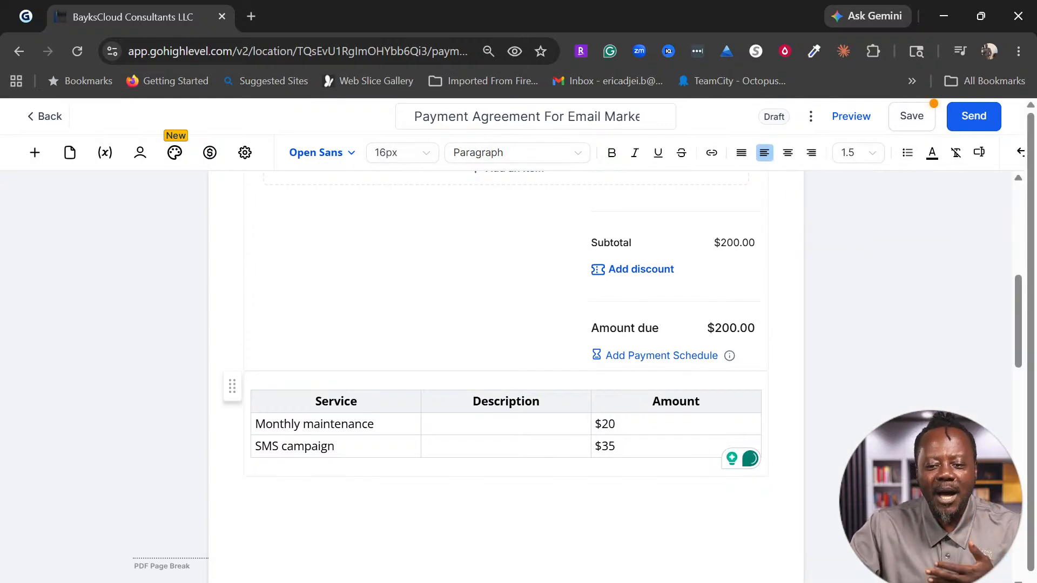
scroll(660, 436, "down", 3)
scroll(655, 427, "up", 3)
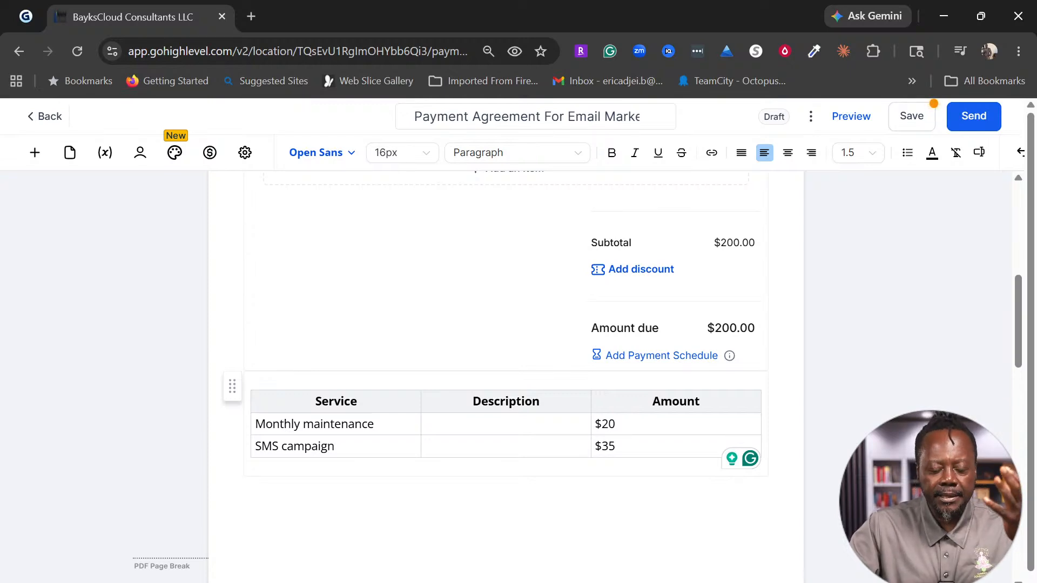
scroll(672, 451, "up", 5)
scroll(671, 452, "up", 3)
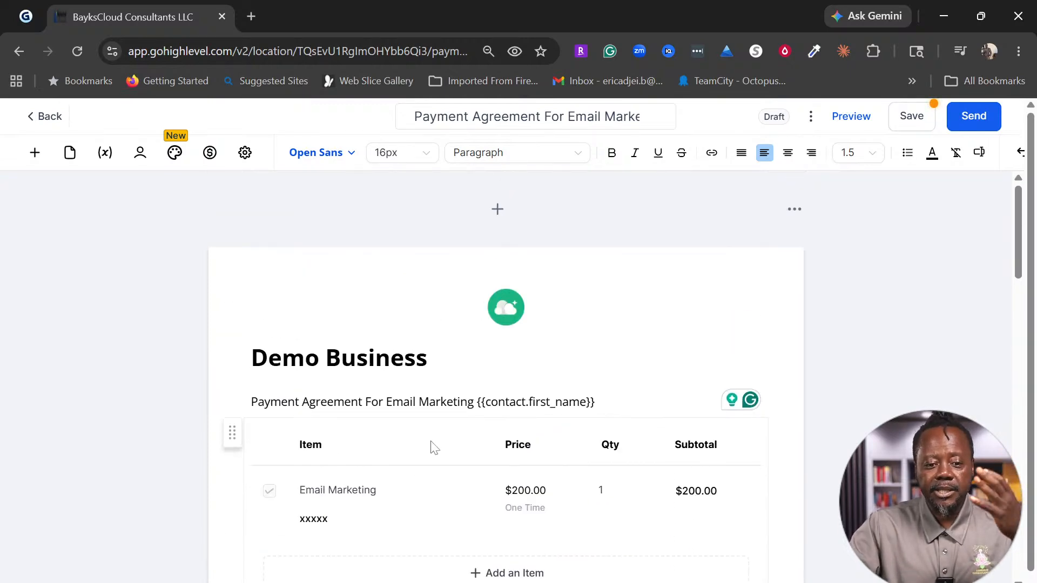
scroll(630, 514, "down", 2)
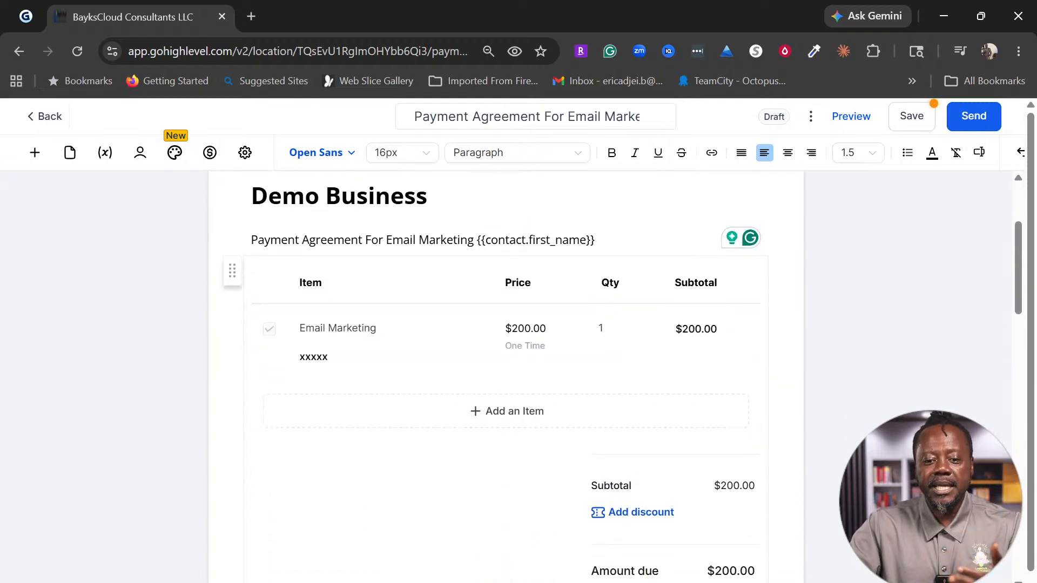
scroll(591, 521, "down", 3)
scroll(584, 523, "down", 8)
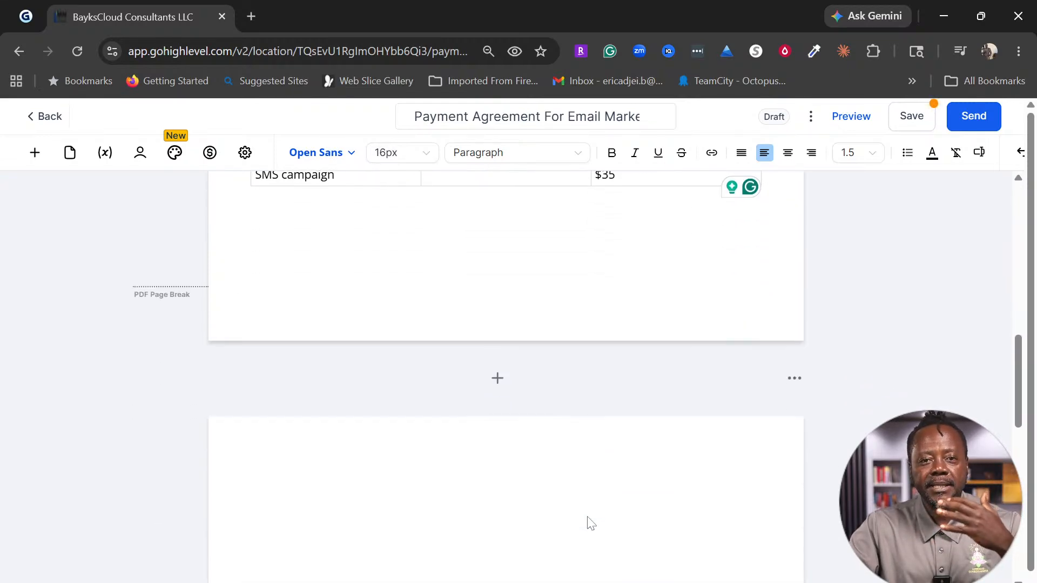
scroll(586, 529, "down", 2)
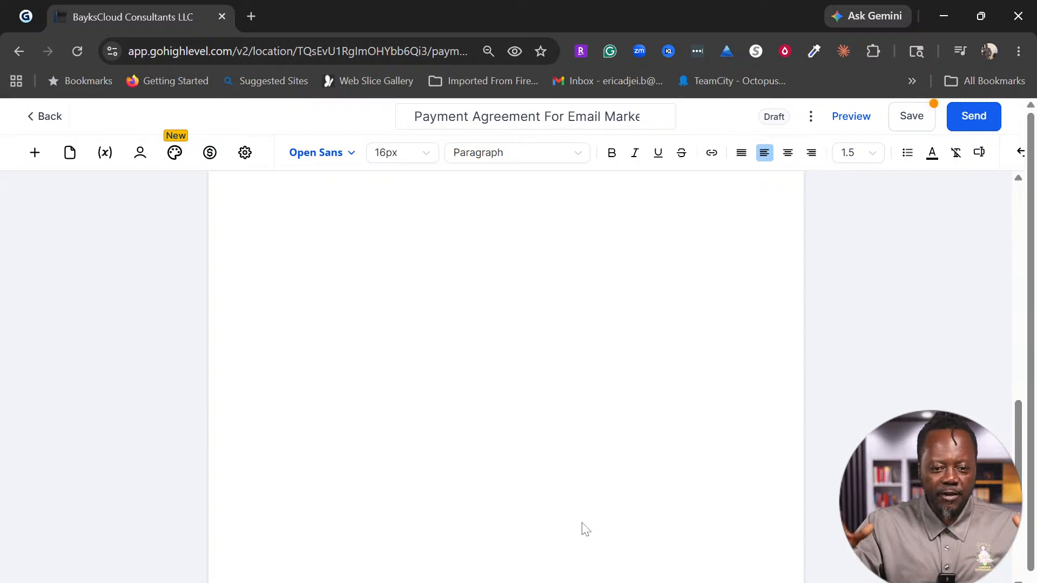
scroll(579, 490, "up", 15)
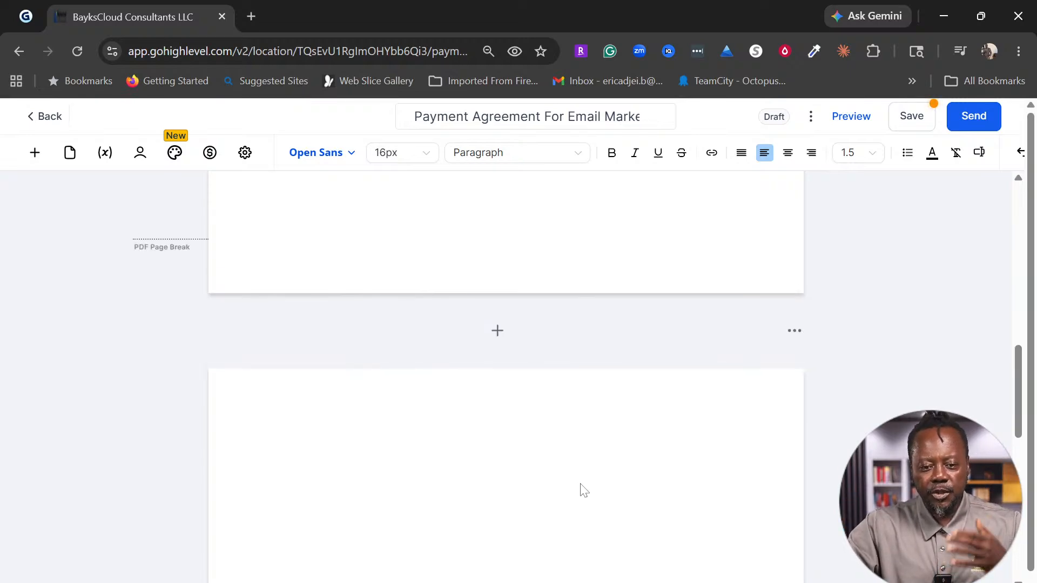
scroll(580, 491, "down", 15)
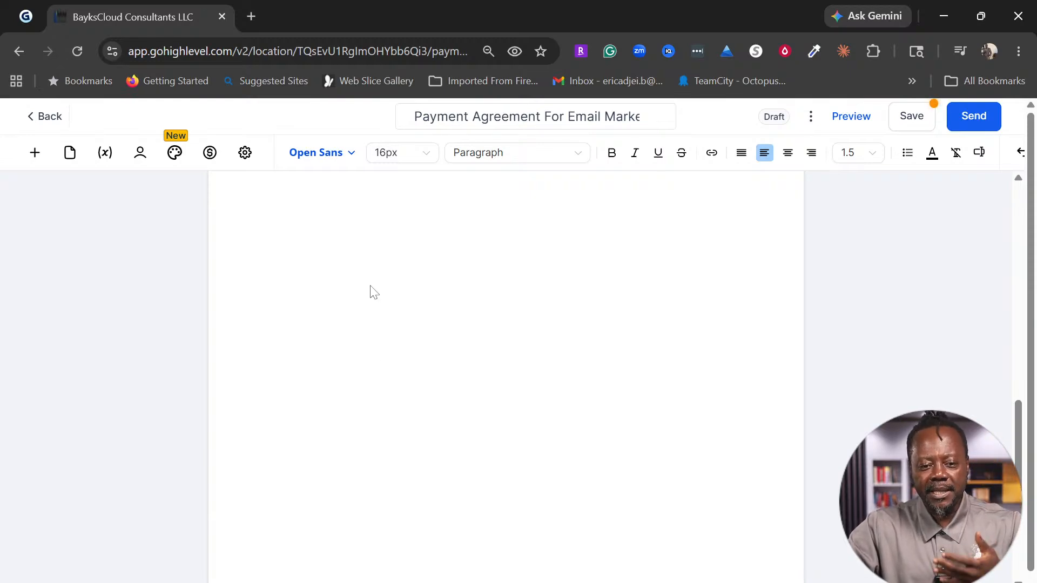
scroll(407, 339, "up", 5)
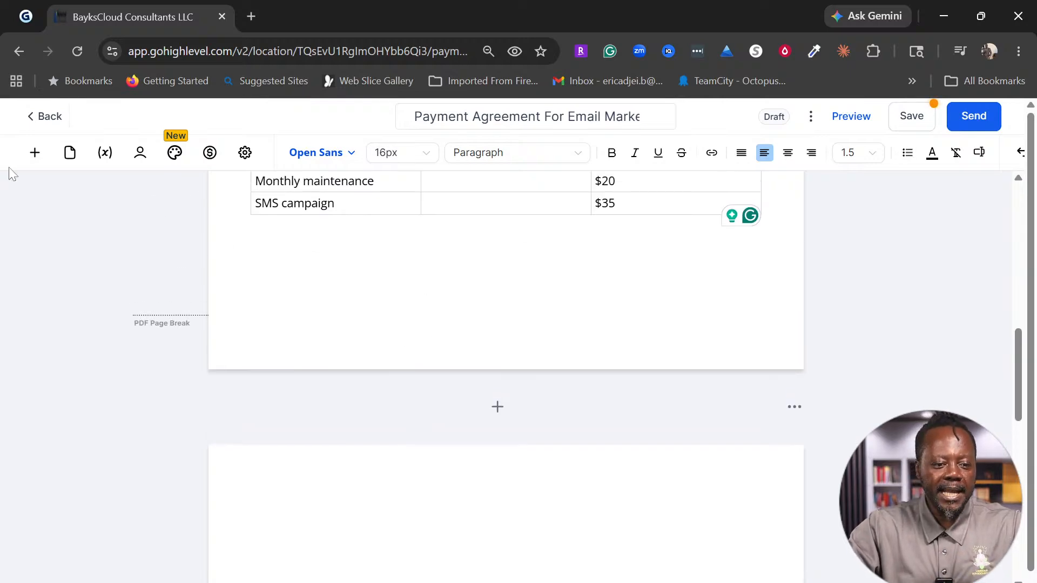
Step: Drag a Signature field from Fillable Fields to the top left of the blank page
left_click(35, 152)
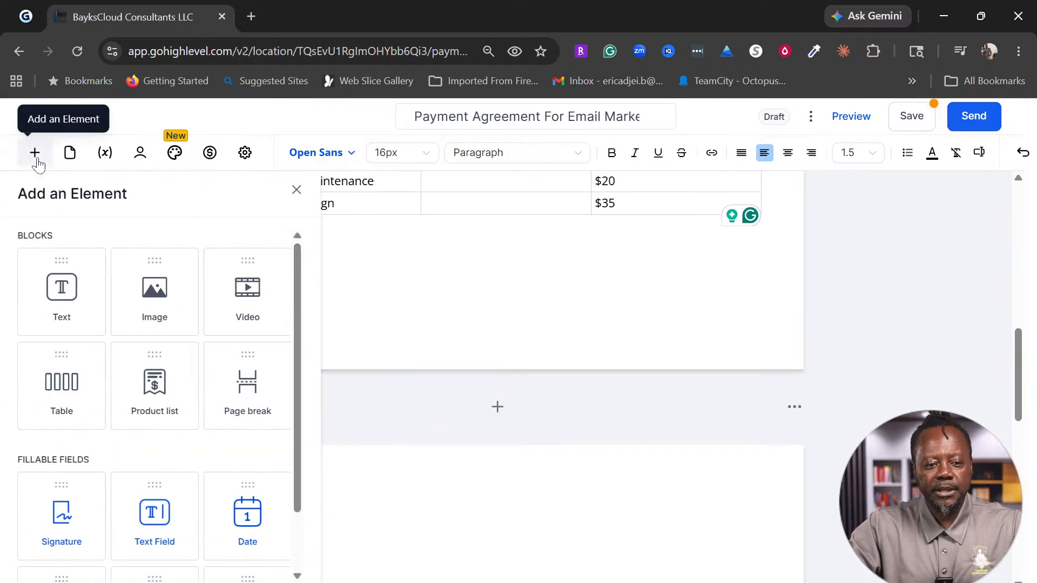
scroll(189, 324, "down", 2)
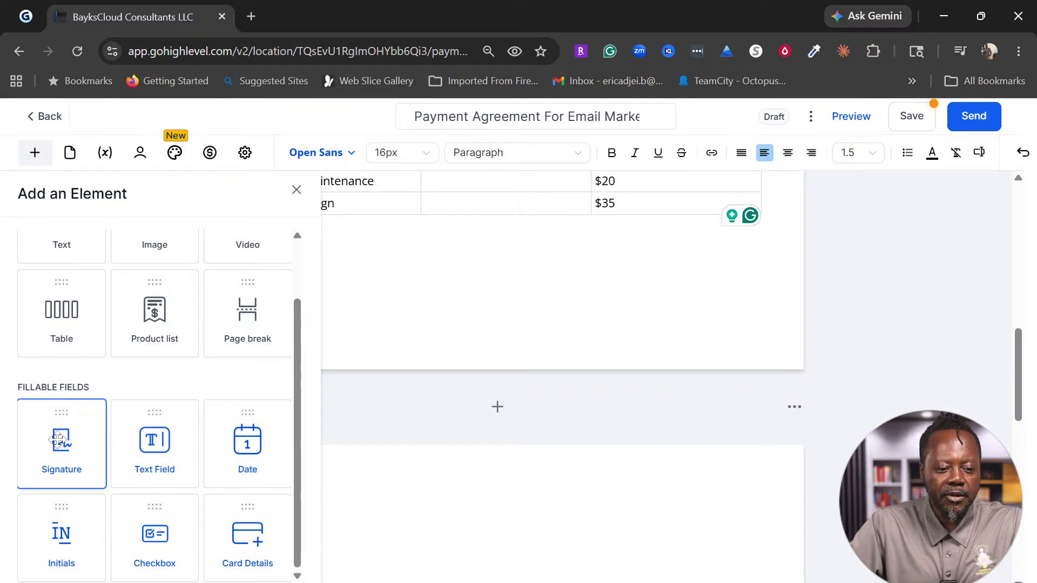
mouse_move(58, 441)
left_mouse_down()
mouse_move(389, 513)
mouse_move(299, 476)
mouse_move(280, 483)
mouse_move(320, 498)
mouse_move(315, 540)
left_mouse_up()
scroll(574, 537, "down", 3)
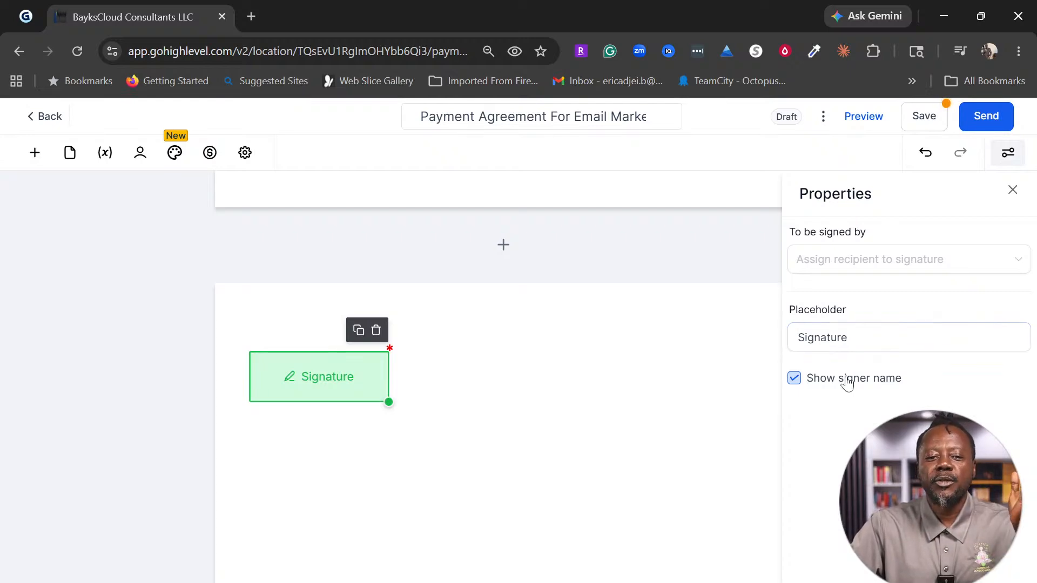
Step: Add a Text Field and move it below the signature field
left_click(39, 163)
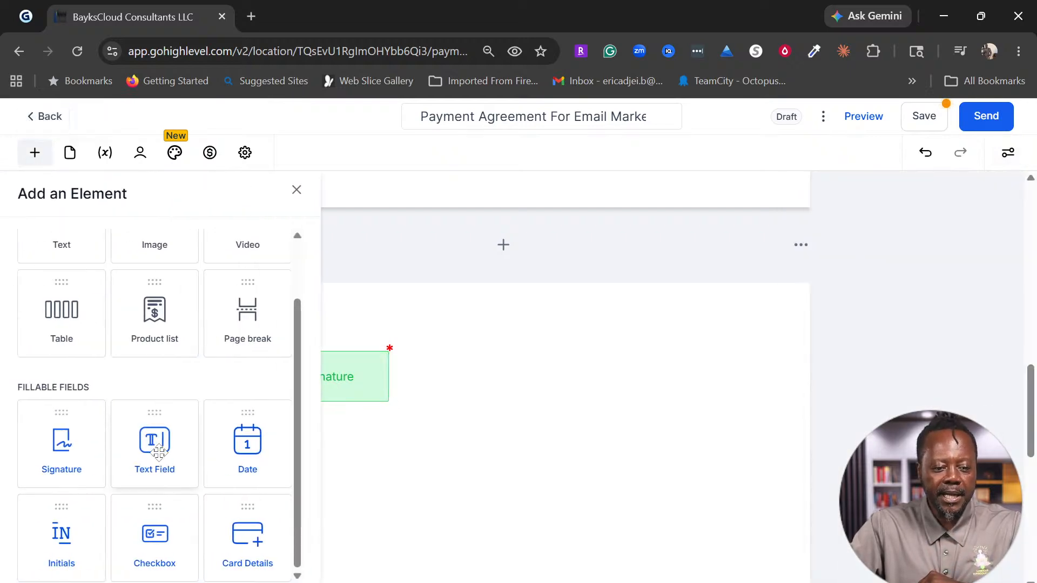
left_click(158, 451)
left_click_drag(159, 451, 275, 419)
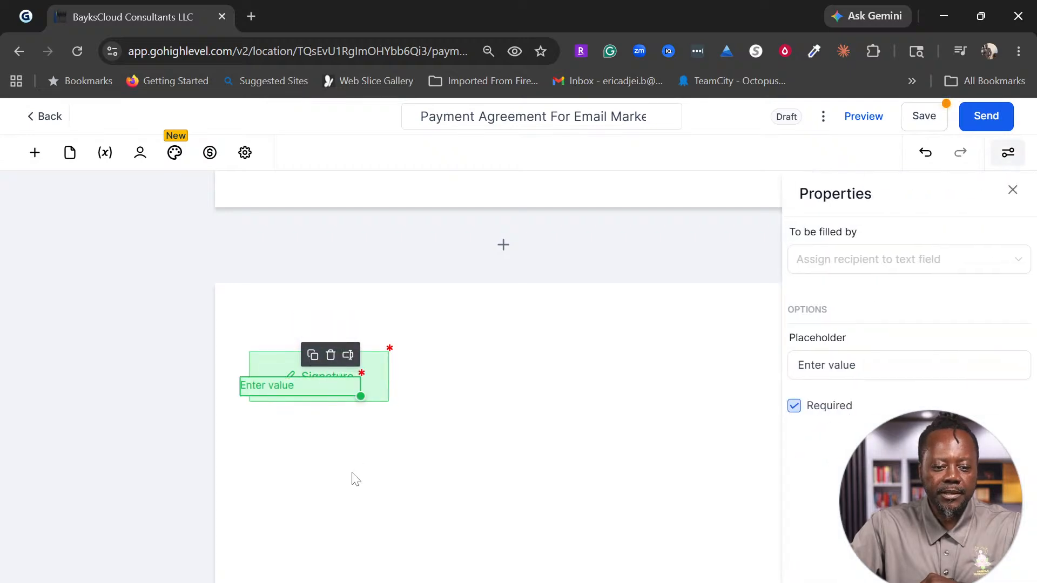
left_click(343, 422)
mouse_move(349, 391)
left_mouse_down()
mouse_move(359, 395)
mouse_move(359, 452)
left_mouse_up()
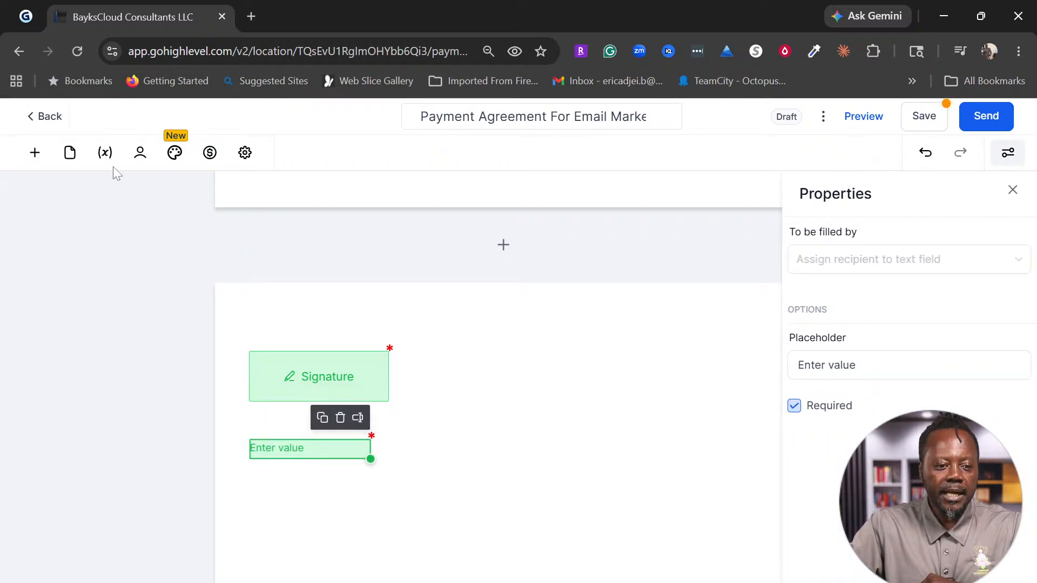
Step: Add a Date field and place it below the text field
left_click(34, 154)
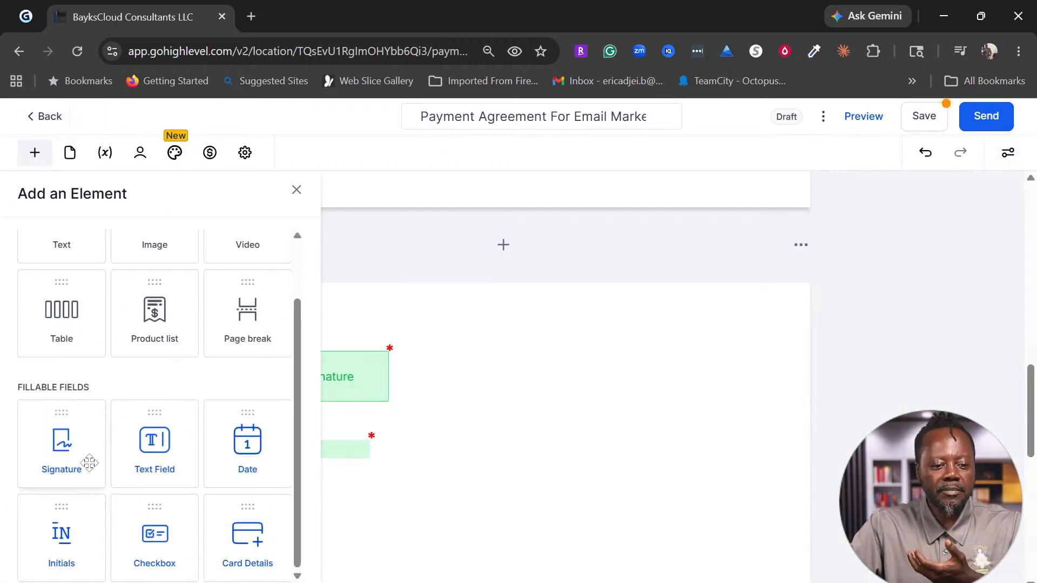
left_click_drag(233, 451, 264, 481)
left_click(263, 451)
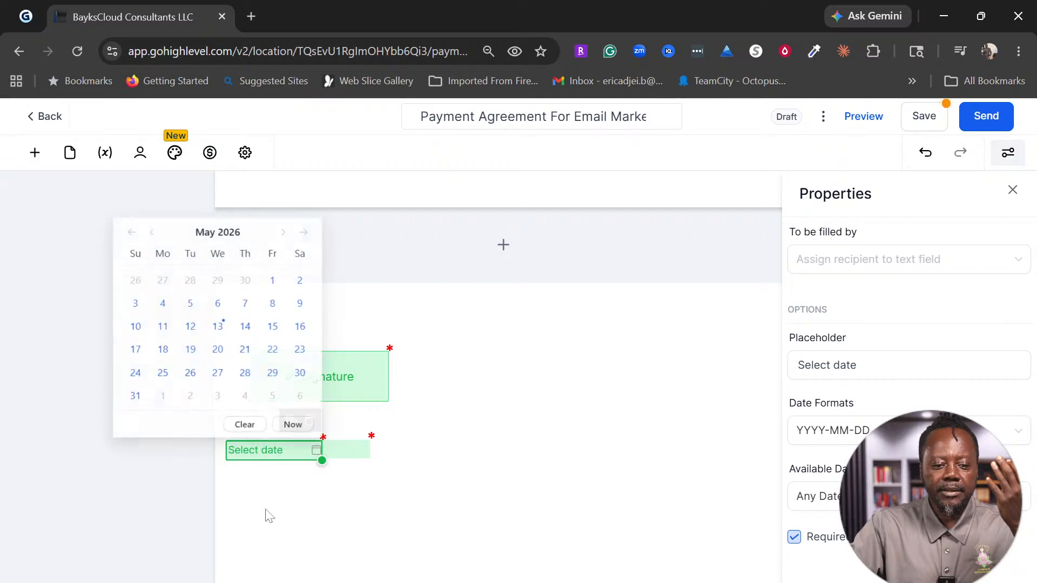
left_click(294, 549)
left_click_drag(283, 458, 314, 508)
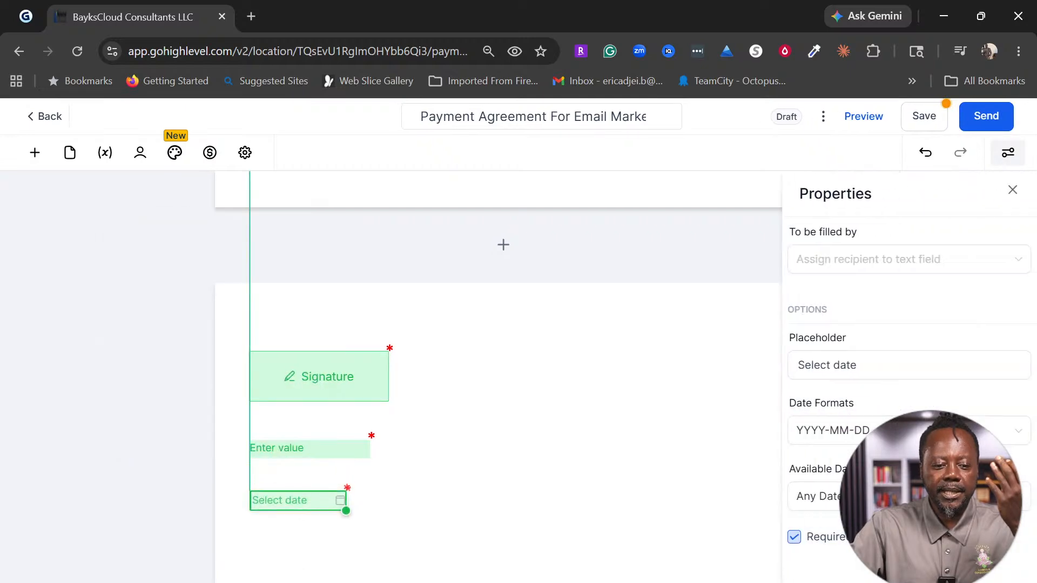
Step: Align and widen the text field under the signature and move the date field up
left_click(307, 446)
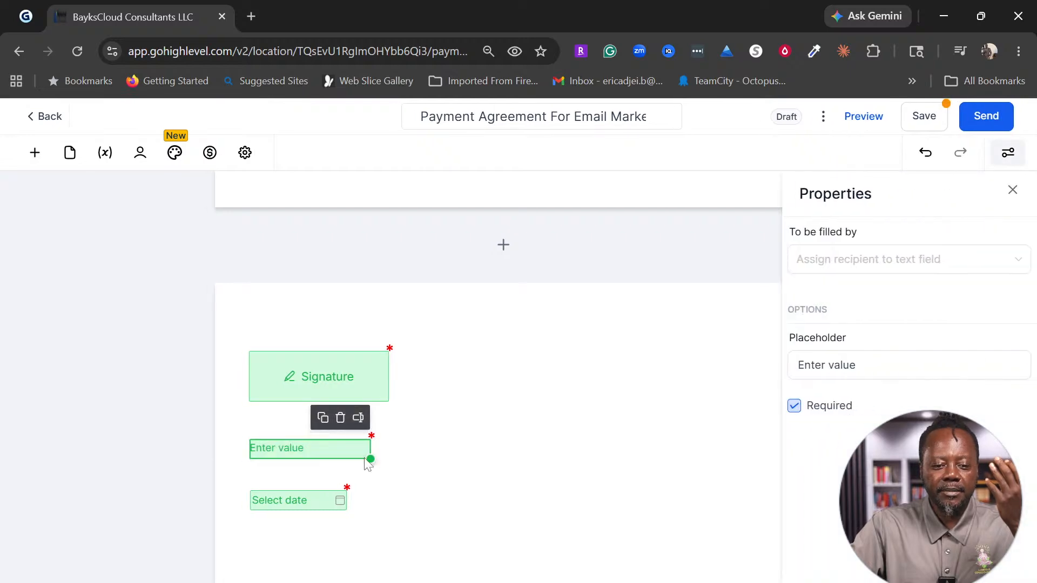
mouse_move(375, 450)
left_mouse_down()
mouse_move(390, 454)
mouse_move(376, 437)
left_mouse_up()
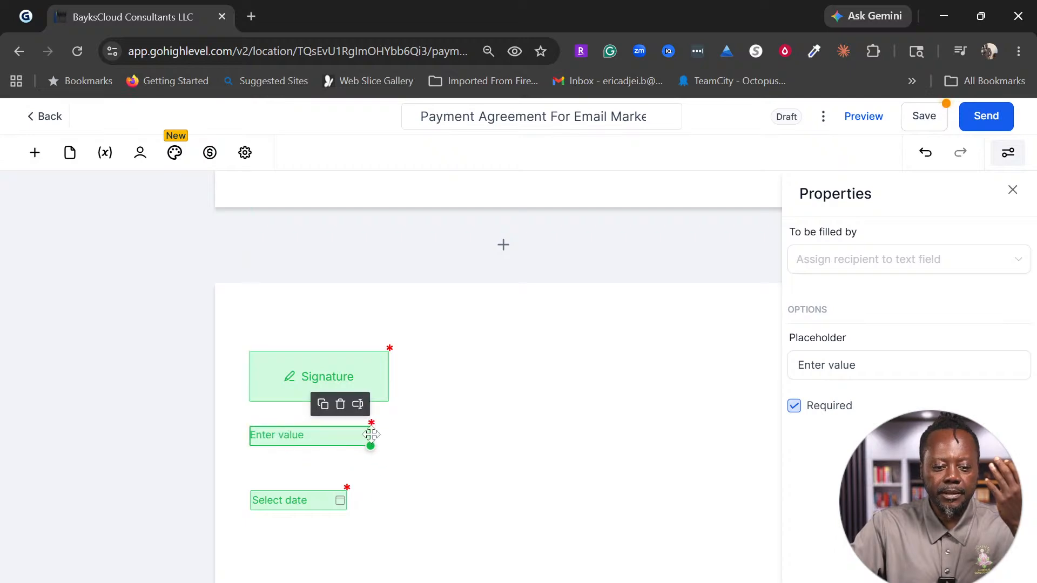
left_click_drag(369, 443, 454, 447)
left_click_drag(317, 507, 317, 490)
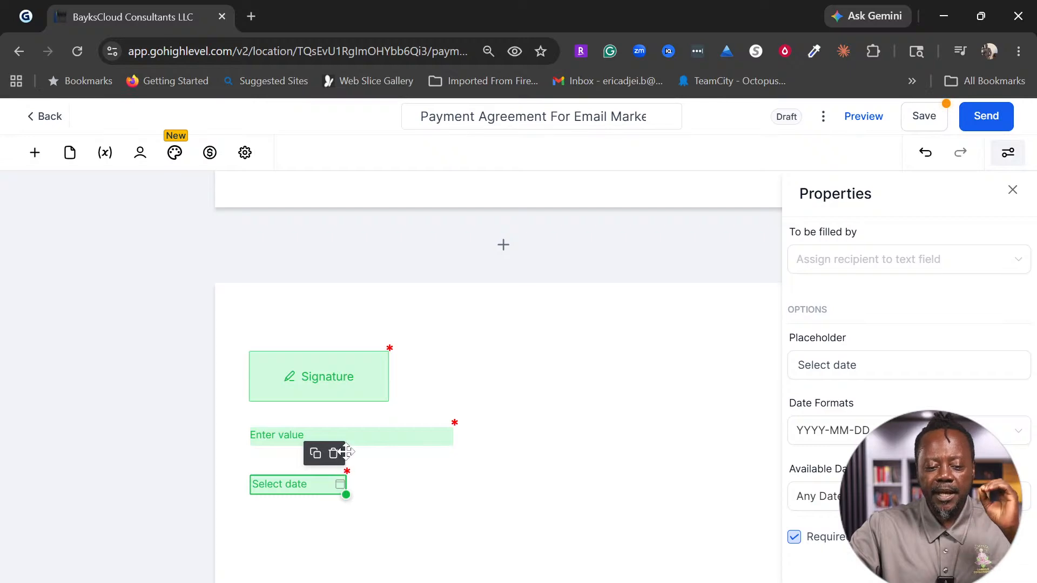
right_click(336, 384)
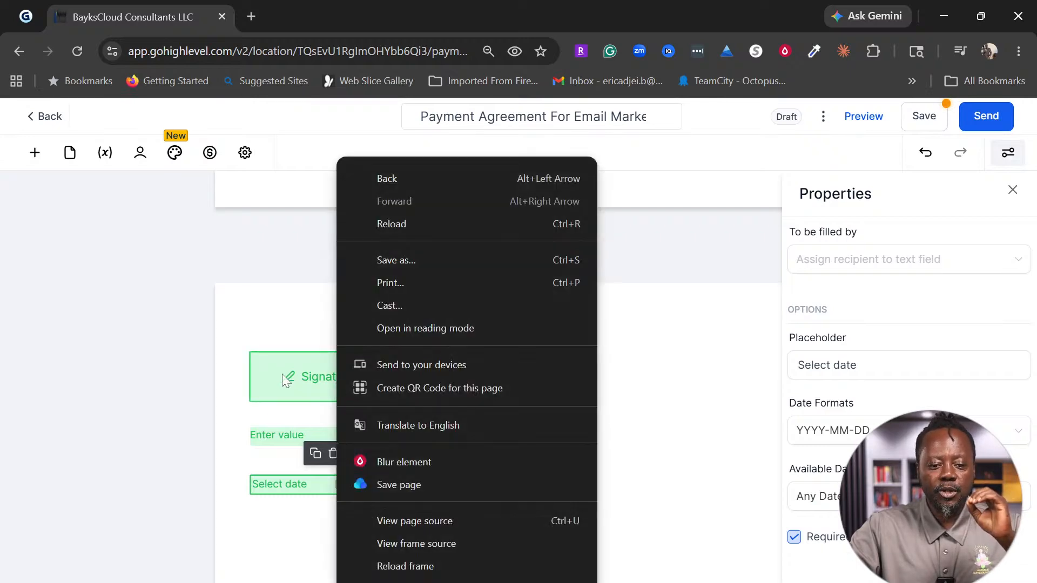
left_click(282, 374)
Step: Copy the signature and text fields and move the copies to the page's right side
left_click(358, 330)
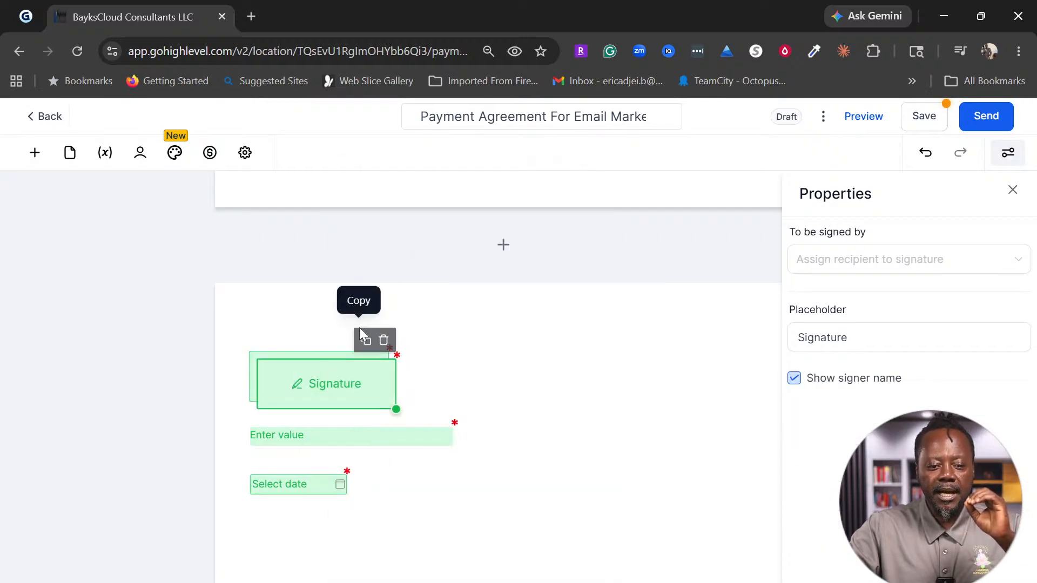
left_click_drag(345, 388, 734, 372)
left_click(356, 438)
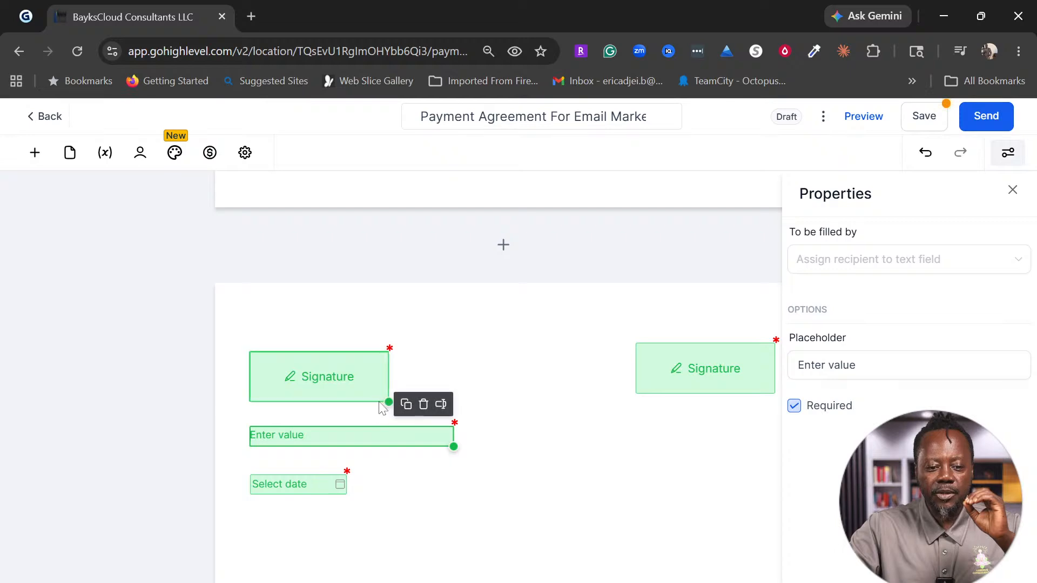
left_click(406, 404)
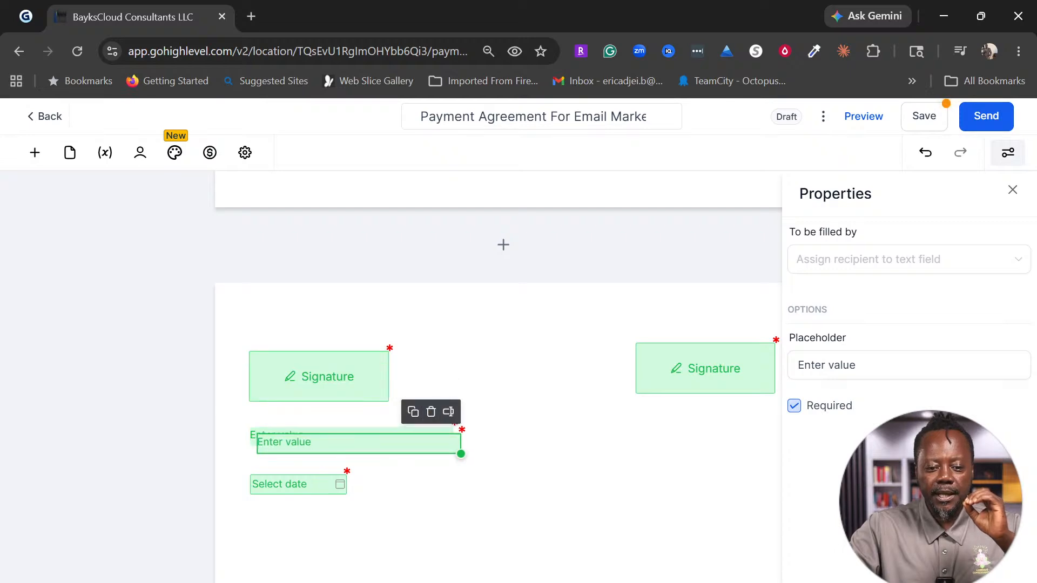
mouse_move(456, 453)
left_mouse_down()
mouse_move(442, 453)
mouse_move(763, 439)
left_mouse_up()
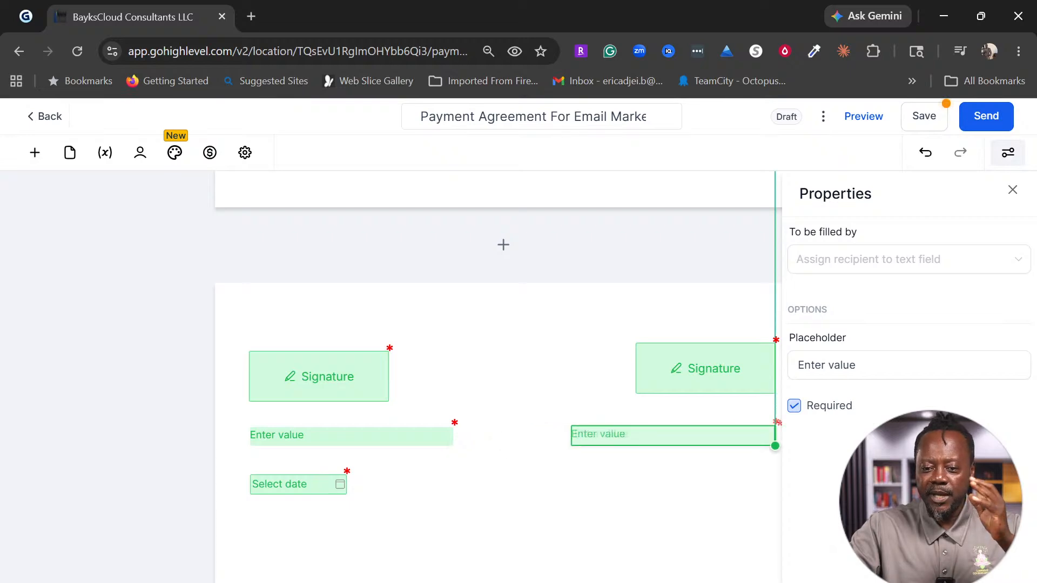
left_click_drag(763, 439, 764, 439)
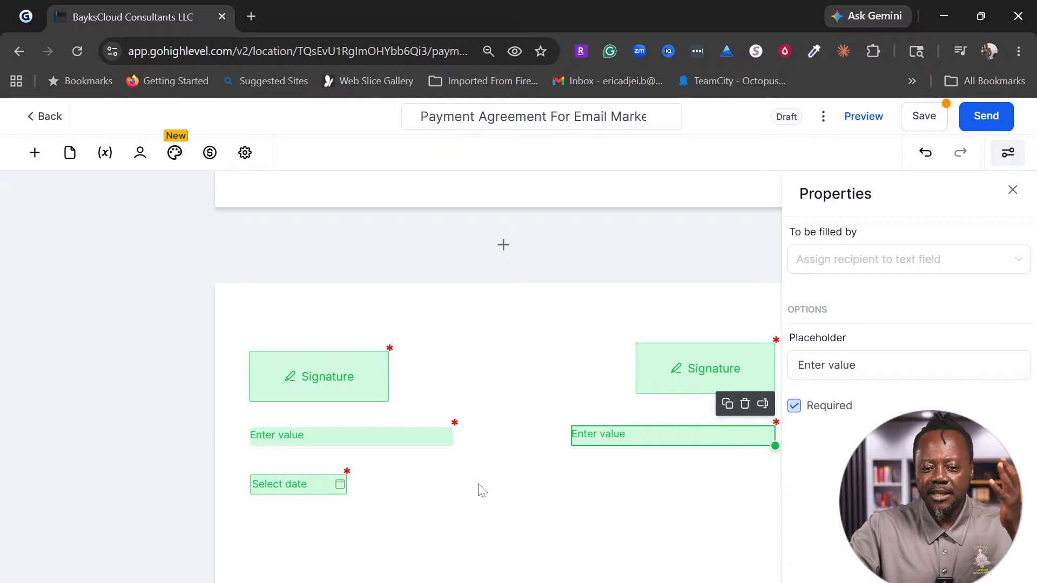
Step: Copy the date field and move the duplicate into the right column
left_click(303, 493)
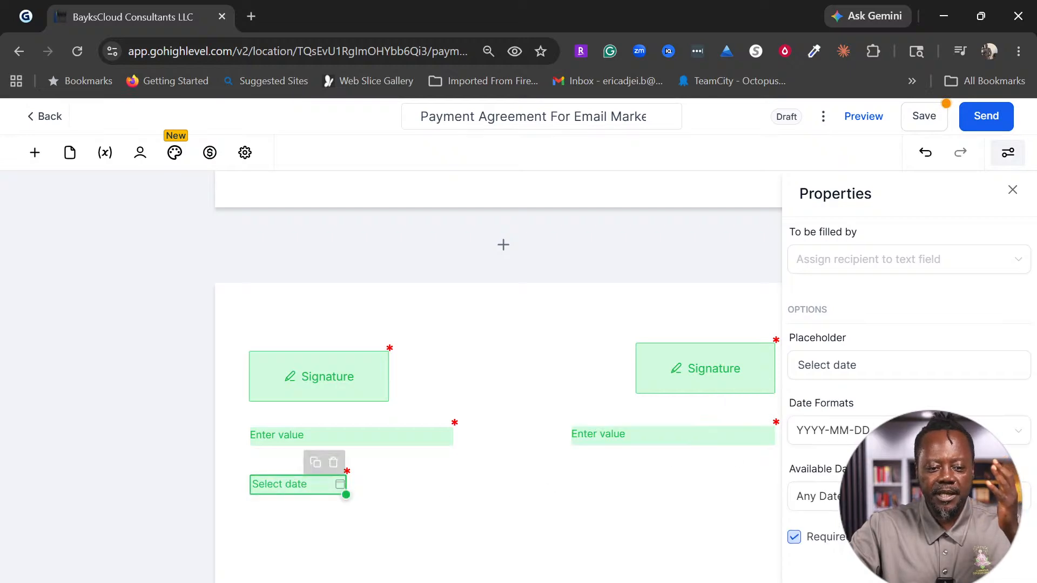
left_click(316, 453)
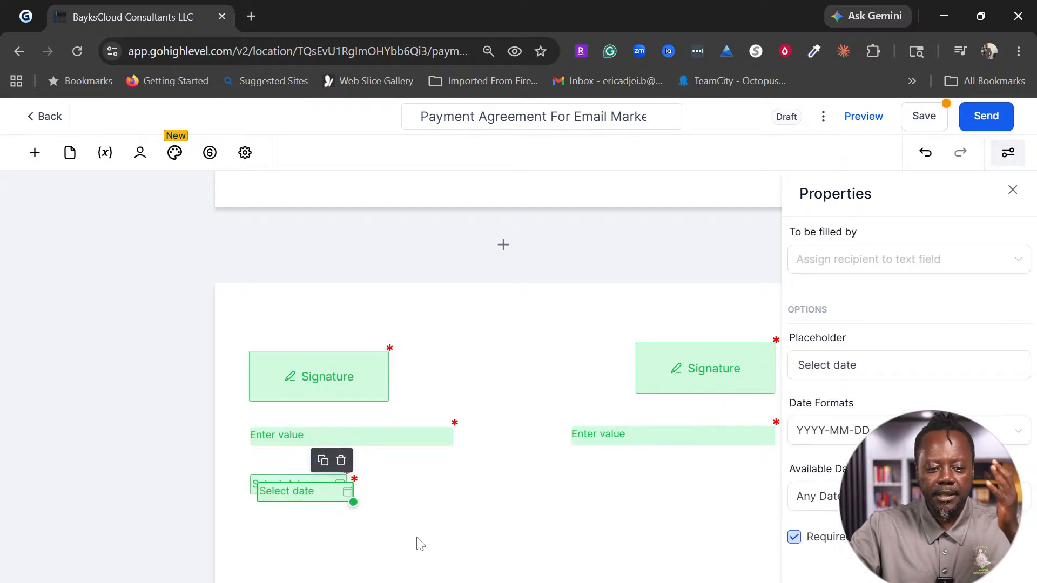
left_click_drag(319, 497, 741, 482)
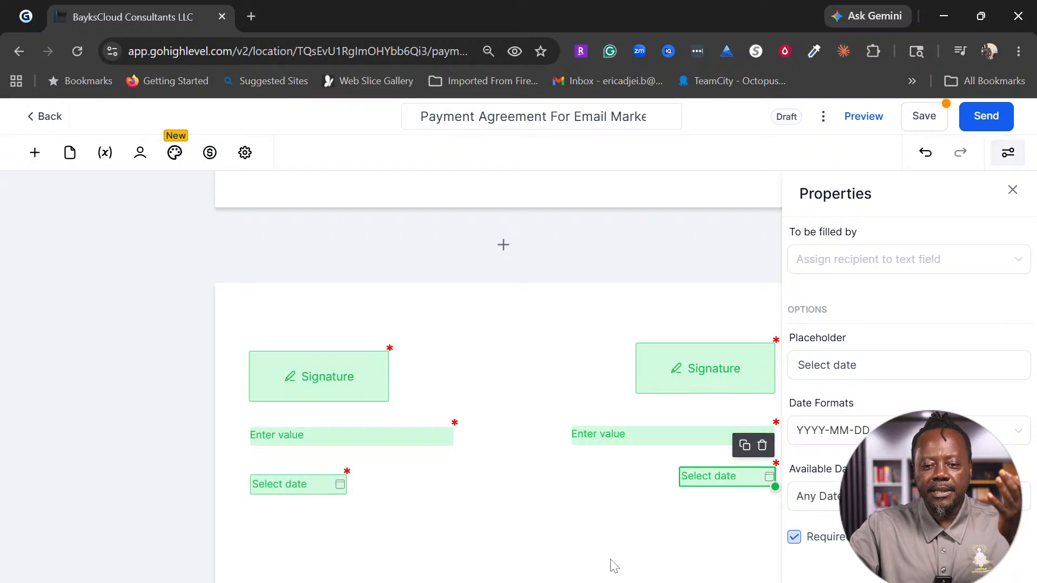
scroll(562, 557, "down", 3)
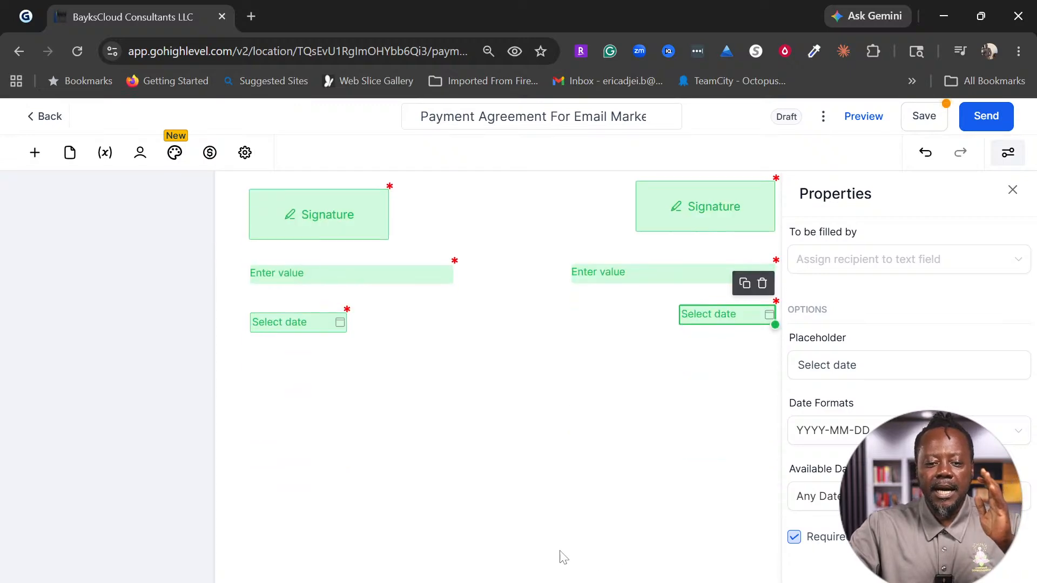
left_click(35, 153)
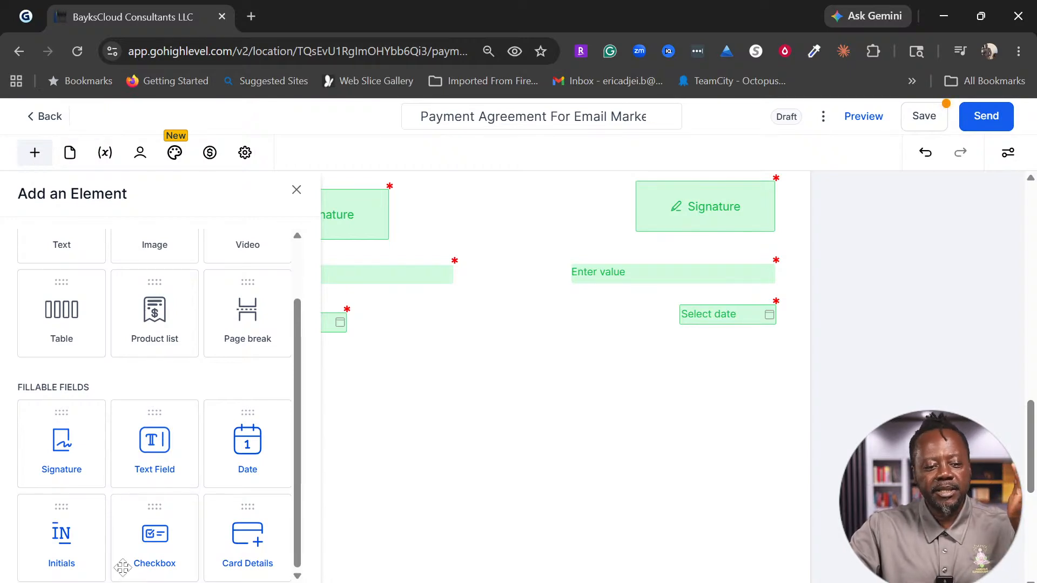
scroll(91, 369, "up", 2)
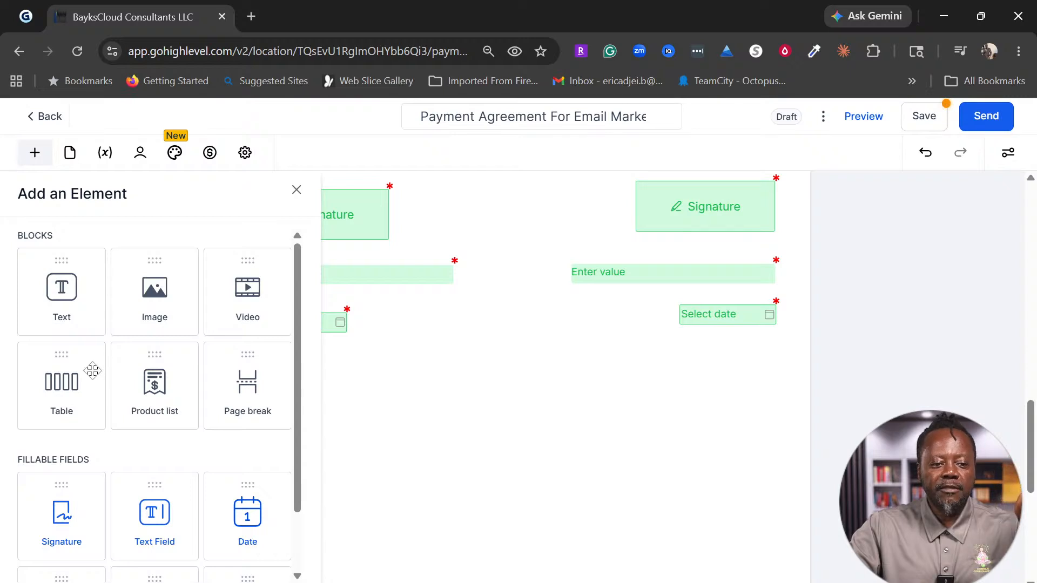
left_click(56, 300)
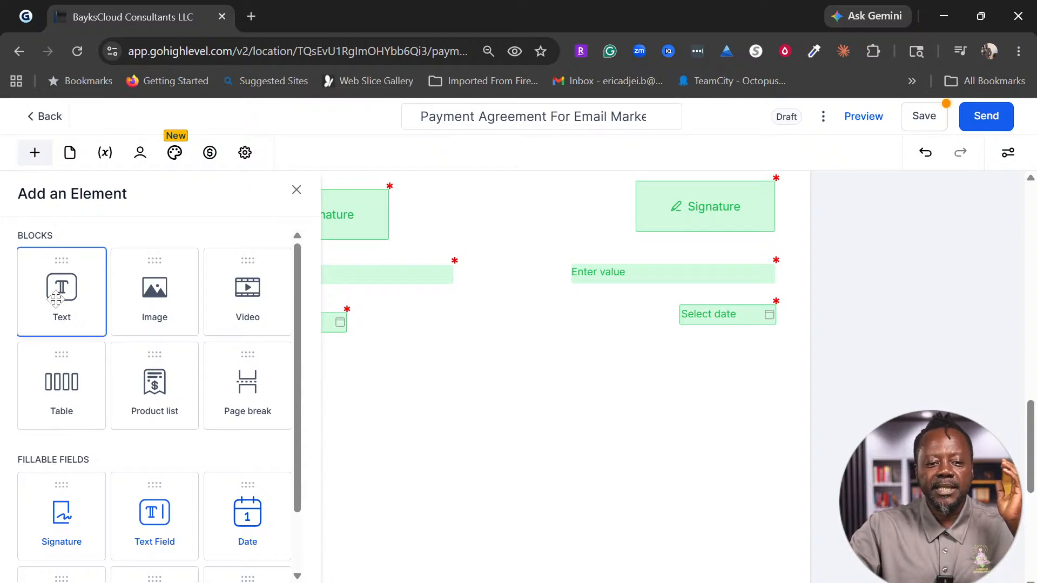
left_click_drag(56, 300, 268, 422)
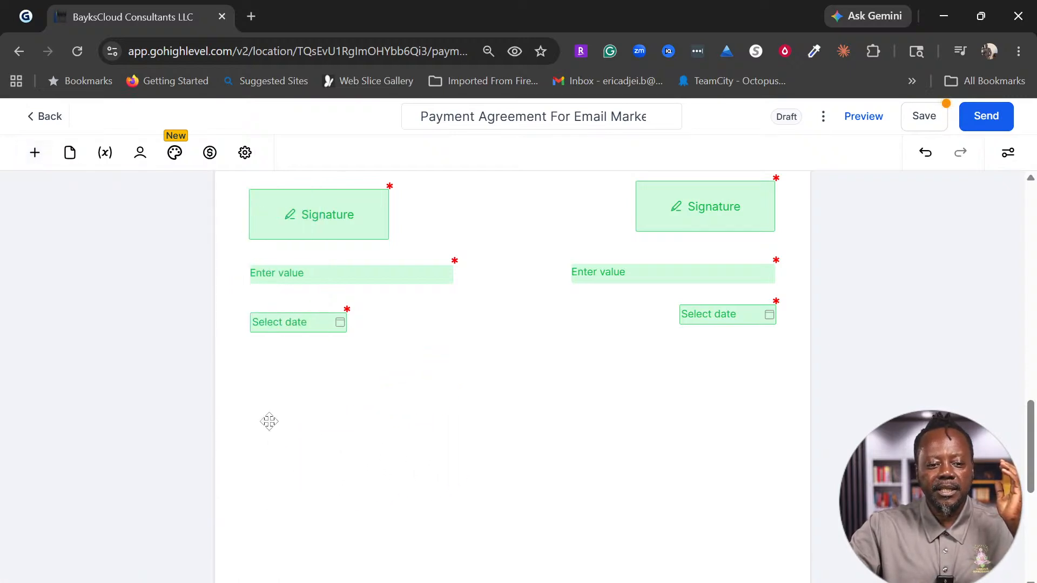
scroll(384, 463, "up", 3)
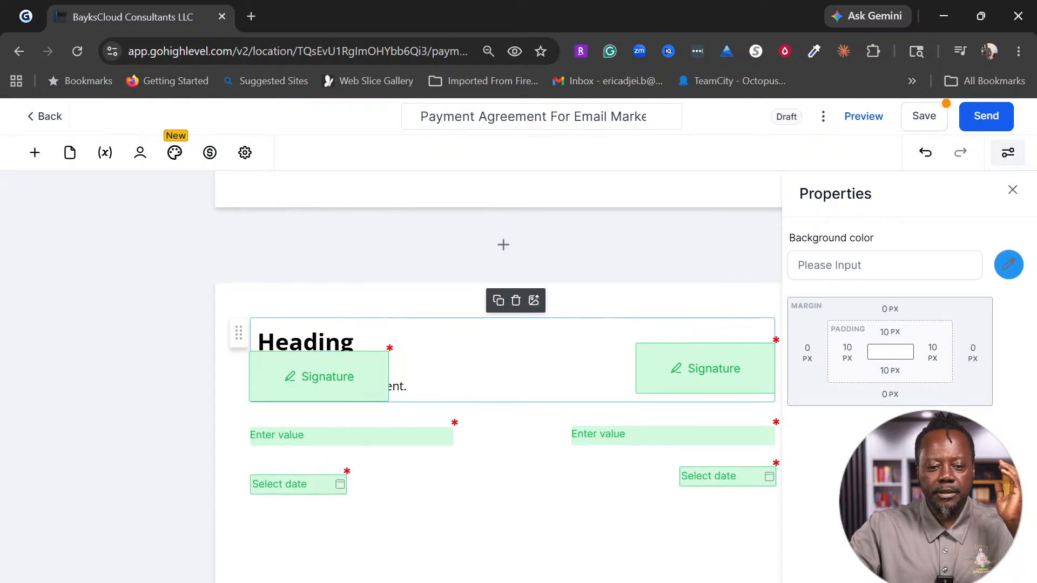
left_click(500, 574)
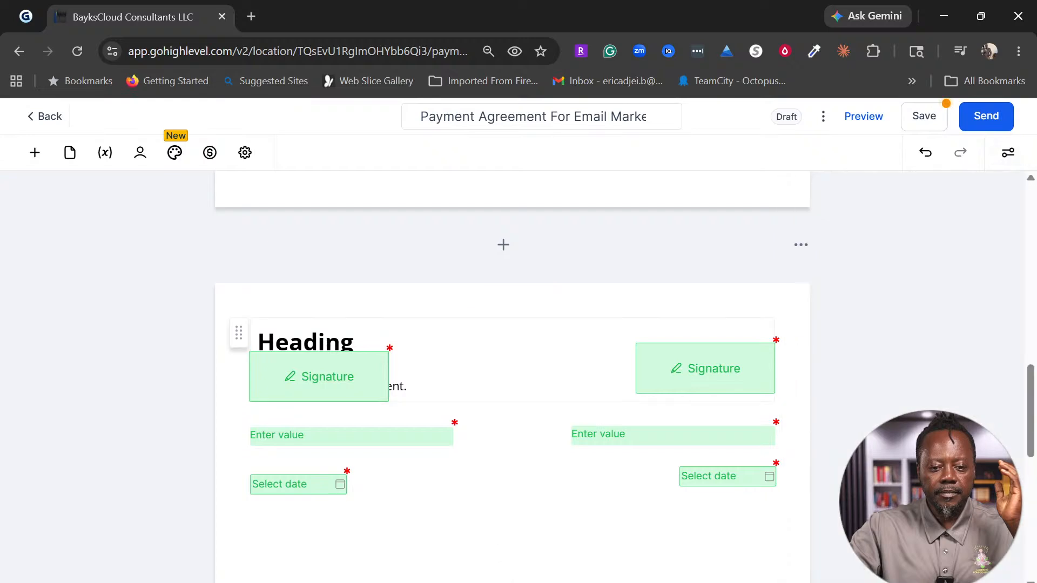
left_click(506, 346)
left_click_drag(507, 346, 517, 473)
left_click(519, 472)
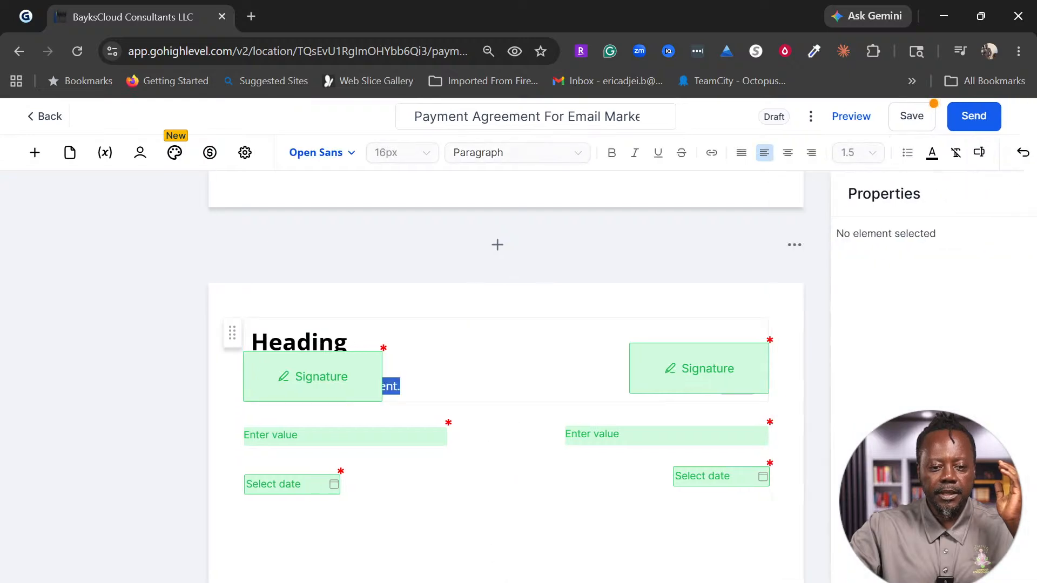
left_click(463, 324)
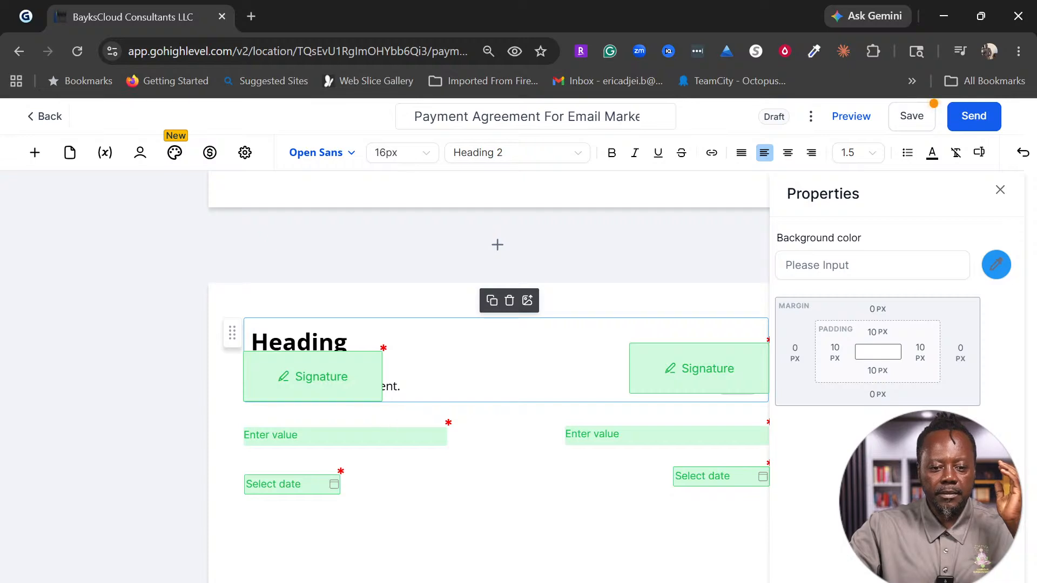
left_click(509, 301)
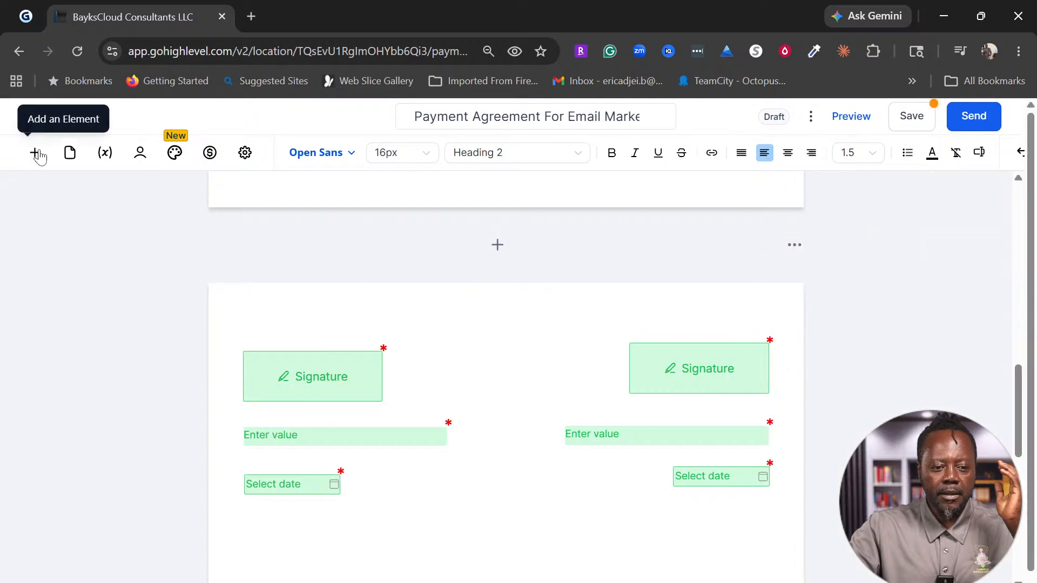
Step: Drag a Text block onto the top of the signature page
left_click(35, 154)
scroll(169, 352, "down", 1)
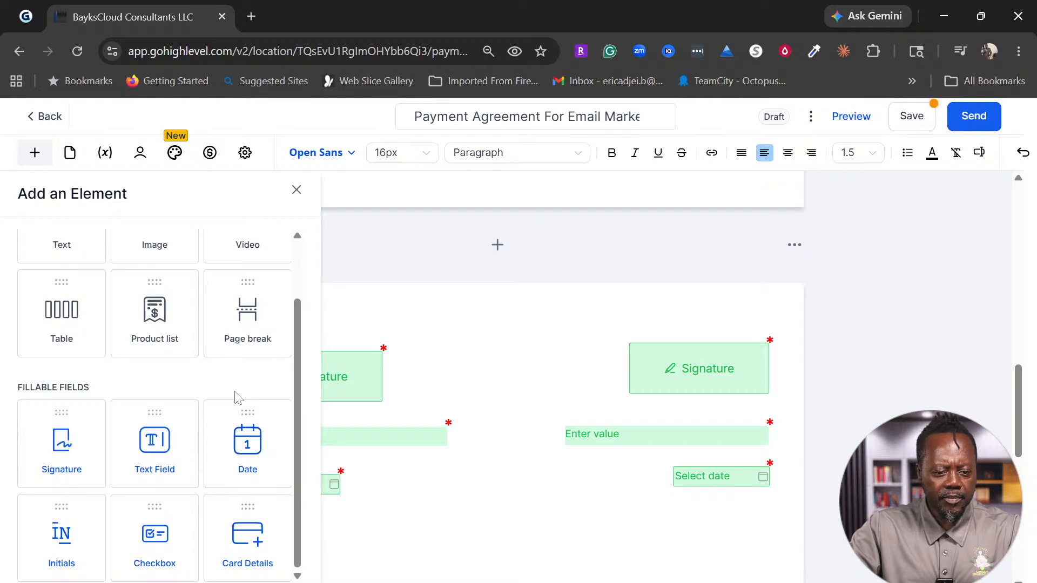
scroll(218, 427, "up", 1)
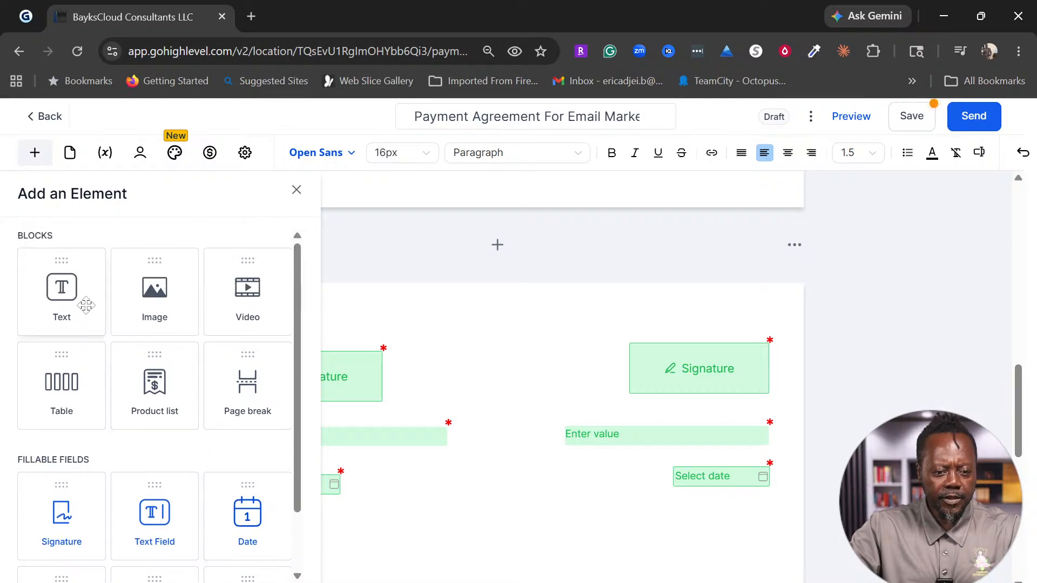
left_click_drag(85, 301, 435, 330)
Step: Move both signers' date, value and signature fields down below the new heading
left_click_drag(280, 495, 281, 576)
left_click_drag(307, 440, 308, 534)
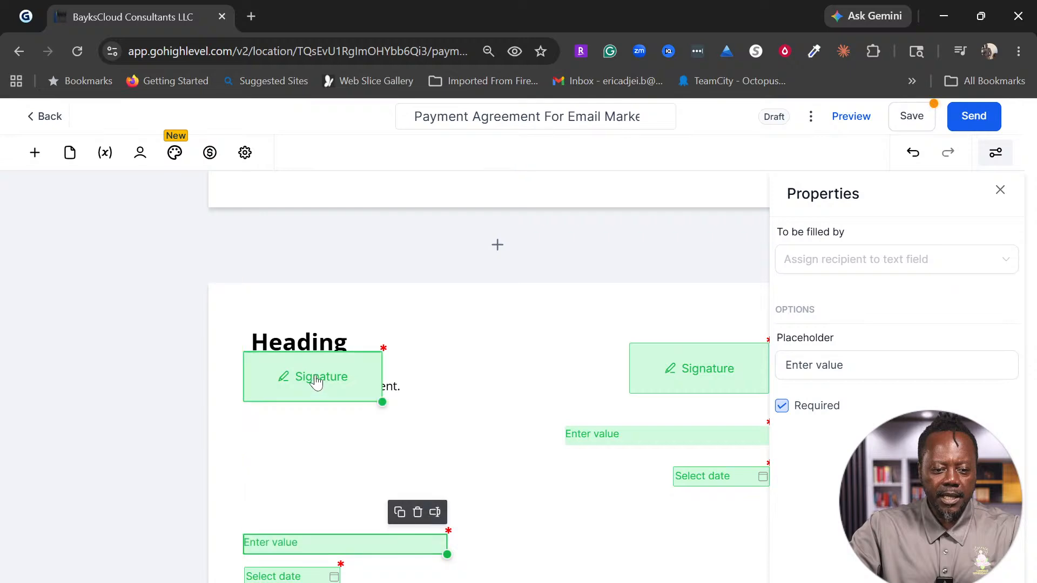
left_click_drag(315, 377, 315, 495)
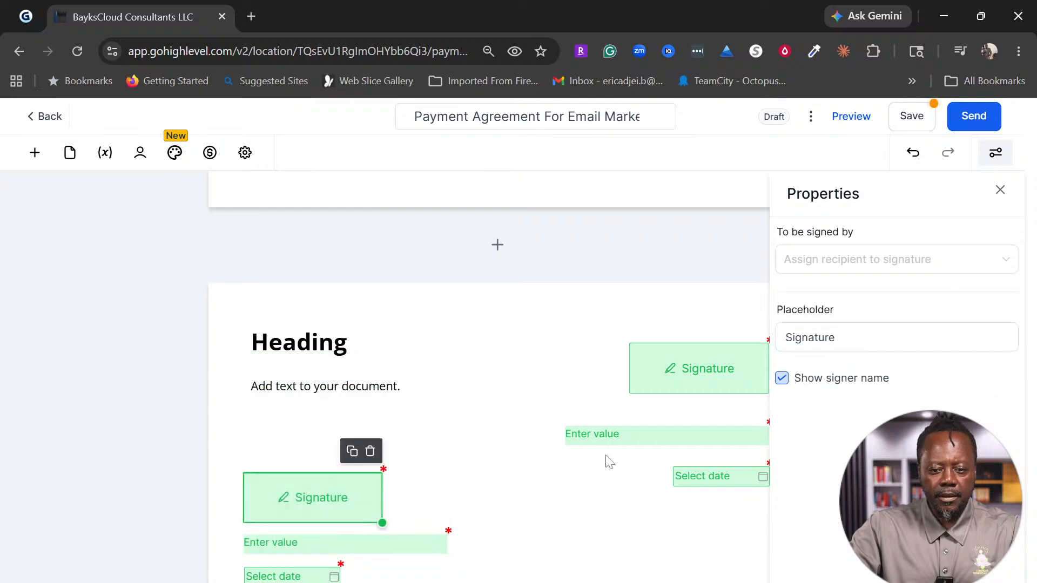
left_click_drag(732, 479, 724, 580)
left_click_drag(720, 435, 720, 549)
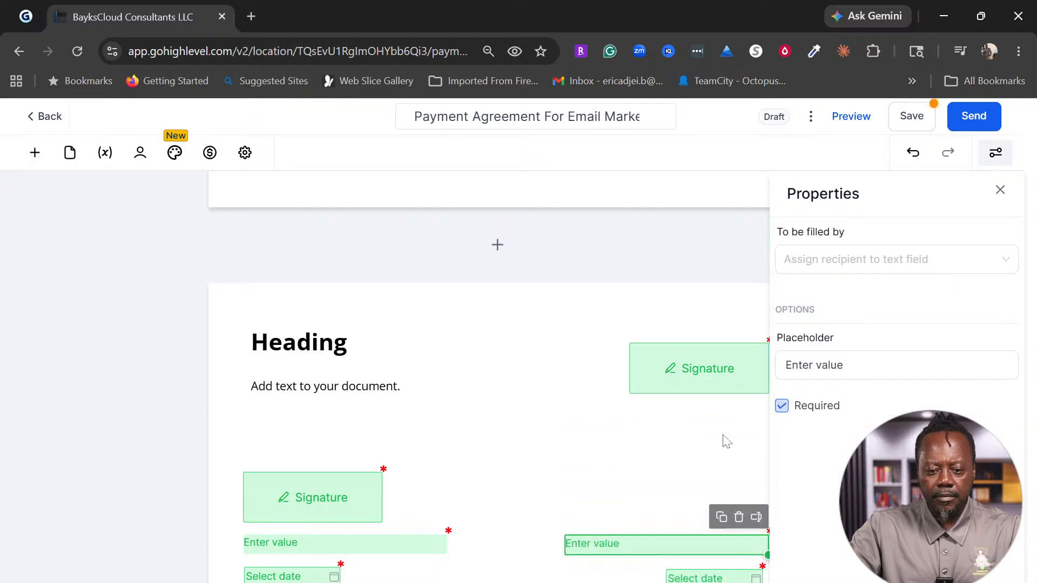
left_click_drag(730, 381, 726, 507)
Step: Replace the placeholder heading with 'Terms & Condition', correcting the 'Consition' typo
left_click(347, 342)
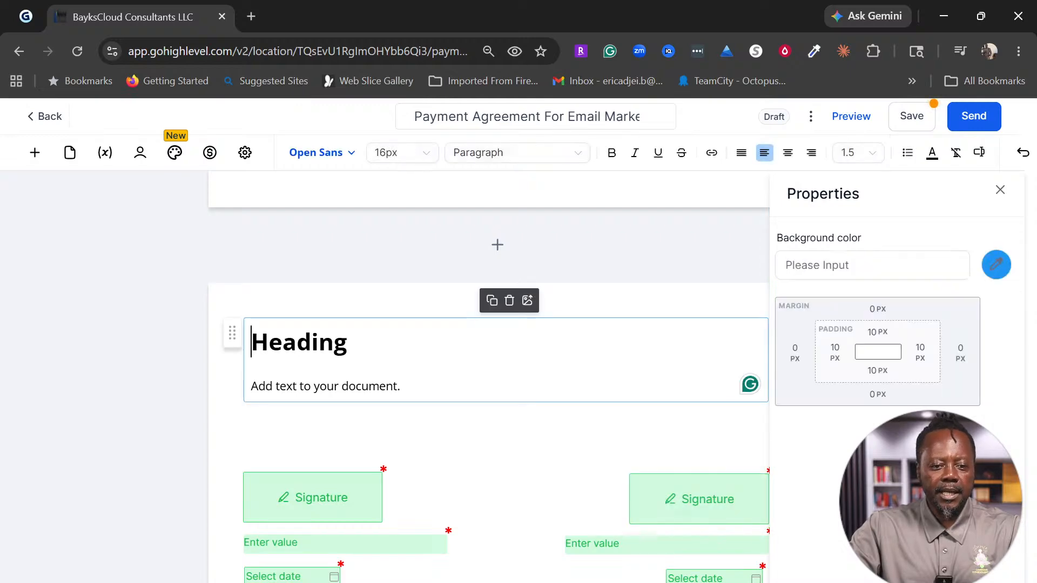
key("BackSpace")
key("BackSpace")
key("BackSpace")
key("BackSpace")
key("BackSpace")
key("BackSpace")
key("BackSpace")
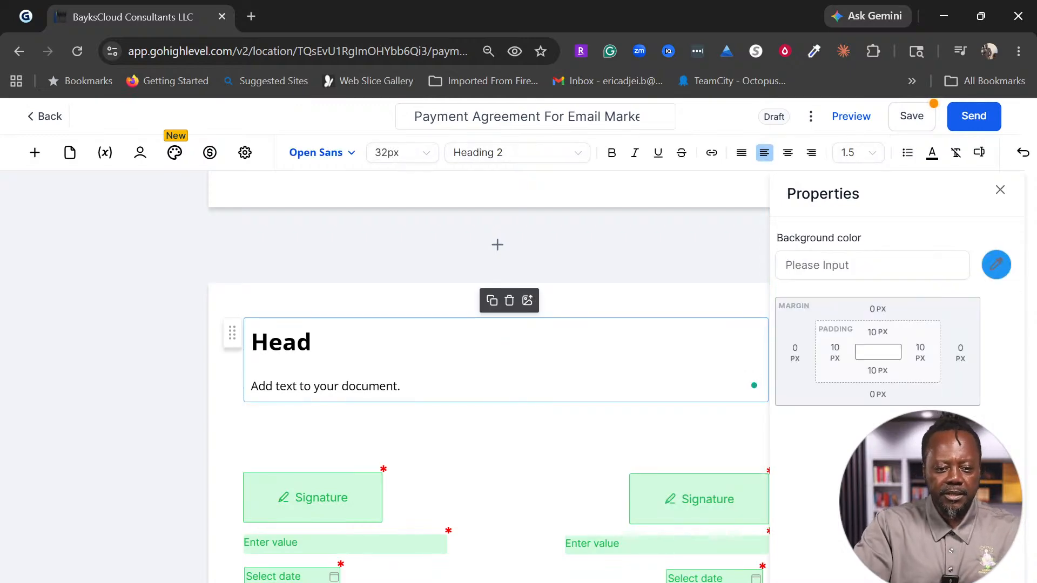
type("T")
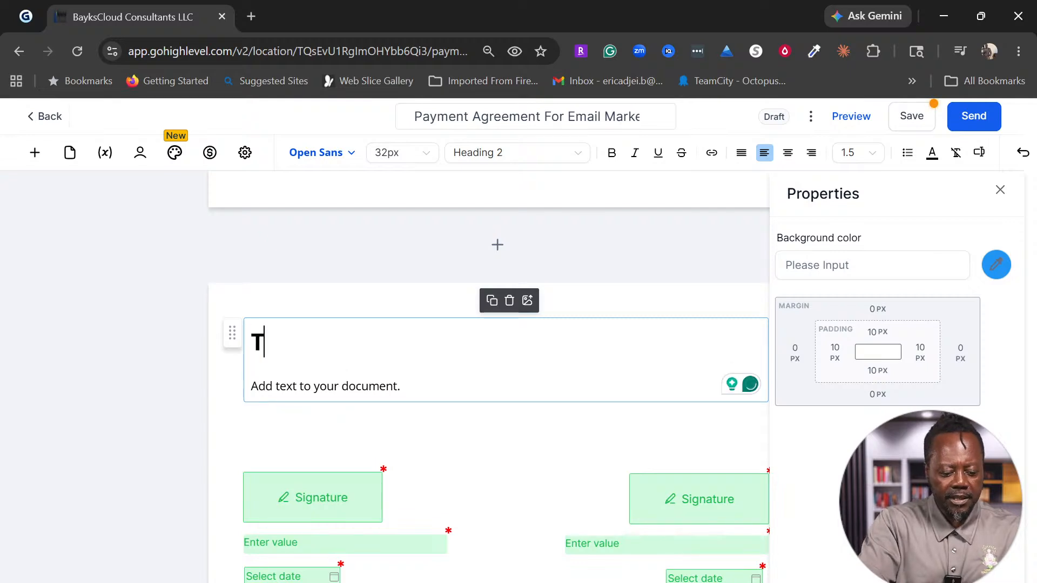
type("erms ")
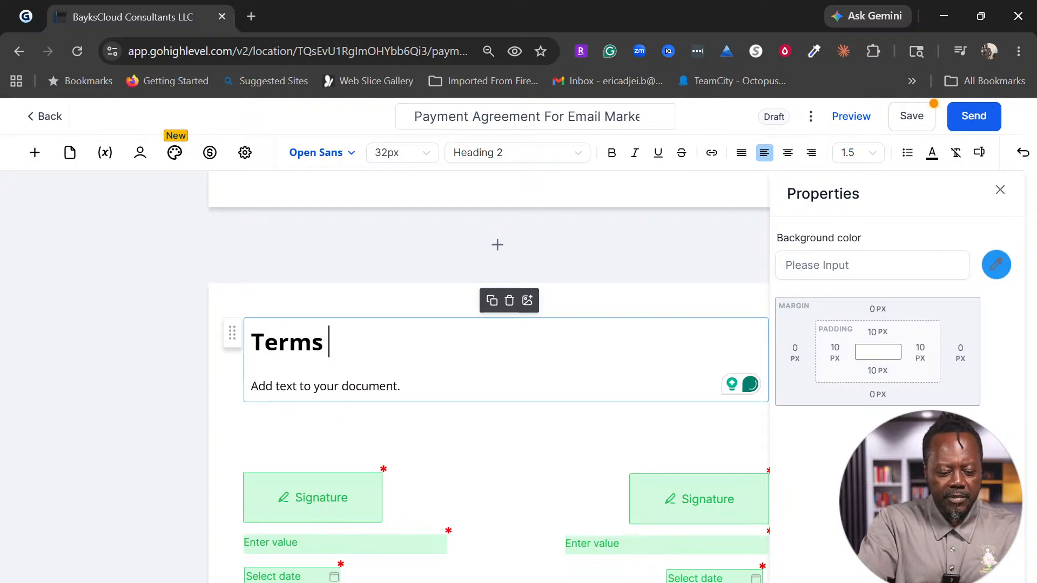
type("& Consition")
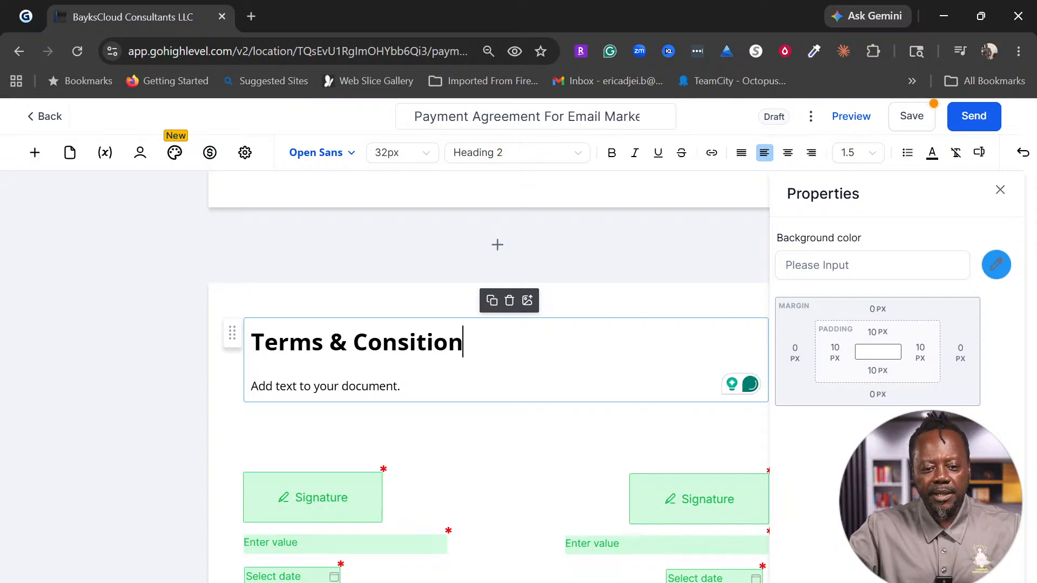
key("Left")
key("Left")
key("Left")
key("Left")
key("Left")
key("Left")
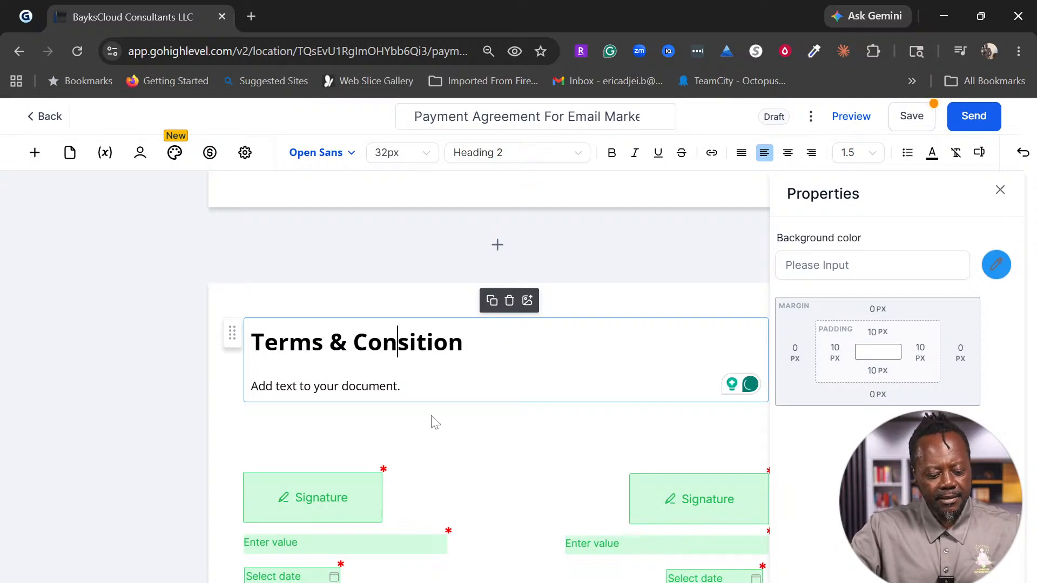
type("d")
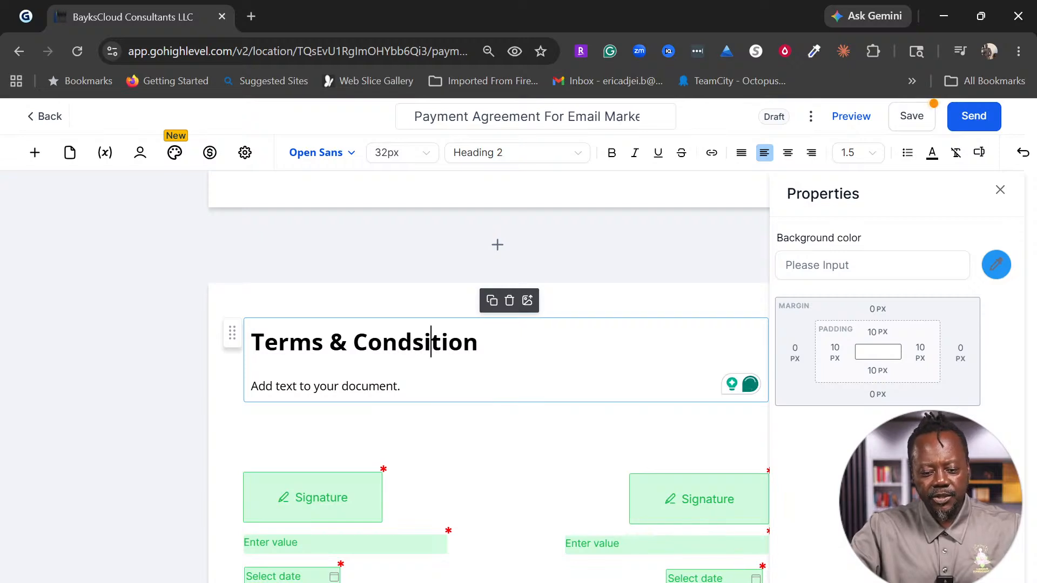
key("Delete")
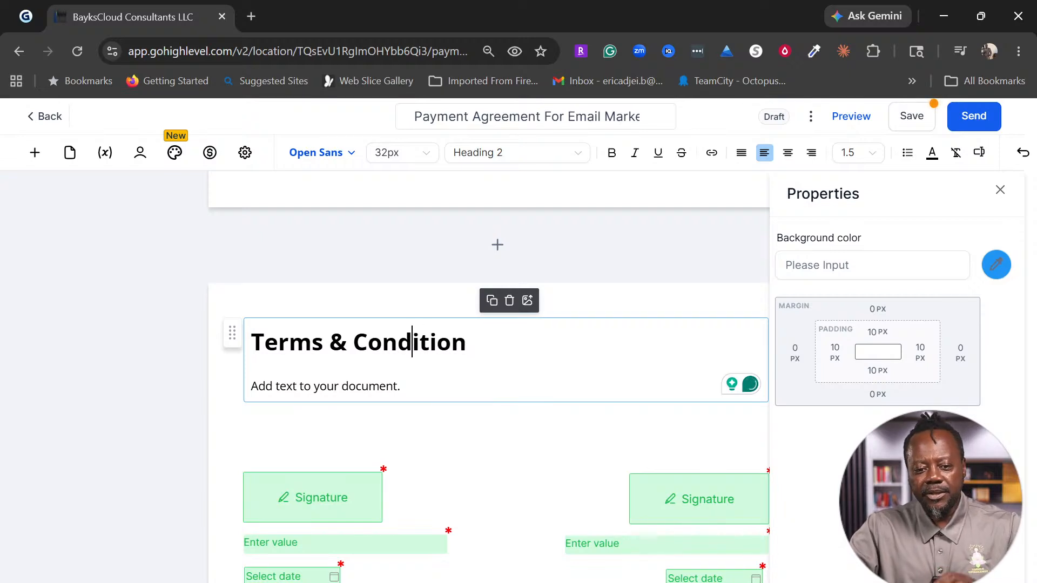
key("End")
key("shift+Left")
key("shift+Left")
key("shift+Left")
key("shift+Left")
key("shift+Left")
key("shift+Left")
key("shift+Left")
key("shift+Left")
key("shift+Left")
key("shift+Left")
key("shift+Left")
key("shift+Left")
key("shift+Left")
key("shift+Left")
key("shift+Left")
key("shift+Left")
key("shift+Left")
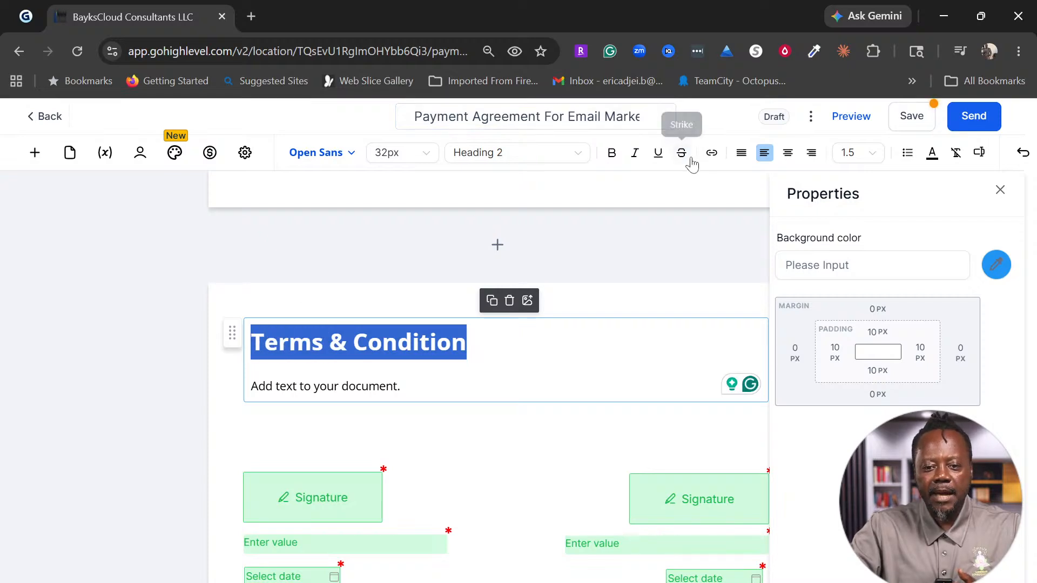
left_click(712, 154)
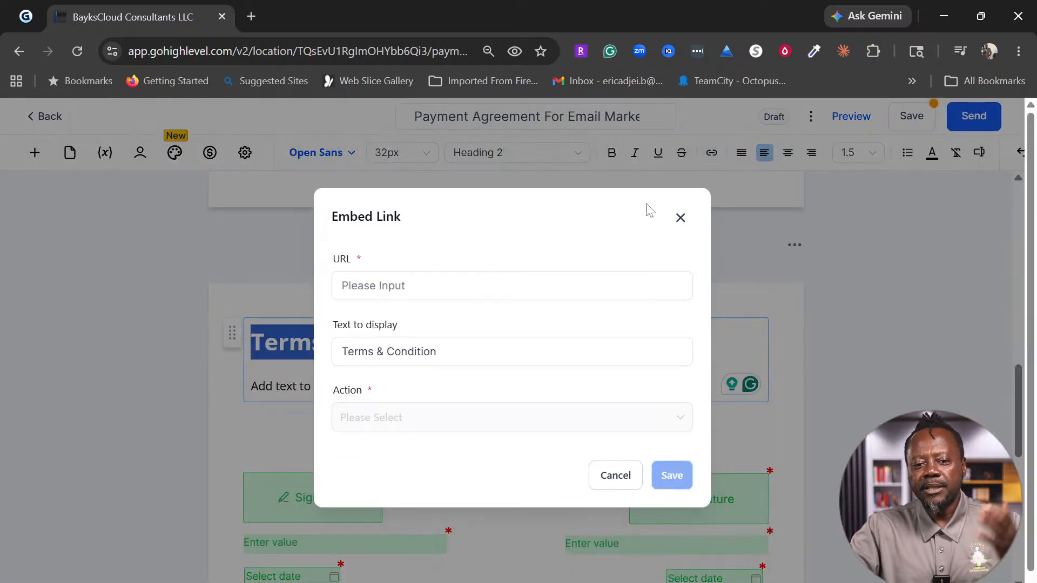
left_click(501, 278)
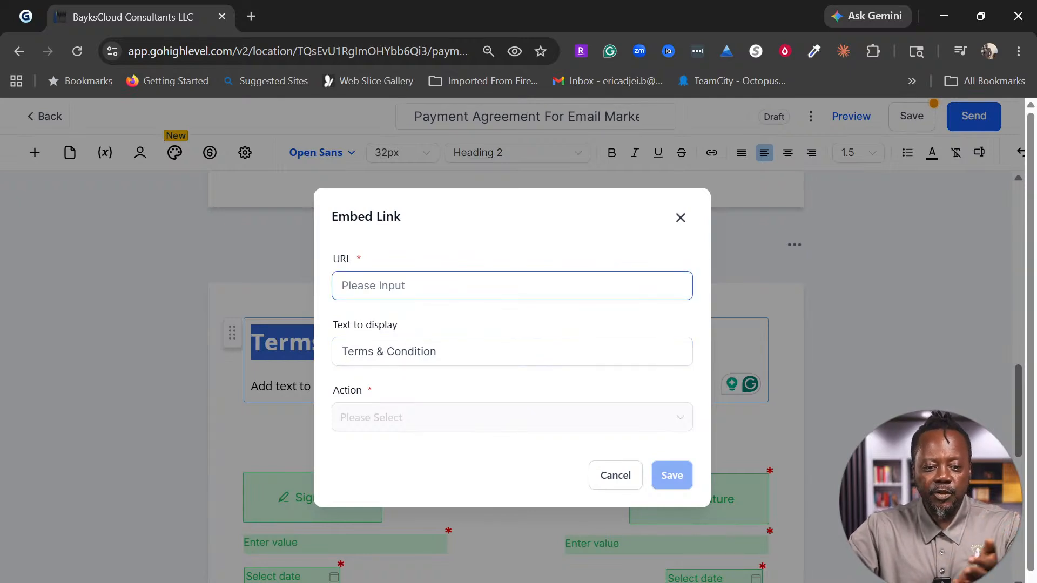
left_click(500, 286)
type("e")
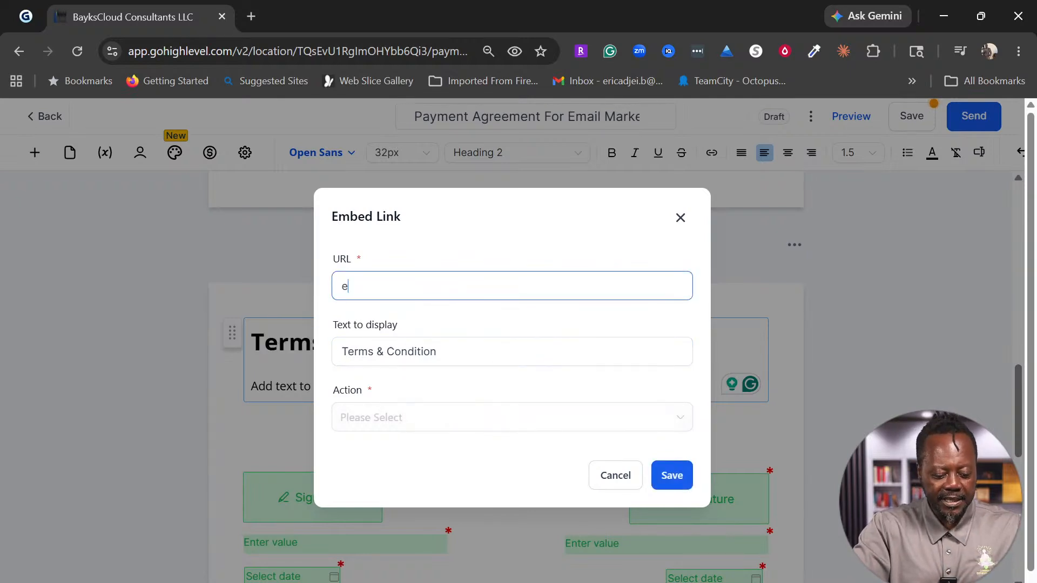
key("BackSpace")
type("ww")
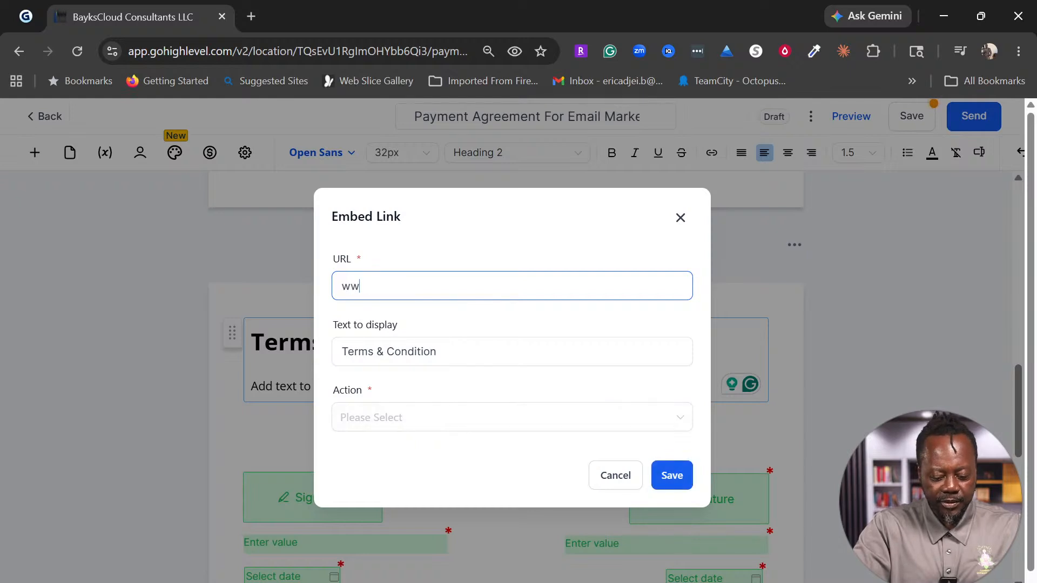
type("w.example")
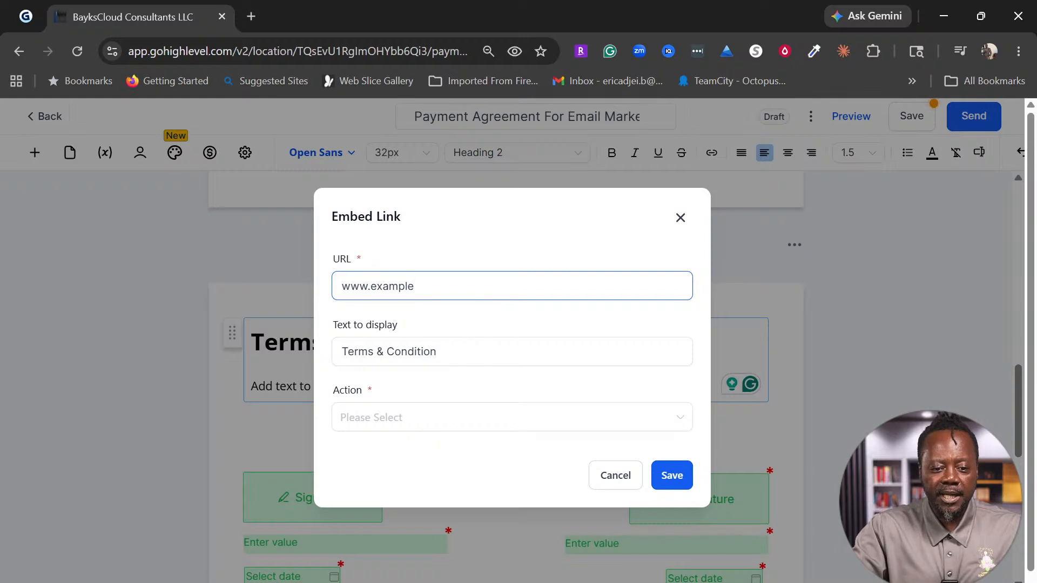
type(".com")
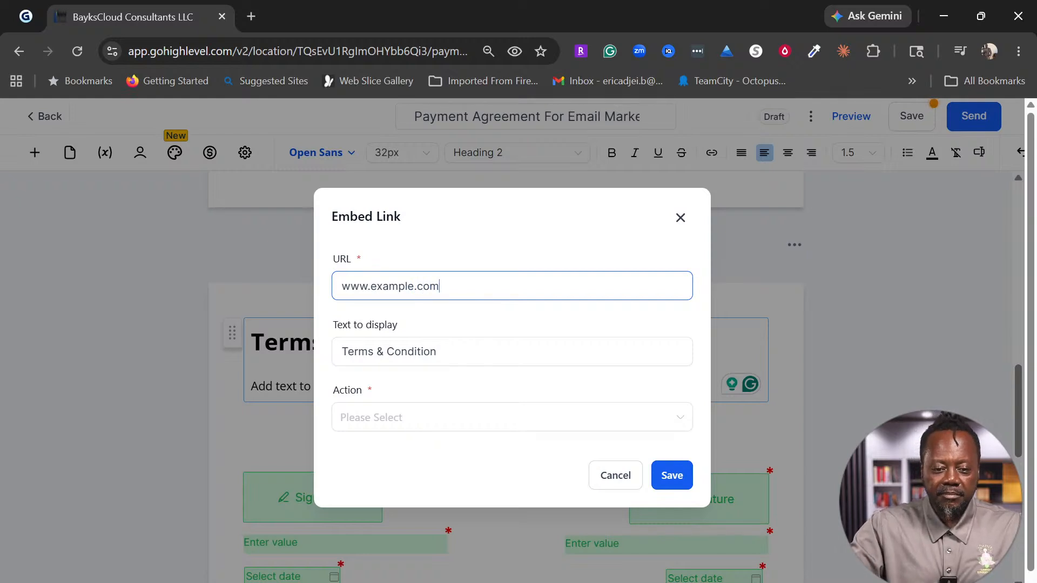
left_click(479, 419)
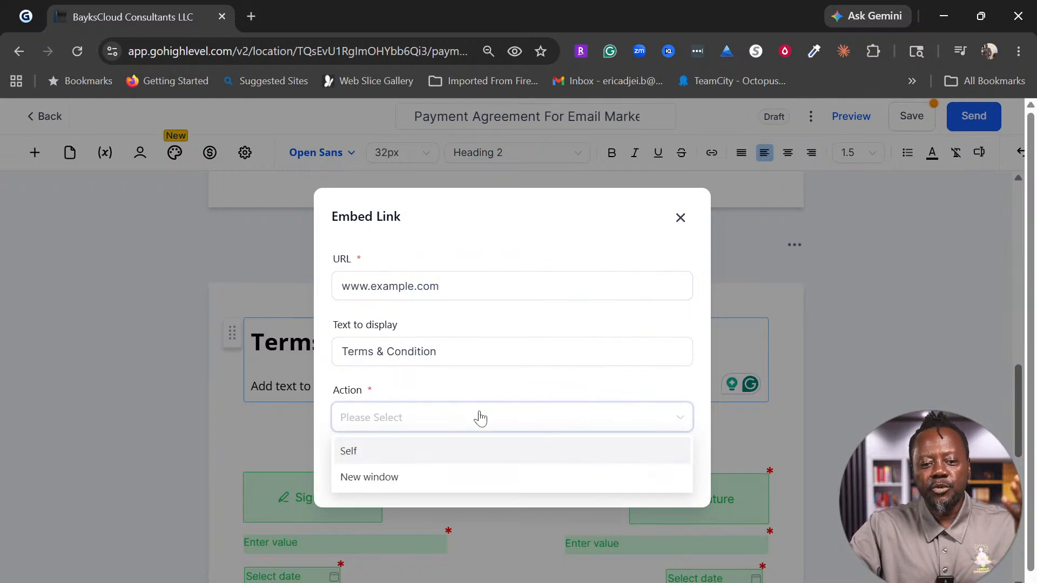
left_click(430, 482)
left_click(684, 486)
Step: Select the placeholder text line beneath the heading
left_click(355, 386)
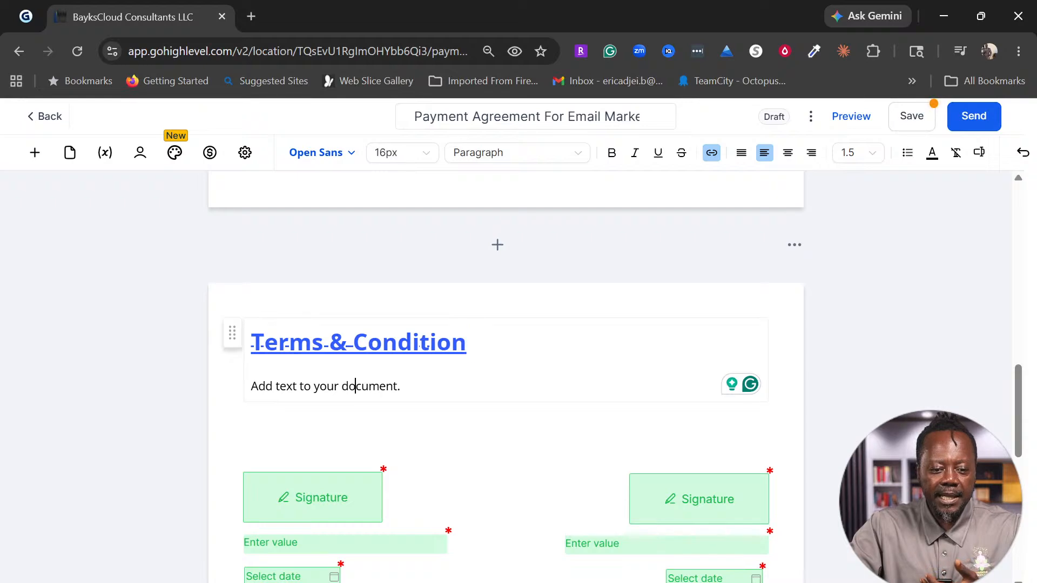
key("End")
key("shift+Left")
key("shift+Left")
key("shift+Left")
key("shift+Left")
key("shift+Left")
key("shift+Left")
key("shift+Left")
key("shift+Left")
key("shift+Left")
key("shift+Left")
key("shift+Left")
key("shift+Left")
key("shift+Left")
key("shift+Left")
key("shift+Left")
key("shift+Left")
key("shift+Left")
key("shift+Left")
key("shift+Left")
key("shift+Left")
key("shift+Left")
key("shift+Left")
Step: Replace the placeholder with 'Please read and sign', then browse and close the Add an Element list
type("Ple")
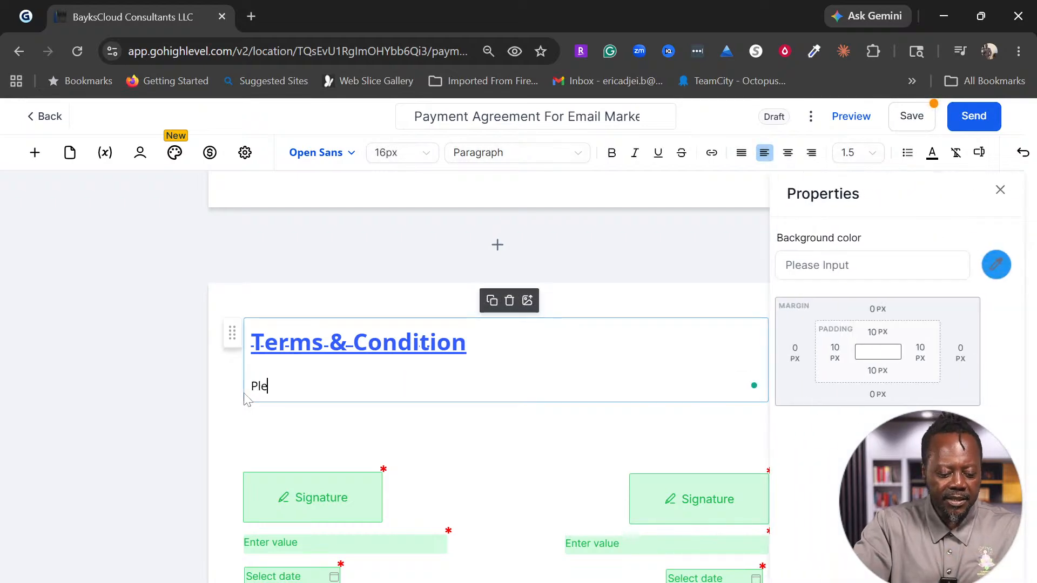
type("ase re")
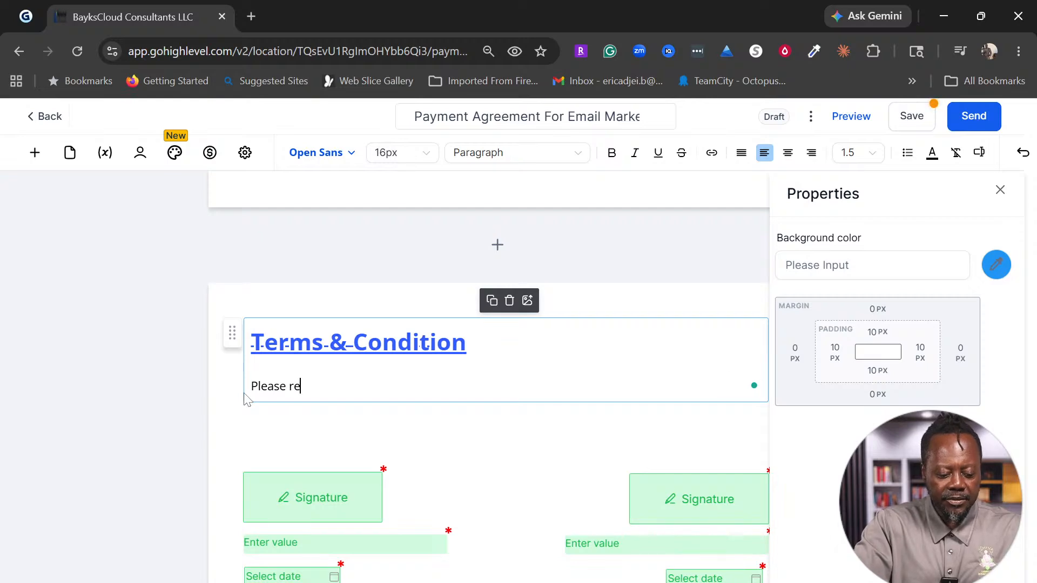
type("ad and sign.")
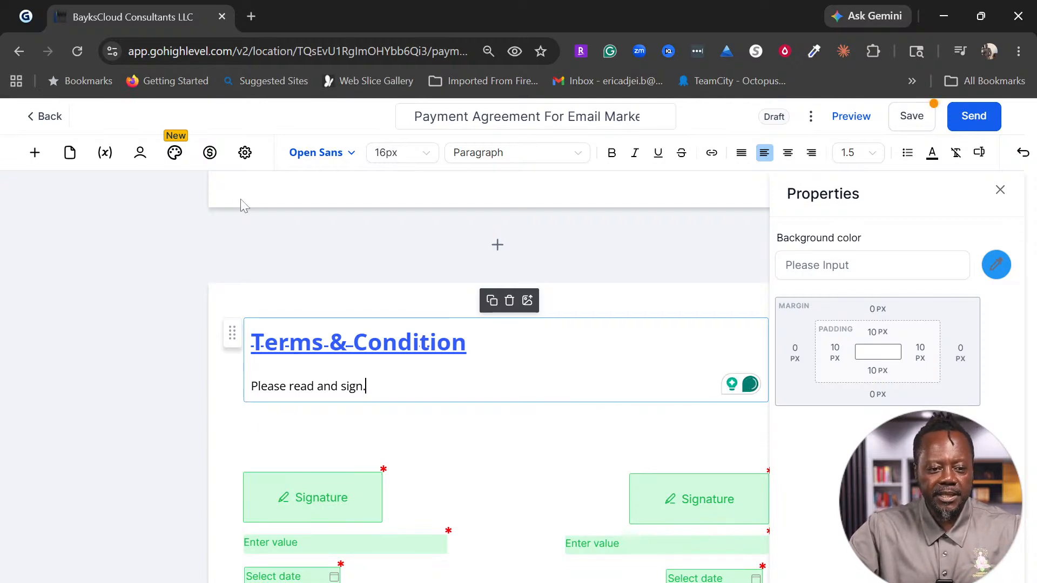
left_click(35, 153)
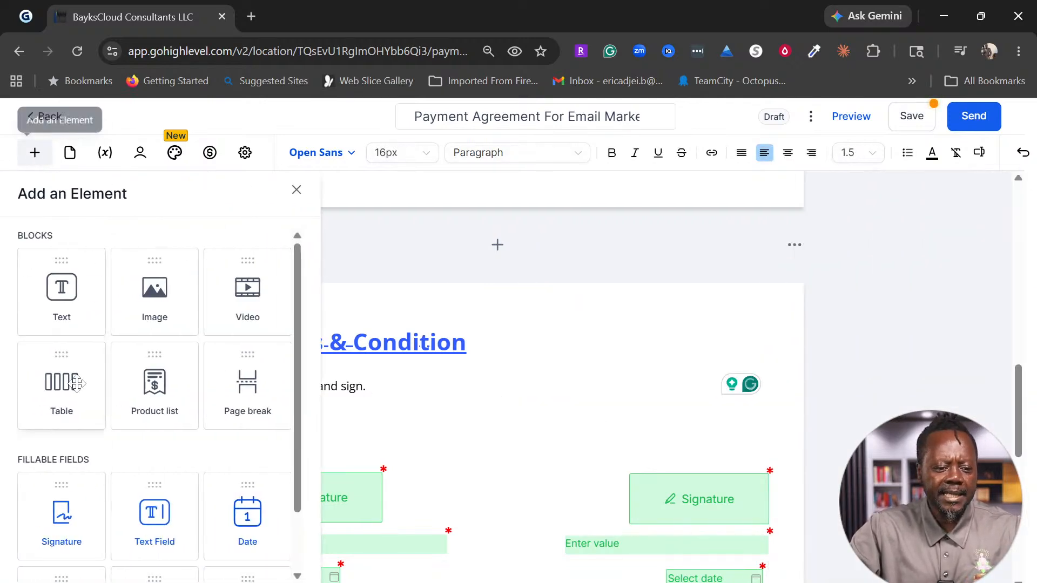
scroll(220, 472, "down", 1)
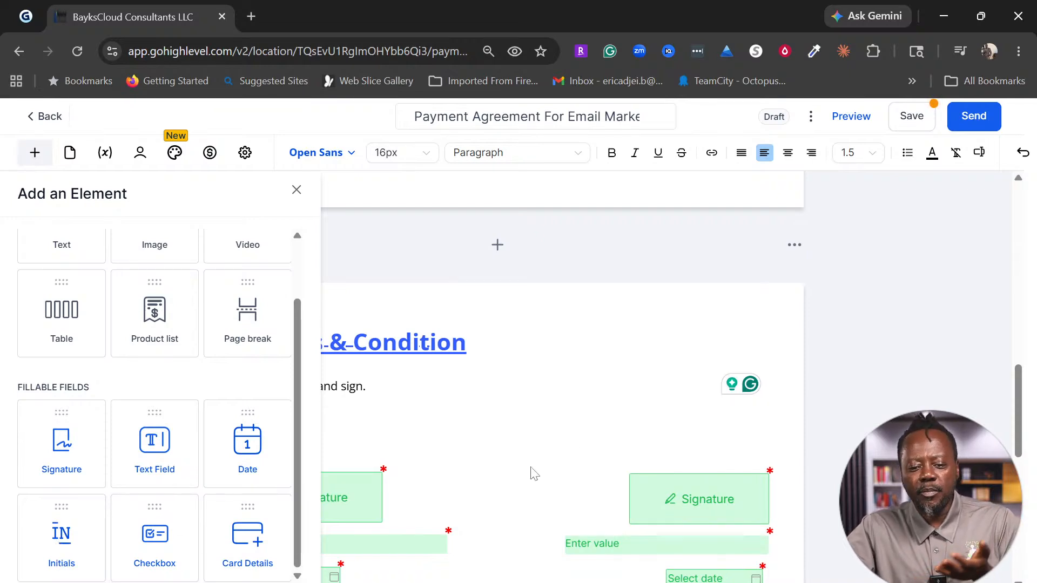
left_click(520, 480)
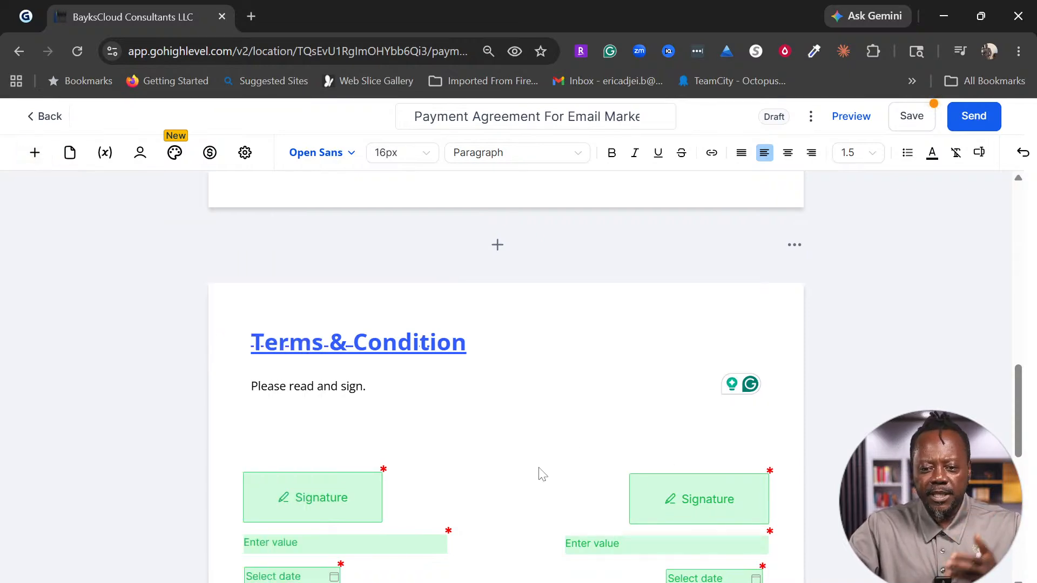
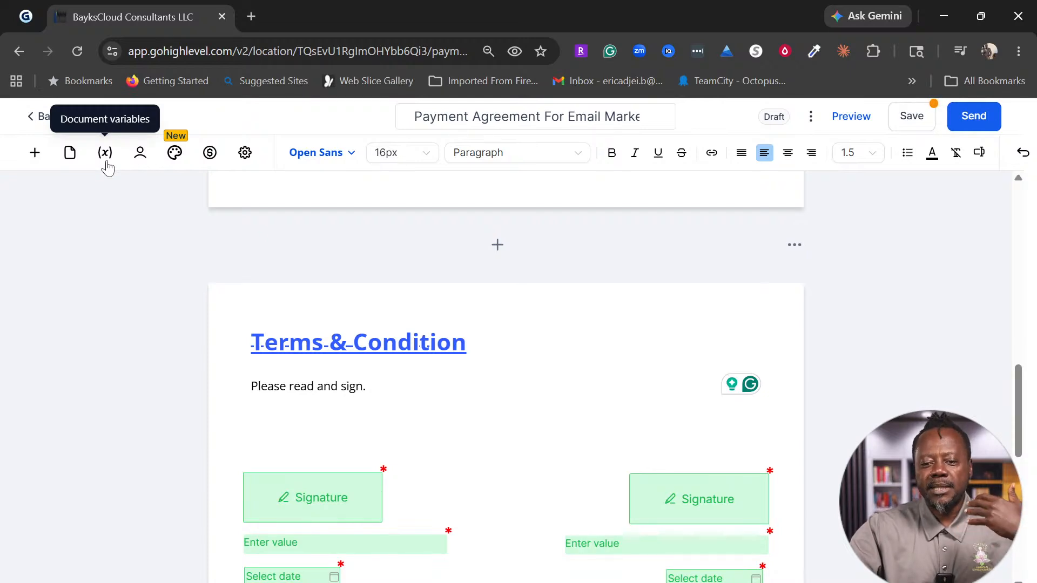
Step: Copy the sub-account name and reference number values from the document variables list
left_click(106, 162)
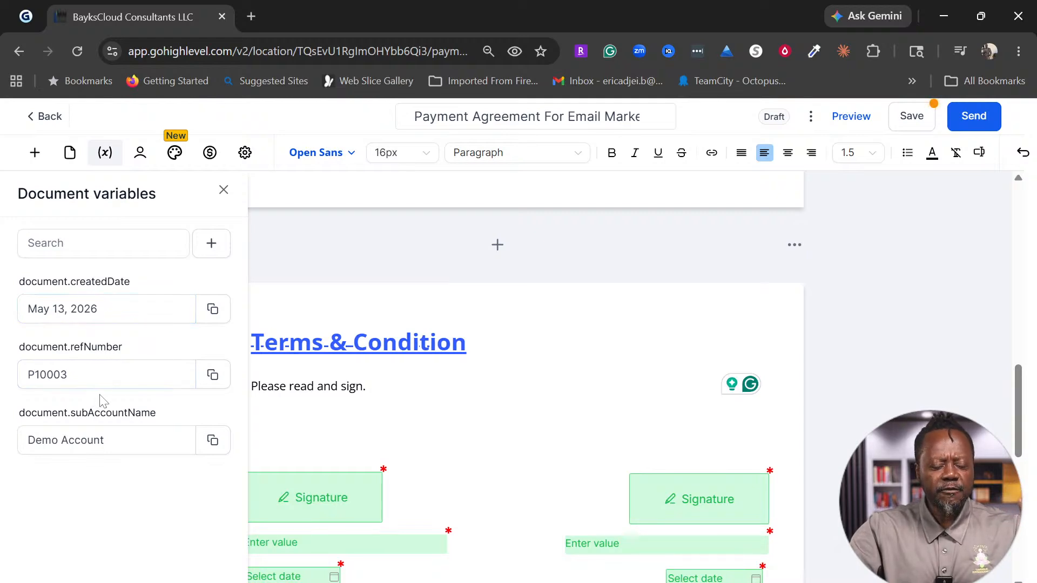
left_click(93, 321)
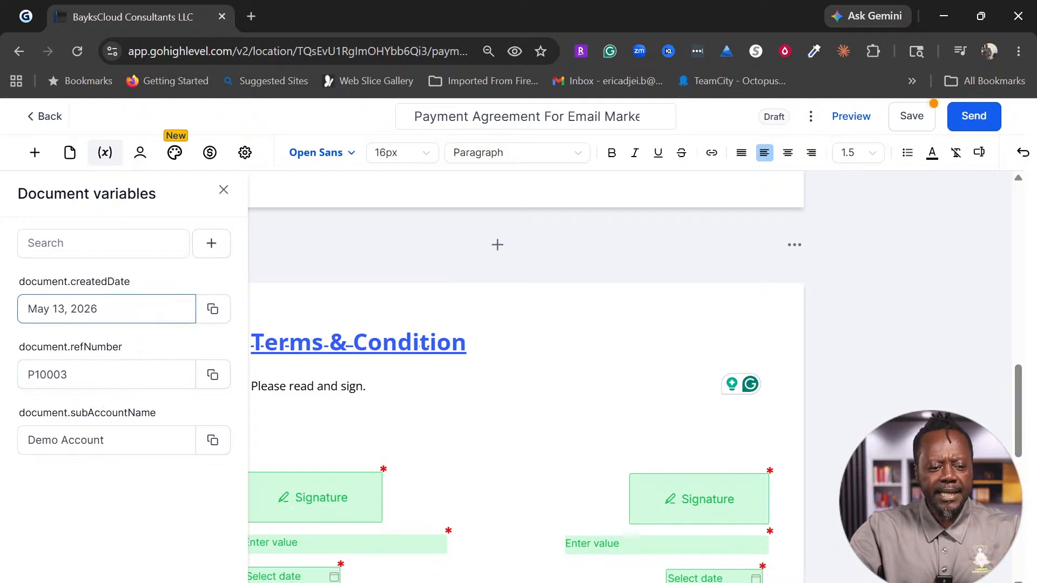
left_click(116, 374)
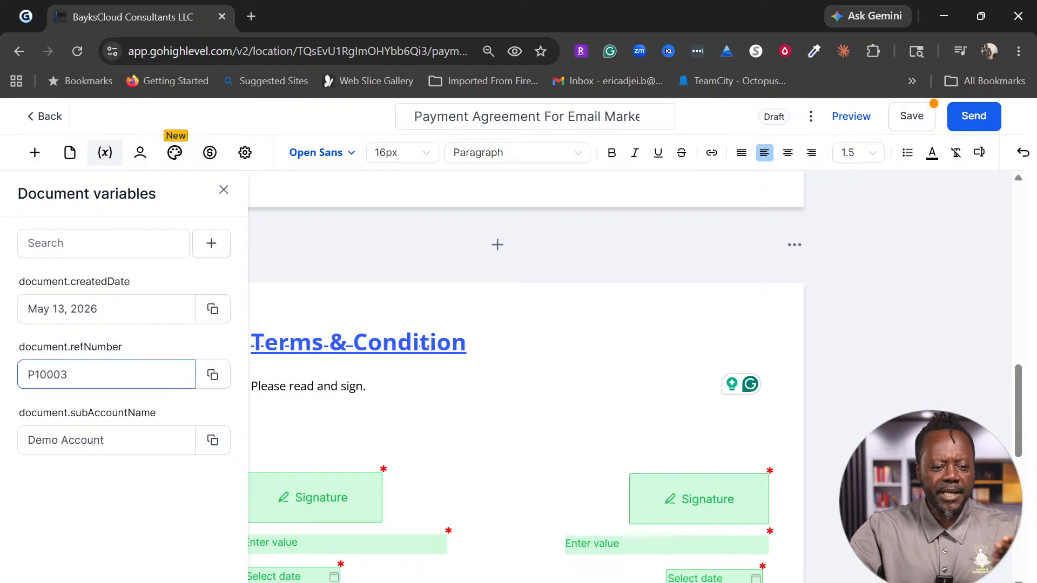
left_click(106, 440)
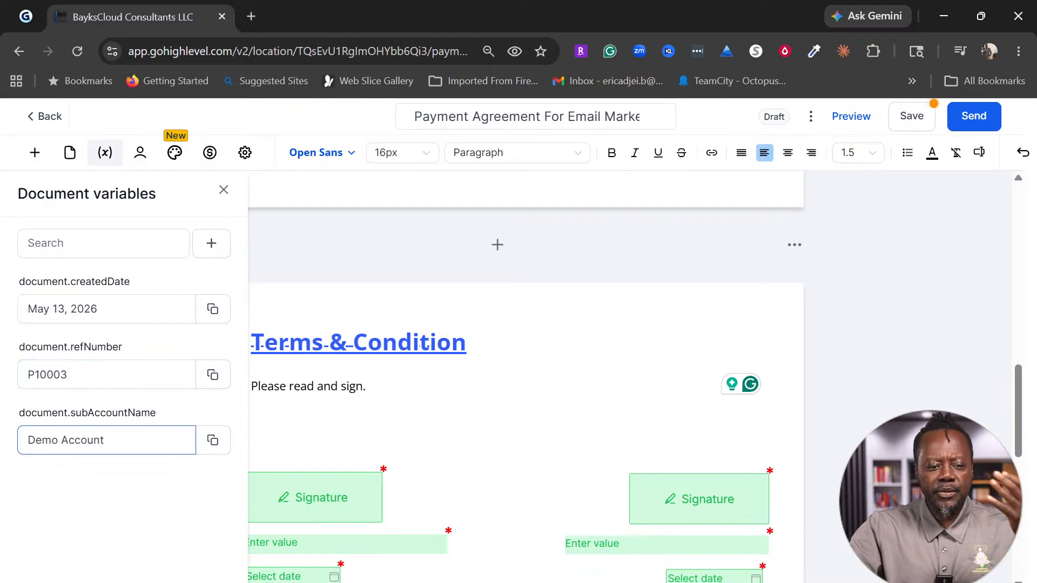
left_click(205, 446)
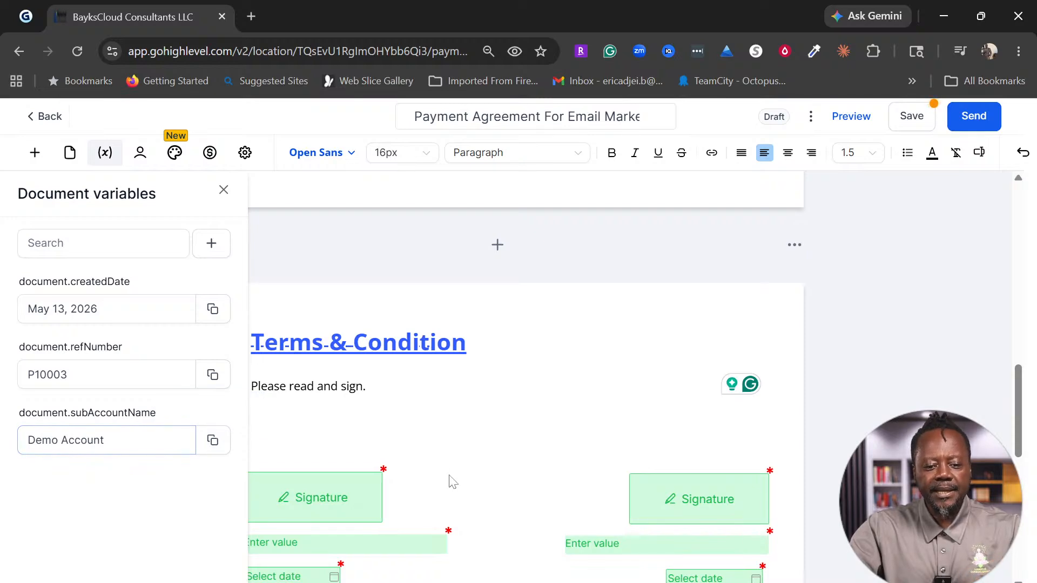
scroll(550, 414, "up", 15)
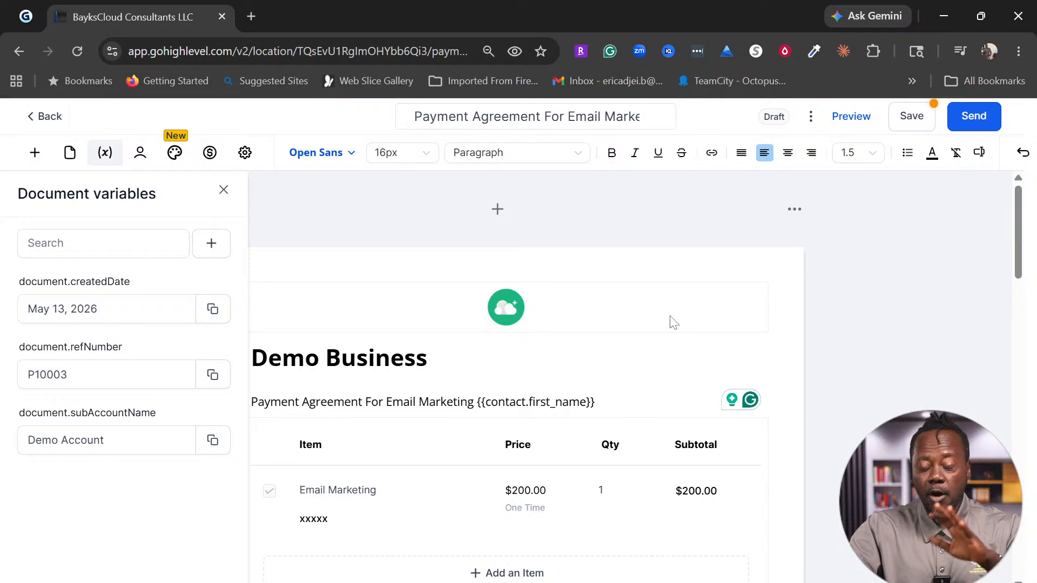
left_click(213, 375)
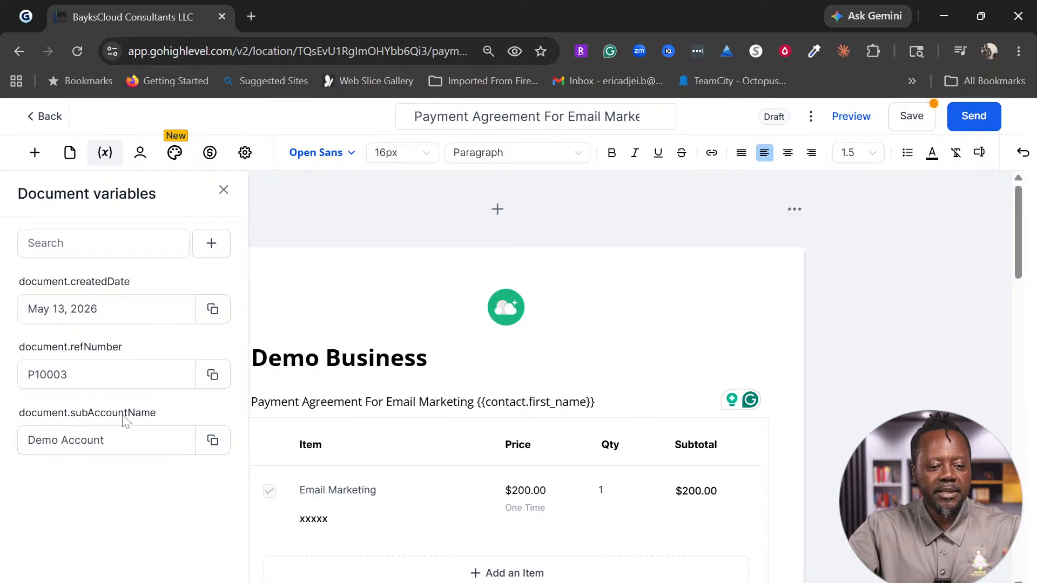
left_click(135, 440)
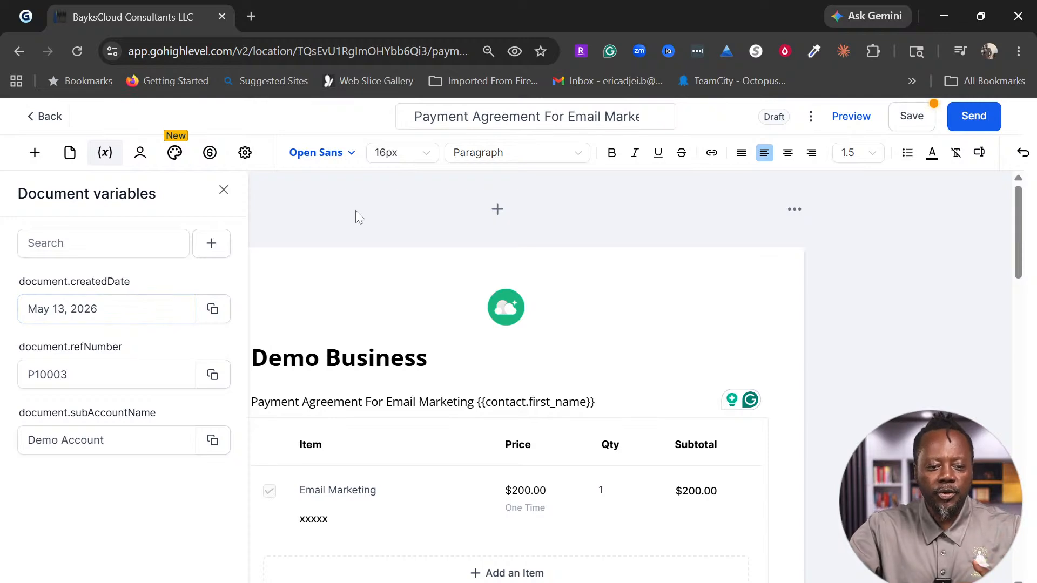
left_click(223, 190)
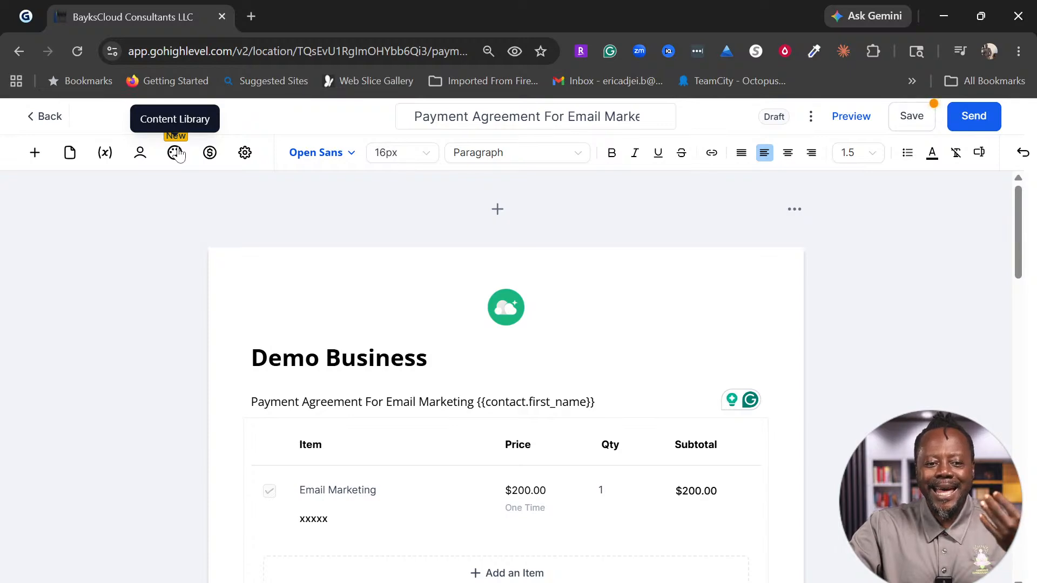
Step: Browse the library of reusable content blocks
left_click(177, 153)
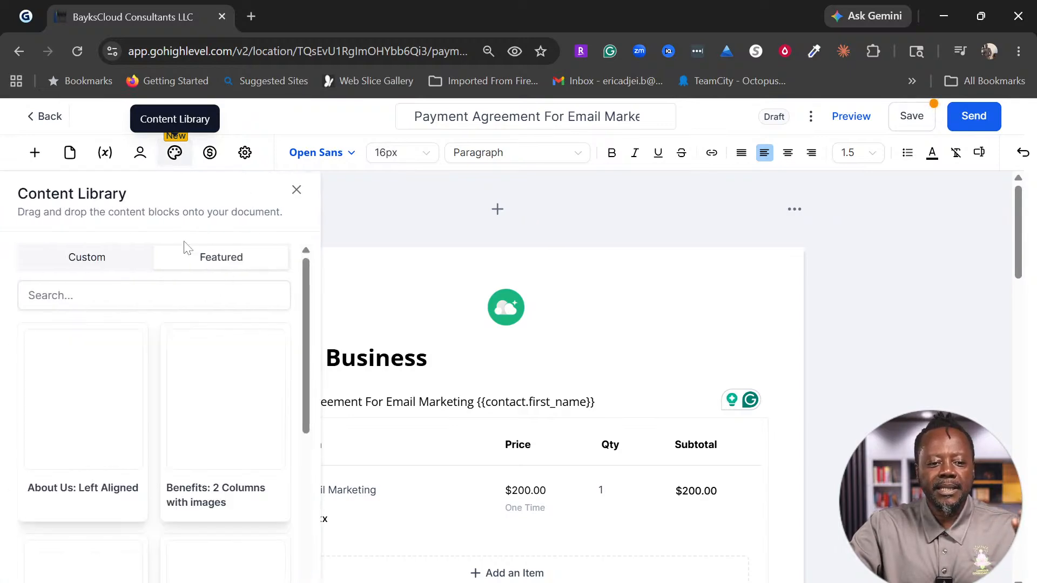
scroll(157, 385, "down", 5)
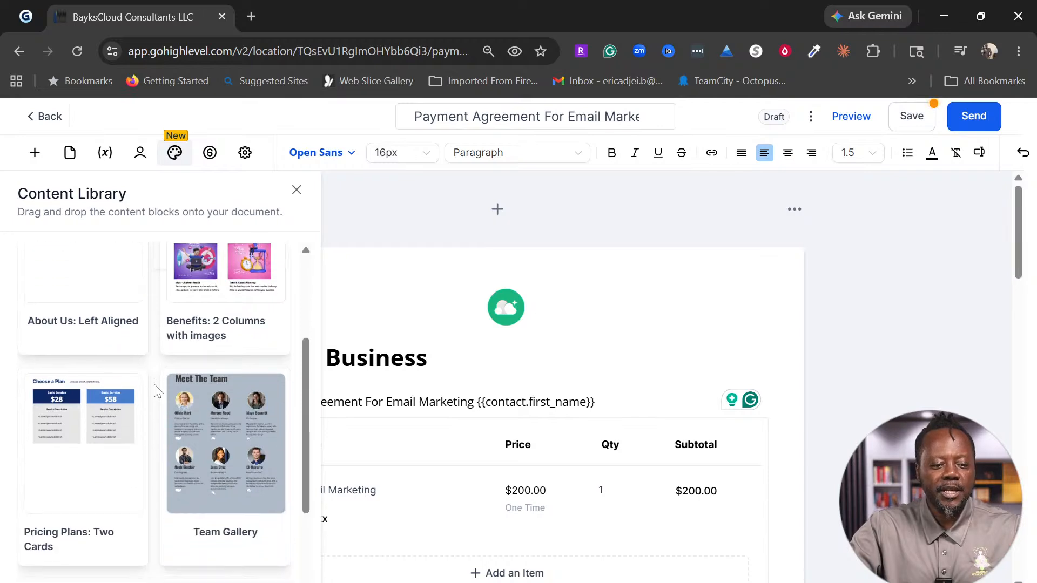
scroll(188, 416, "down", 1)
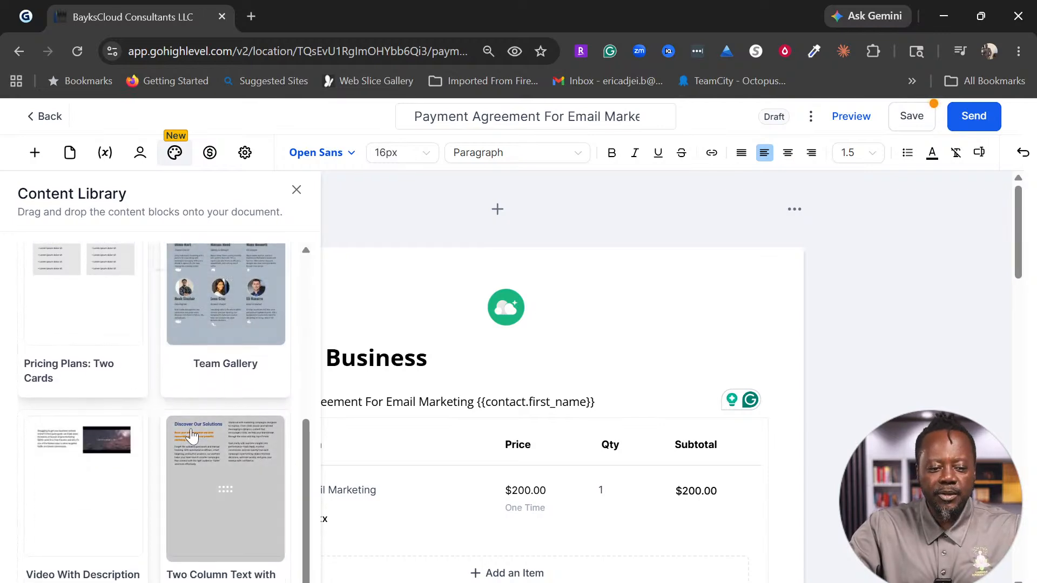
scroll(192, 434, "up", 6)
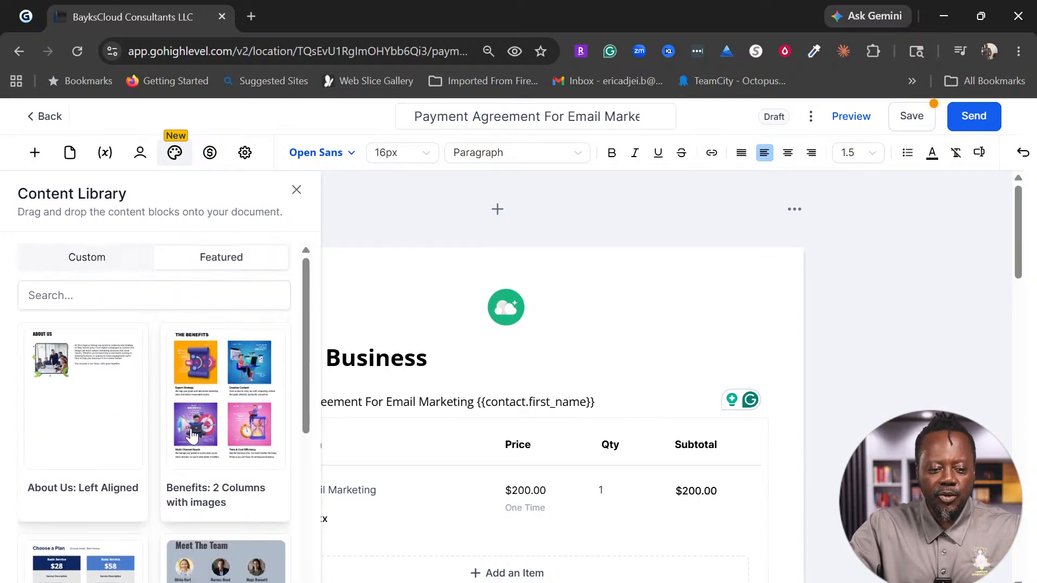
Step: Review the agreement's one-time payment settings, then bring up the document settings
left_click(211, 155)
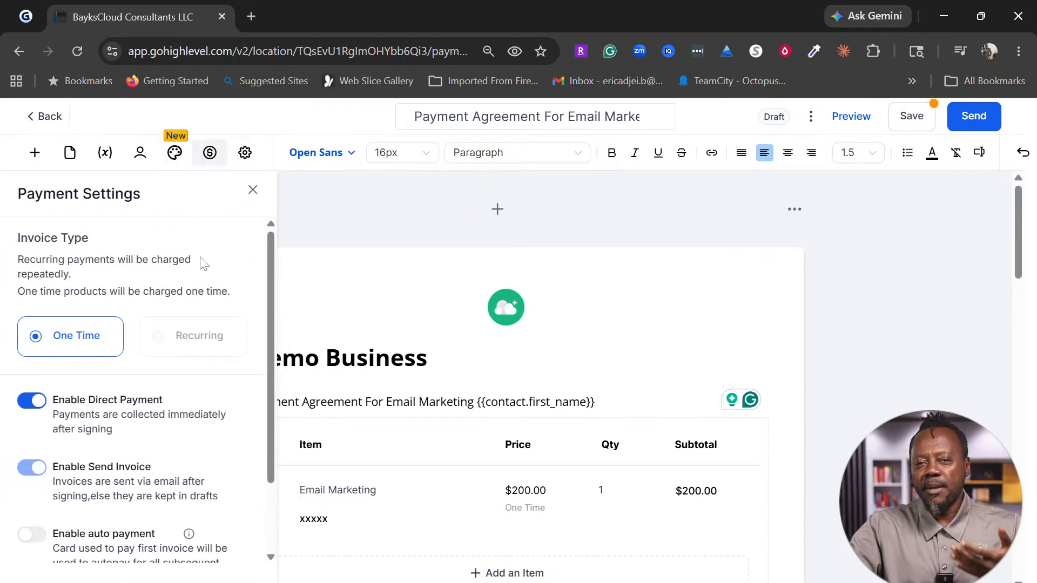
scroll(162, 476, "down", 2)
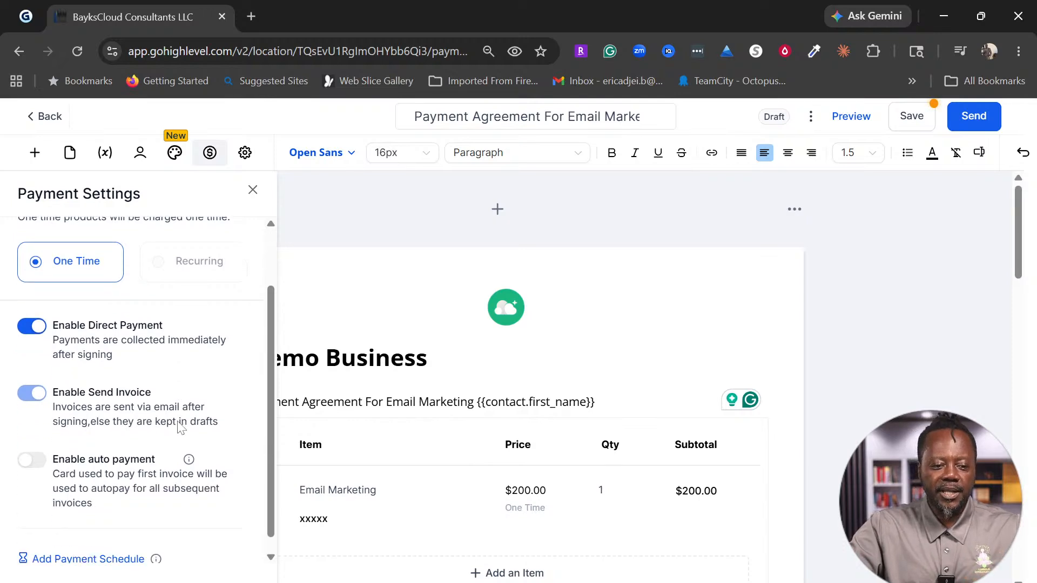
scroll(179, 432, "up", 2)
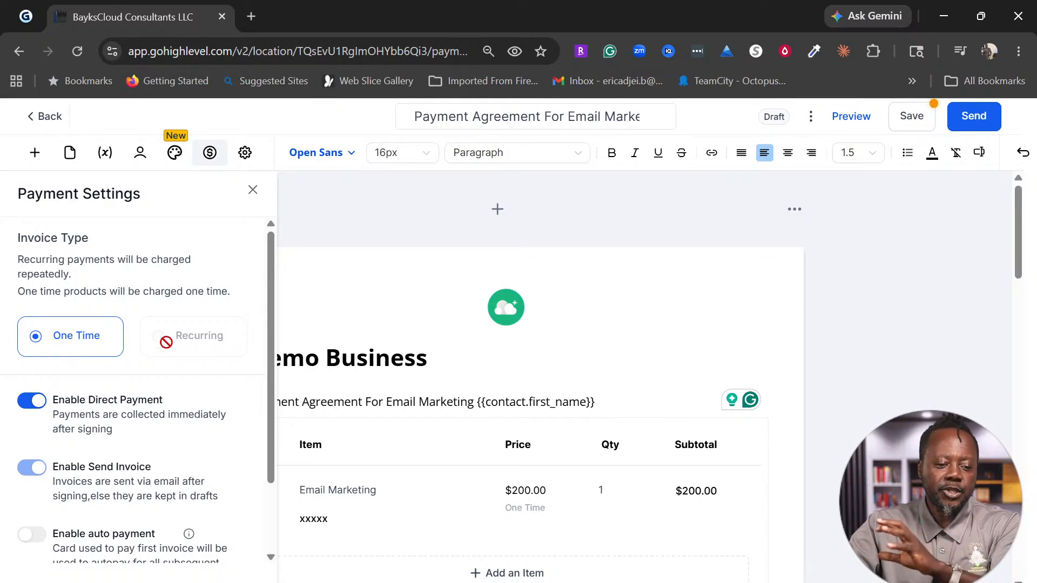
left_click(245, 153)
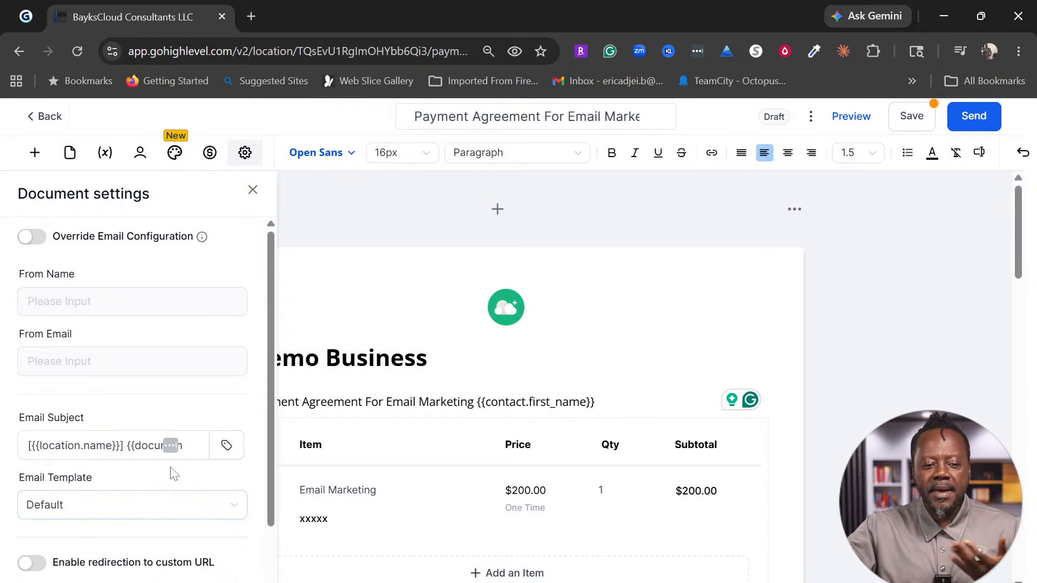
Step: Review the document settings for the signing email, then close them
scroll(135, 494, "down", 4)
scroll(142, 492, "down", 1)
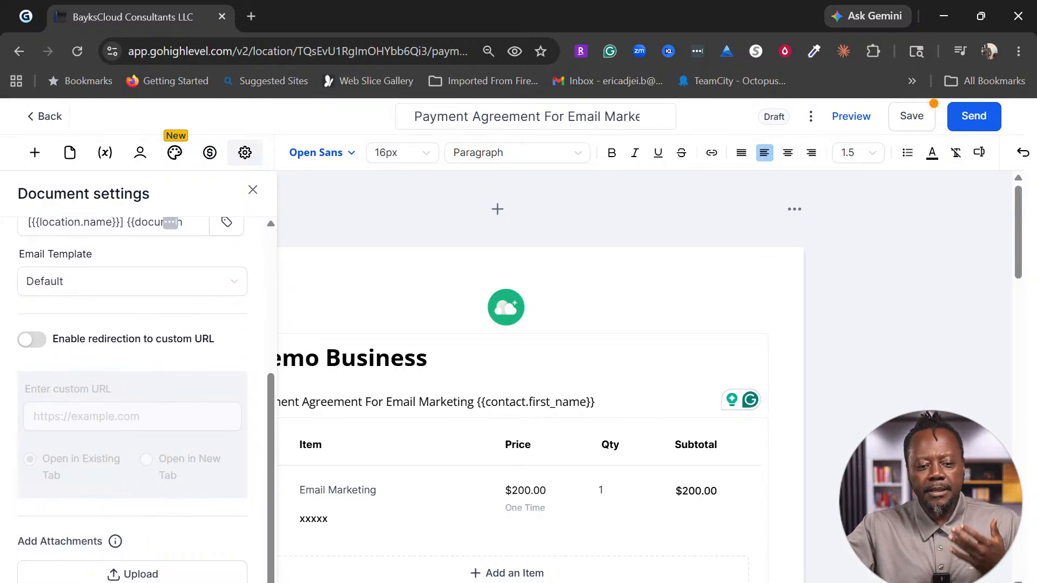
scroll(179, 354, "up", 4)
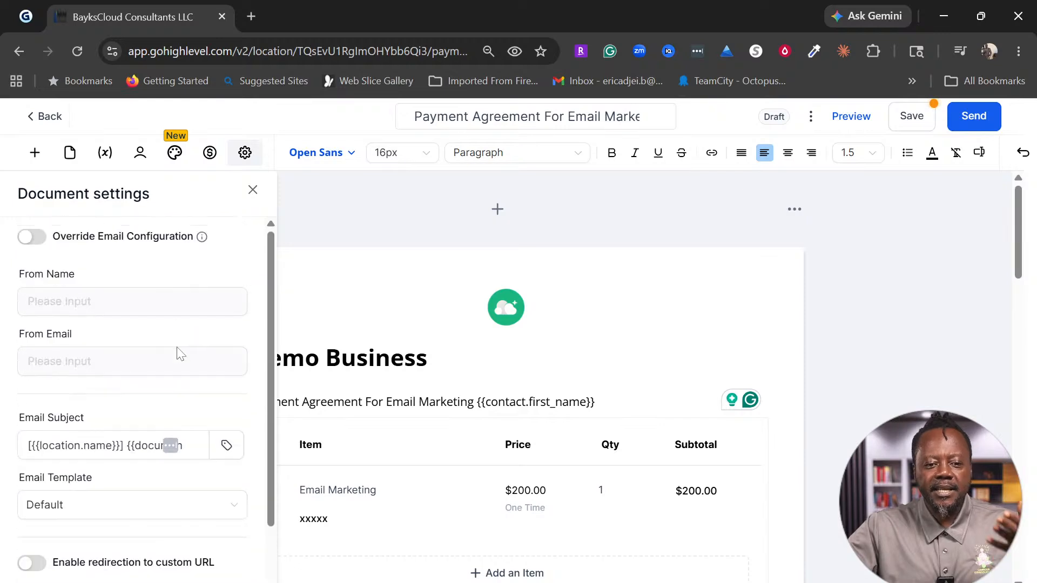
left_click(253, 191)
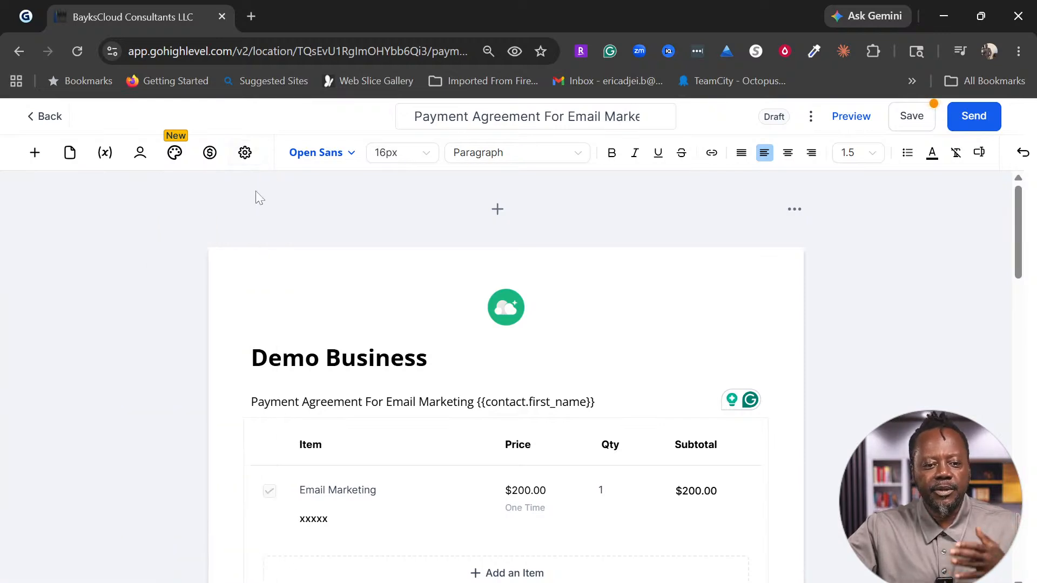
Step: Look over the agreement's signer blocks and bring up its recipients list
scroll(567, 457, "down", 5)
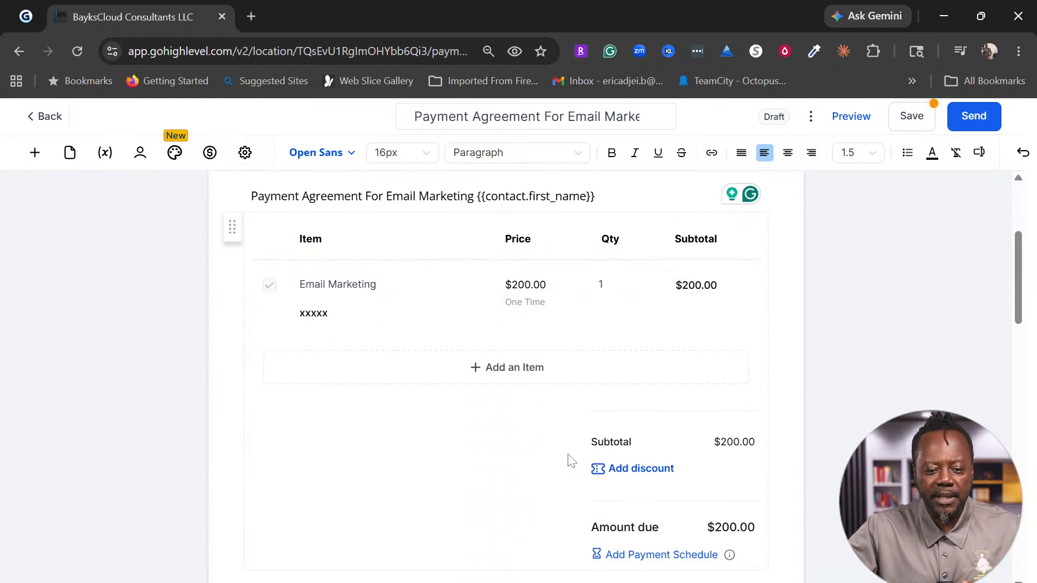
scroll(469, 426, "down", 6)
scroll(468, 426, "down", 9)
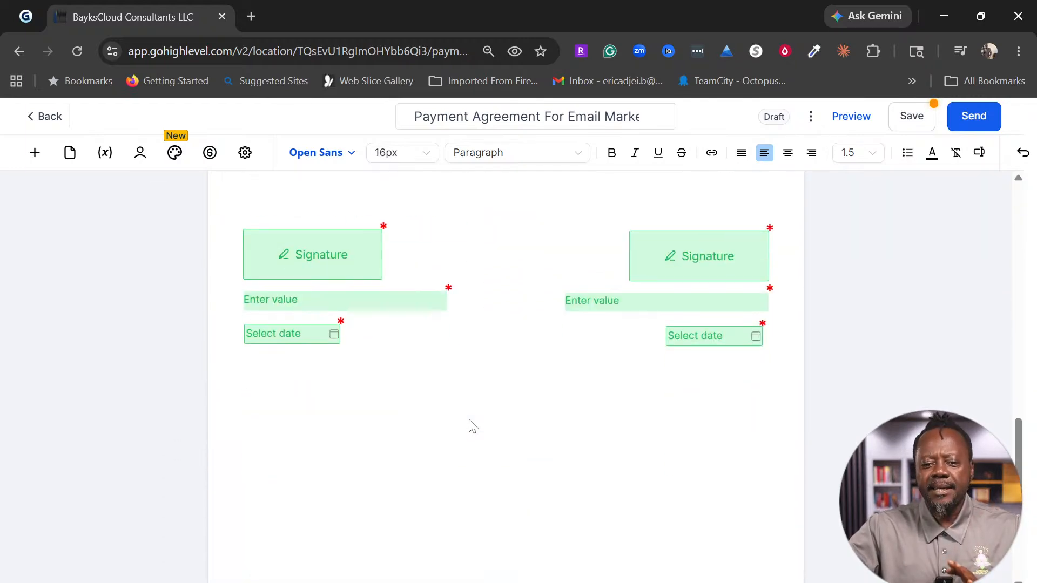
scroll(357, 426, "up", 3)
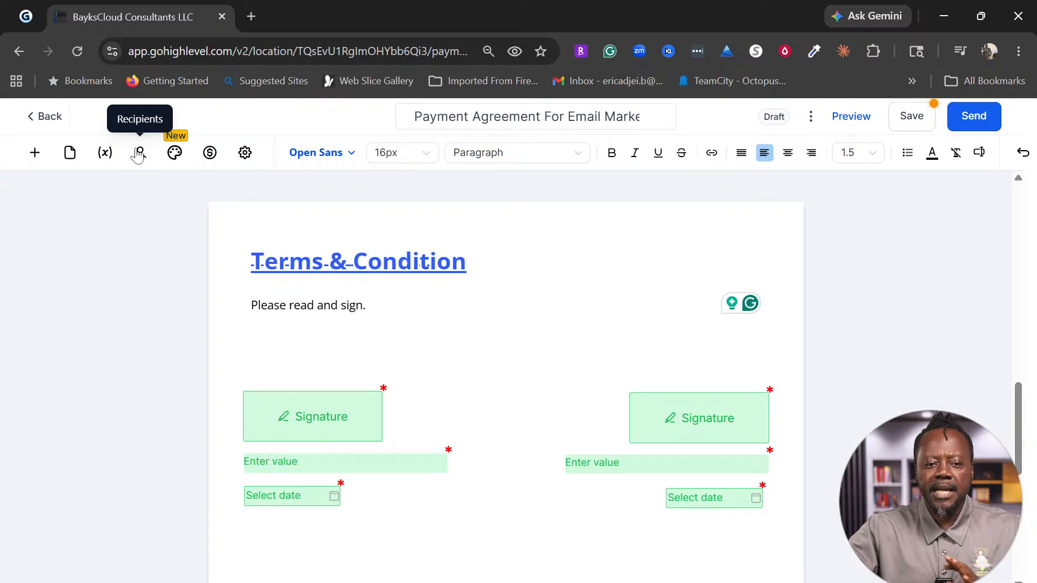
left_click(139, 154)
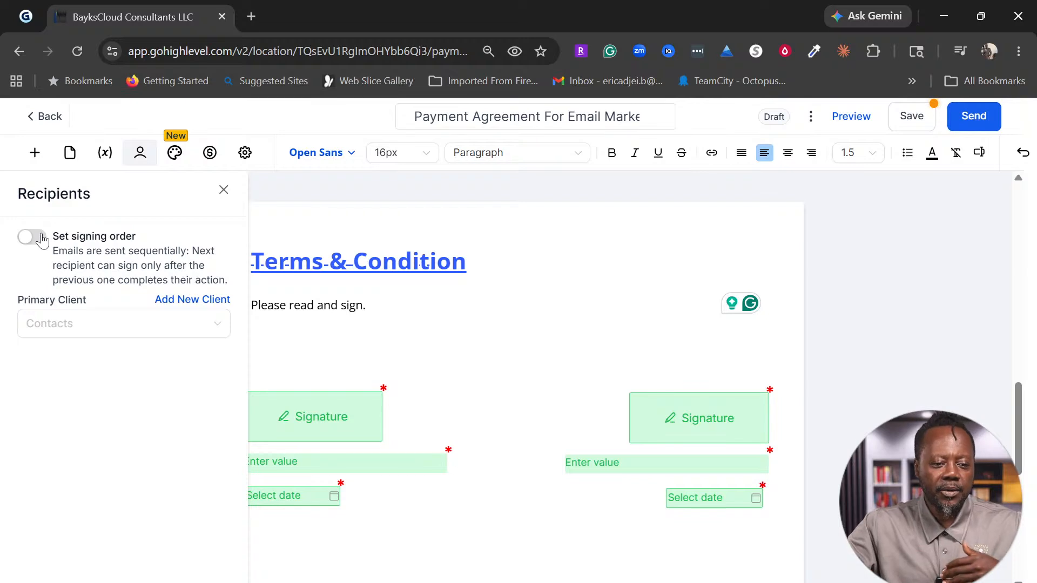
Step: Enable sequential signing order and choose the primary client contact, then close the recipients panel
left_click(42, 240)
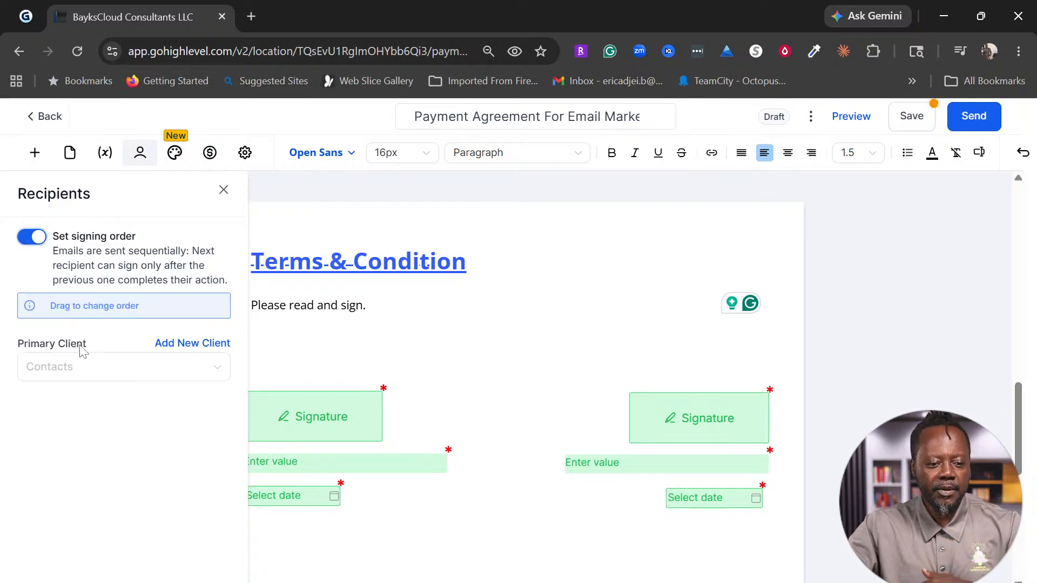
left_click(163, 382)
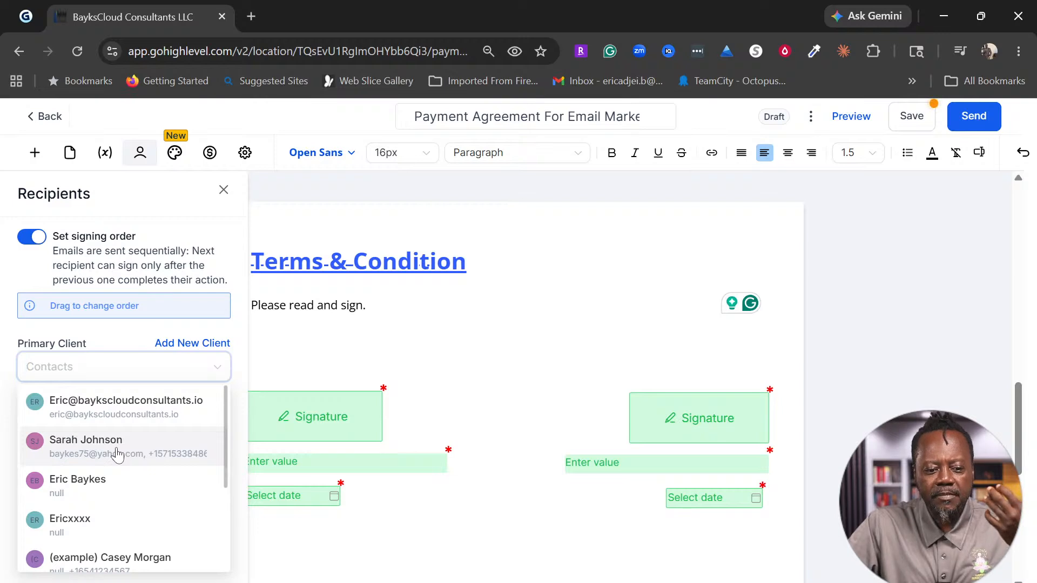
left_click(117, 455)
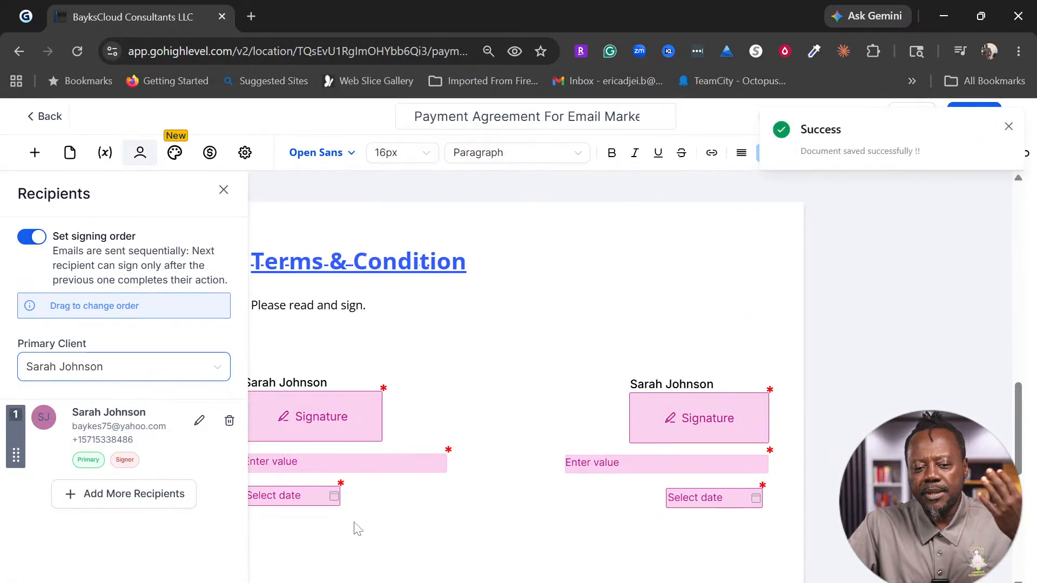
left_click(154, 503)
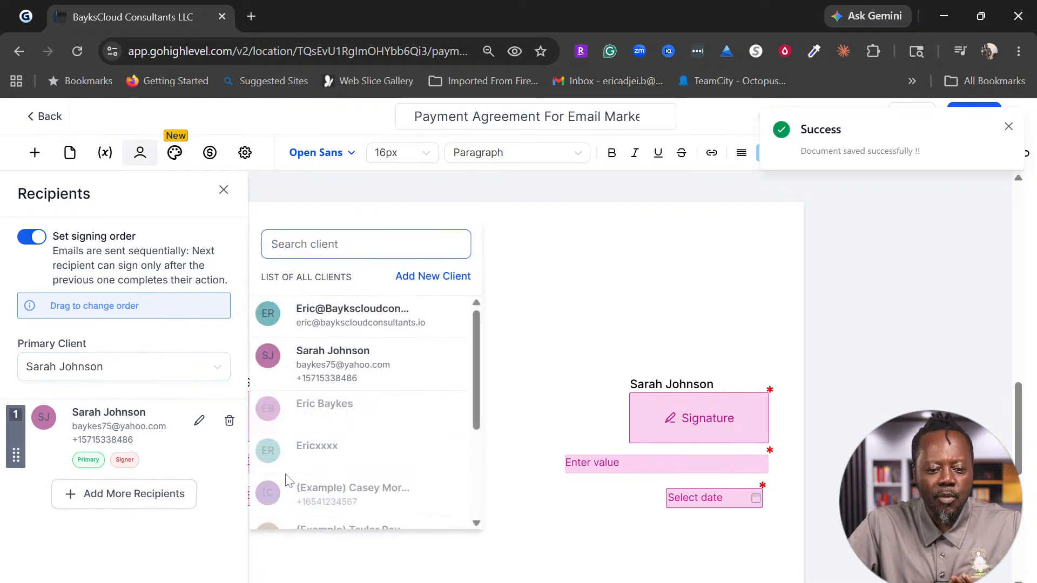
scroll(355, 429, "down", 3)
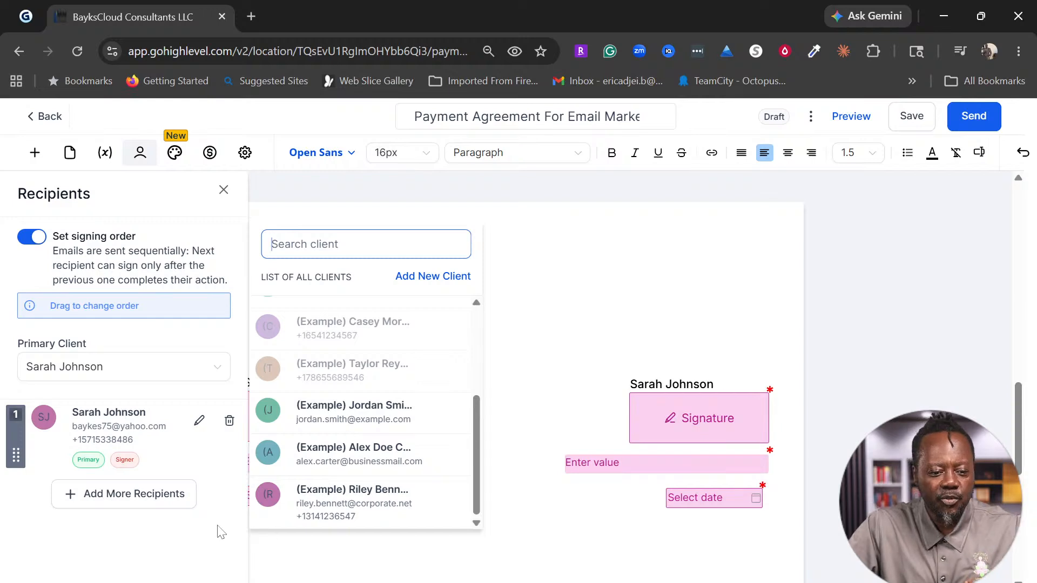
left_click(202, 540)
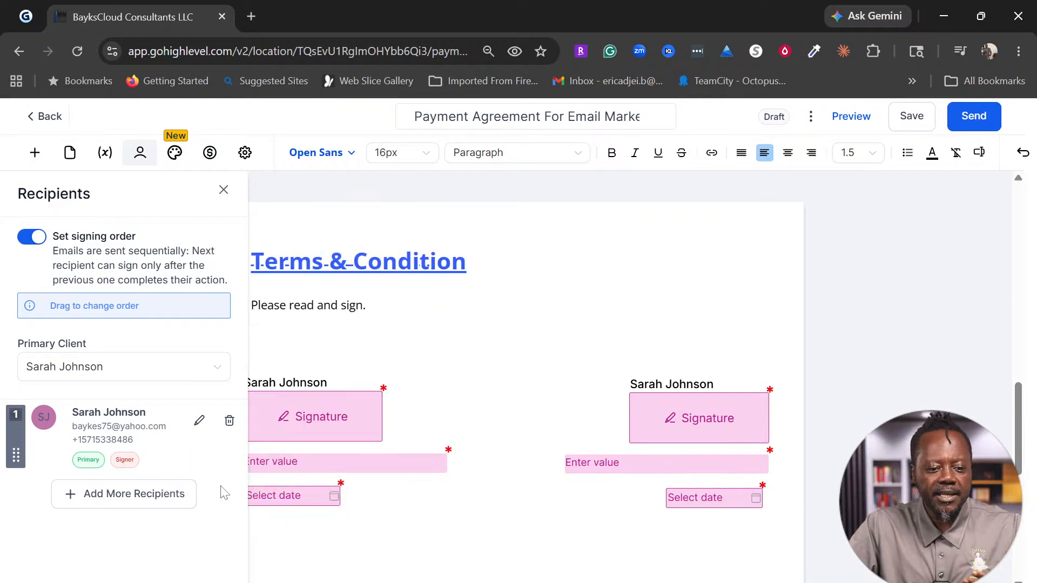
left_click(371, 529)
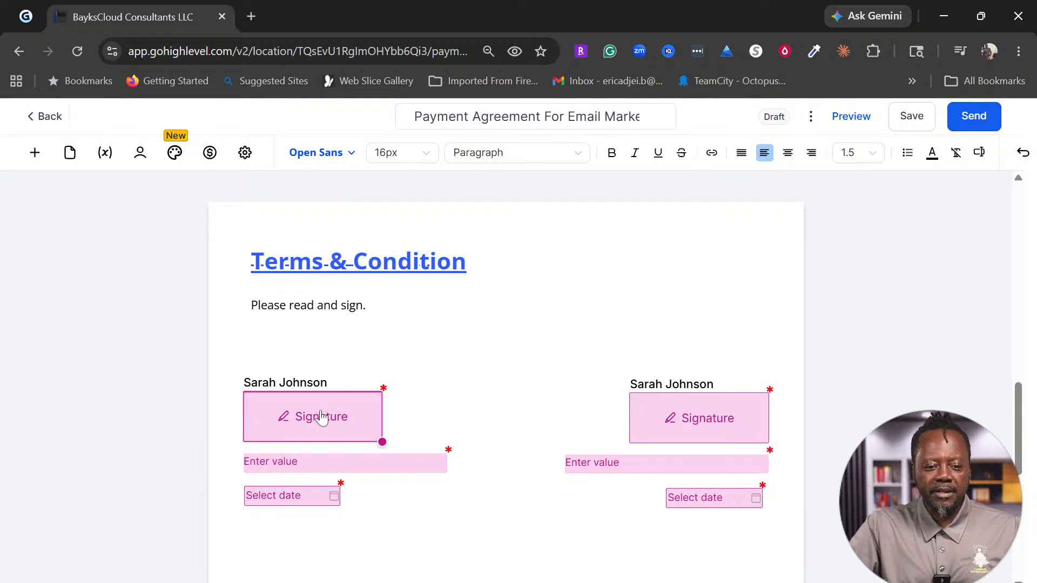
Step: Make yourself the signer of the right-hand signature, value and date fields
left_click(705, 424)
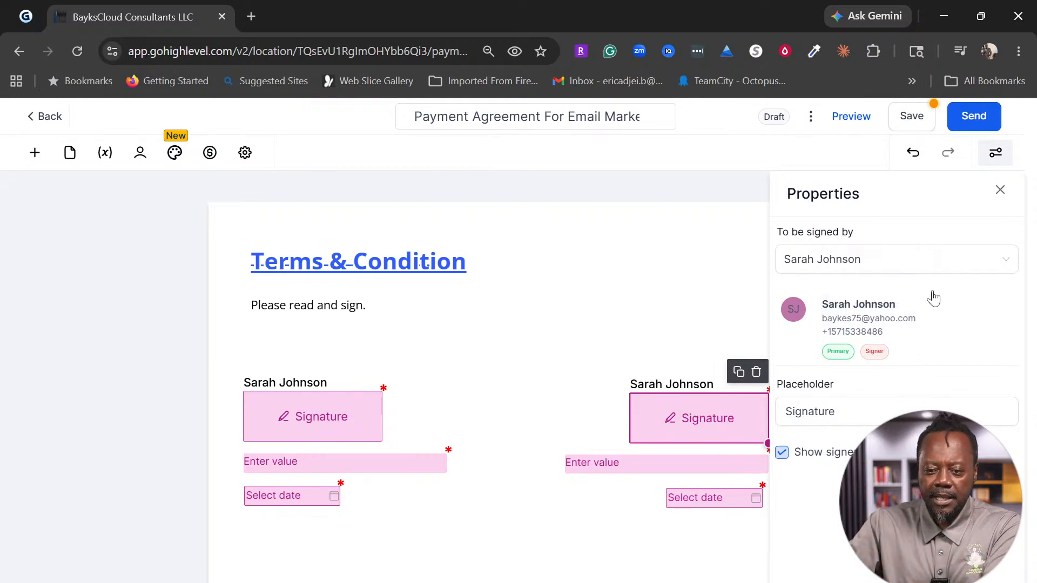
left_click(926, 266)
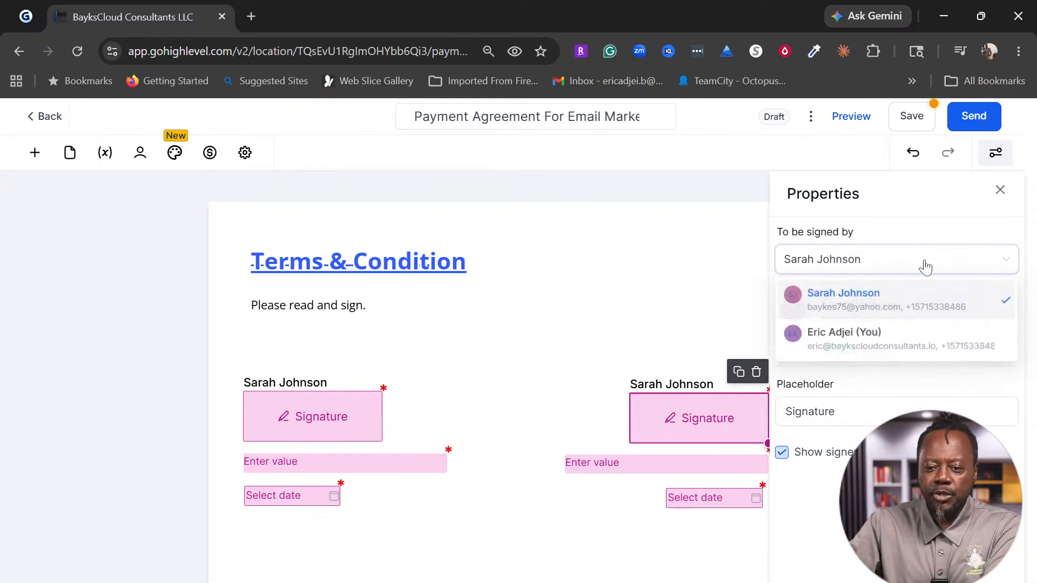
left_click(875, 348)
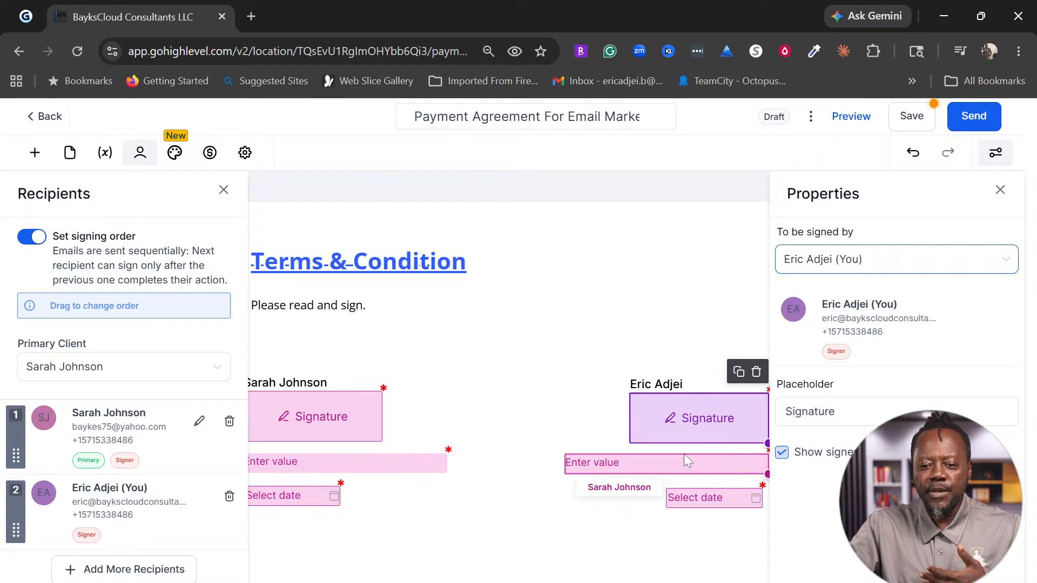
left_click(706, 325)
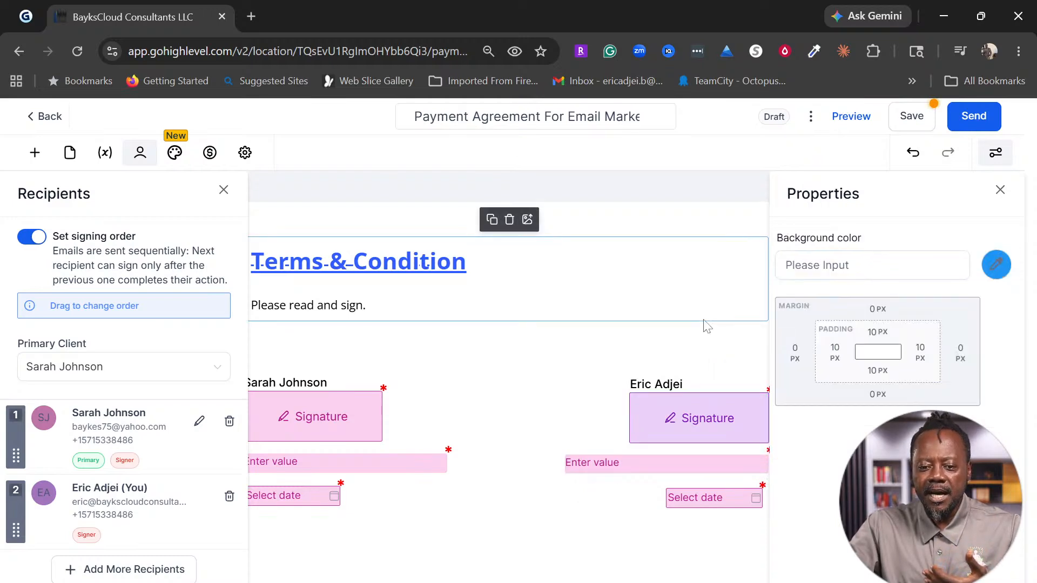
left_click(645, 463)
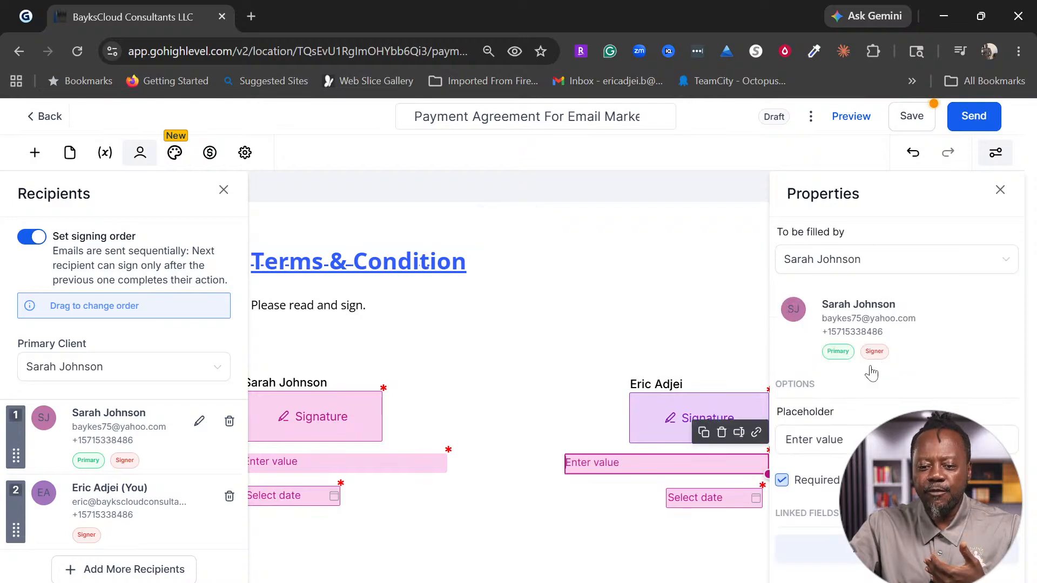
left_click(870, 276)
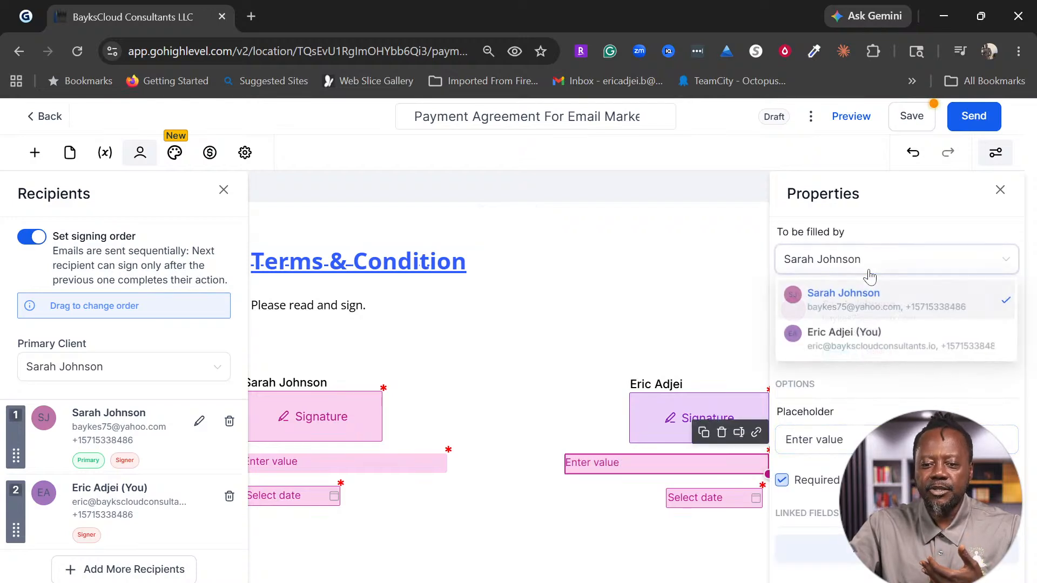
left_click(854, 339)
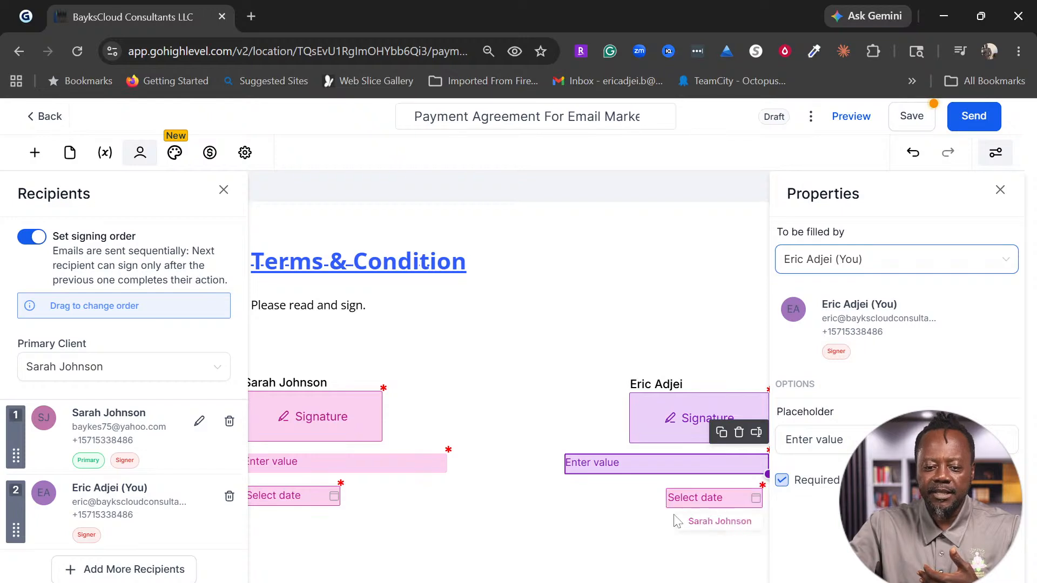
left_click(697, 499)
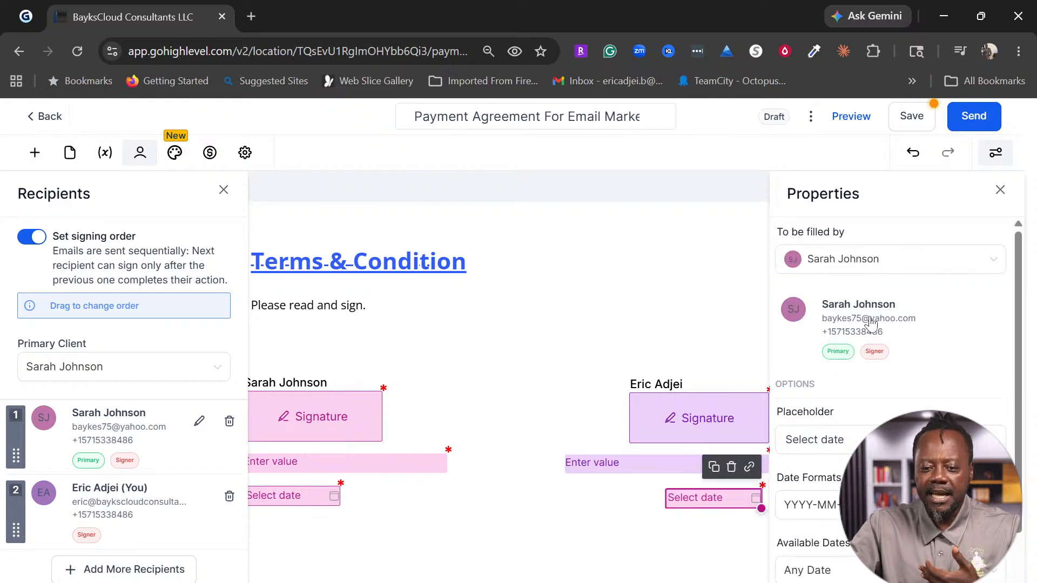
left_click(936, 269)
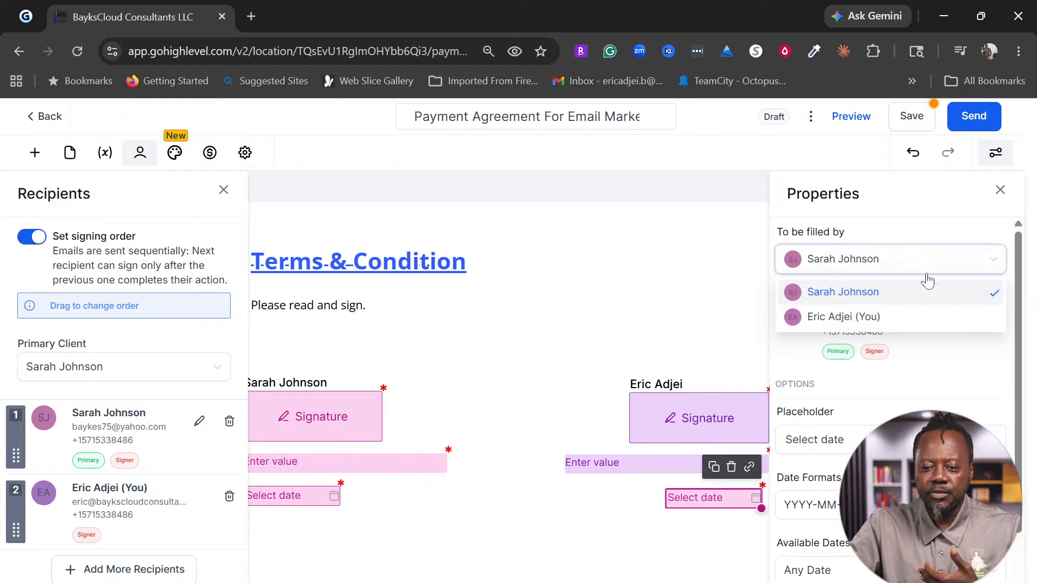
left_click(857, 319)
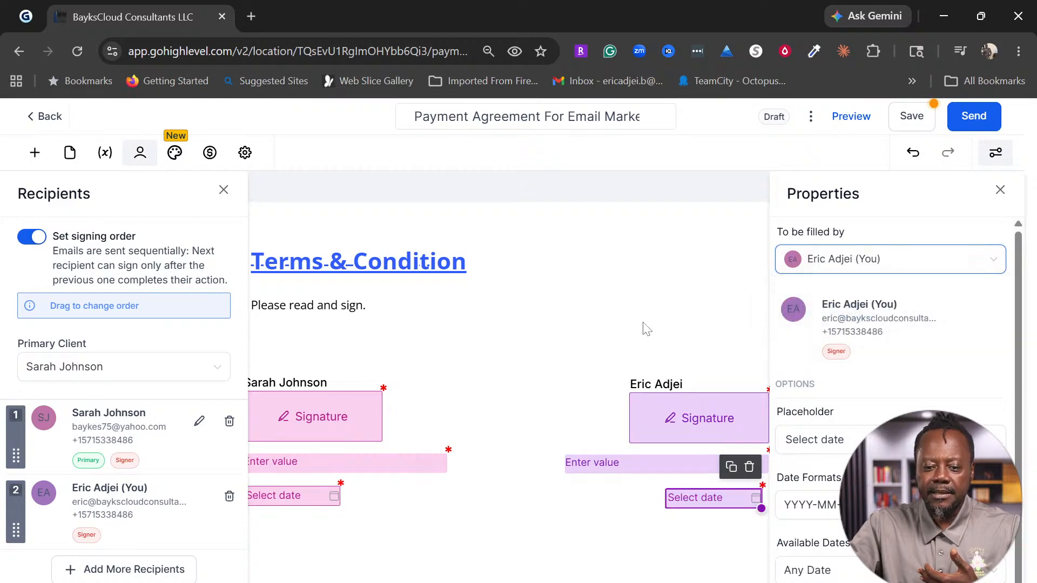
left_click(645, 328)
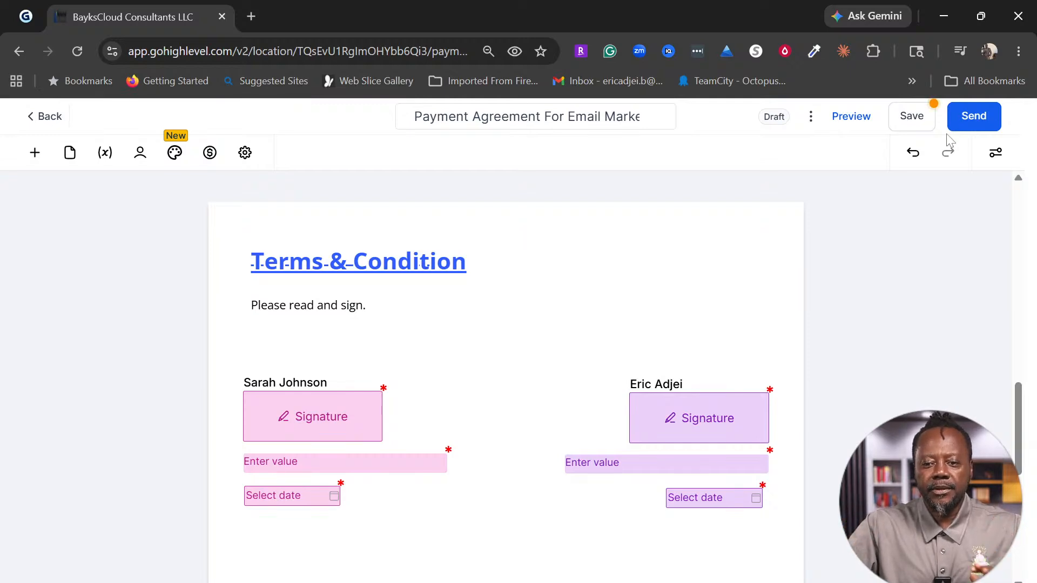
Step: Save the agreement and choose to send it by email
left_click(917, 124)
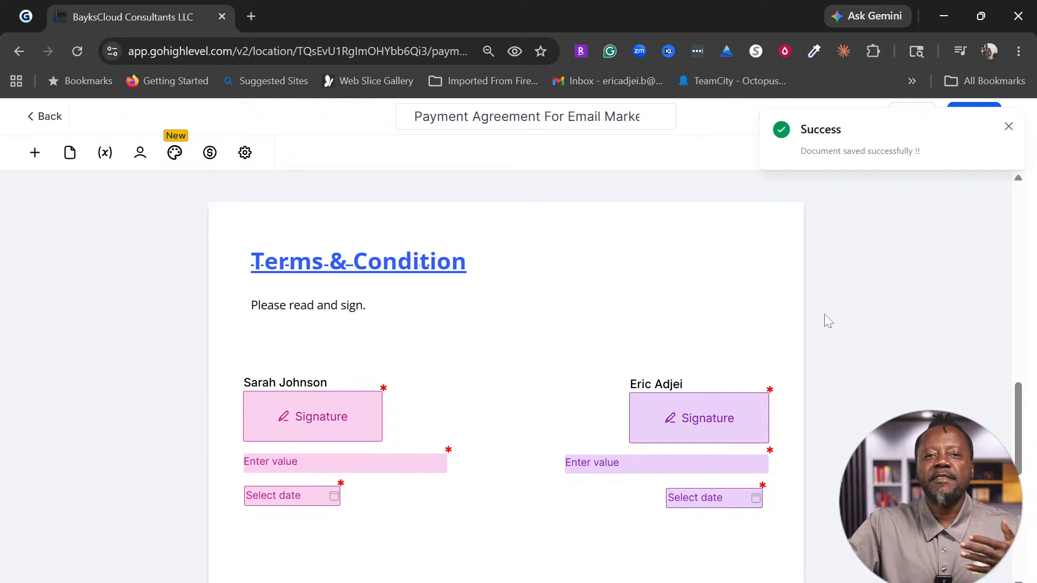
left_click(1008, 130)
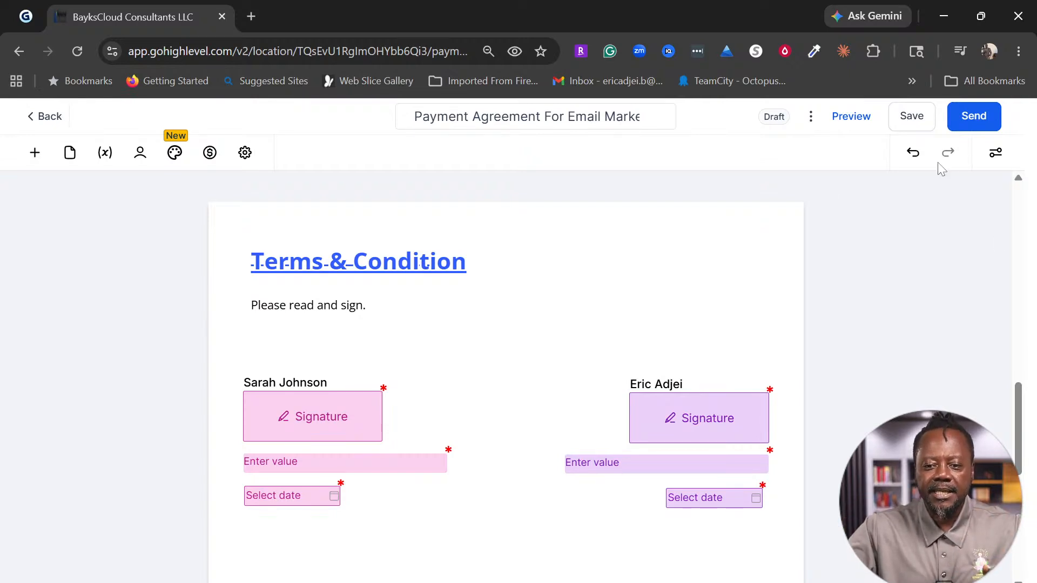
left_click(975, 119)
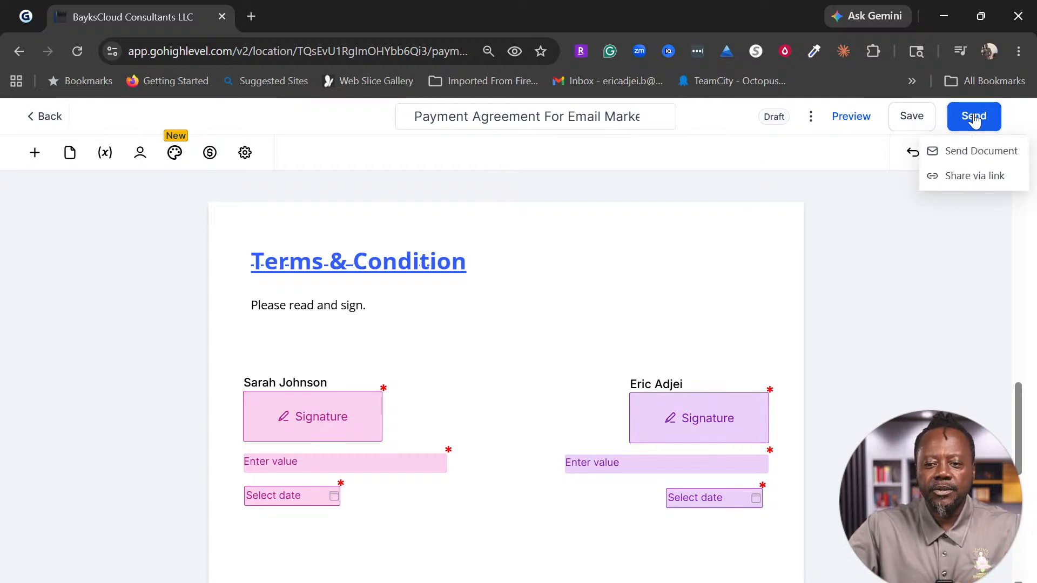
left_click(975, 152)
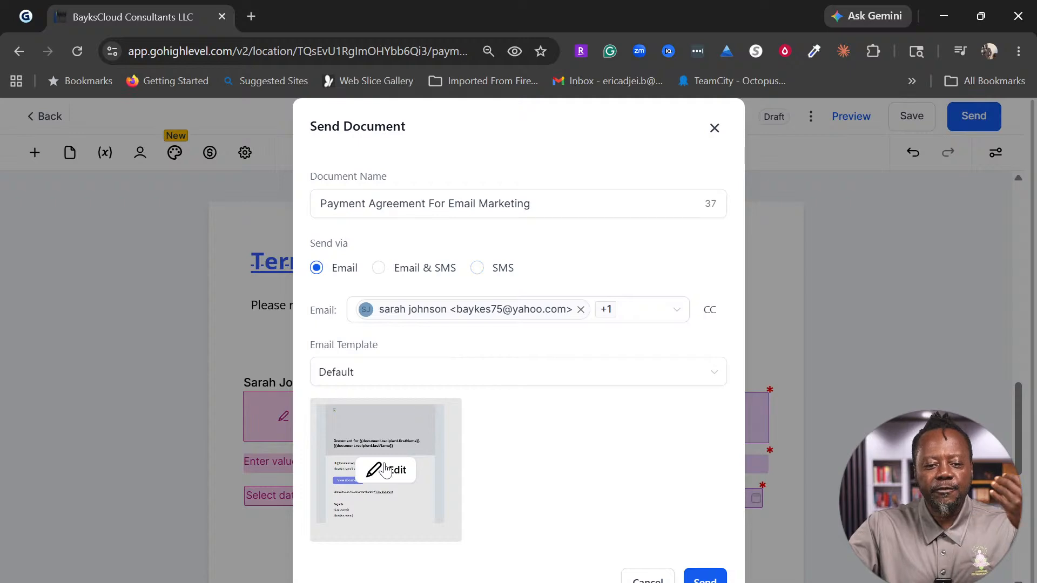
Step: Edit the Default email template that accompanies the document
scroll(423, 456, "down", 1)
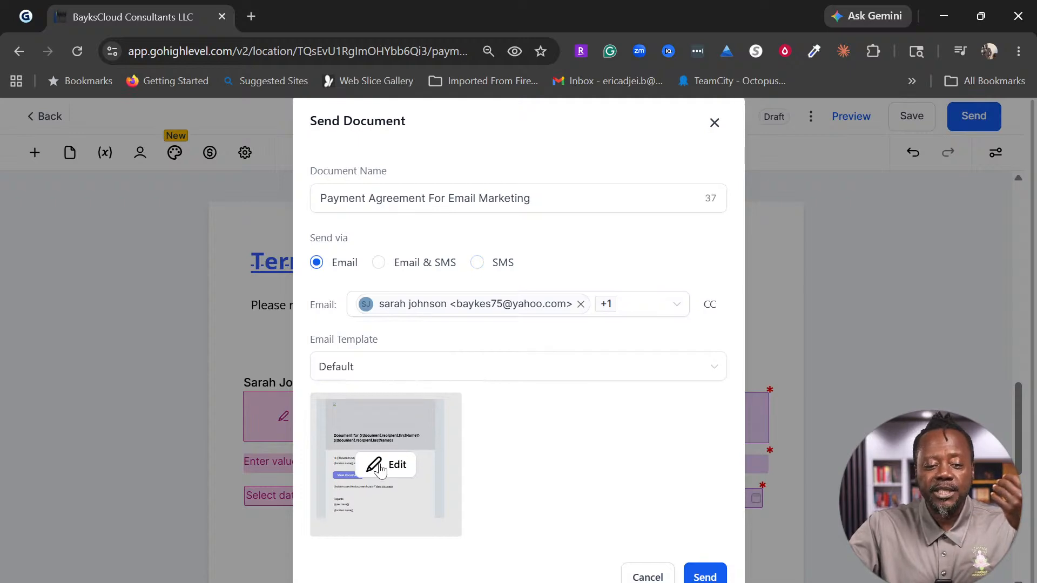
left_click(380, 469)
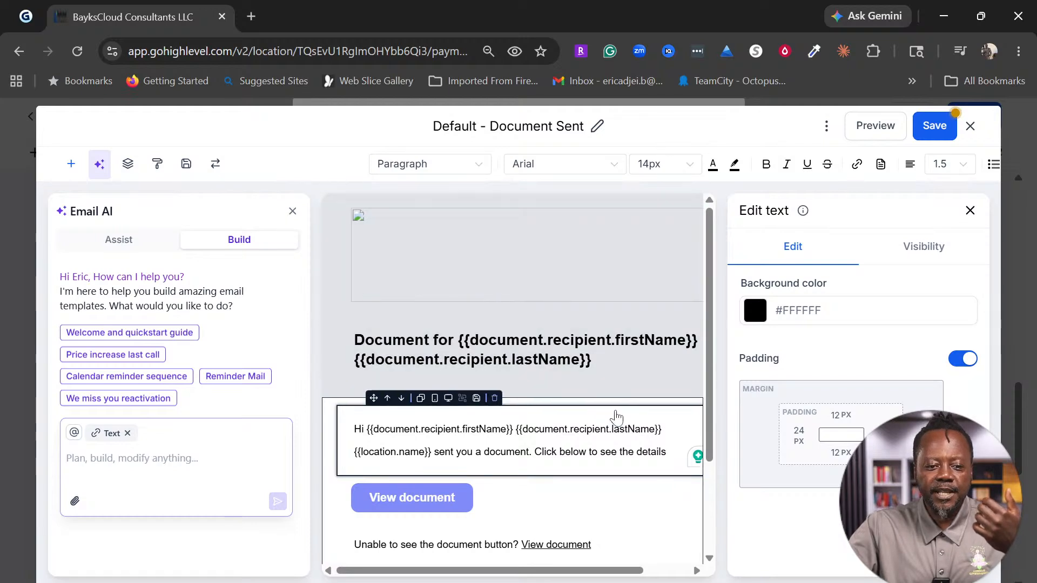
Step: Save the Default - Document Sent email template and close the template editor
scroll(615, 416, "down", 3)
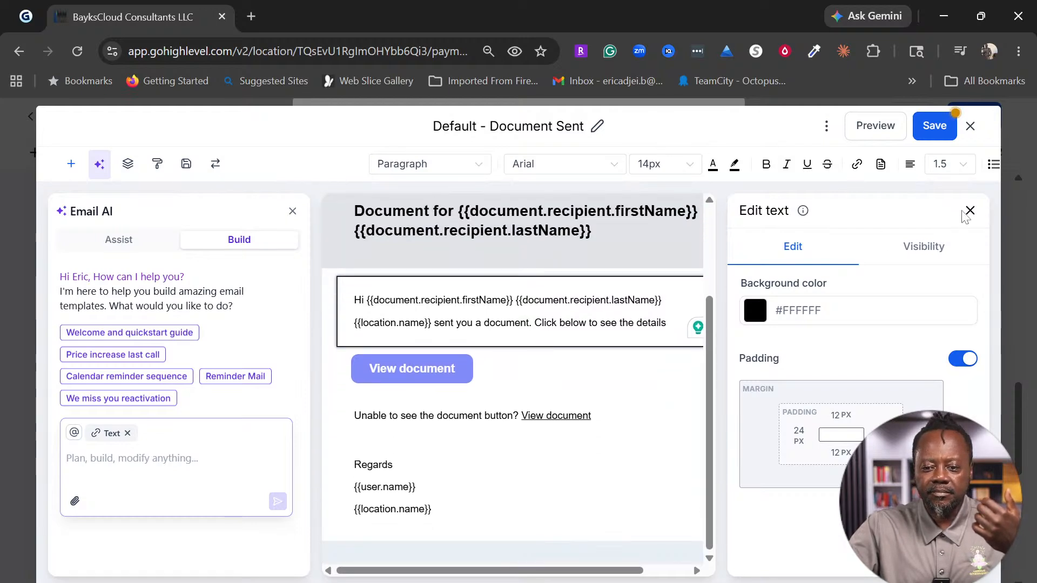
left_click(971, 212)
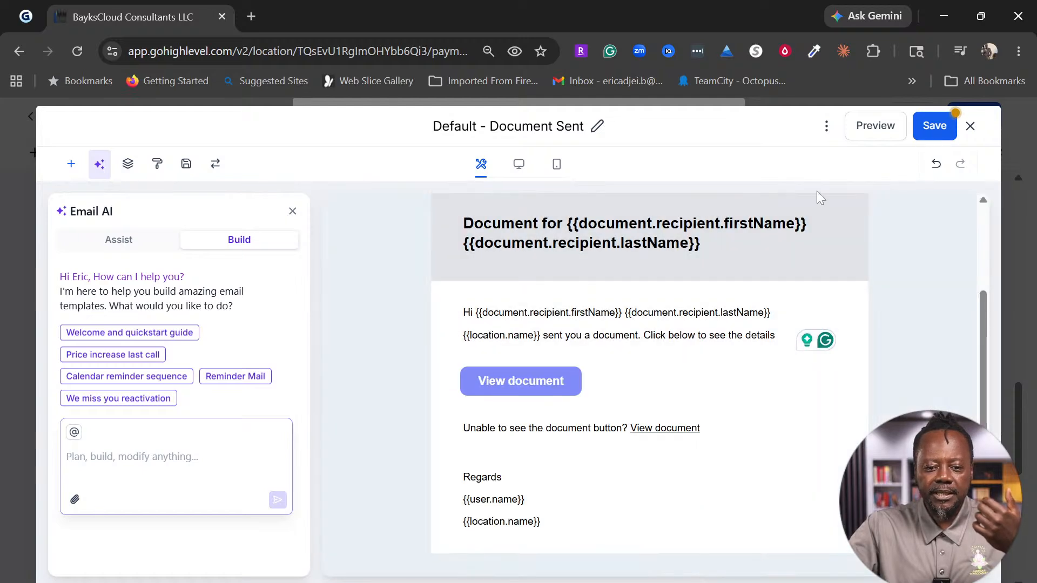
left_click(932, 127)
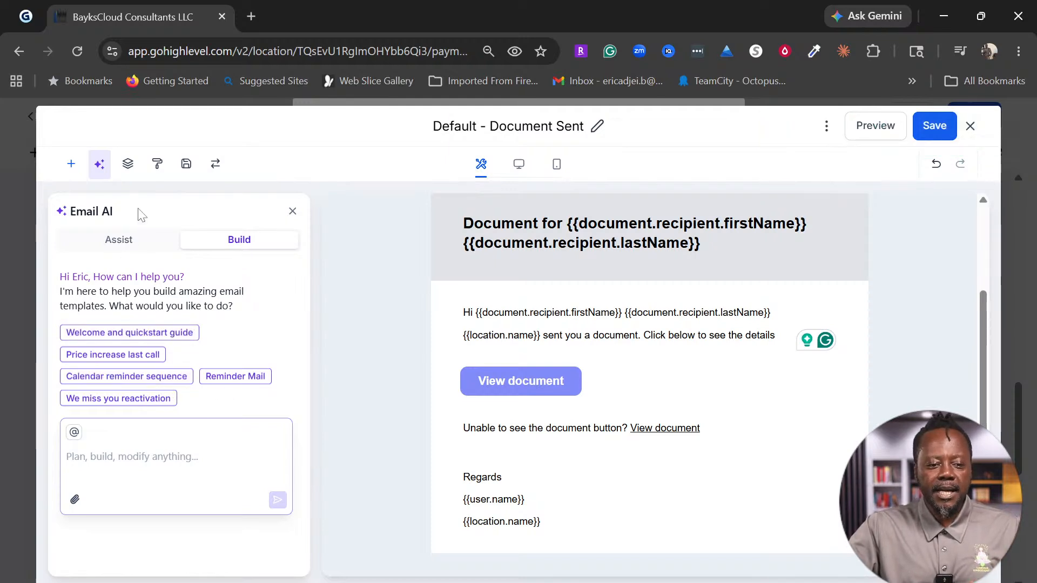
left_click(971, 128)
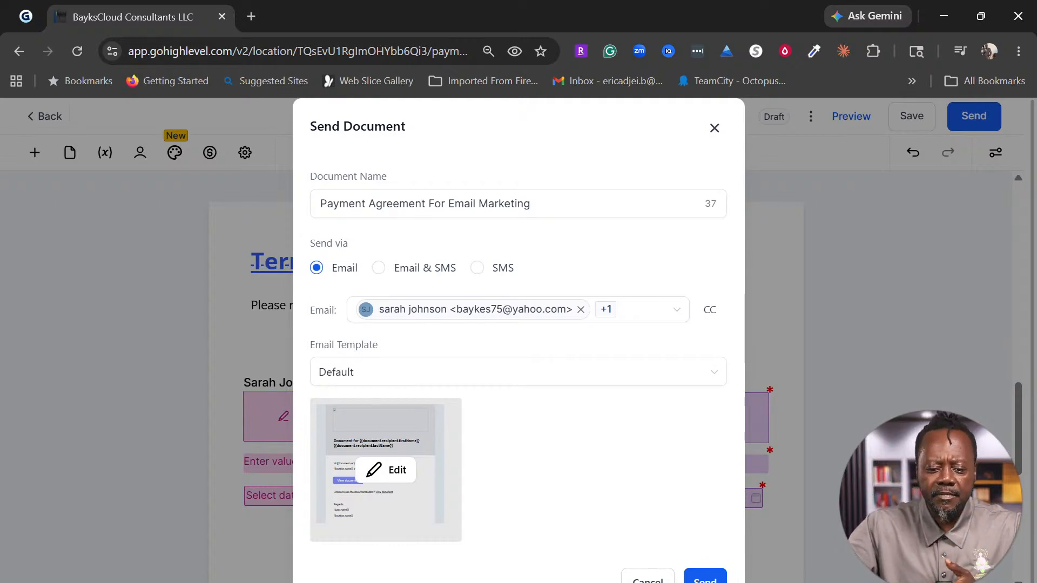
Step: Send the agreement to both signers, then find it under Waiting for others and open its actions
left_click(705, 581)
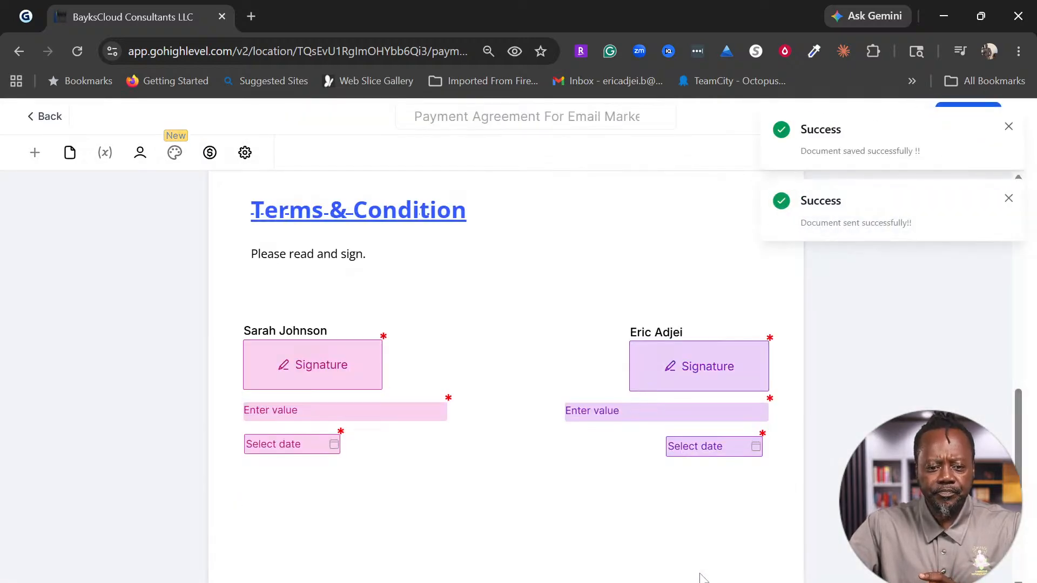
left_click(40, 123)
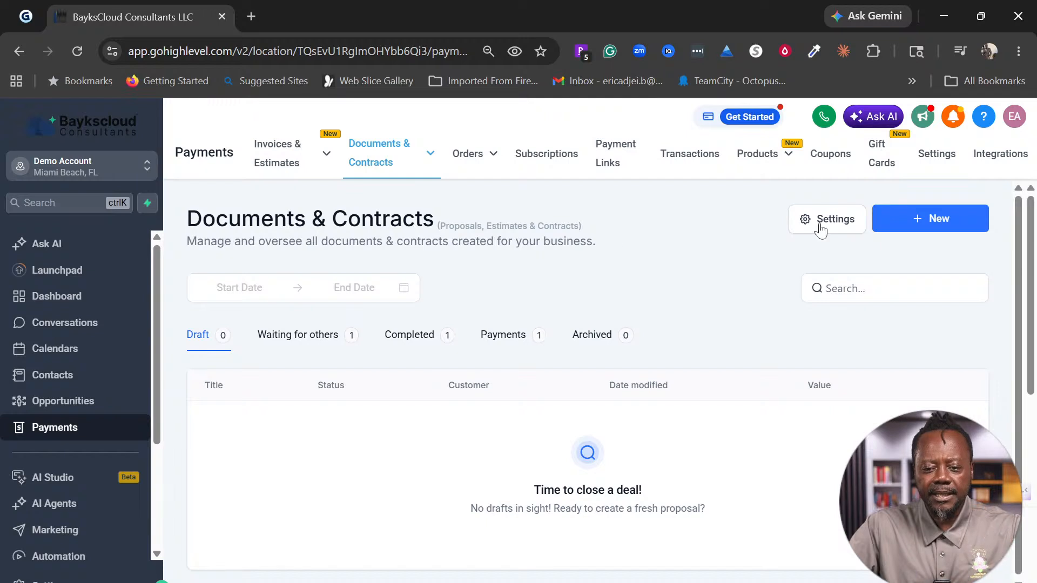
mouse_move(282, 172)
mouse_move(424, 162)
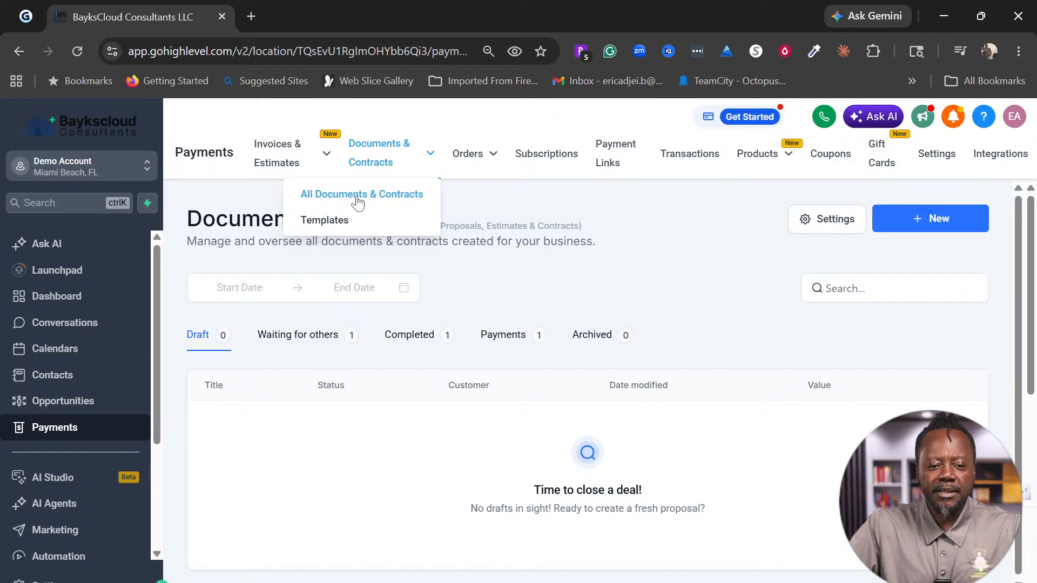
left_click(330, 228)
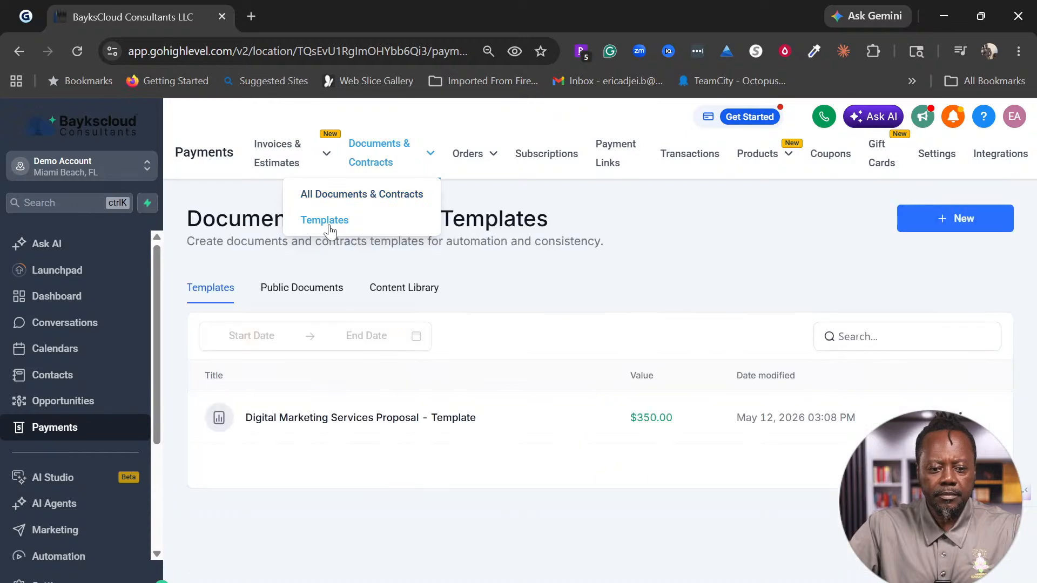
left_click(358, 198)
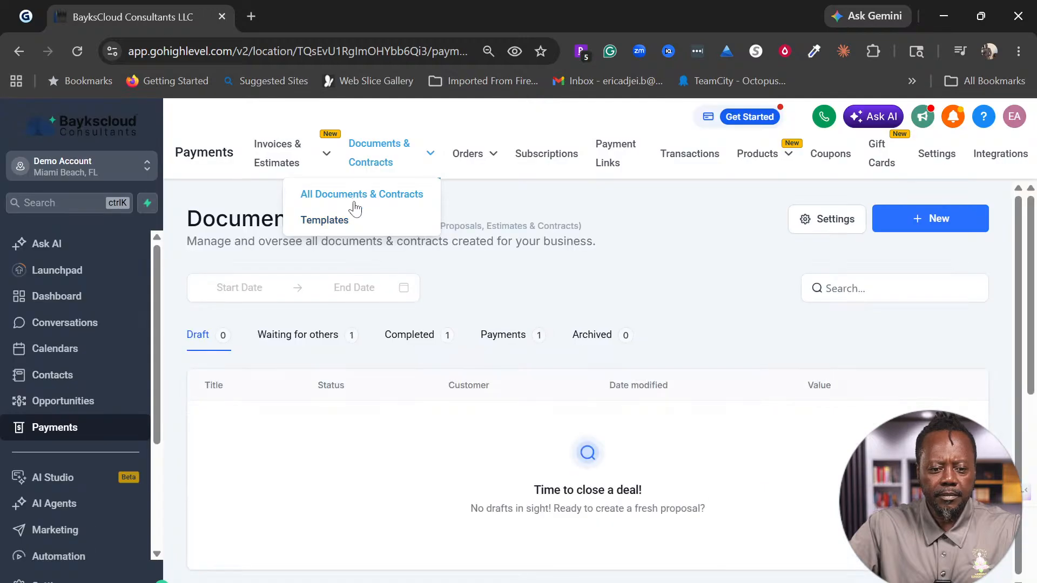
left_click(287, 341)
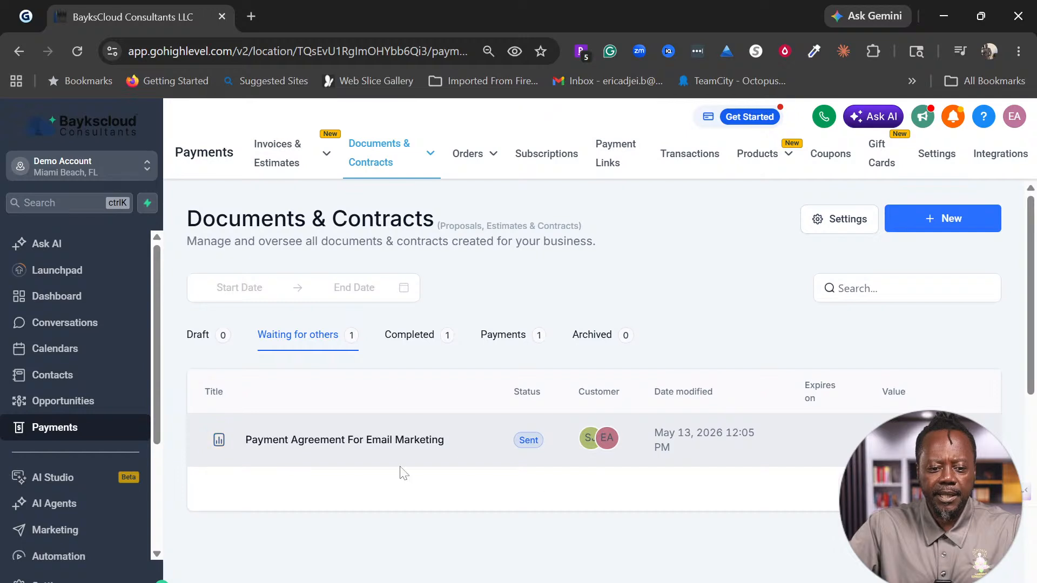
left_click(989, 440)
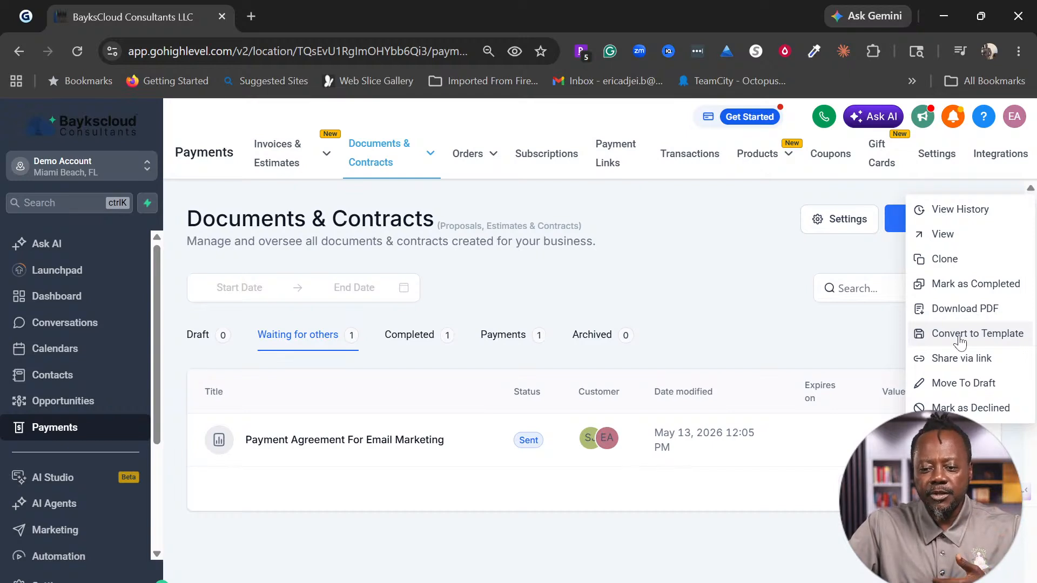
Step: Convert the payment agreement into a saved template and start a new document from it
left_click(960, 339)
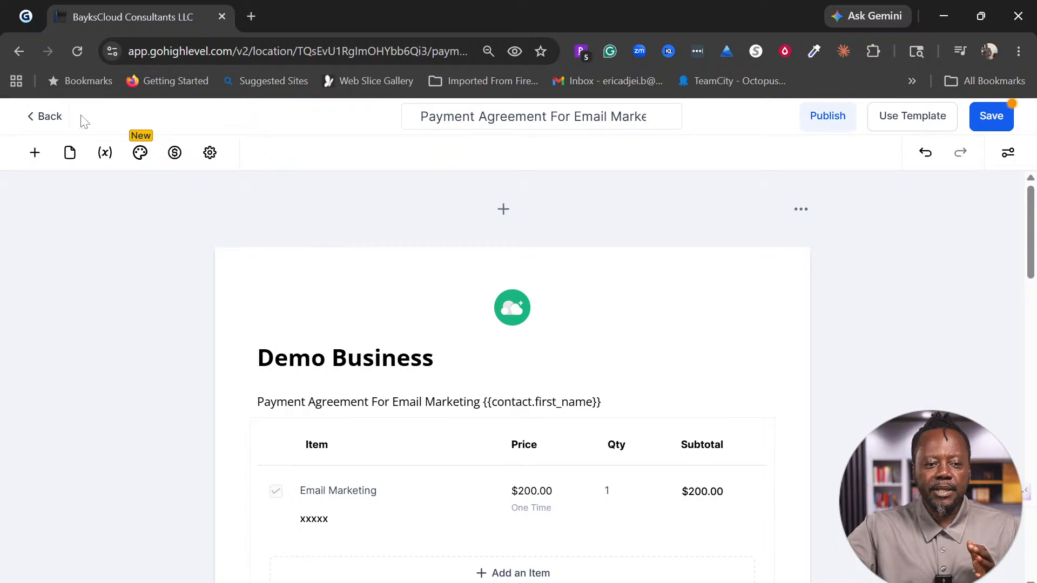
left_click(989, 122)
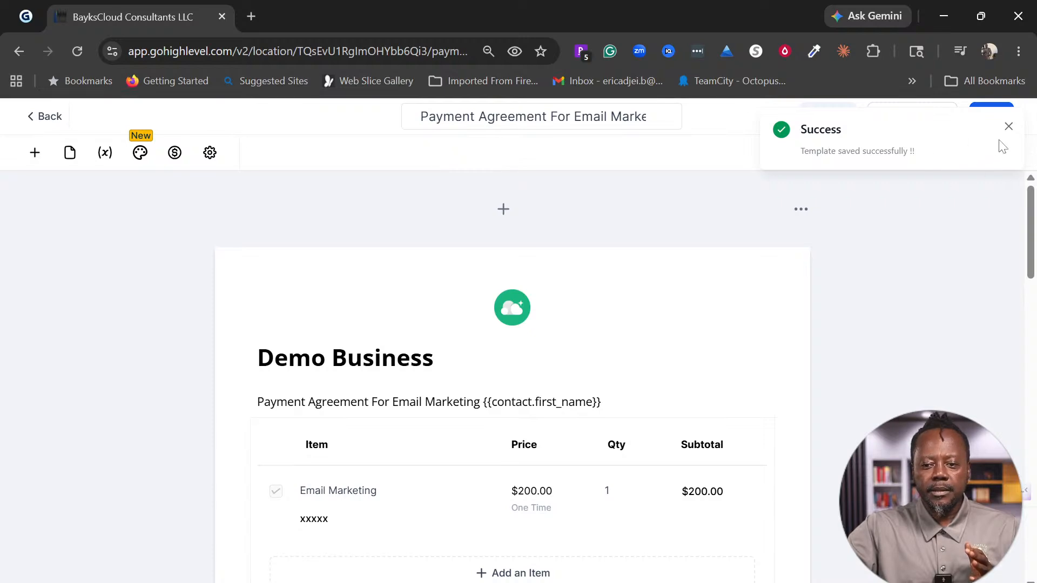
left_click(1010, 127)
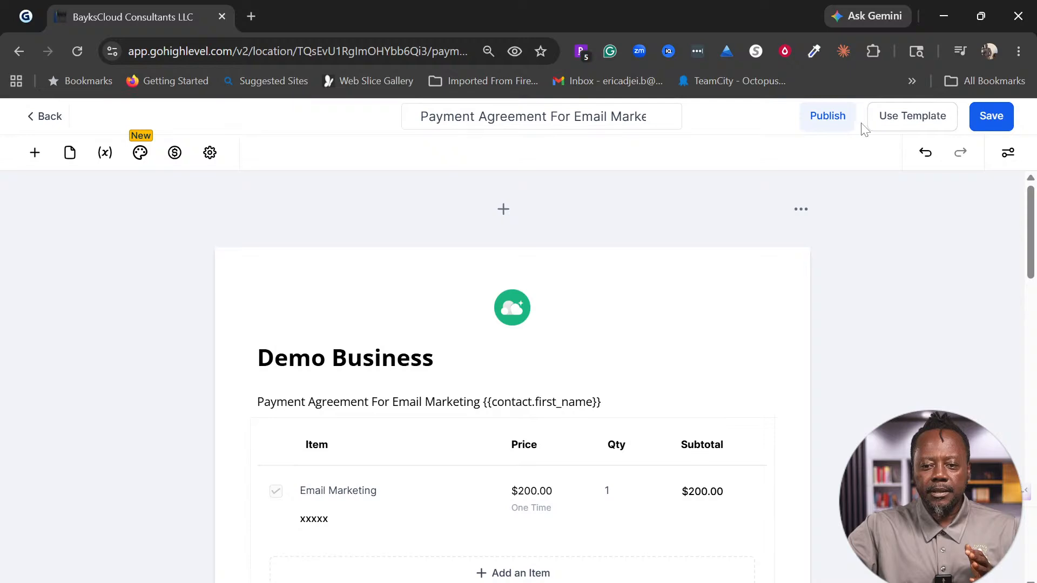
left_click(909, 127)
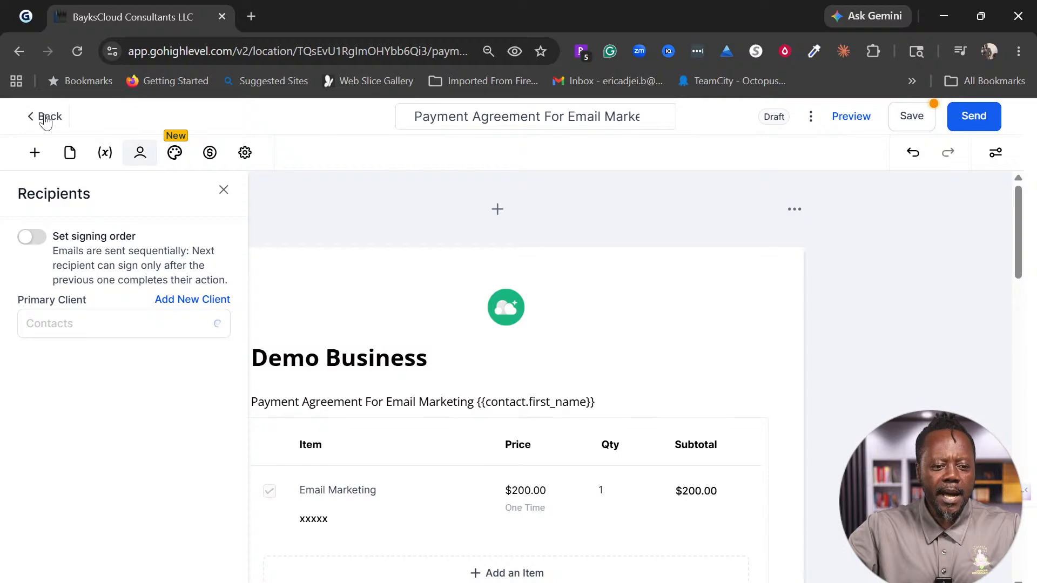
Step: Discard the unsaved new draft and exit to the Documents & Contracts list
left_click(43, 116)
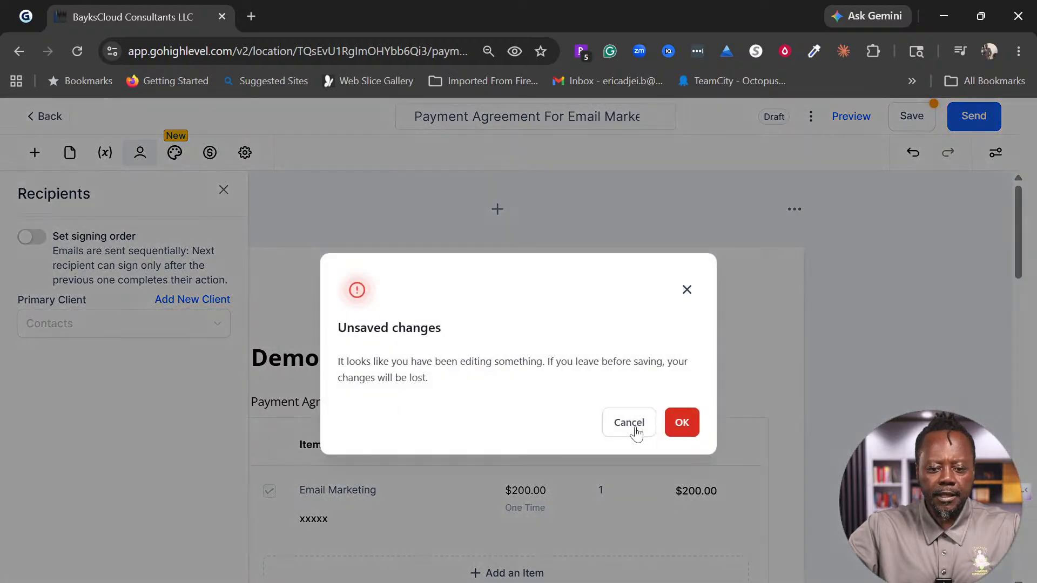
left_click(630, 423)
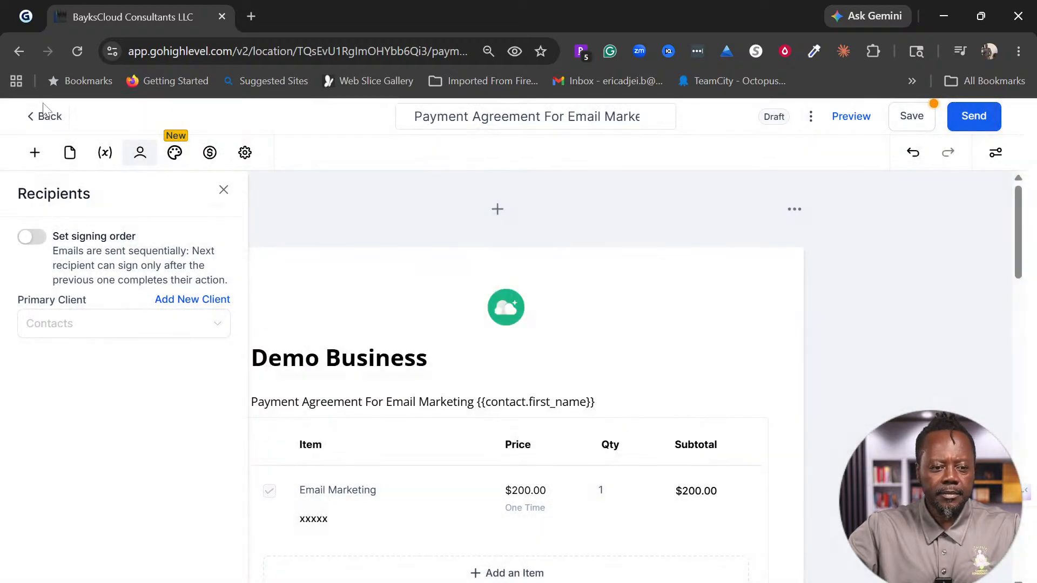
left_click(36, 112)
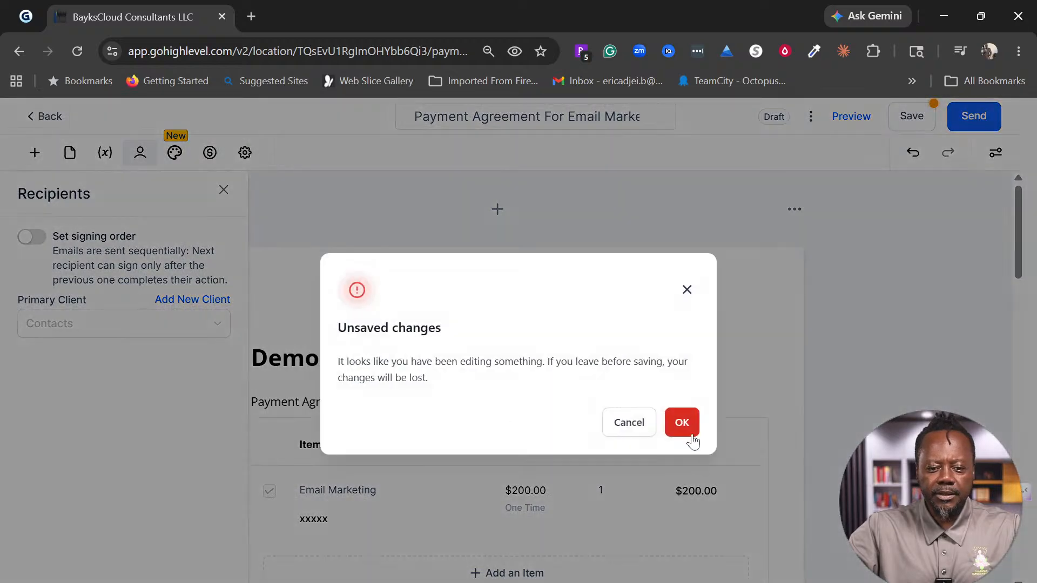
left_click(685, 428)
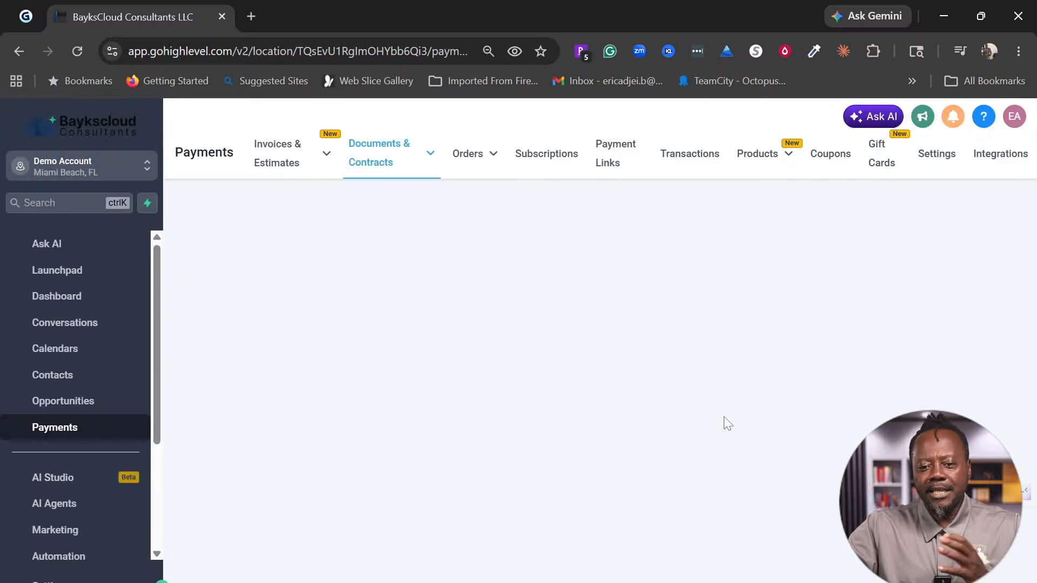
mouse_move(423, 169)
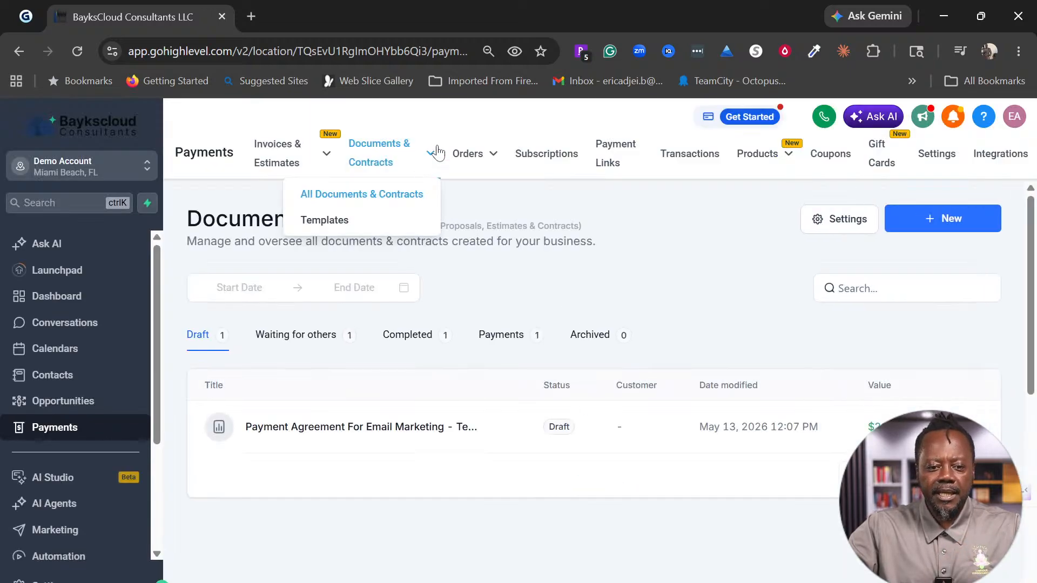
Step: Show the templates list, highlight the new template's 12:07 modified time, then bring Yahoo Mail forward
left_click(328, 223)
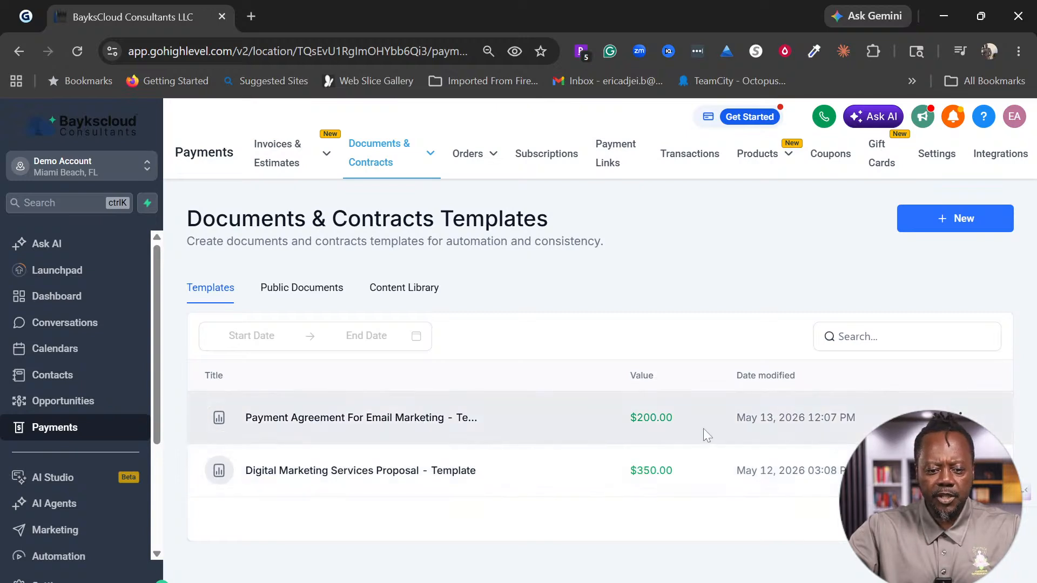
left_click_drag(840, 417, 792, 418)
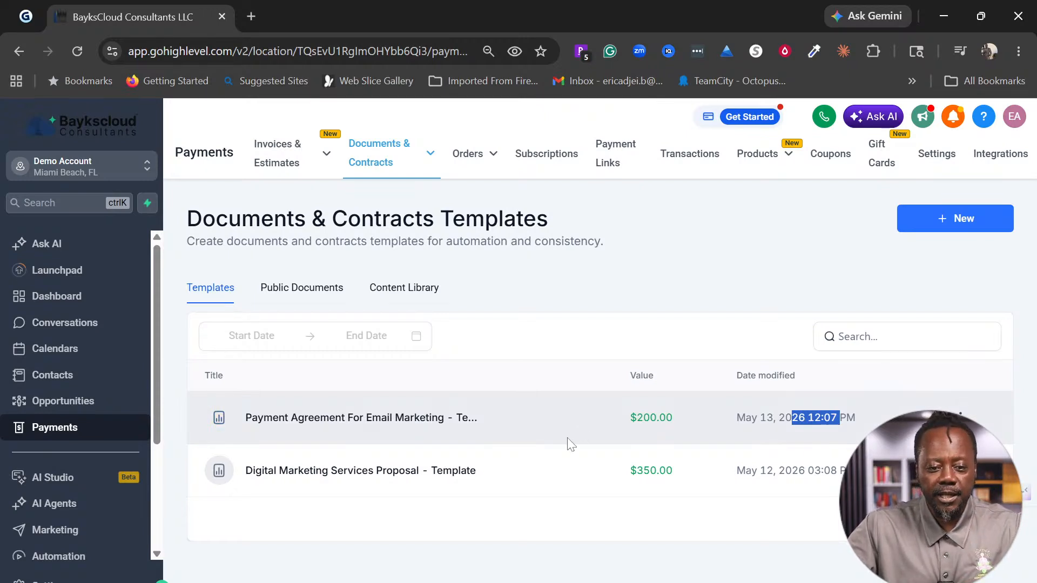
mouse_move(454, 158)
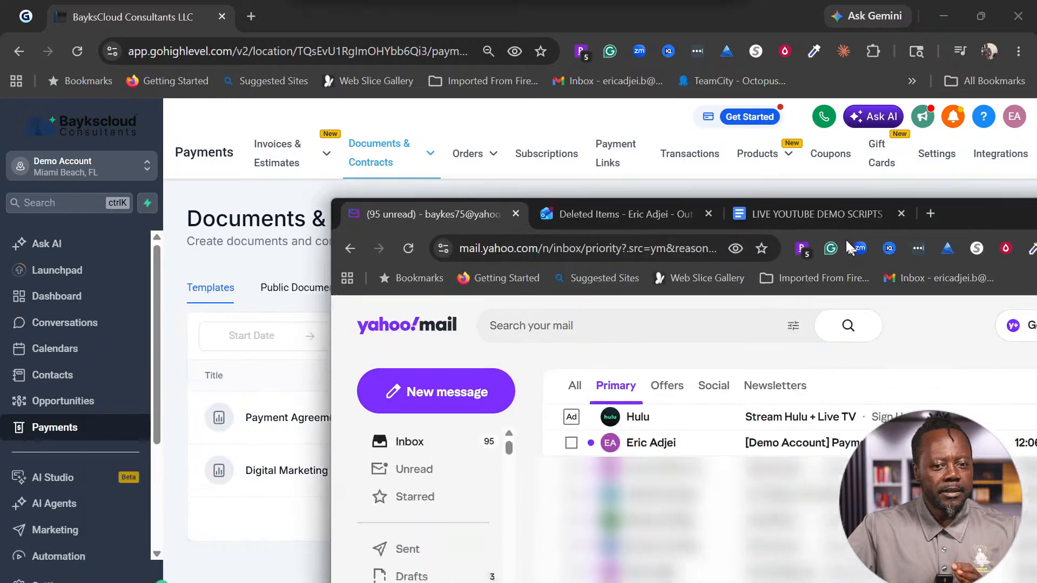
left_click_drag(845, 240, 613, 95)
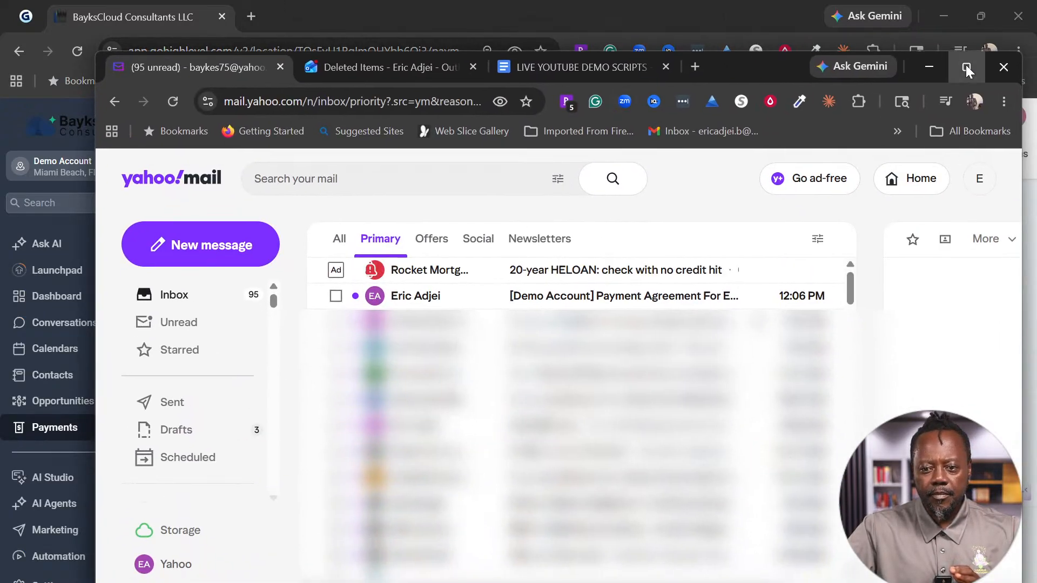
Step: Maximize Yahoo Mail and open the [Demo Account] Payment Agreement email from the inbox
left_click(966, 67)
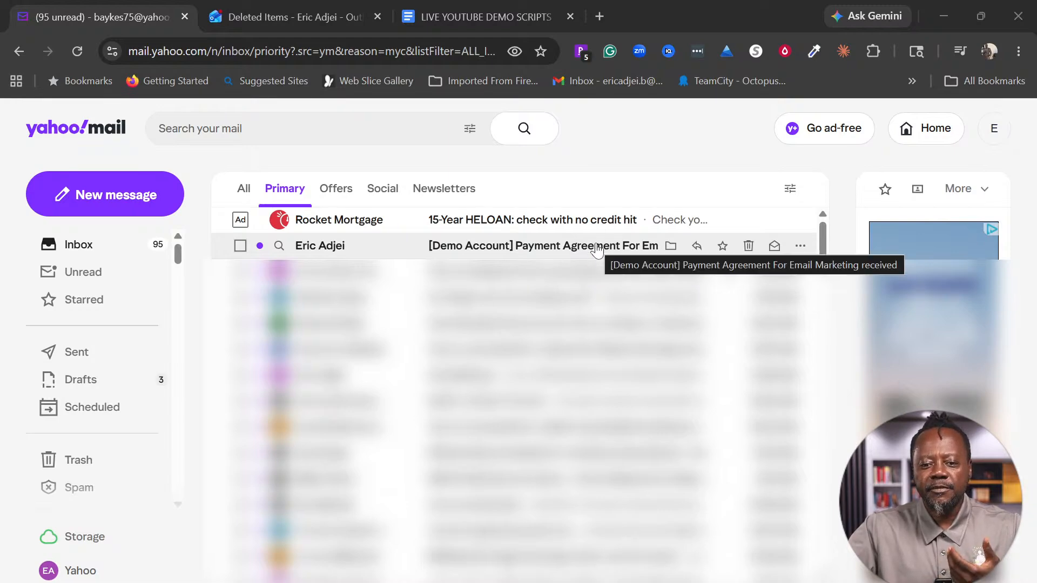
left_click(596, 249)
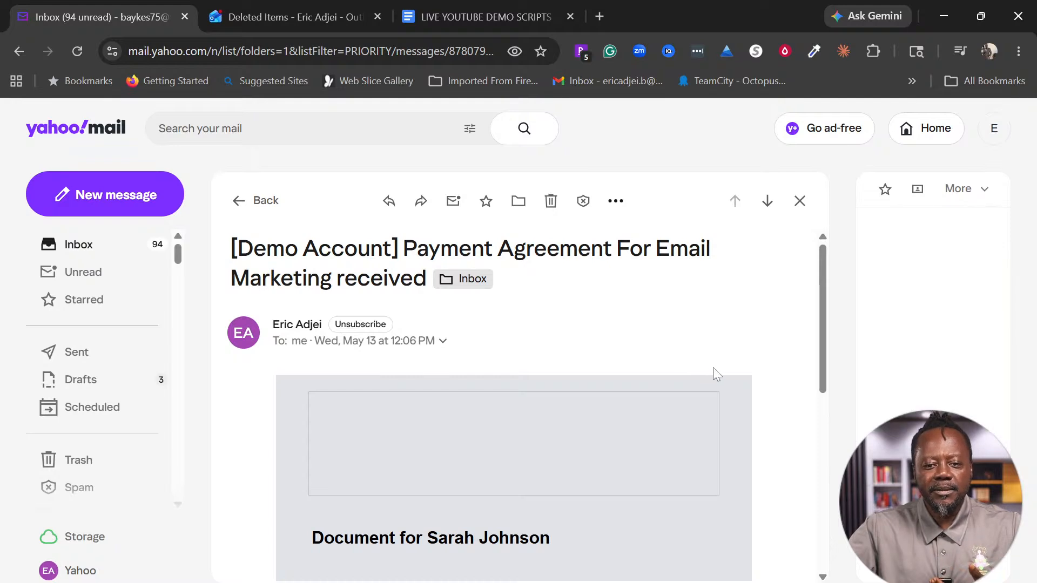
scroll(816, 317, "down", 1)
scroll(815, 317, "up", 1)
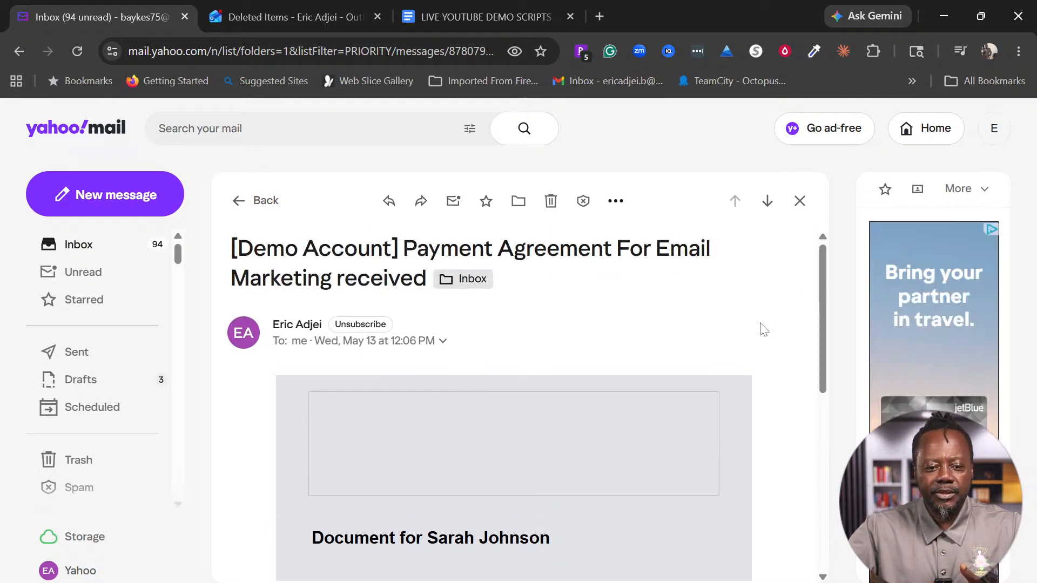
scroll(761, 332, "down", 3)
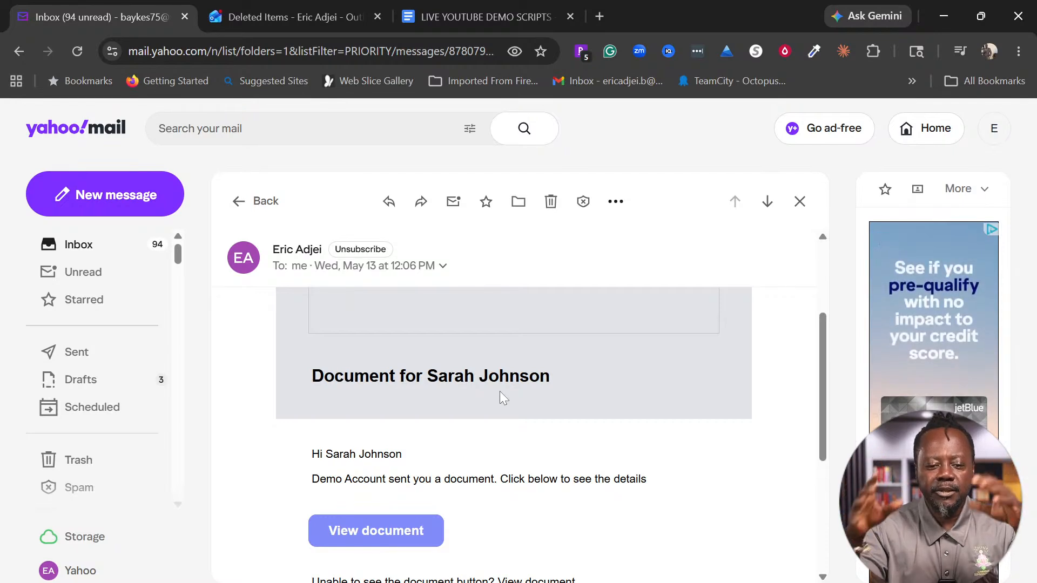
Step: Highlight the recipient's name in the email heading and review the message
left_click_drag(427, 376, 570, 388)
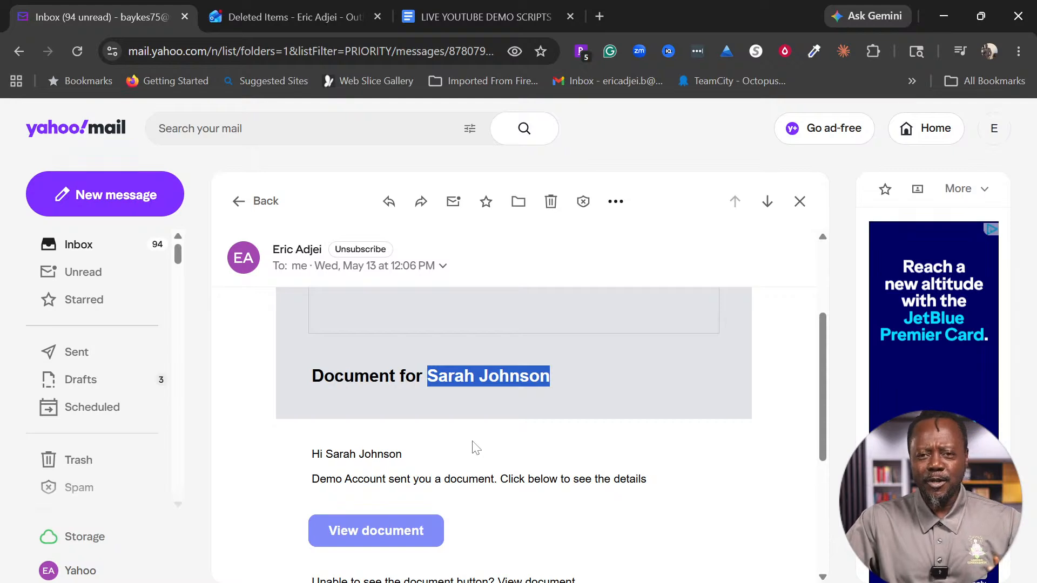
scroll(542, 513, "down", 3)
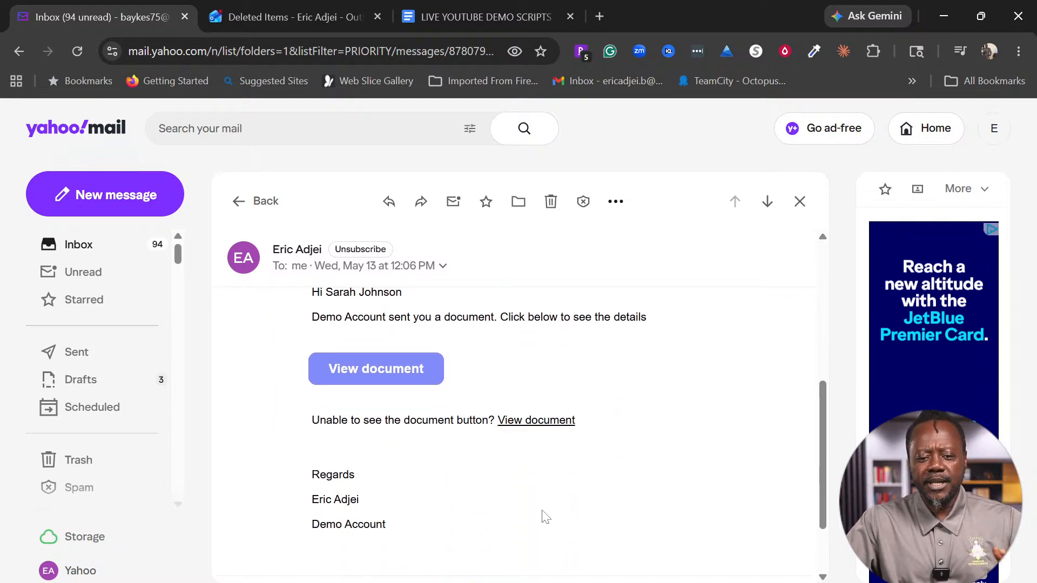
scroll(573, 484, "up", 2)
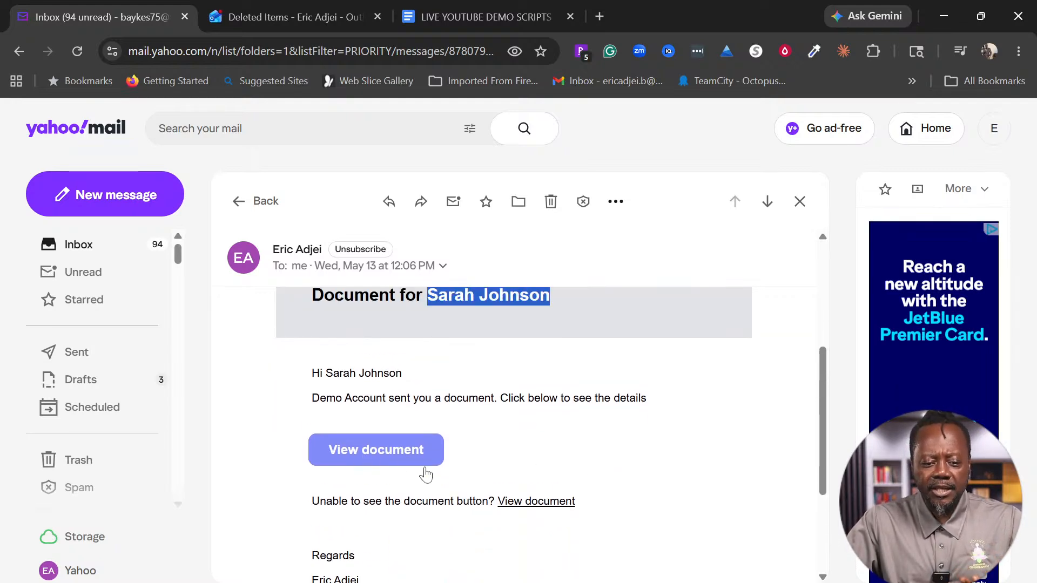
scroll(607, 498, "down", 2)
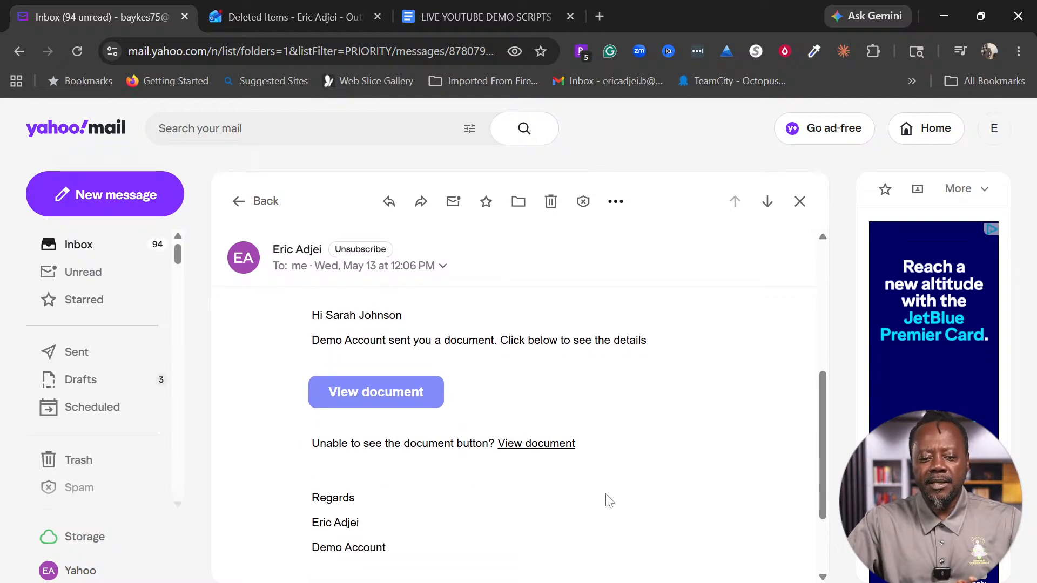
scroll(479, 346, "up", 2)
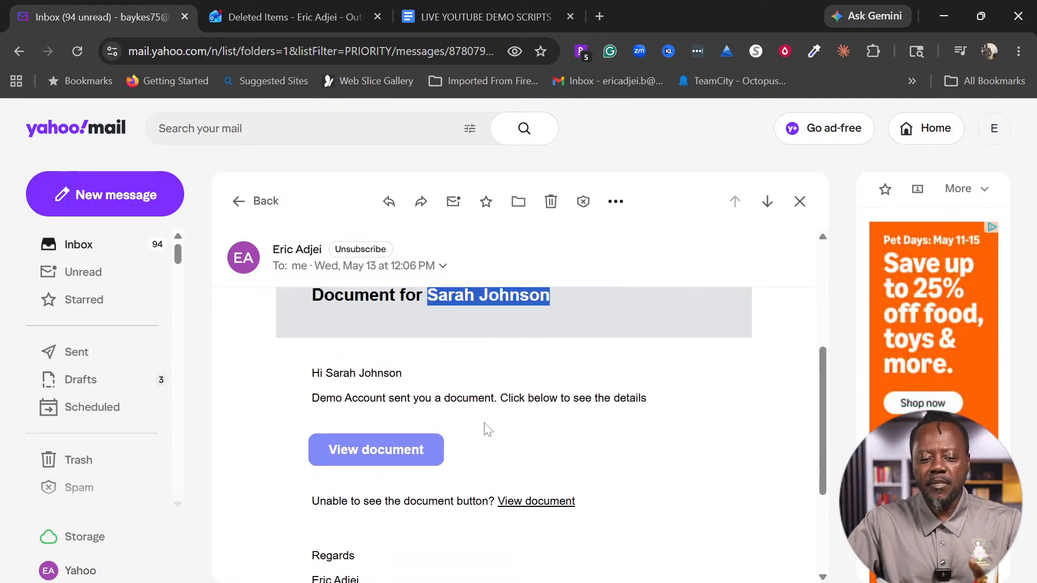
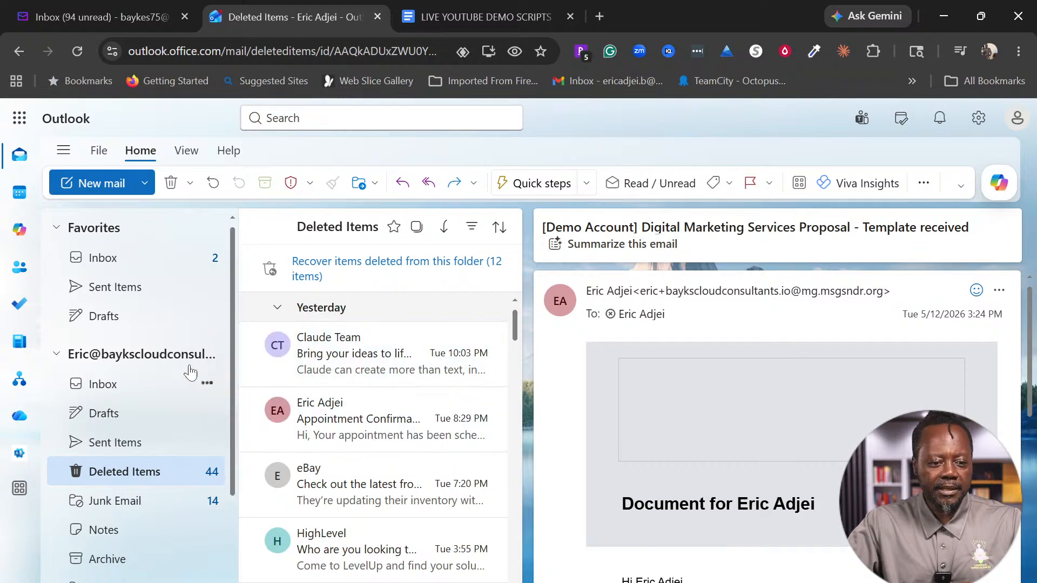
Step: Look through the Outlook Inbox messages for the signing email
left_click(112, 259)
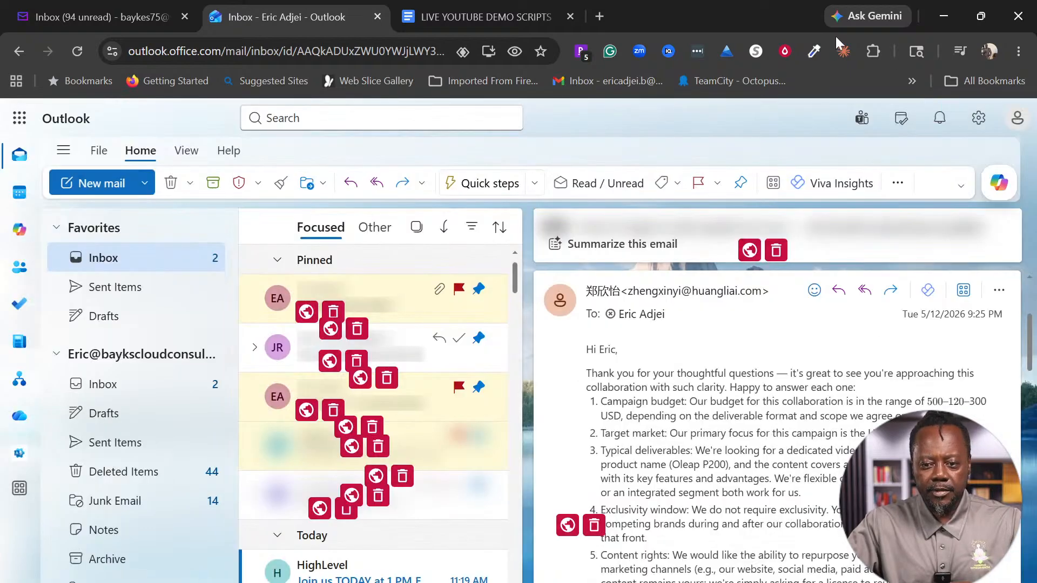
scroll(495, 495, "down", 7)
scroll(495, 495, "up", 3)
scroll(499, 495, "up", 3)
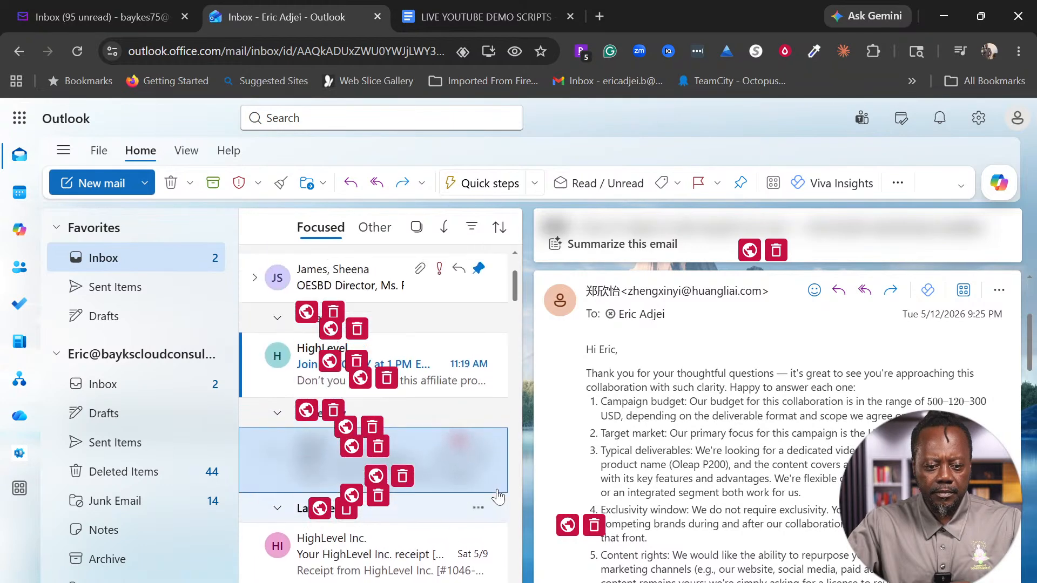
scroll(497, 496, "up", 2)
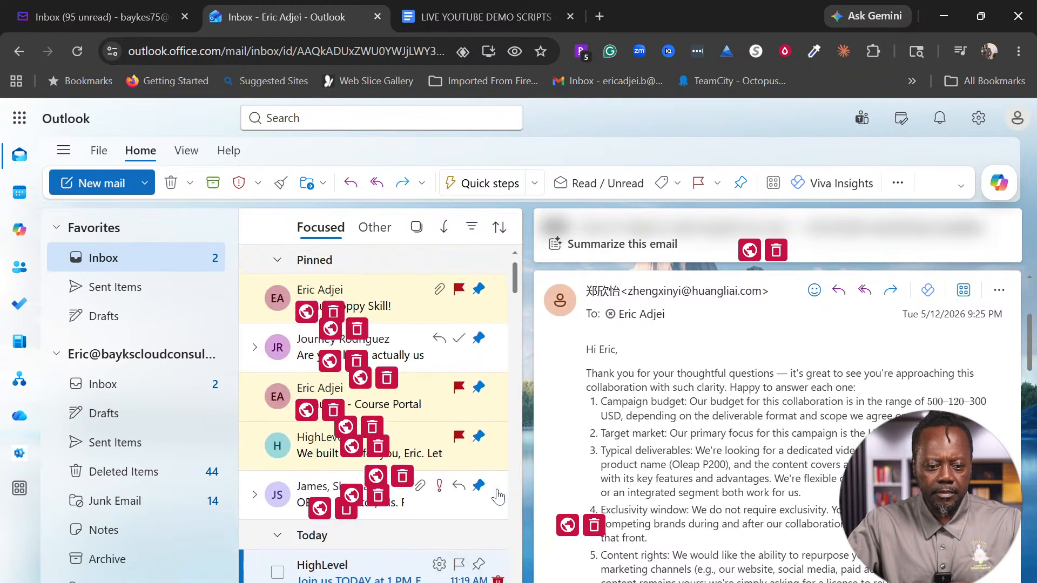
scroll(497, 490, "down", 3)
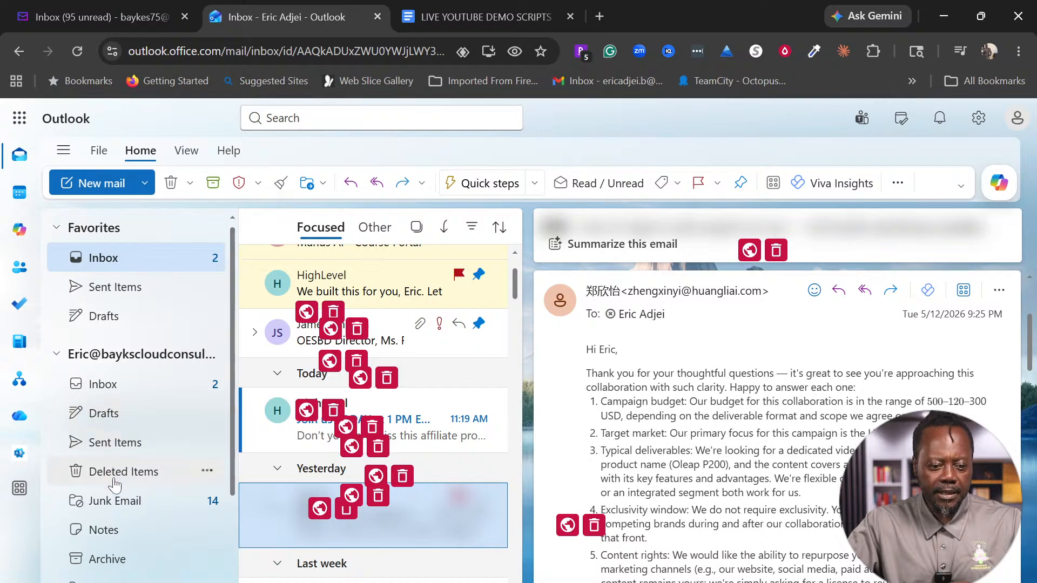
Step: Check Junk Email for the signing email, return to the Inbox, then go back to Yahoo Mail
left_click(110, 501)
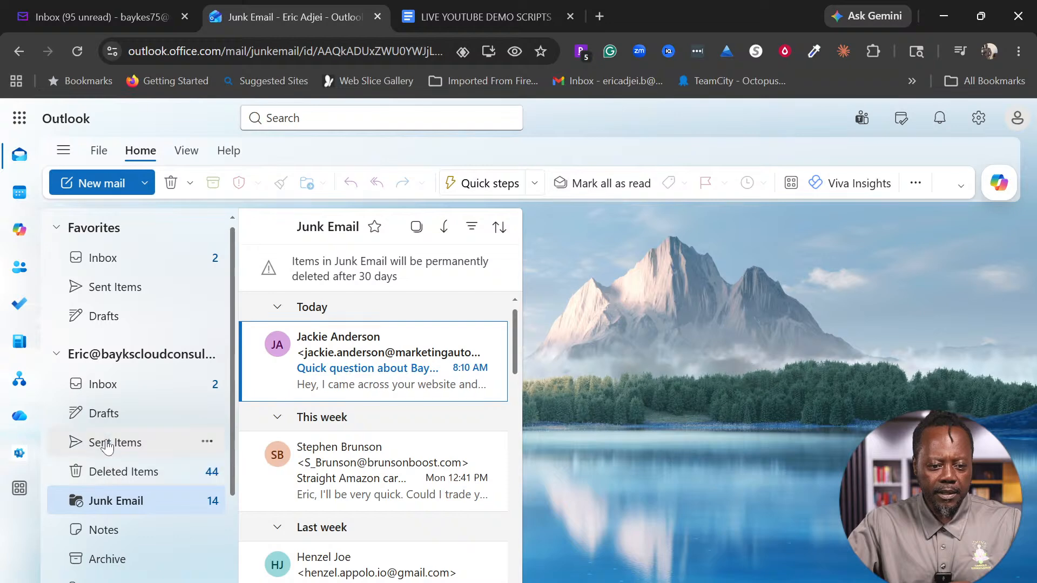
left_click(102, 384)
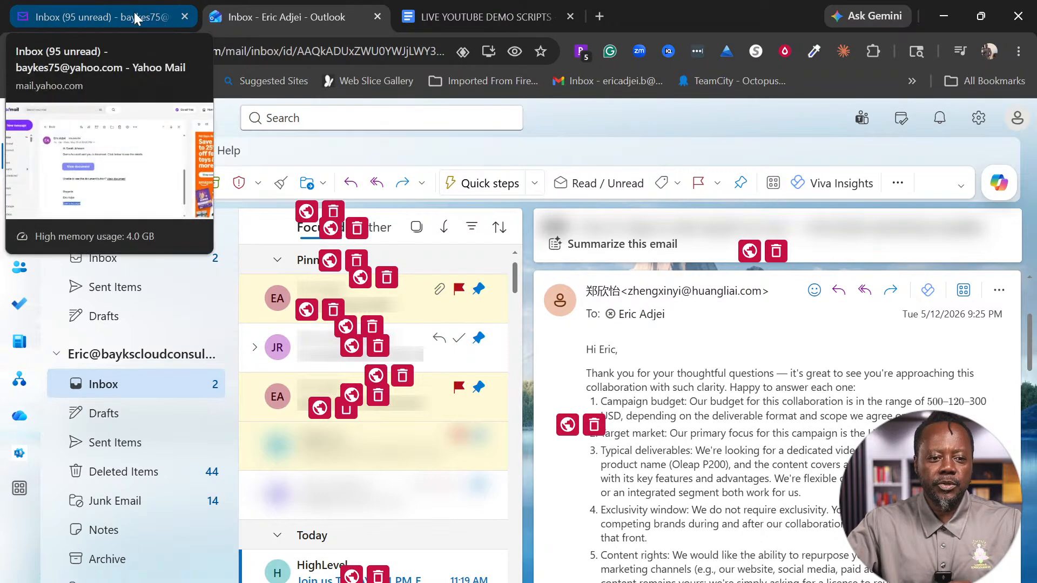
left_click(135, 14)
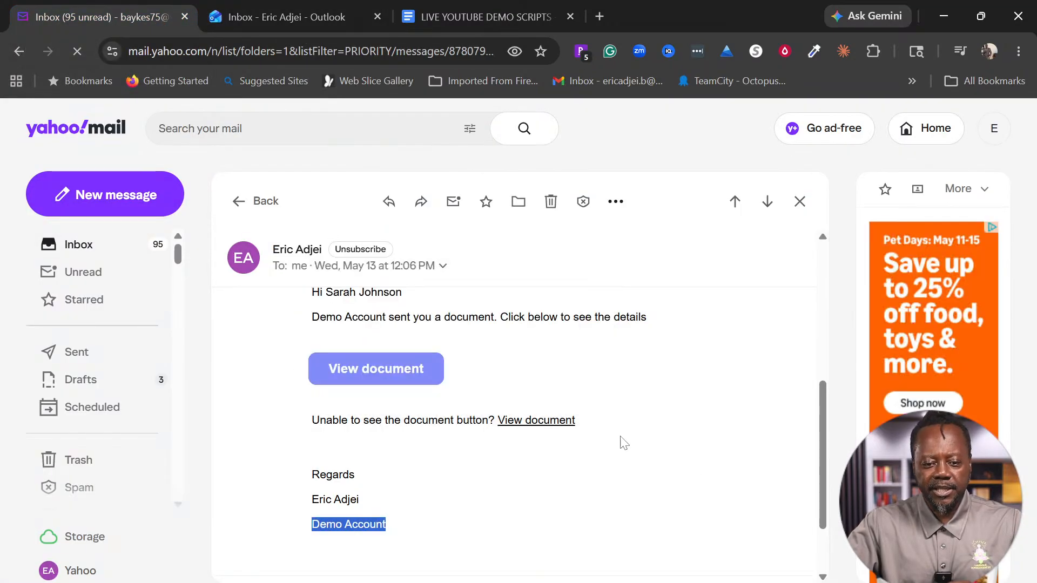
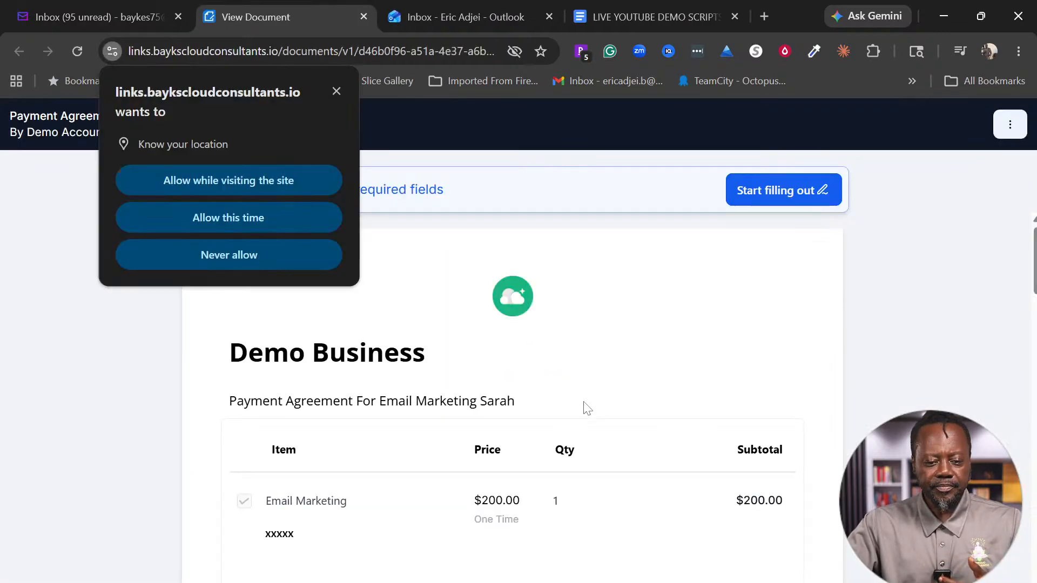
Step: Allow location access, then review the agreement's Email Marketing item, totals and service table
left_click(279, 186)
scroll(538, 356, "down", 2)
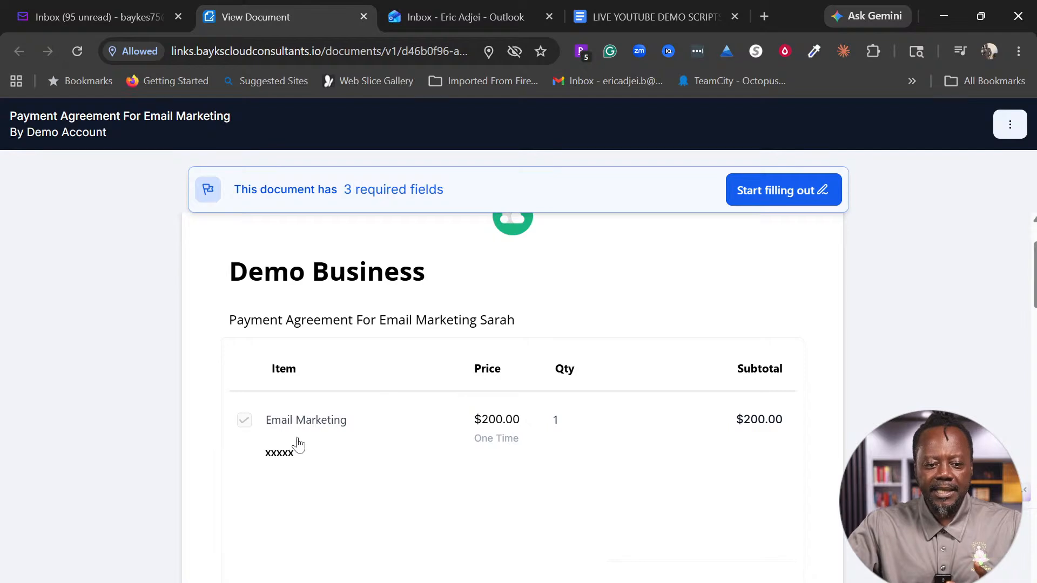
scroll(761, 460, "down", 3)
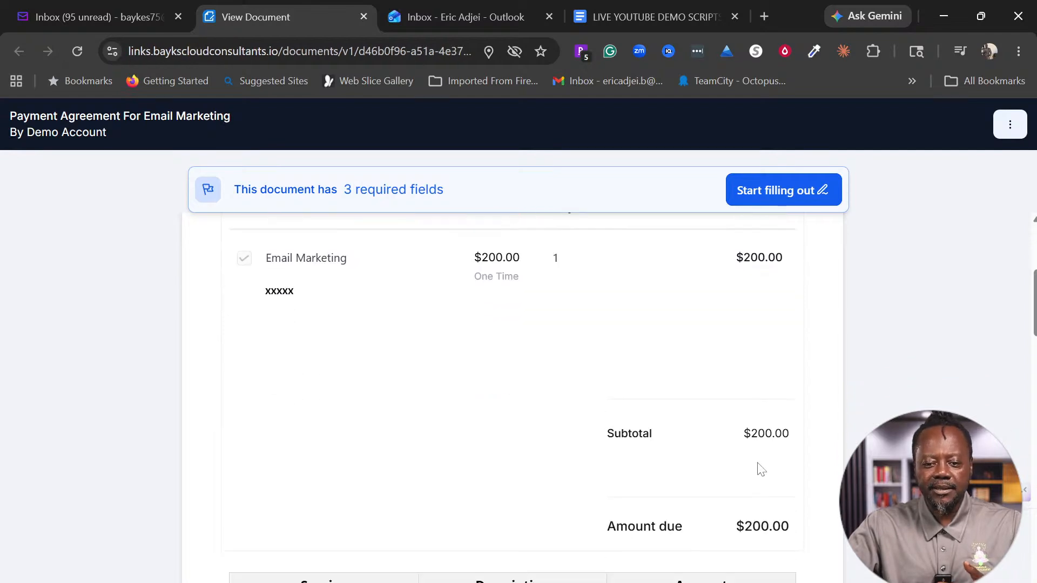
scroll(746, 481, "down", 3)
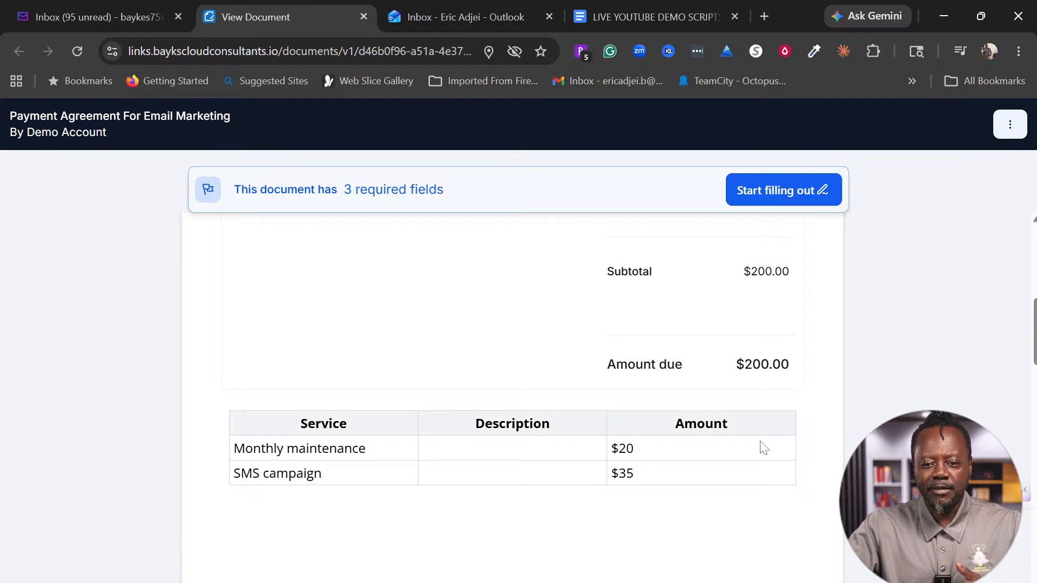
scroll(764, 449, "up", 6)
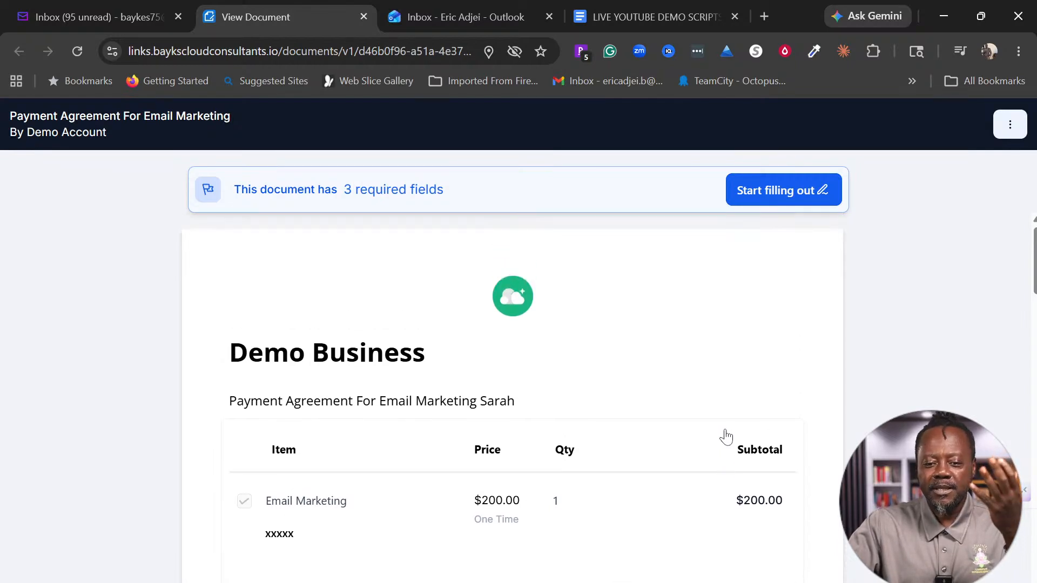
scroll(719, 417, "down", 2)
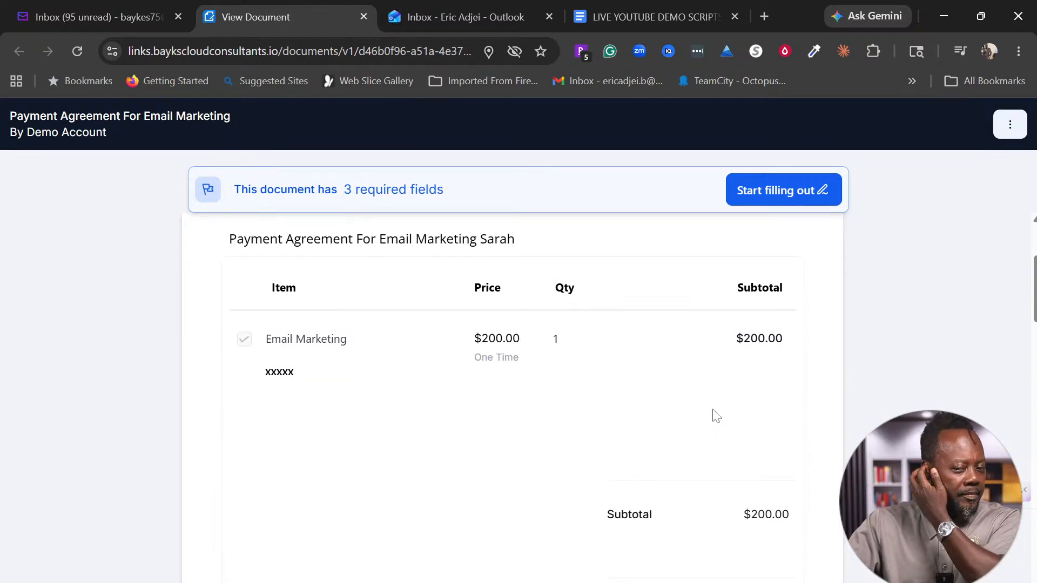
Step: Start filling the agreement and apply a typed signature in black after previewing blue and red
left_click(778, 190)
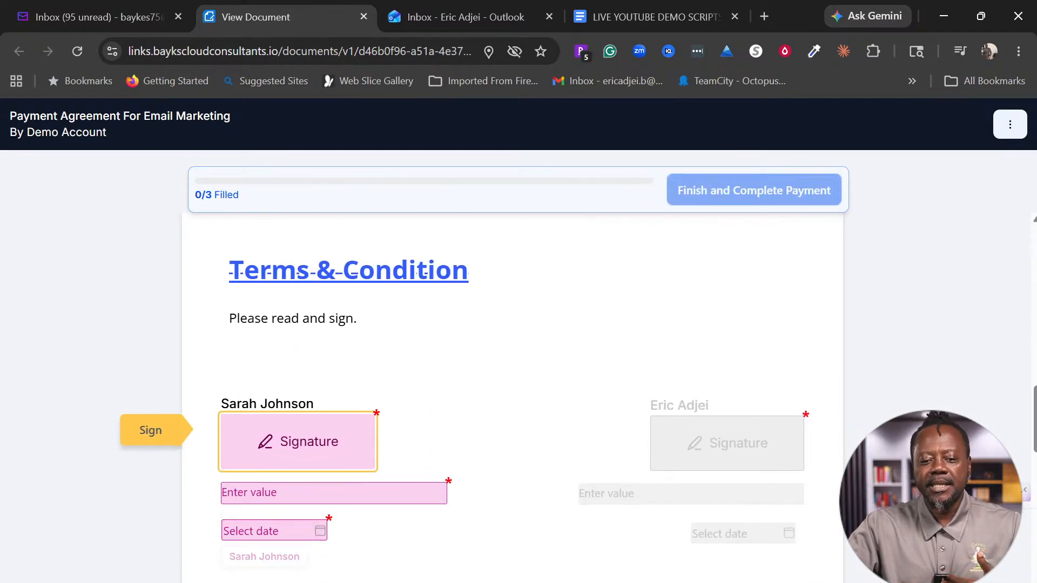
left_click(298, 455)
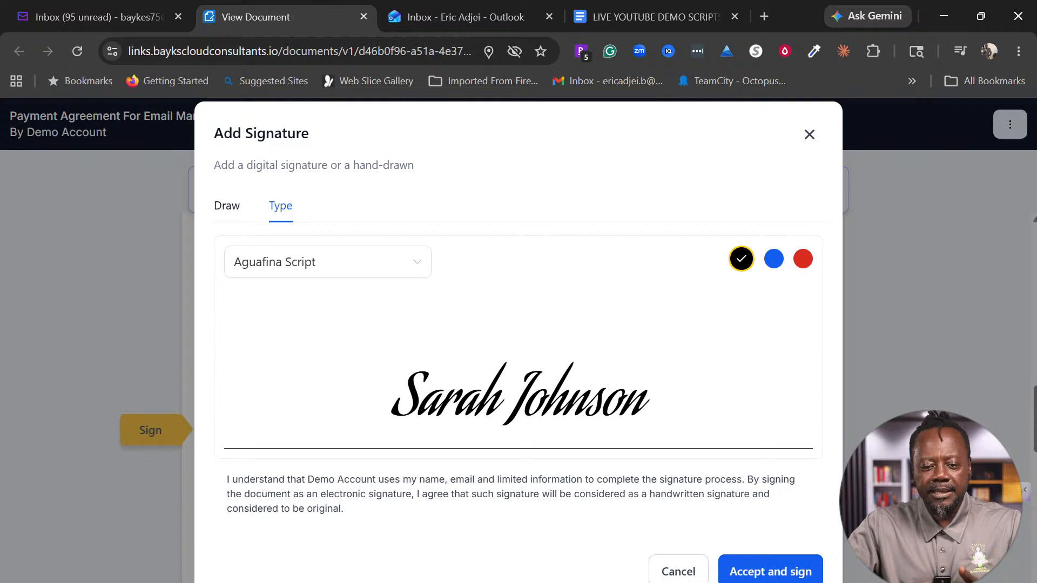
left_click(774, 258)
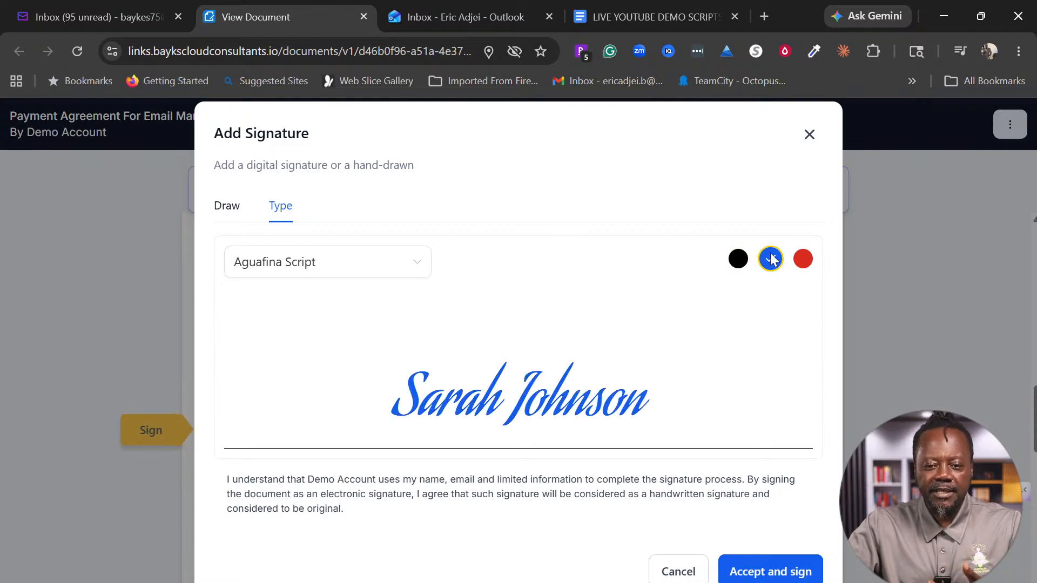
left_click(804, 260)
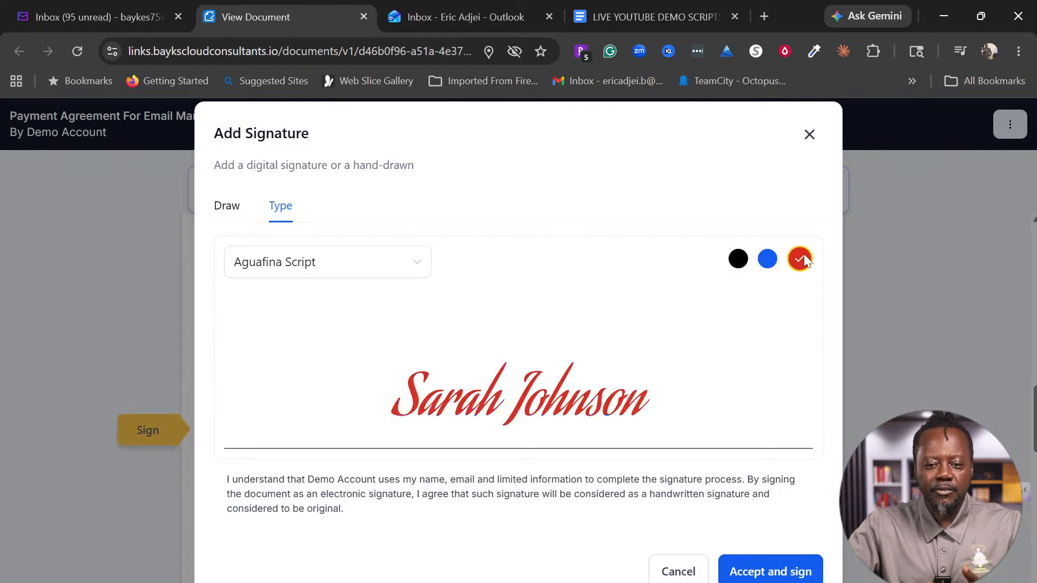
left_click(739, 260)
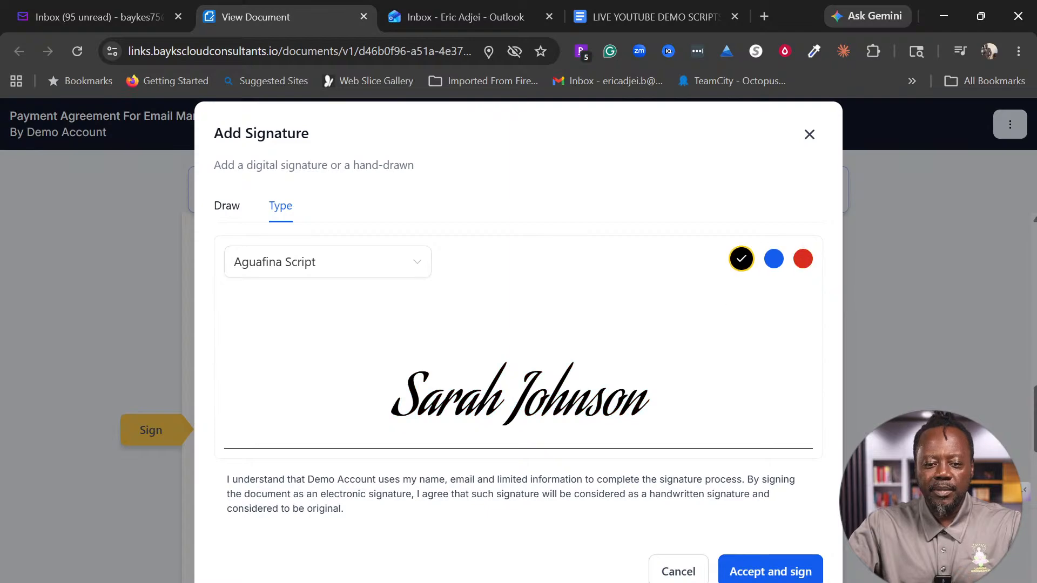
left_click(779, 571)
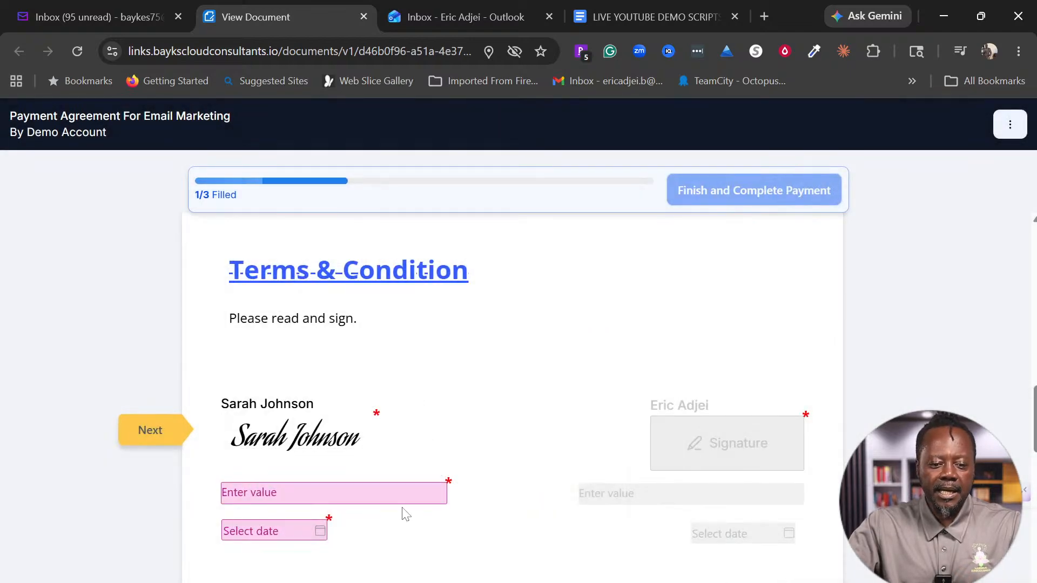
Step: Enter the recipient's printed name, set the date to 2026-05-13, and submit the agreement
left_click(398, 493)
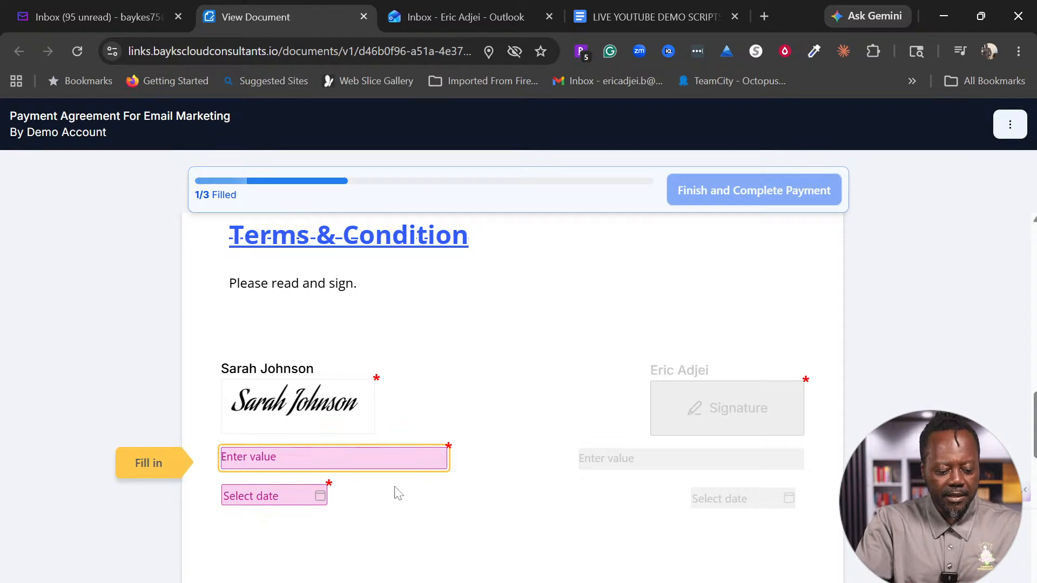
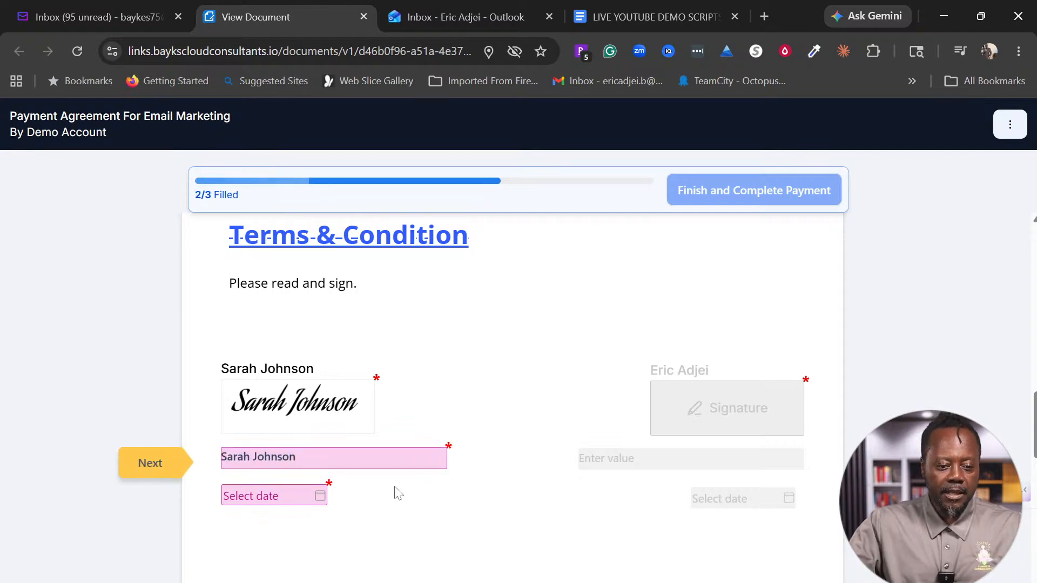
left_click(326, 496)
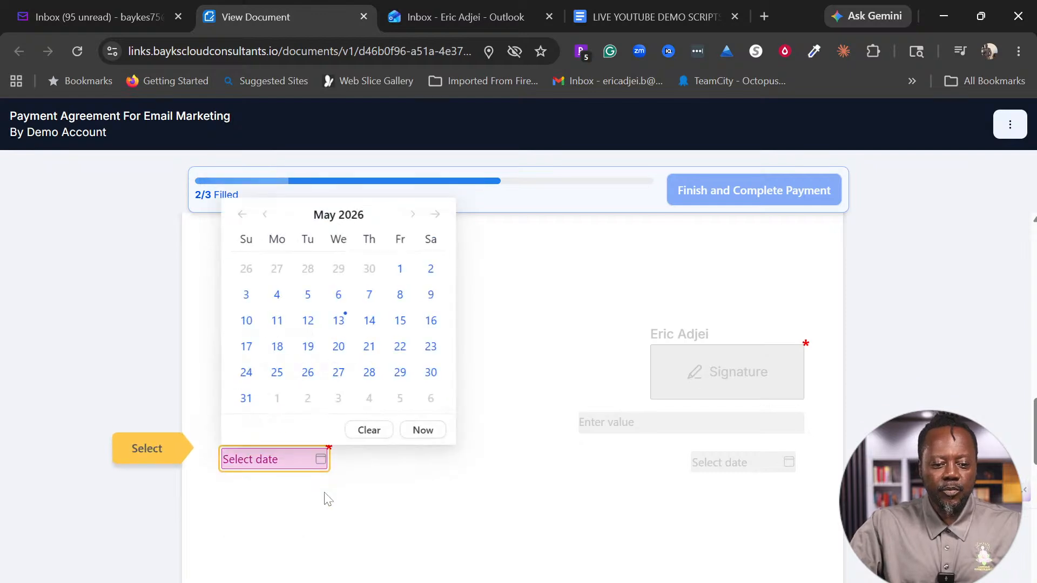
left_click(339, 322)
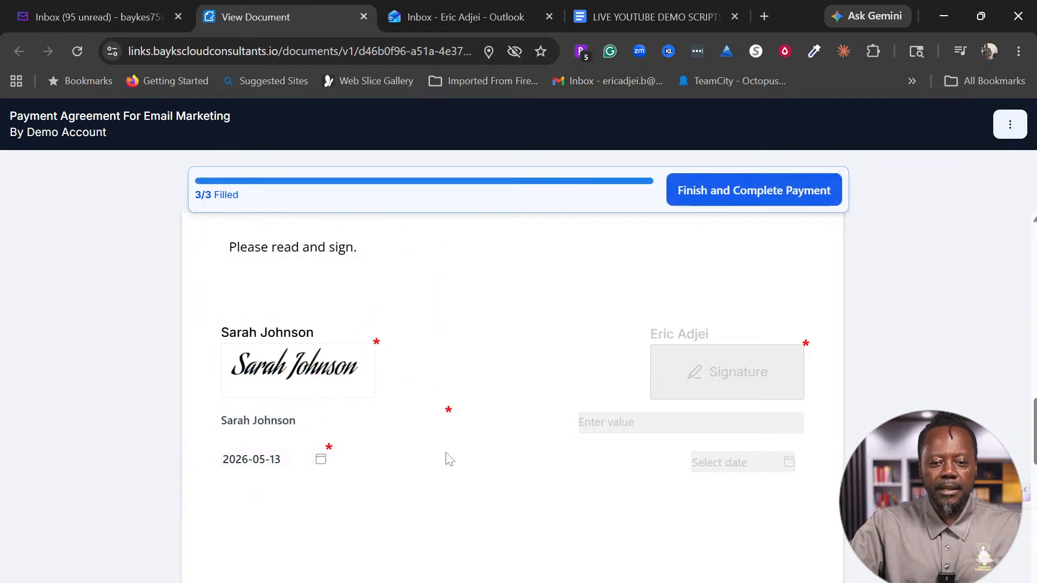
left_click(773, 200)
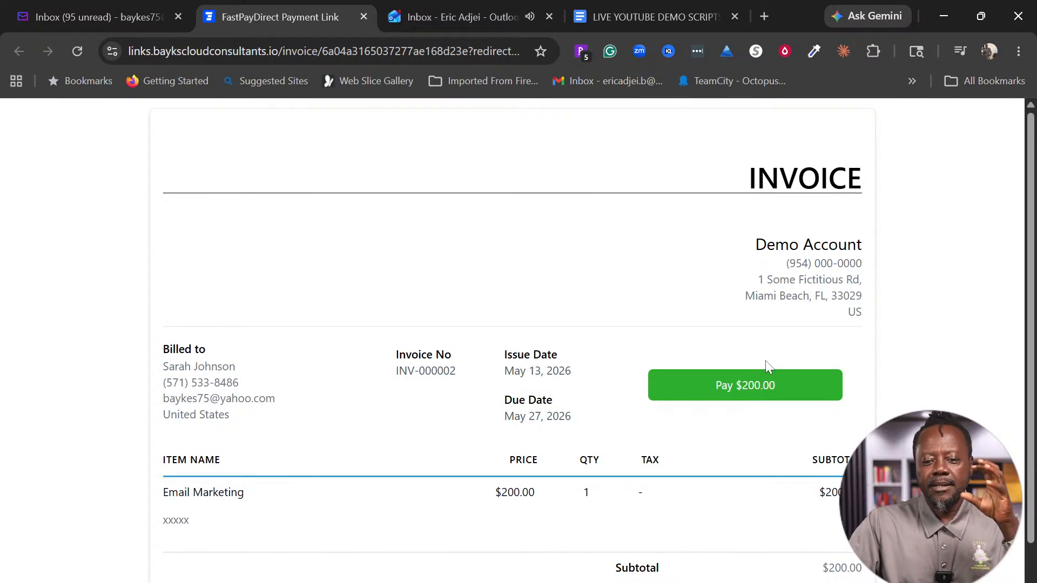
Step: Review the invoice's business, billed-to and item details, then open the $200.00 card payment form
scroll(765, 361, "down", 1)
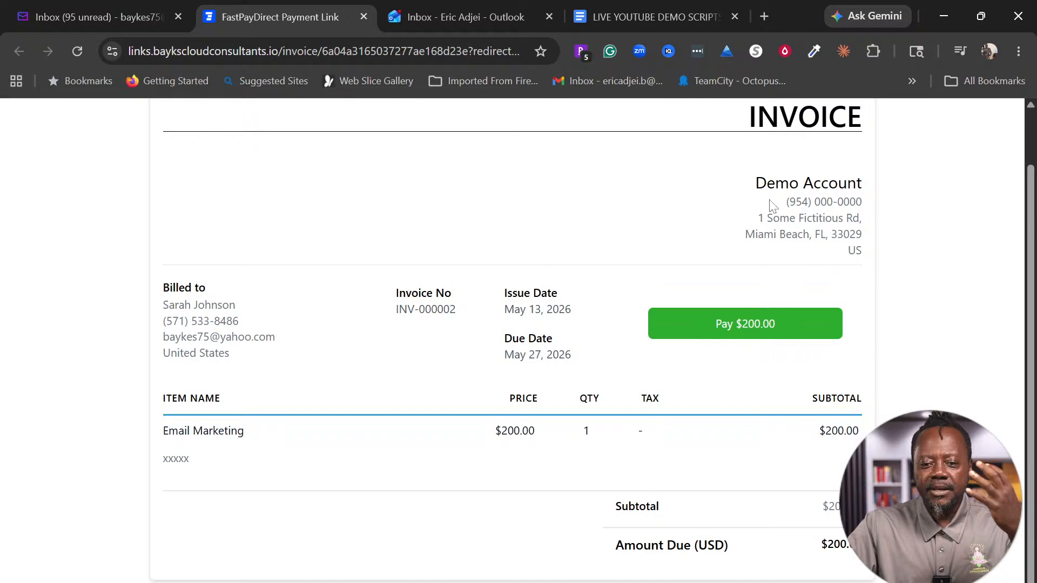
left_click_drag(767, 184, 856, 202)
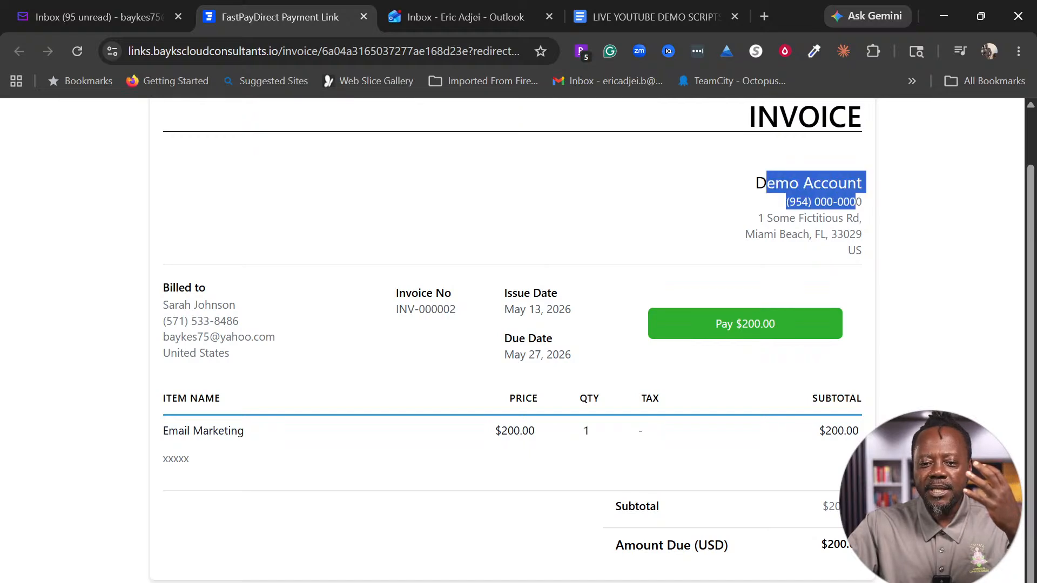
left_click_drag(754, 226, 565, 369)
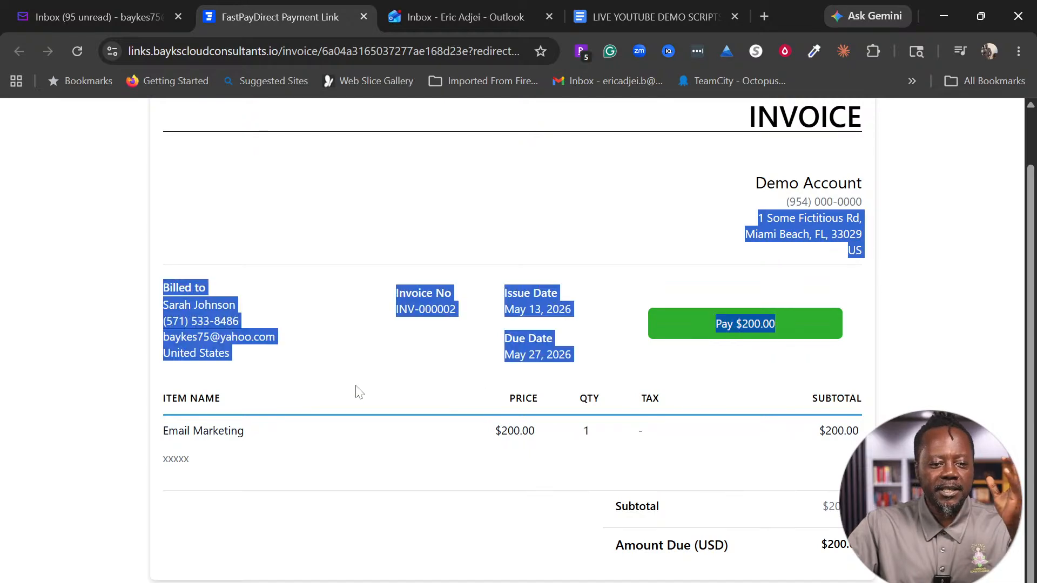
left_click(303, 366)
left_click_drag(241, 358, 162, 284)
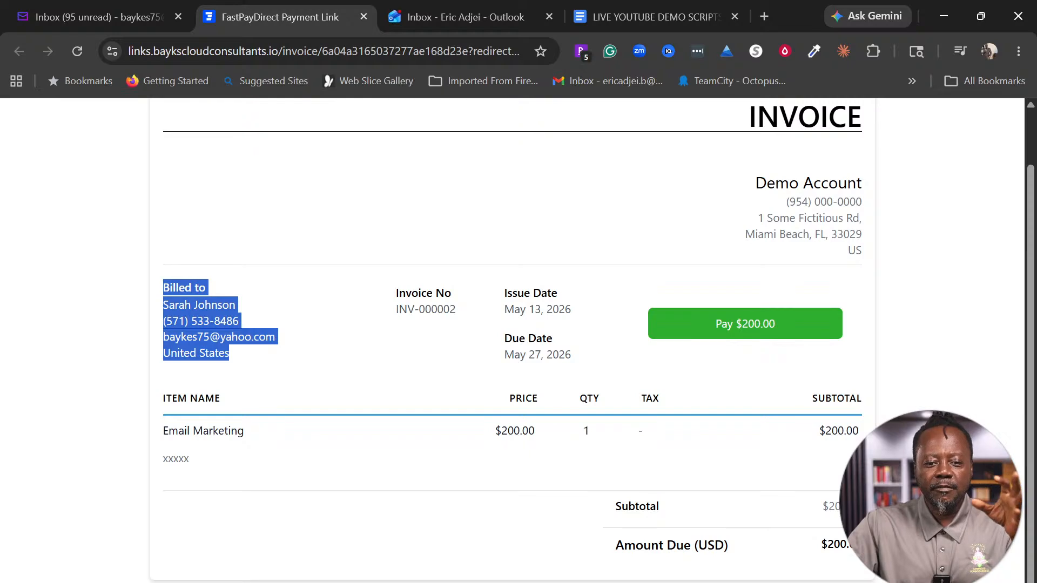
left_click_drag(398, 293, 599, 416)
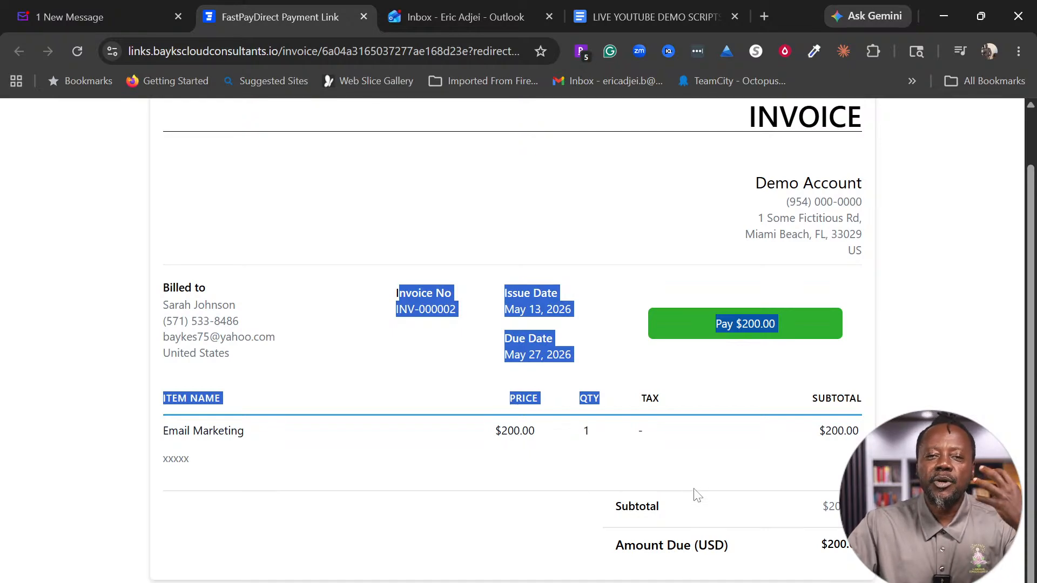
left_click(816, 329)
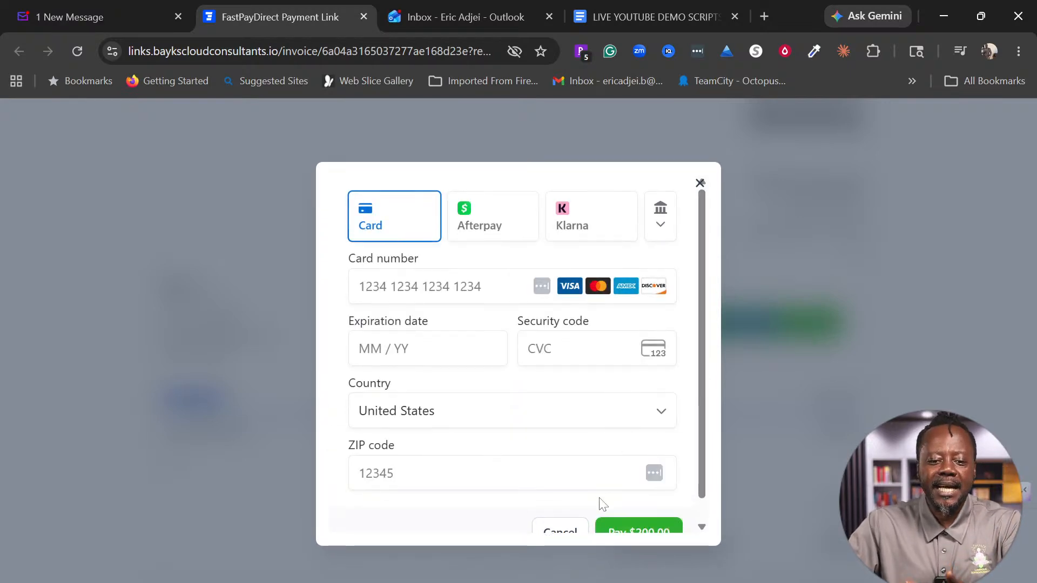
scroll(604, 504, "down", 1)
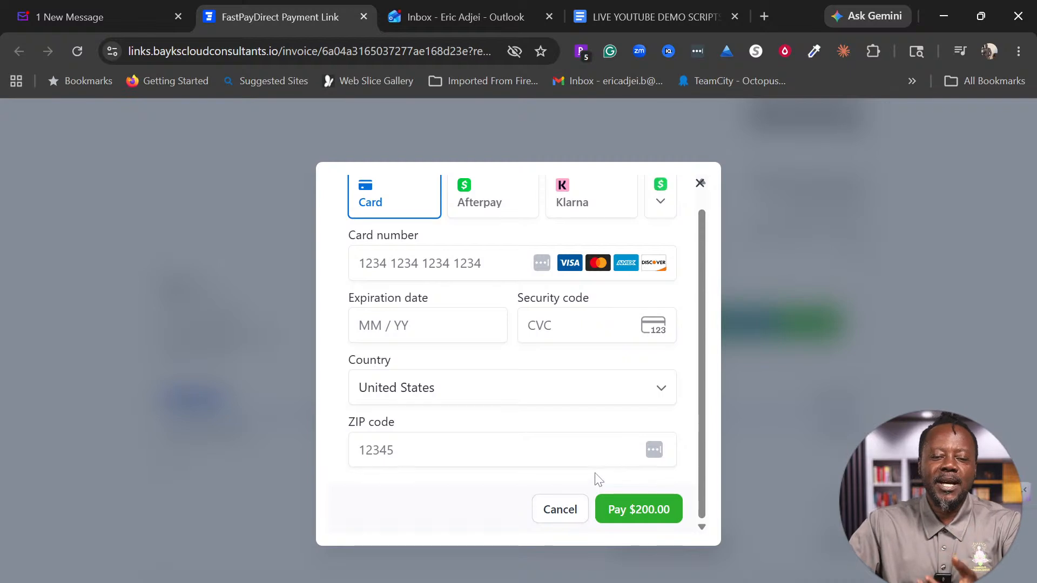
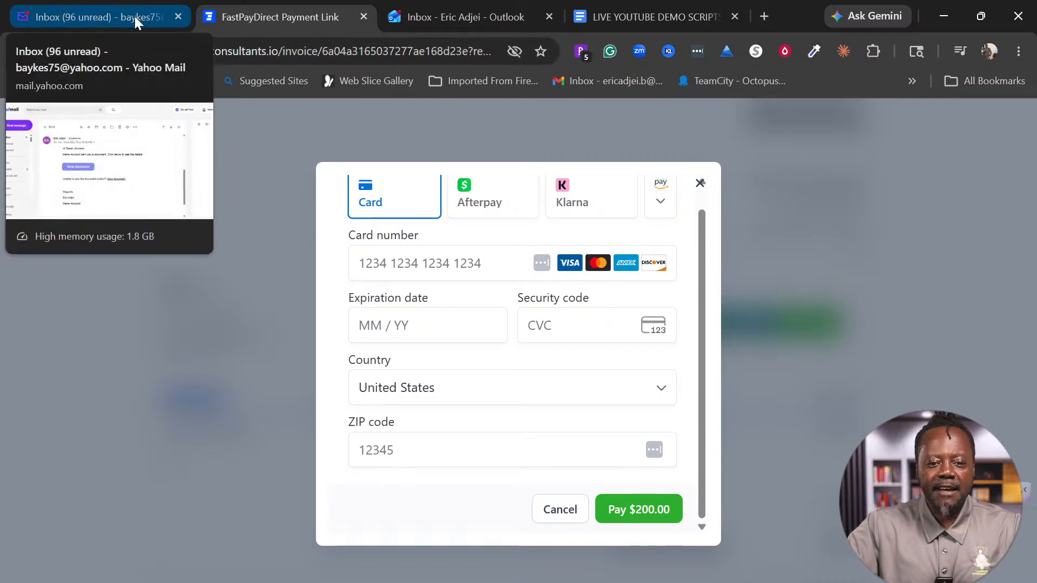
Step: Switch to Outlook and turn off ZeroBlur's blur-editing mode
mouse_move(401, 15)
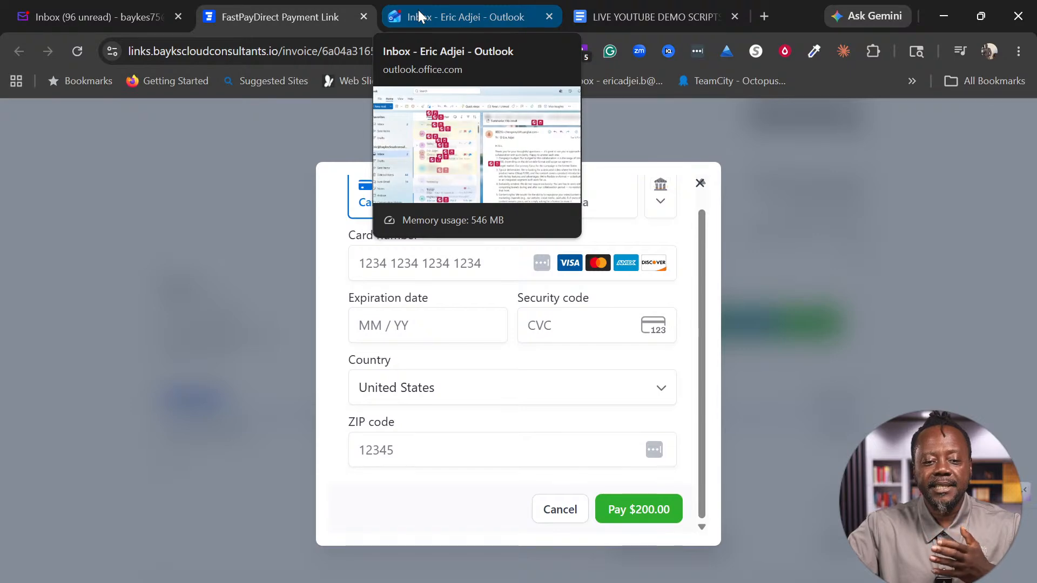
left_click(419, 10)
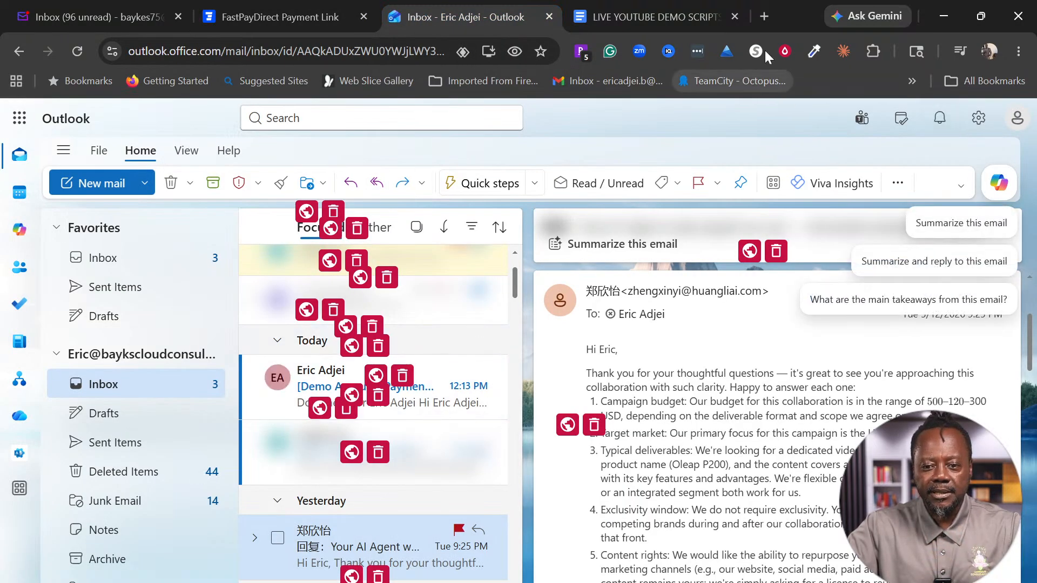
left_click(784, 51)
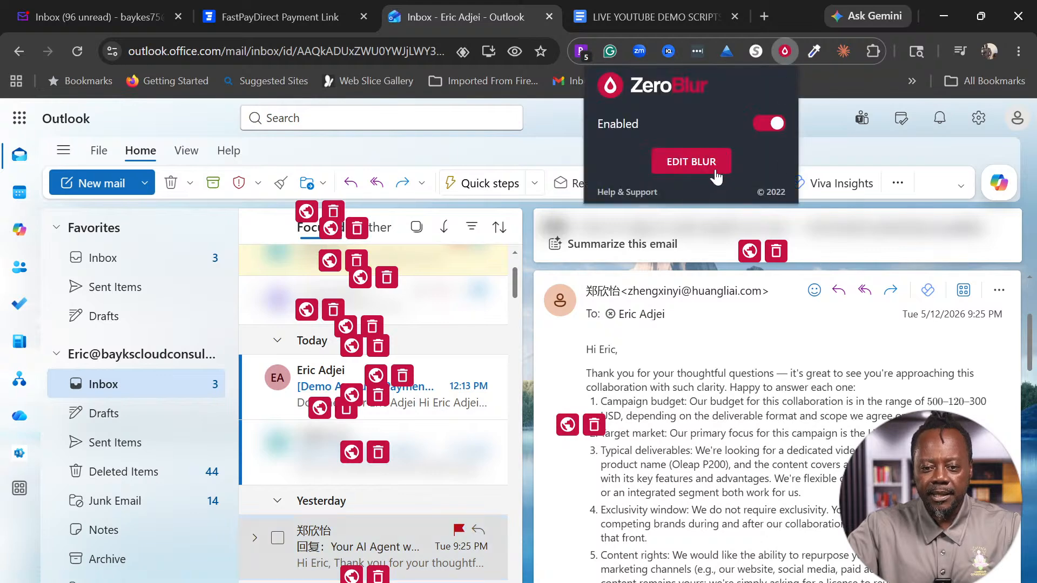
left_click(691, 162)
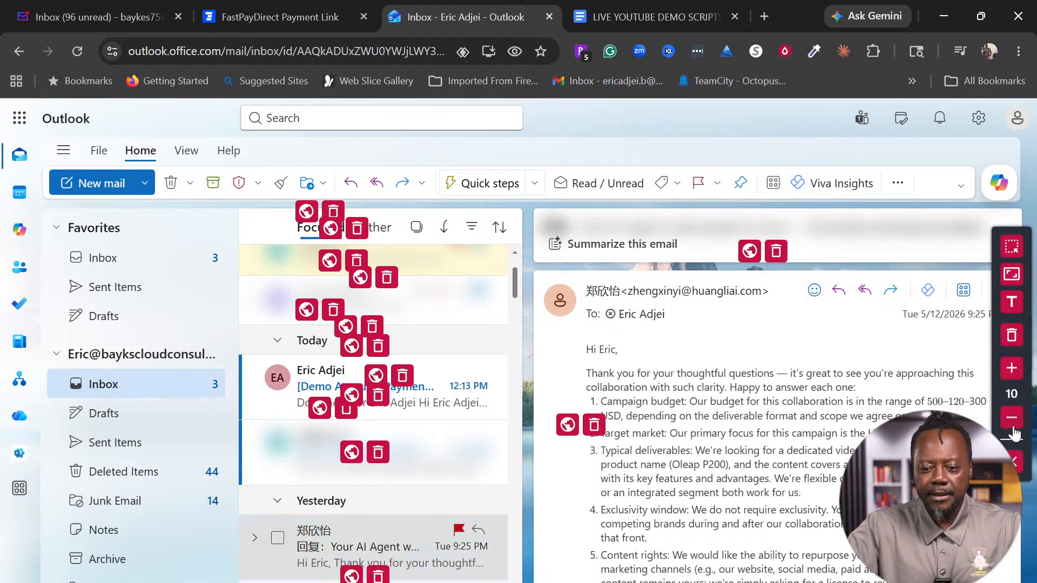
left_click(1015, 462)
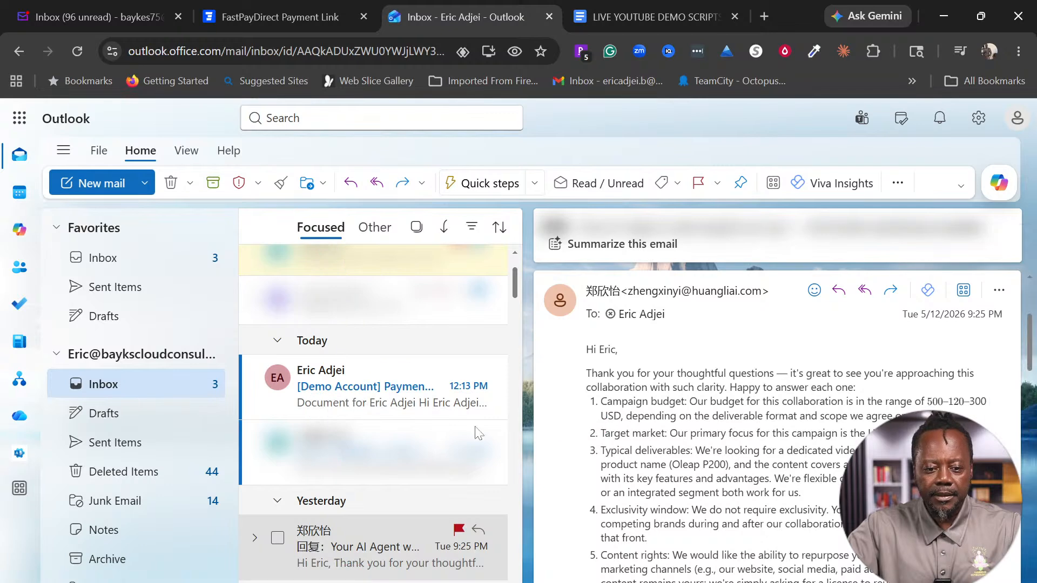
Step: Open the [Demo Account] Payment Agreement For Email Marketing email down to its View document link
left_click(378, 396)
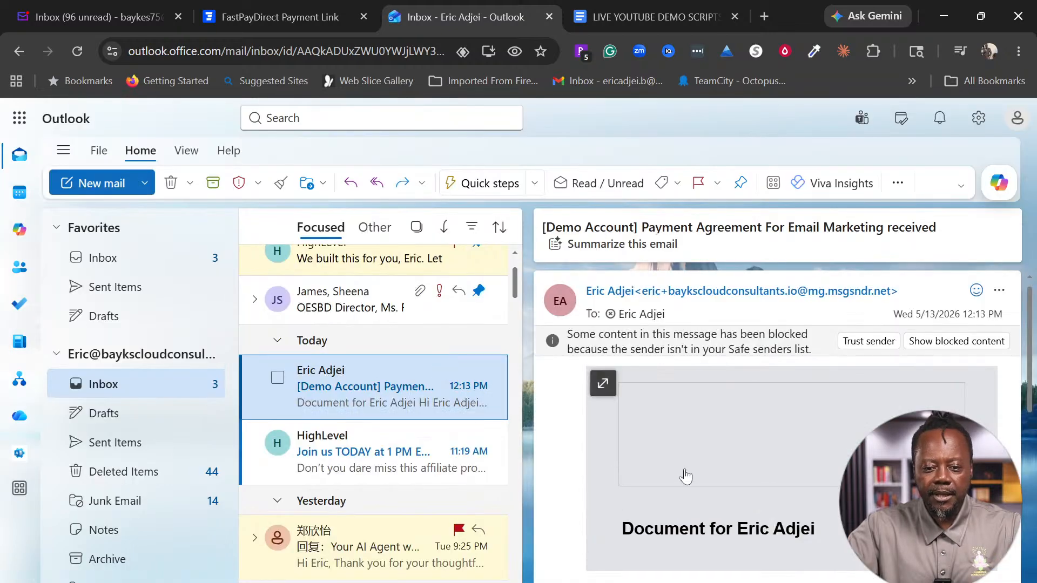
scroll(774, 496, "down", 3)
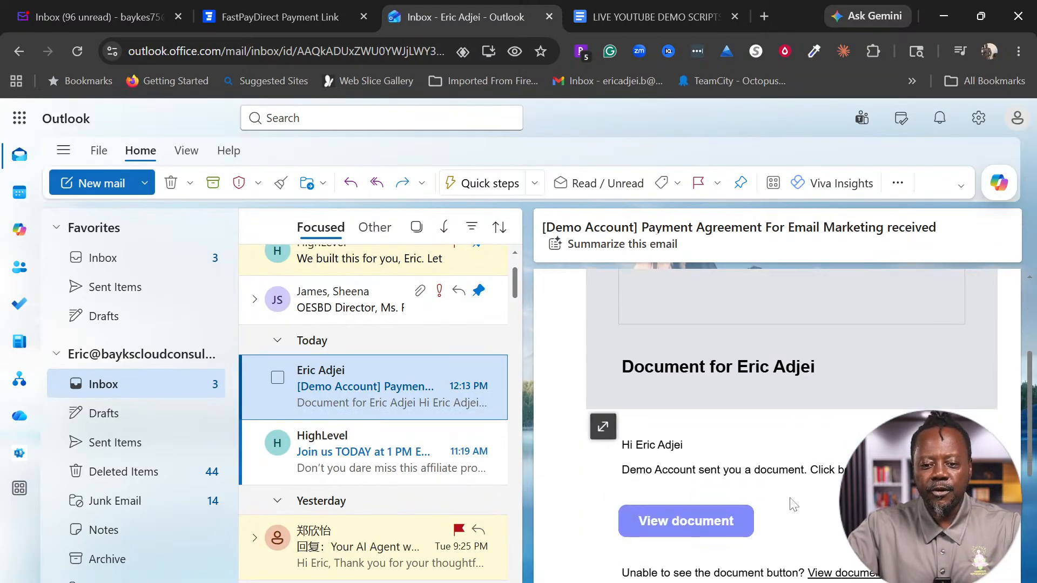
scroll(827, 505, "up", 3)
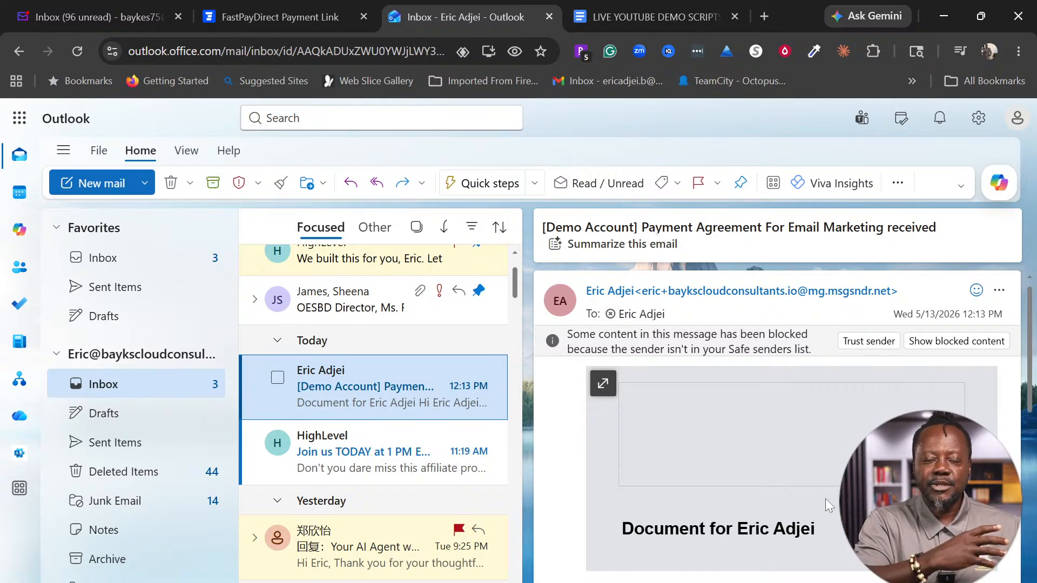
scroll(825, 498, "down", 5)
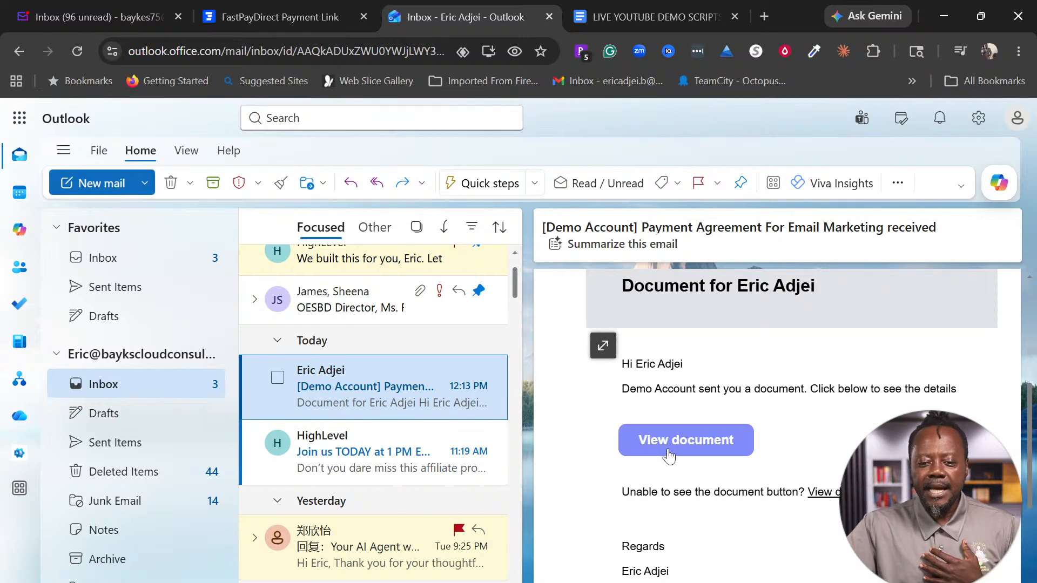
Step: Open the shared agreement and sign it with a Style Script typed signature
left_click(668, 450)
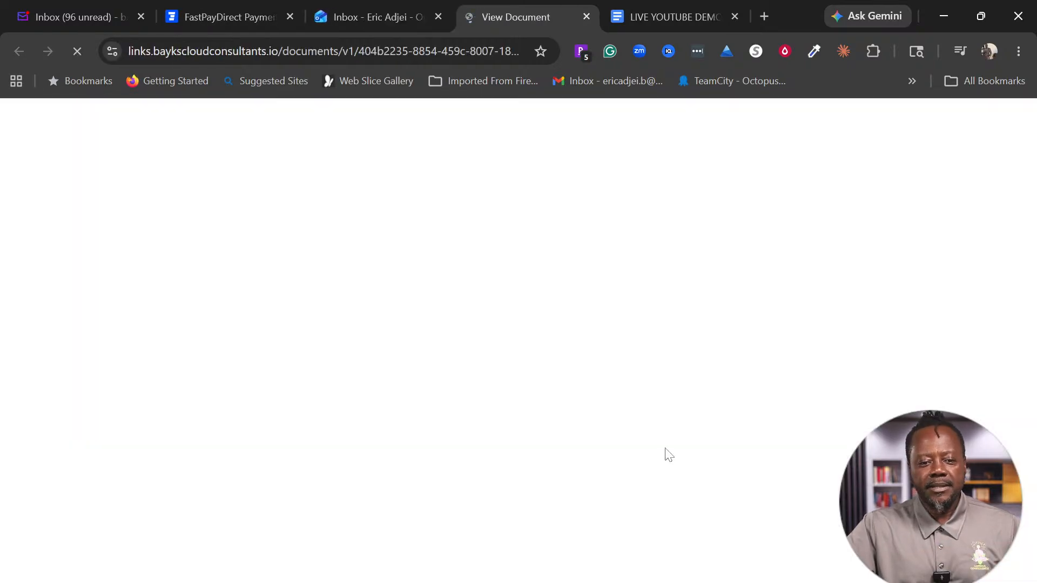
scroll(711, 437, "down", 15)
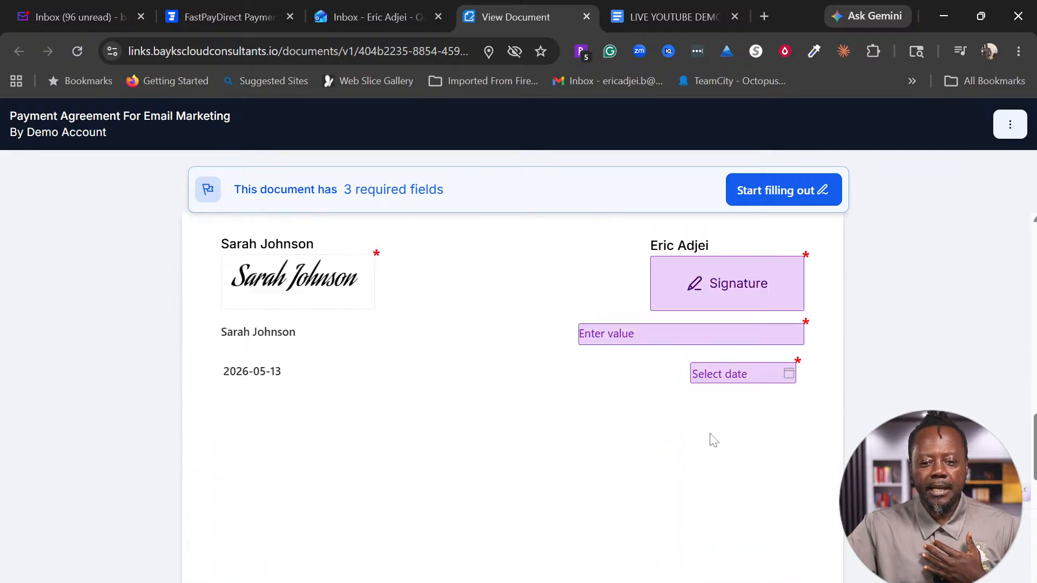
scroll(721, 421, "up", 2)
left_click(728, 388)
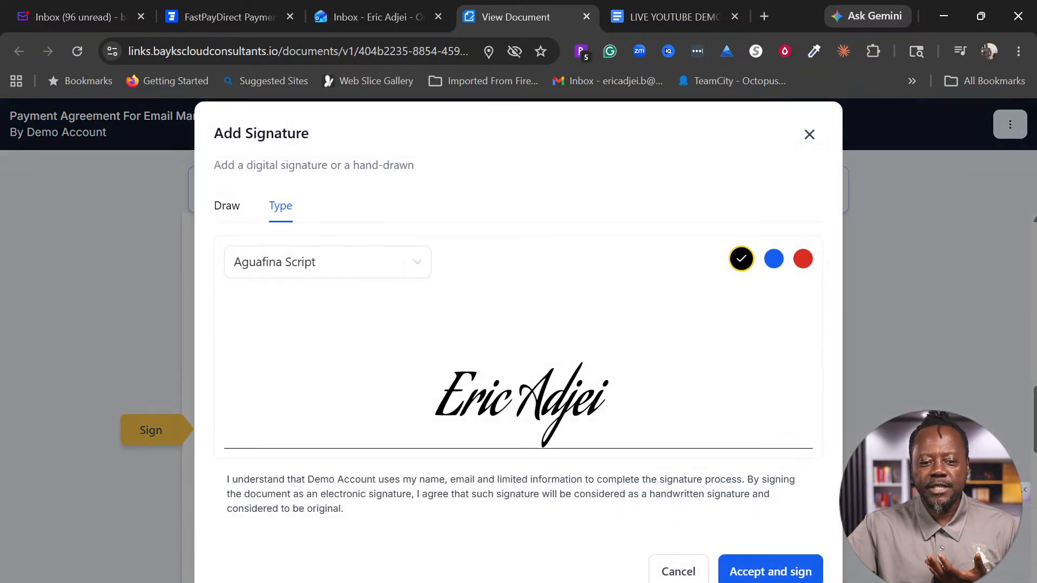
left_click(389, 274)
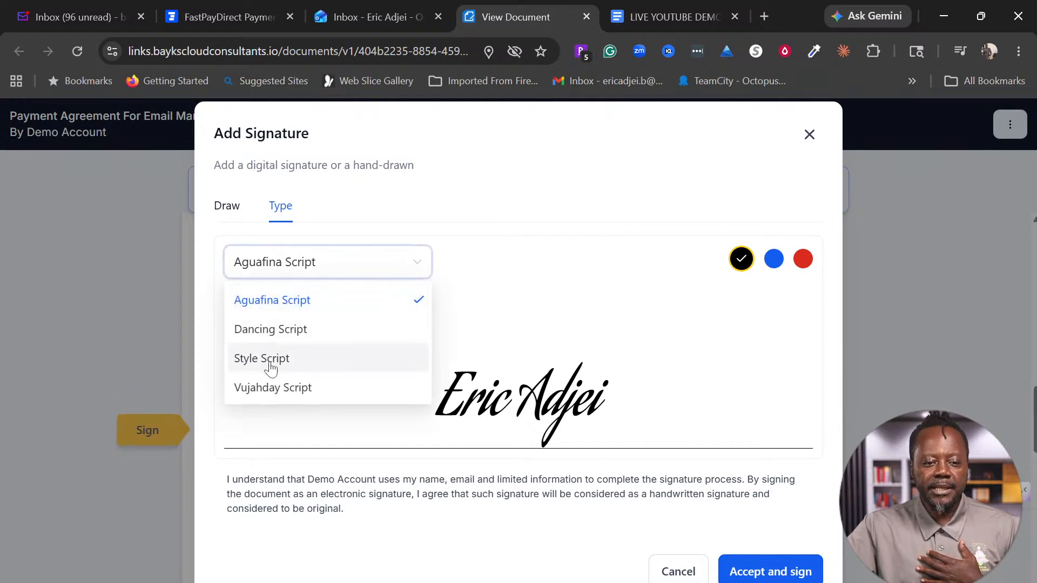
left_click(270, 359)
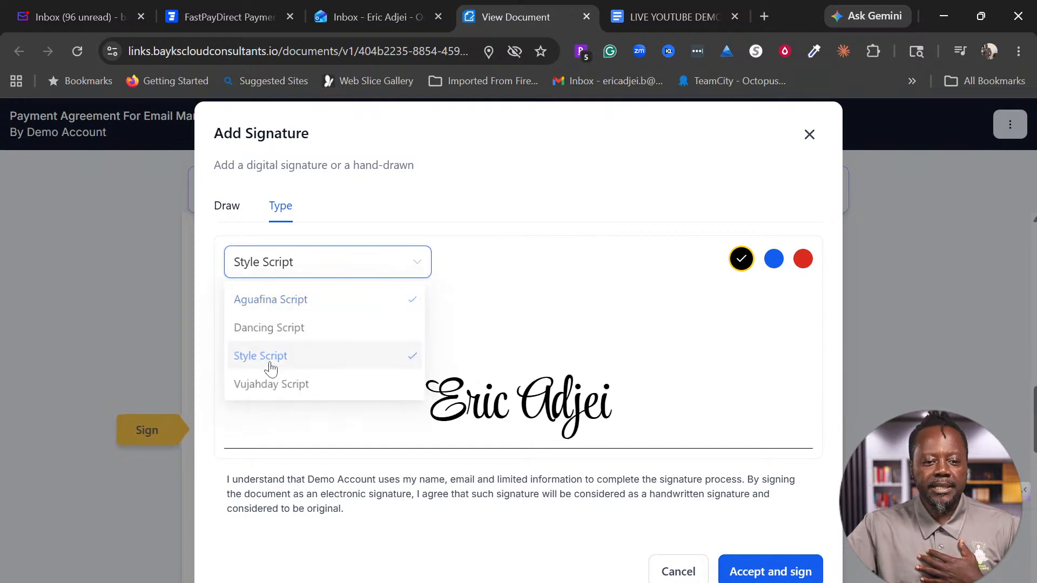
left_click(783, 570)
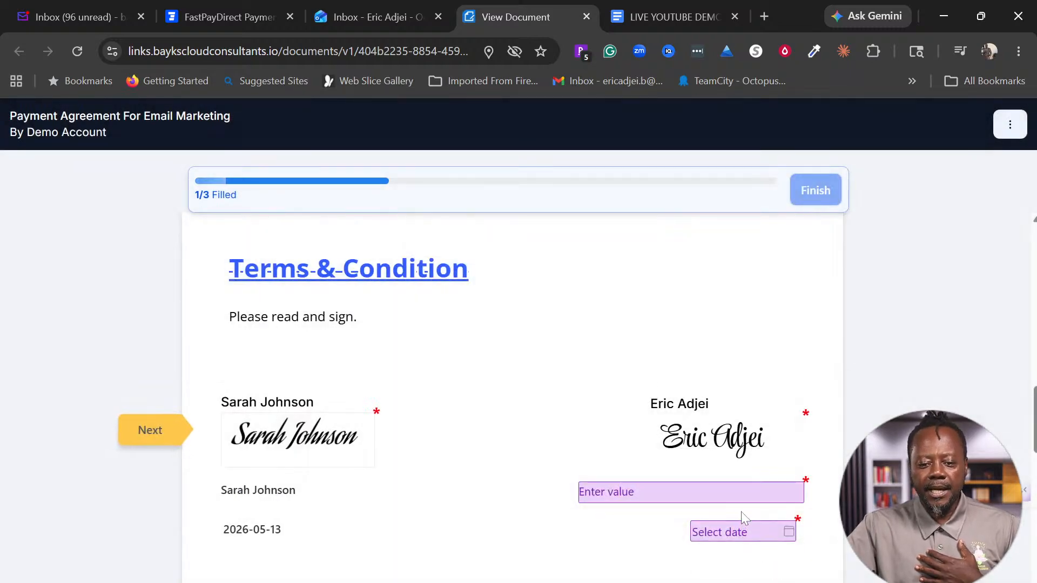
Step: Enter the second signer's name, date it 13 May 2026, finish, and return to Yahoo Mail
left_click(743, 498)
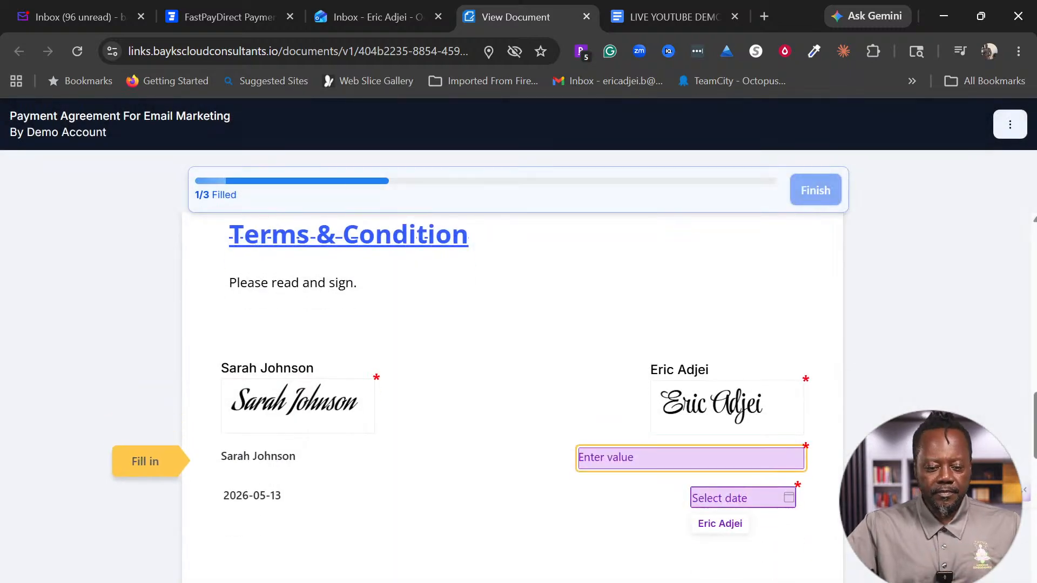
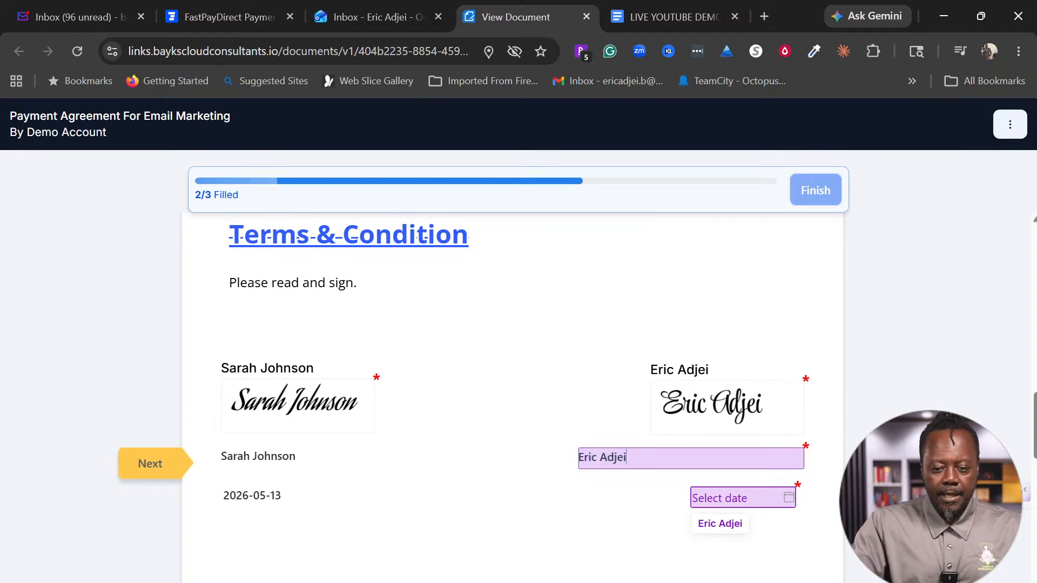
left_click(790, 496)
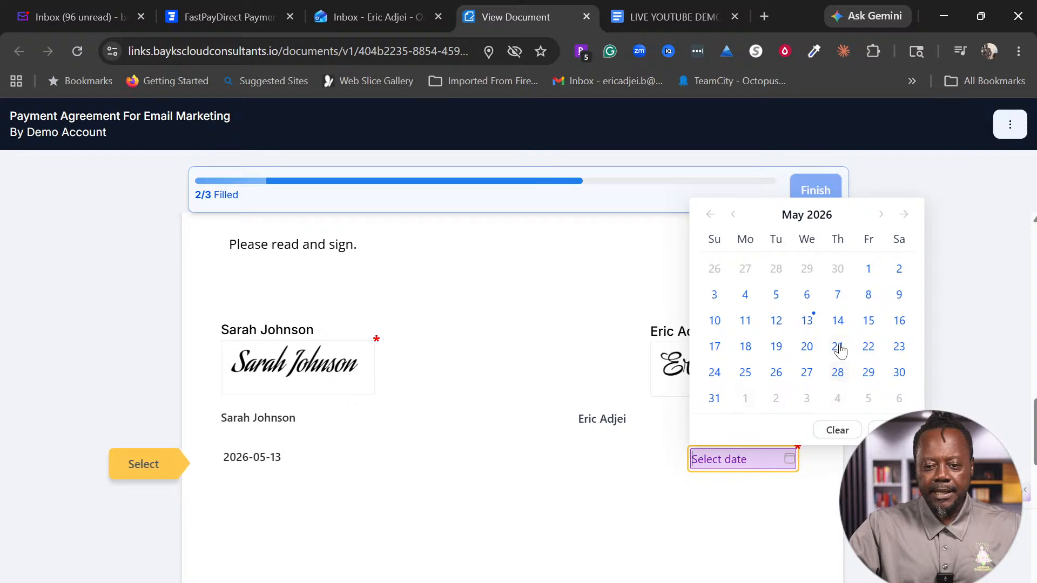
left_click(807, 321)
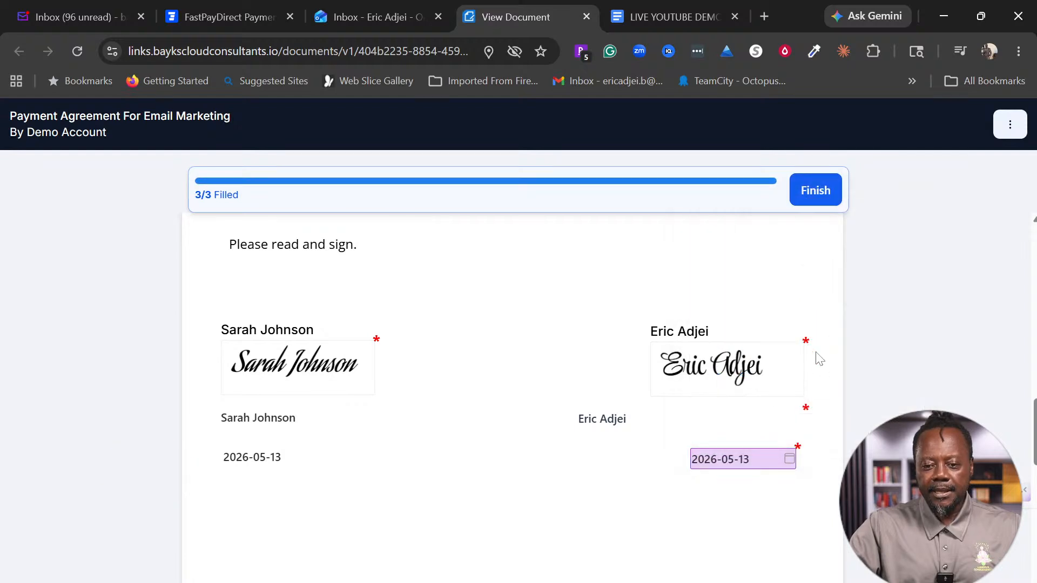
left_click(806, 186)
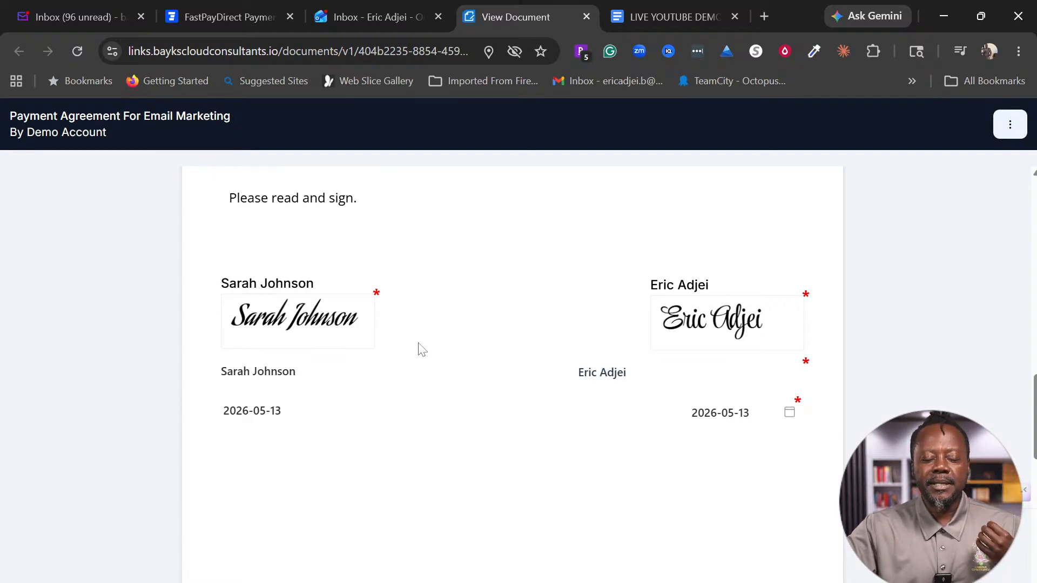
left_click(71, 15)
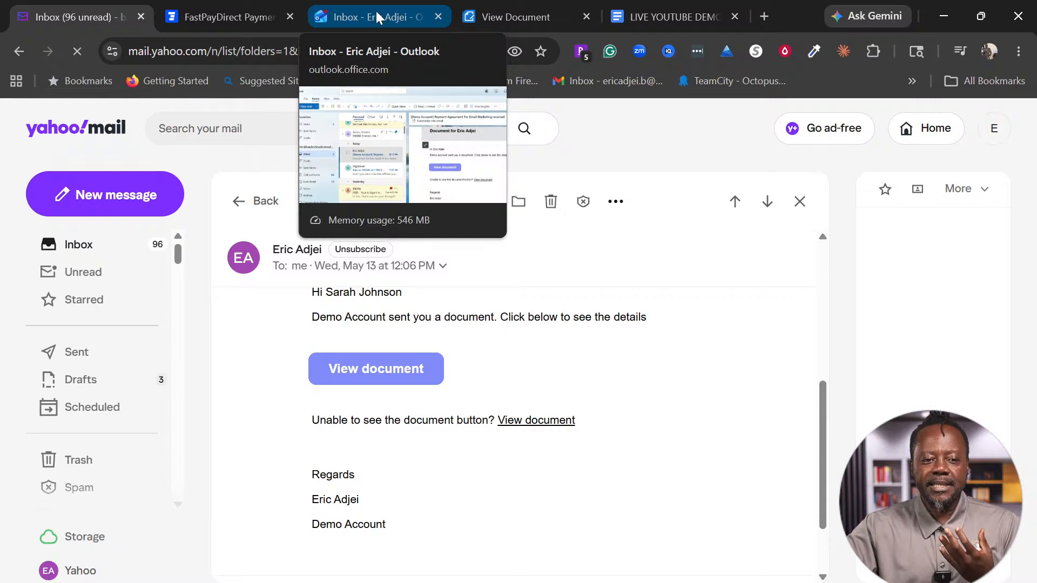
Step: Read Yahoo's 'Document signed successfully' agreement email down to Download PDF, then go to Outlook
left_click(254, 204)
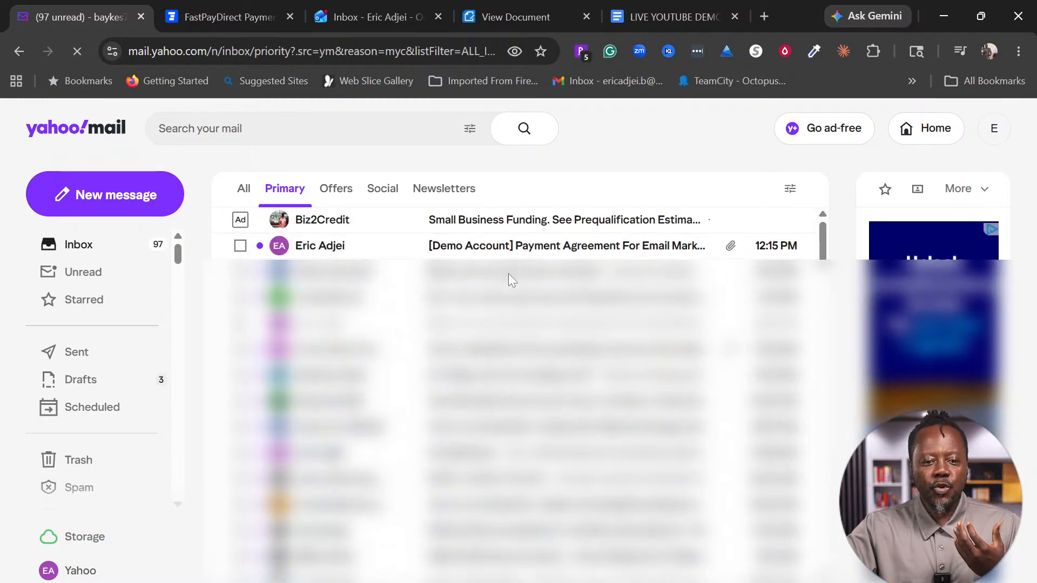
left_click(554, 247)
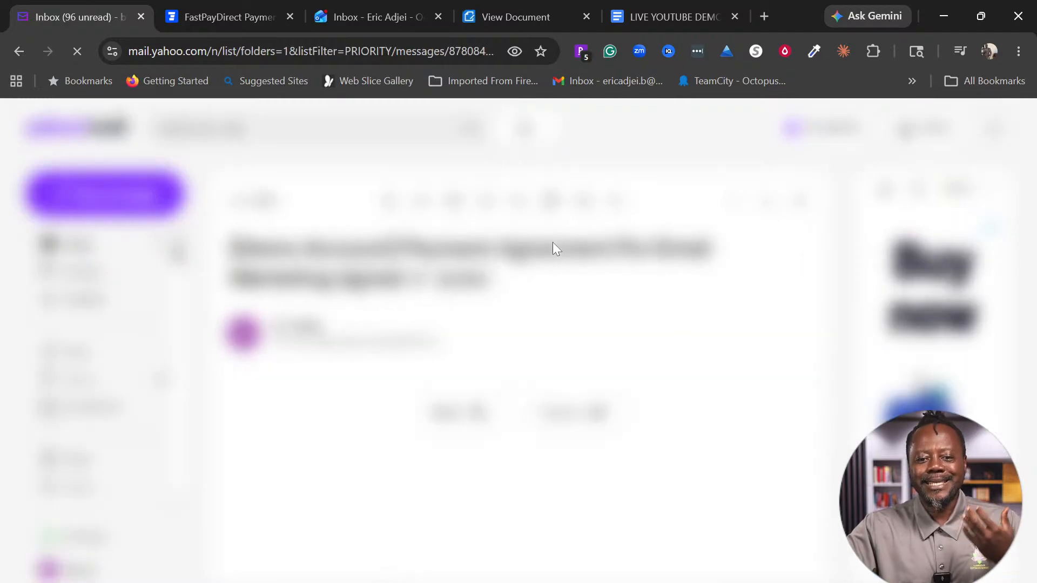
scroll(561, 346, "down", 2)
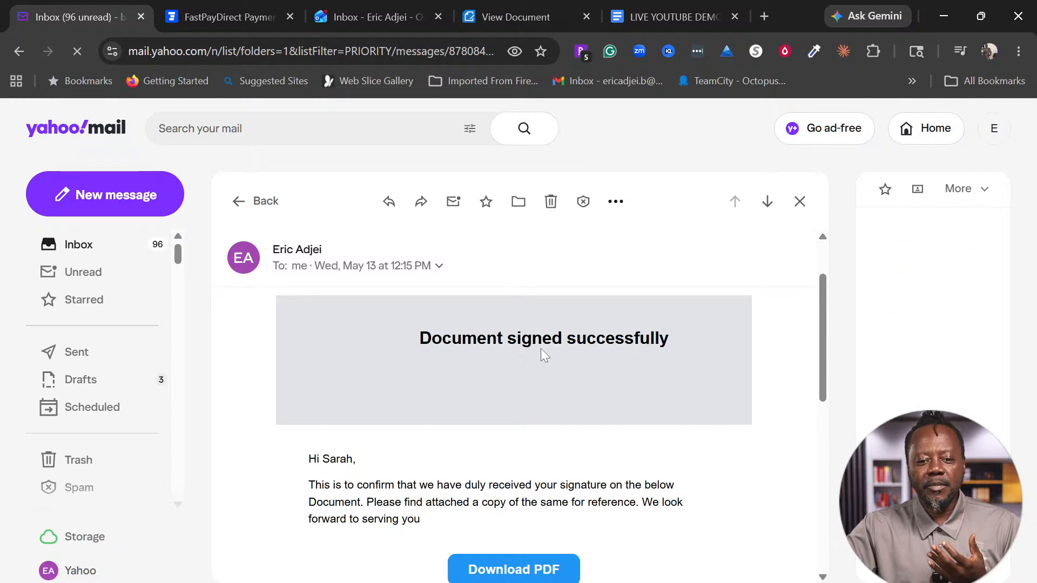
scroll(603, 368, "down", 3)
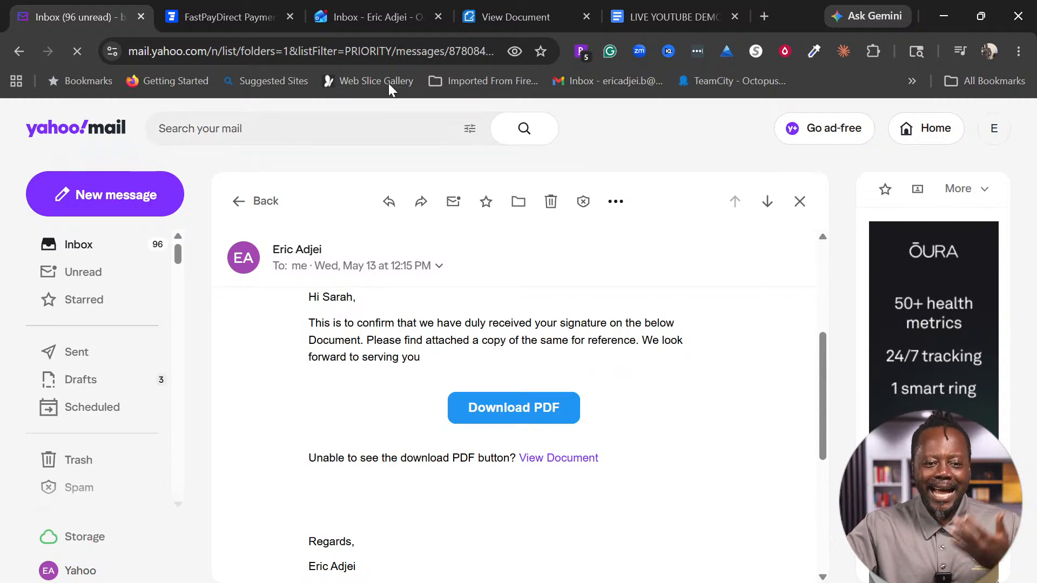
left_click(377, 15)
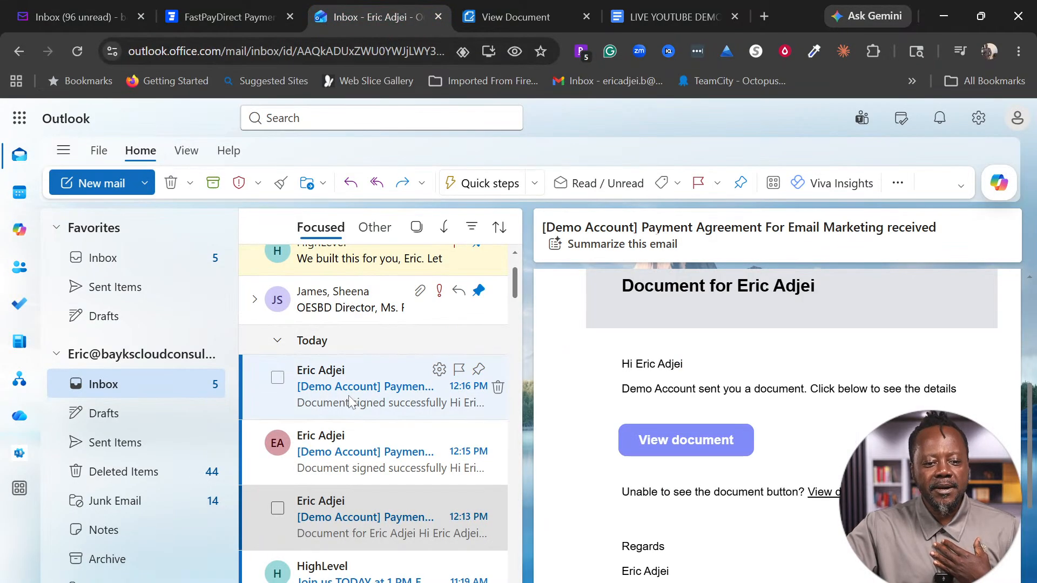
Step: Read the 12:15 PM and 12:16 PM agreement-signed emails, then return to the FastPayDirect invoice tab
left_click(358, 460)
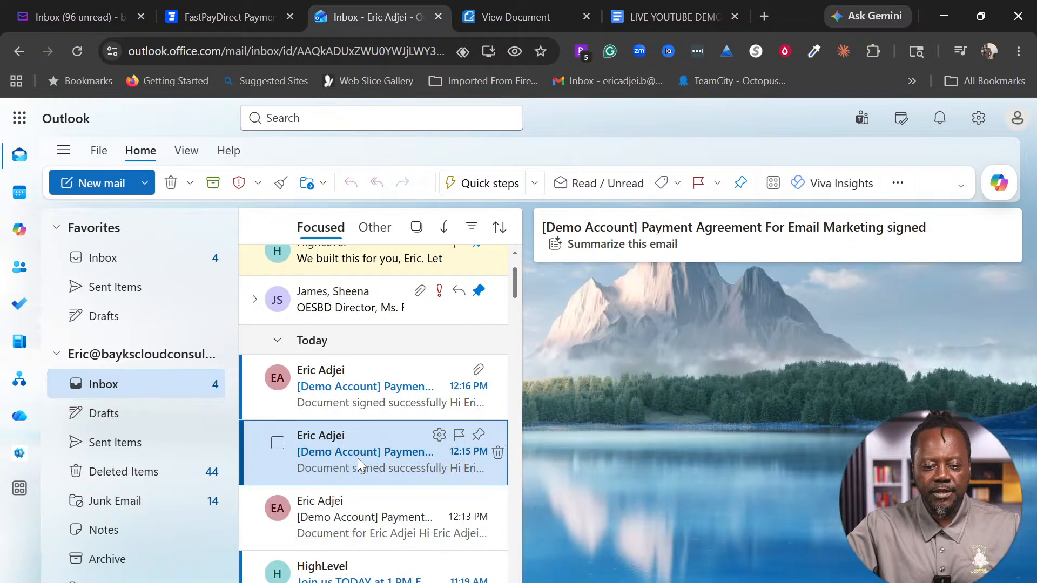
scroll(785, 430, "down", 2)
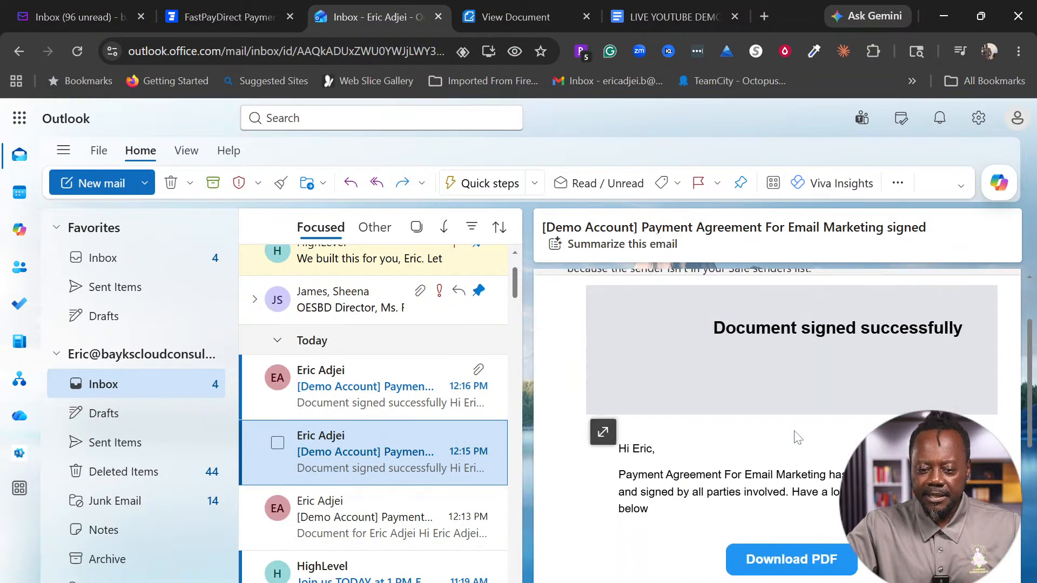
scroll(796, 430, "up", 2)
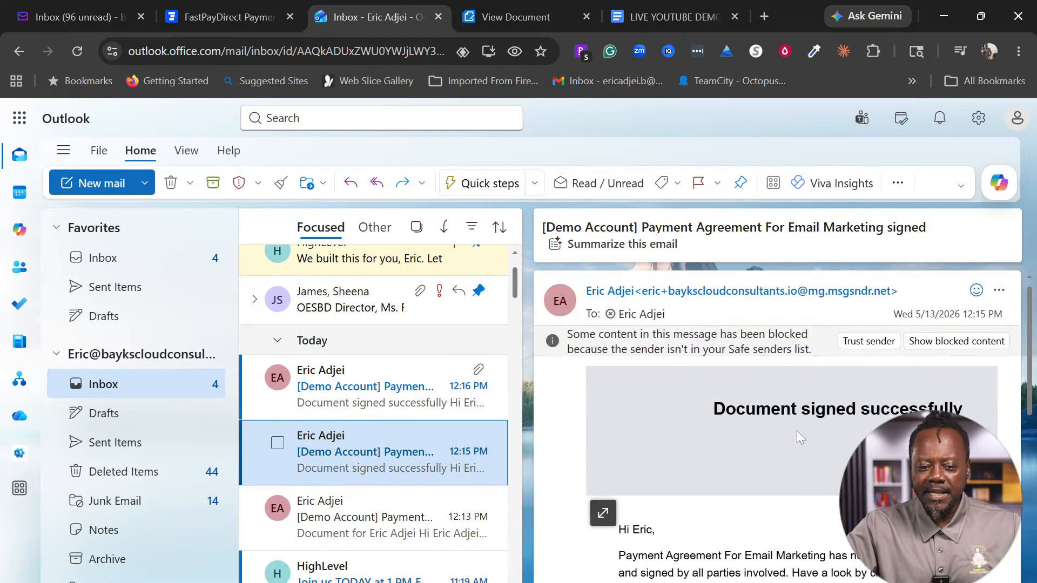
left_click(389, 384)
scroll(820, 505, "down", 3)
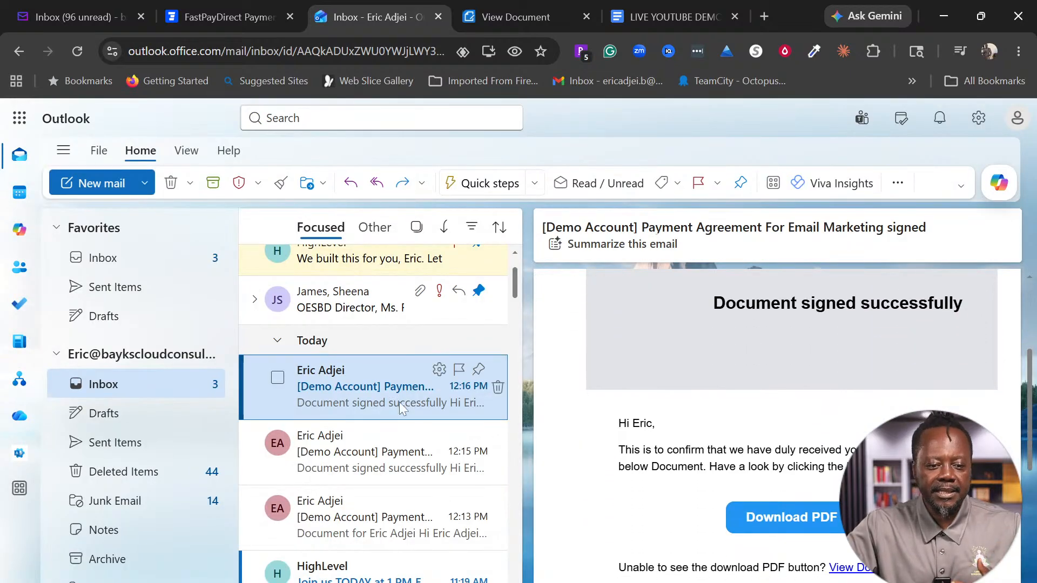
scroll(406, 426, "up", 3)
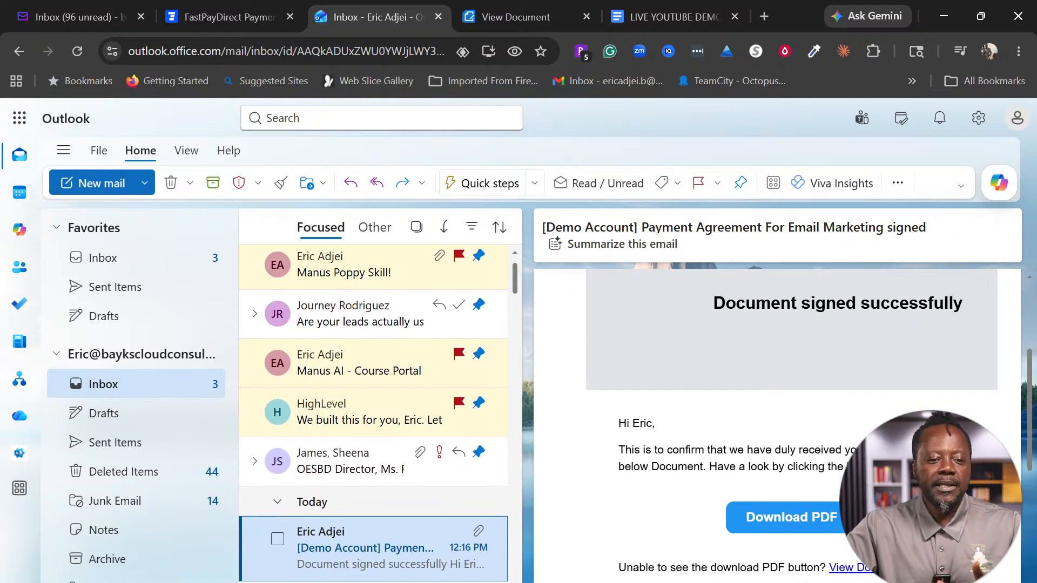
left_click(203, 8)
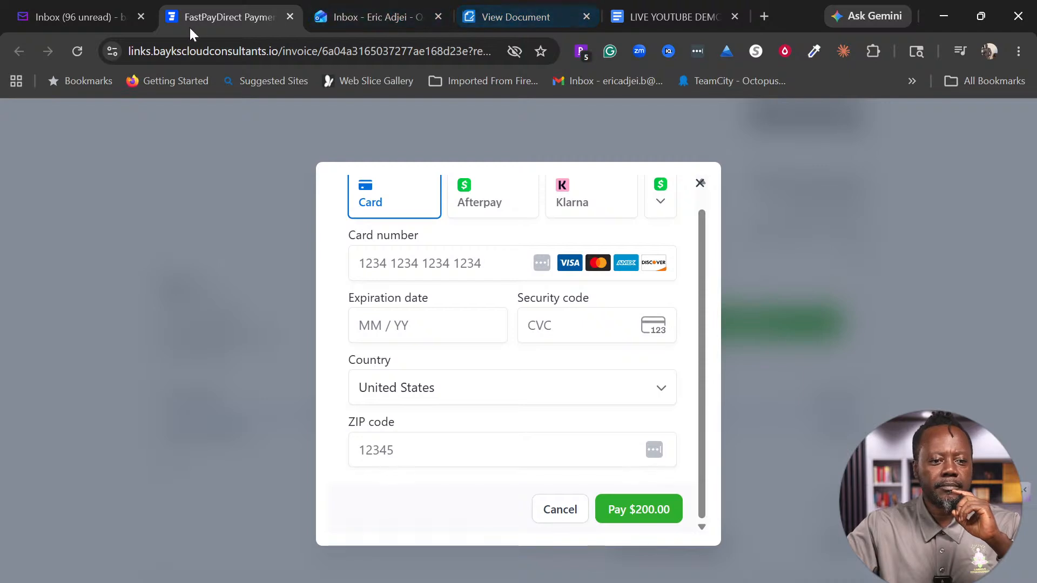
Step: Filter Documents & Contracts to Completed and open the Payment Agreement For Email Marketing's action menu
left_click(945, 16)
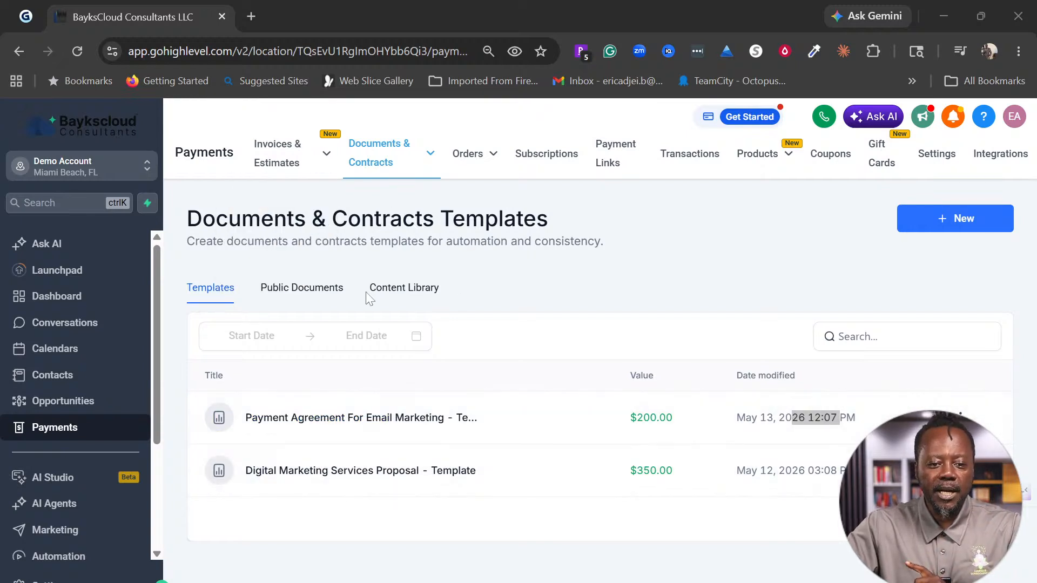
left_click(384, 155)
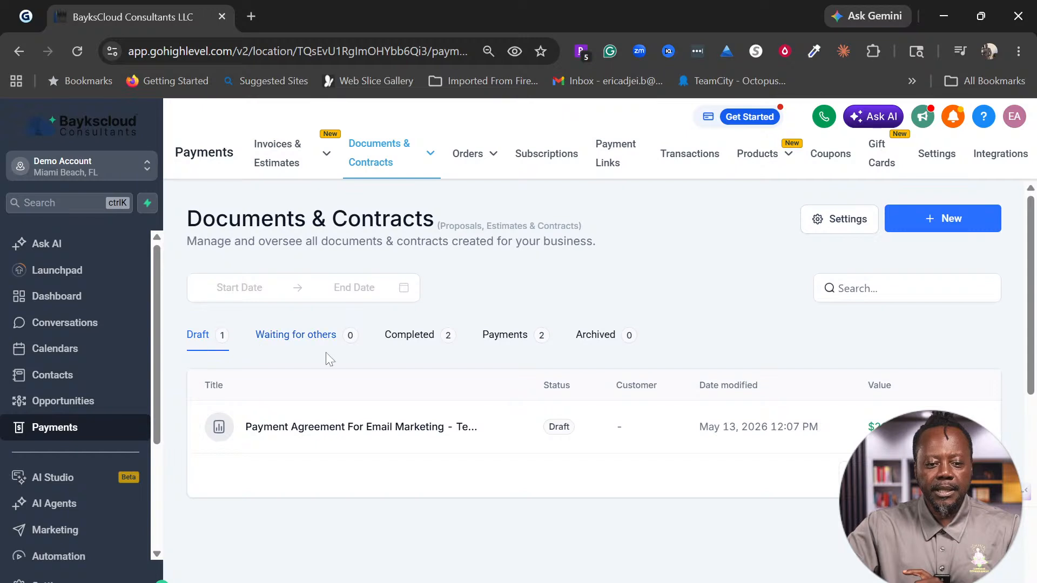
left_click(422, 337)
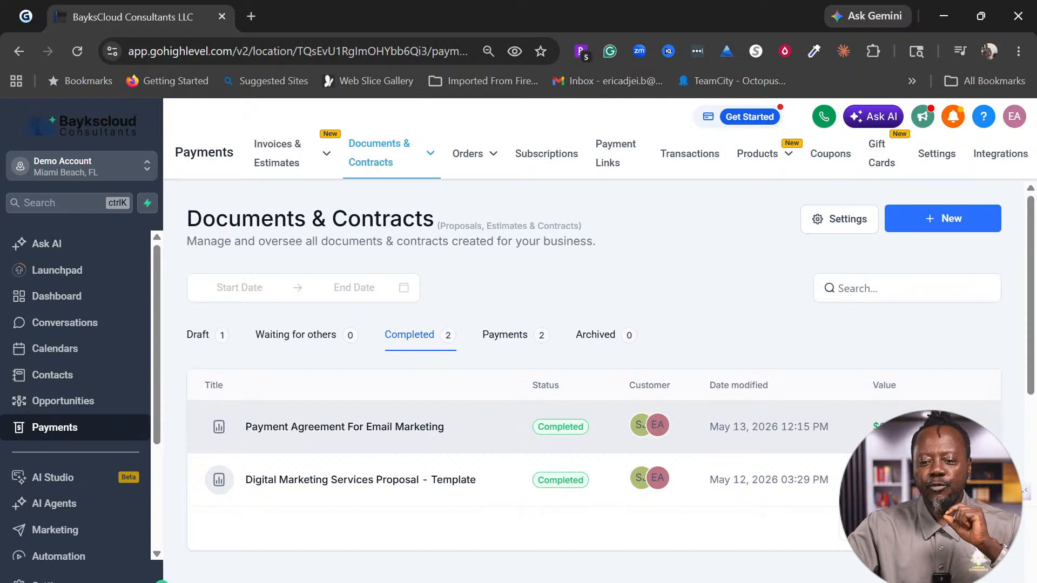
left_click(983, 427)
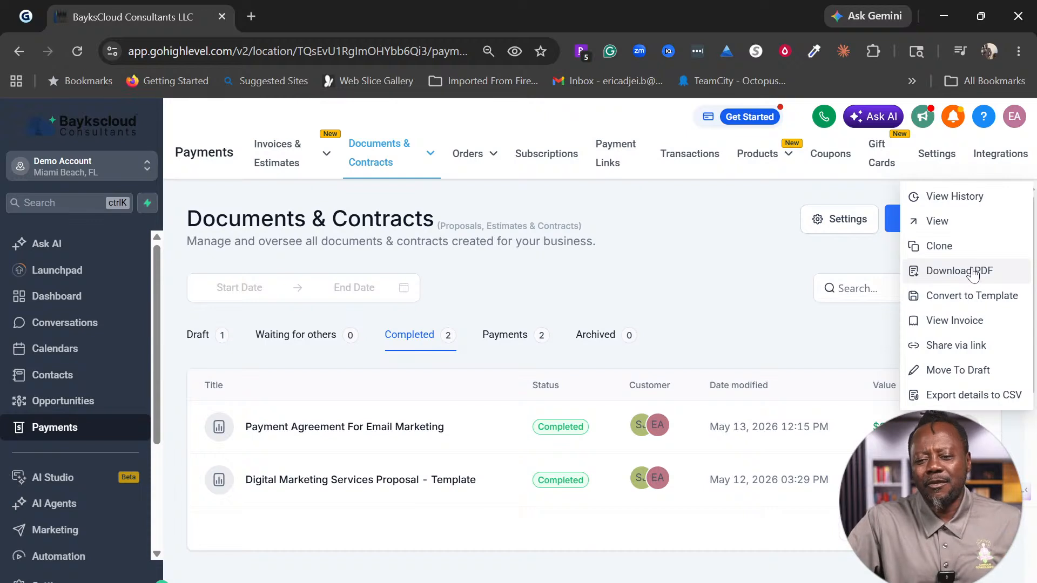
Step: Download Payment_Agreement_For_Email_Marketing.pdf and open it from Chrome's downloads
left_click(972, 273)
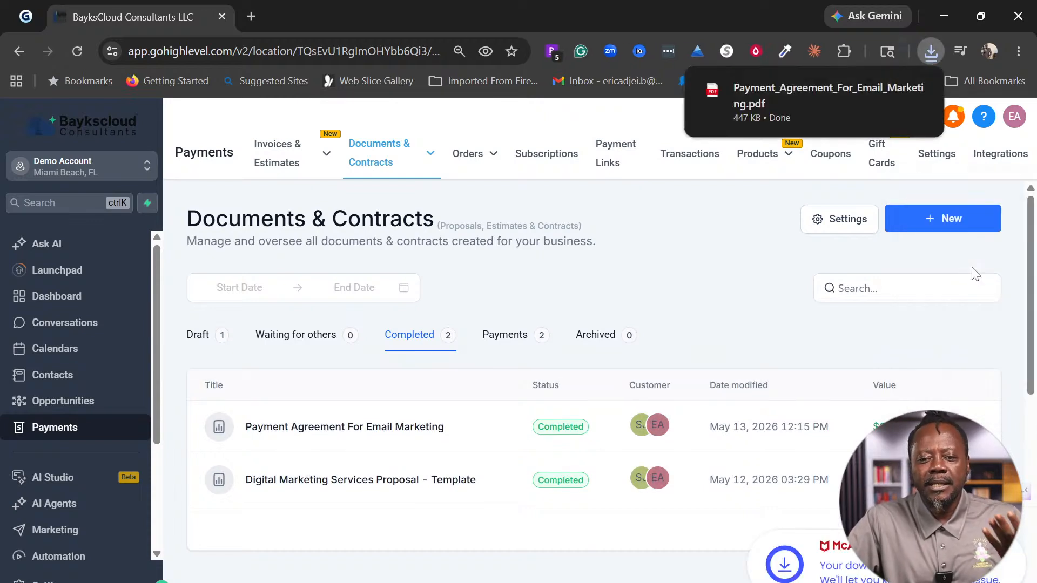
mouse_move(815, 123)
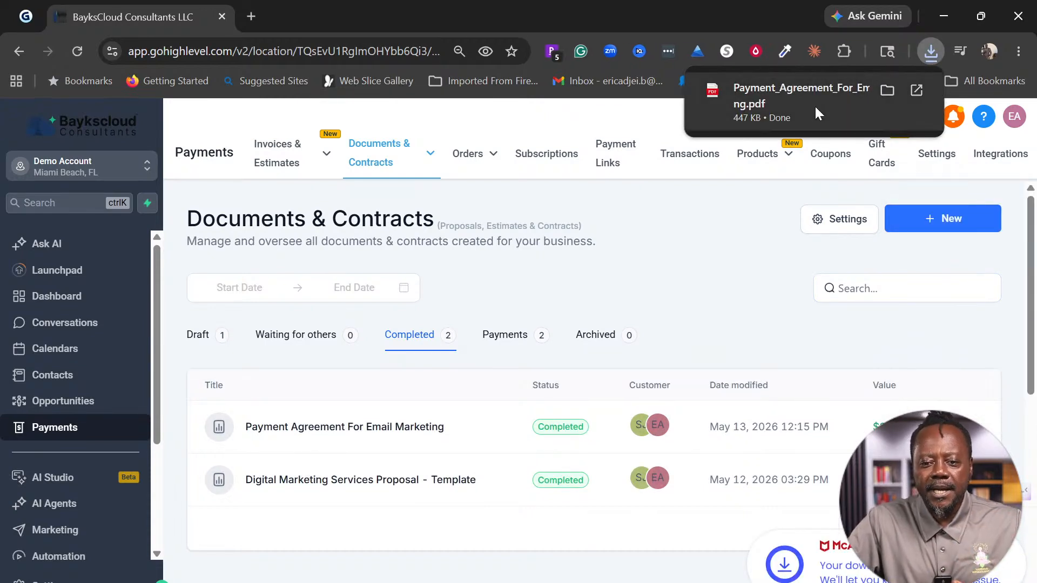
left_click(816, 108)
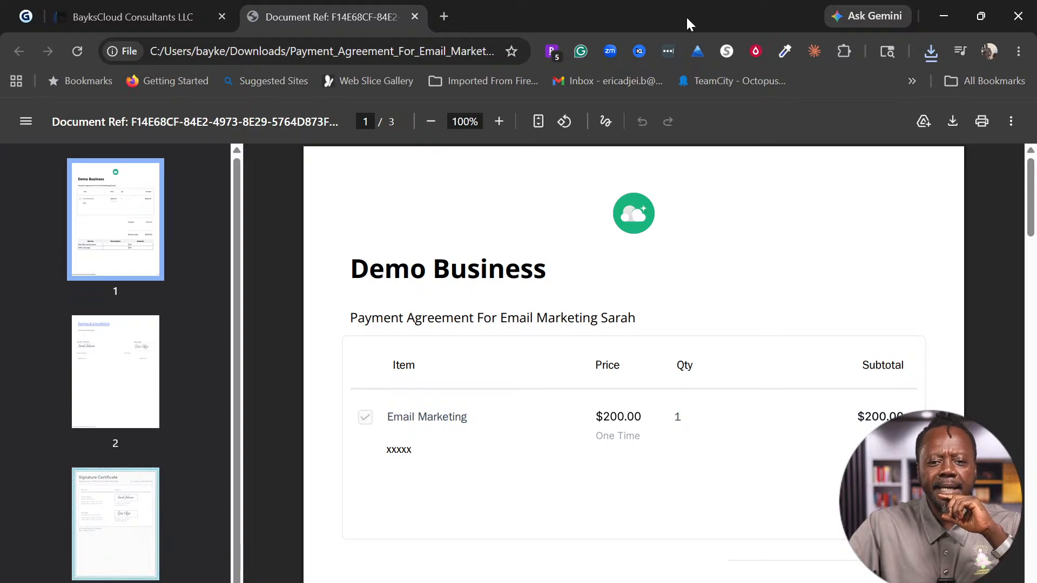
Step: Hide the PDF and bring back the FastPayDirect $200.00 card payment form
key("super+d")
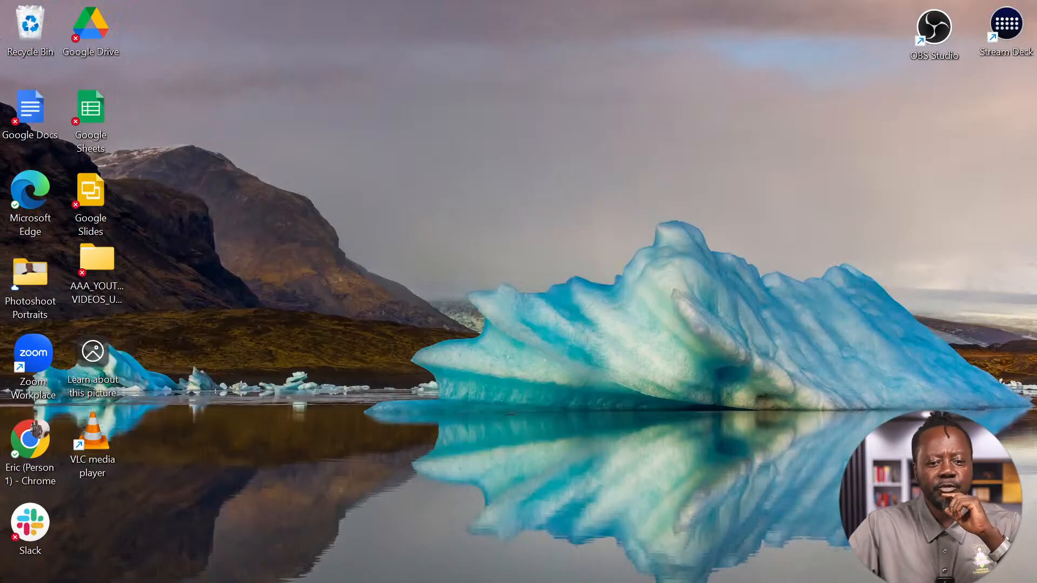
mouse_move(677, 582)
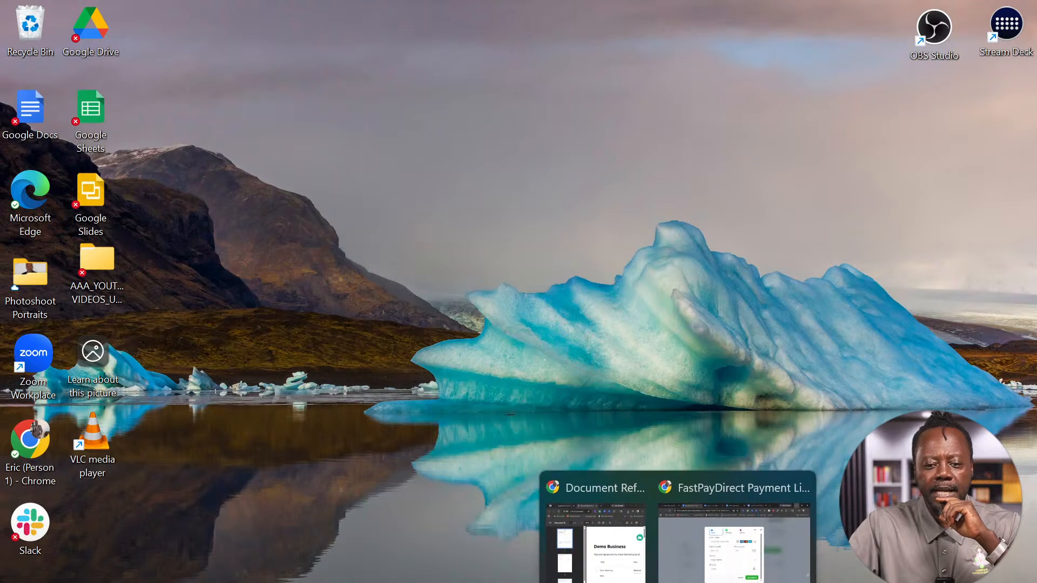
left_click(734, 576)
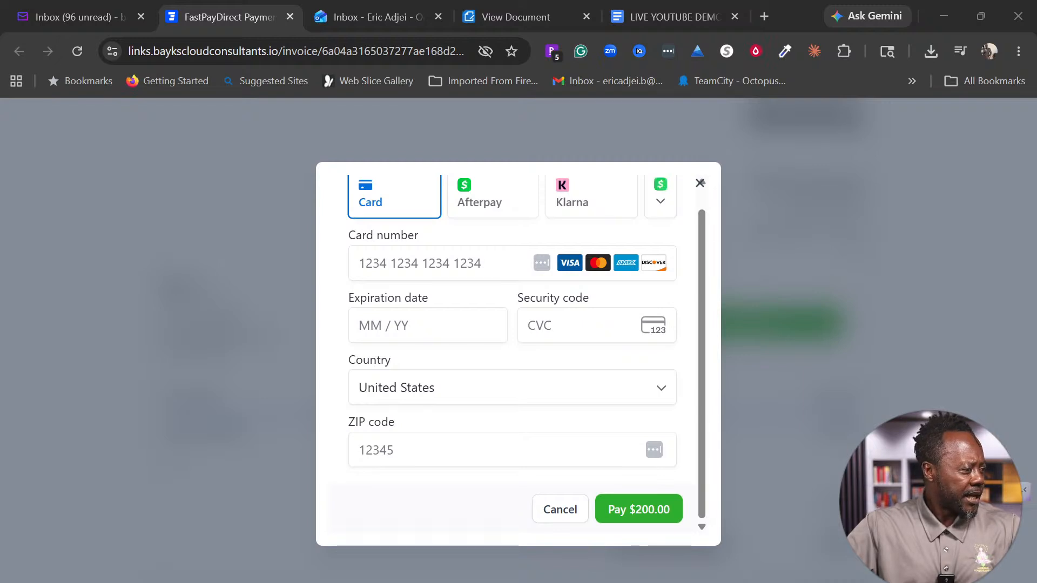
key("super+shift+s")
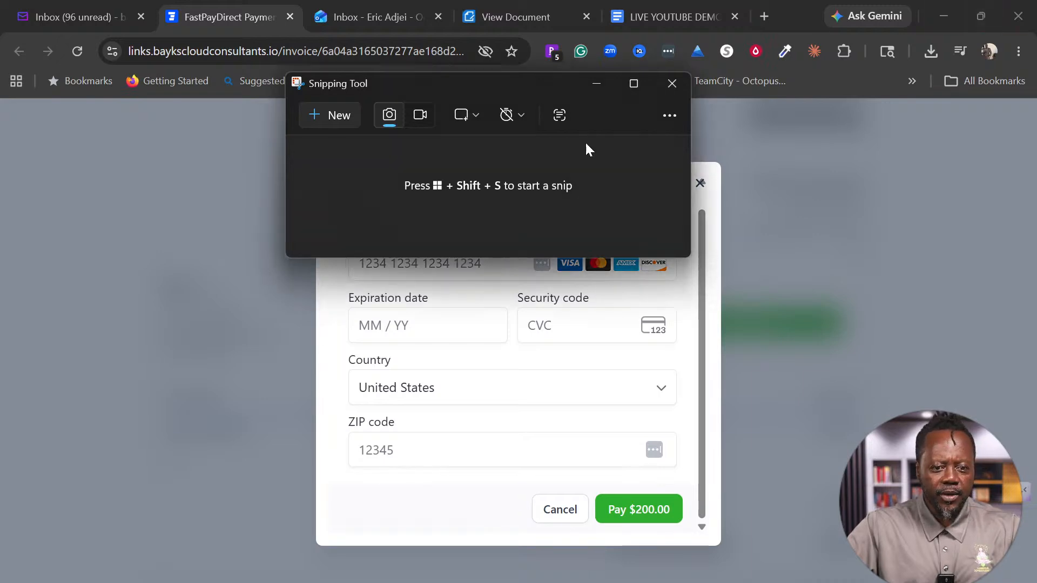
left_click(332, 116)
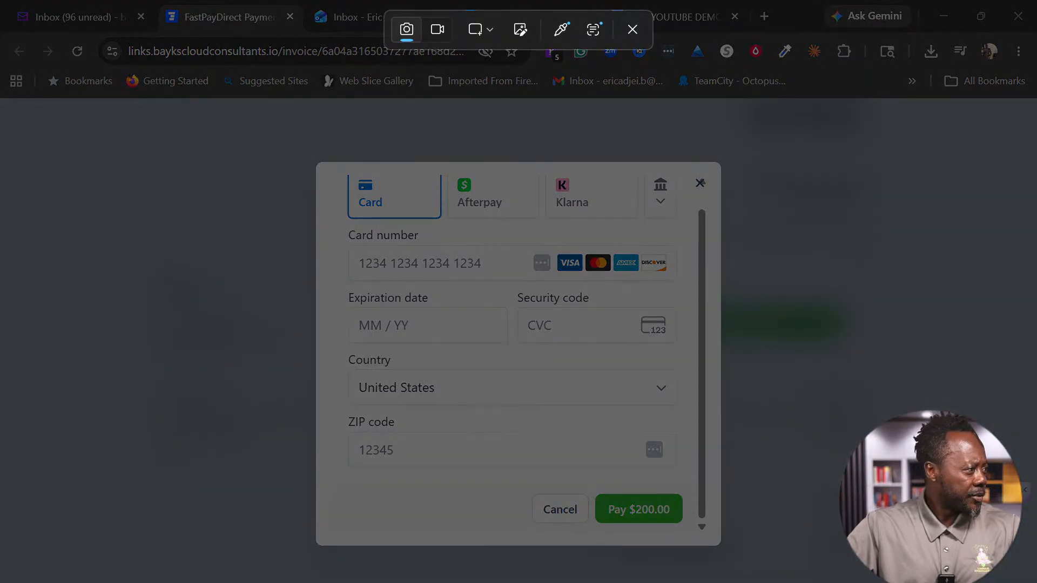
key("Escape")
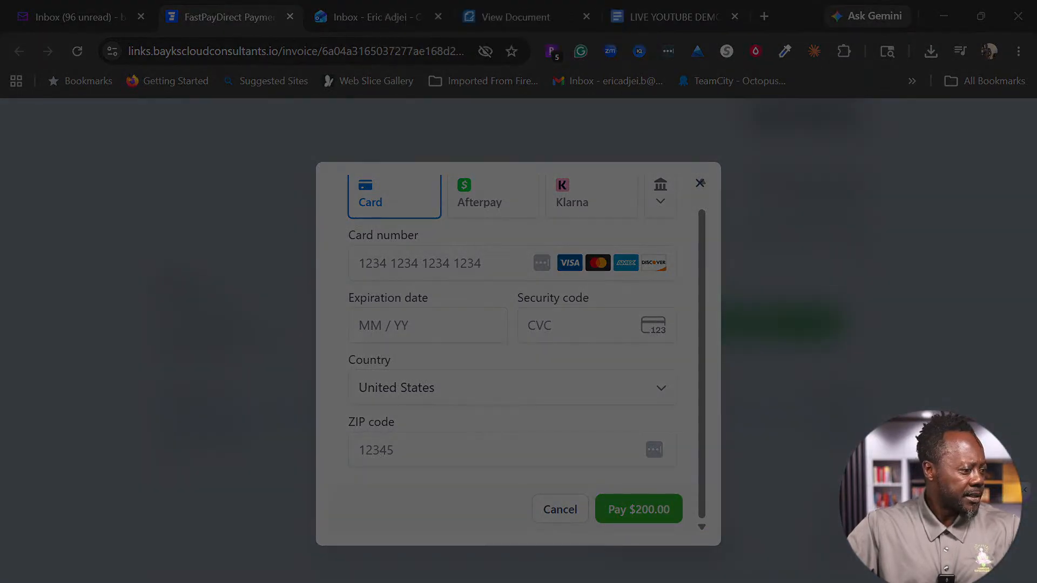
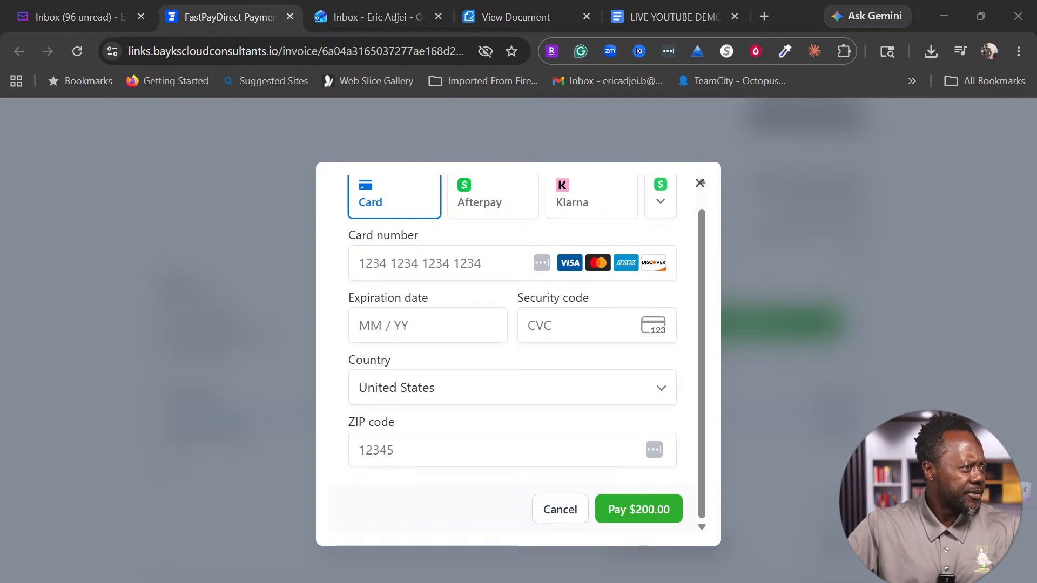
Step: Bring the Snipping Tool capture of the signed certificate in front of the payment form
key("alt+Tab")
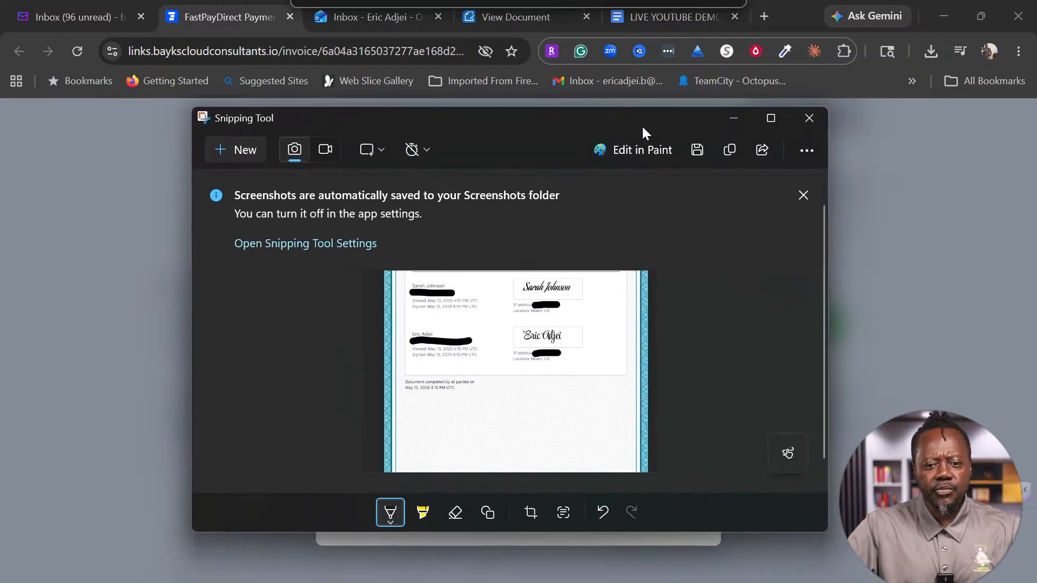
Step: Maximize Snipping Tool and zoom into the signature certificate screenshot
left_click(771, 118)
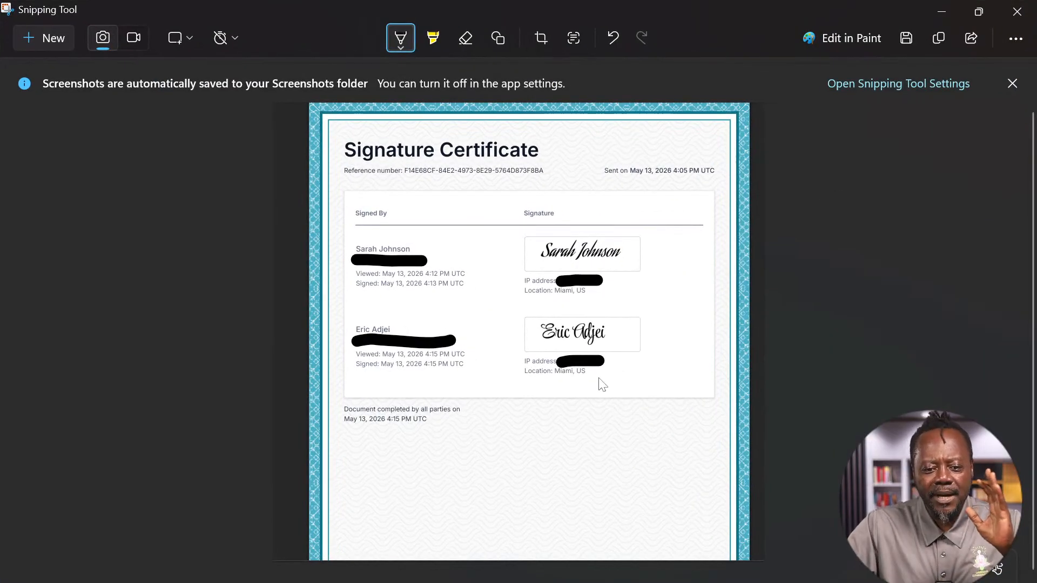
left_click(1013, 38)
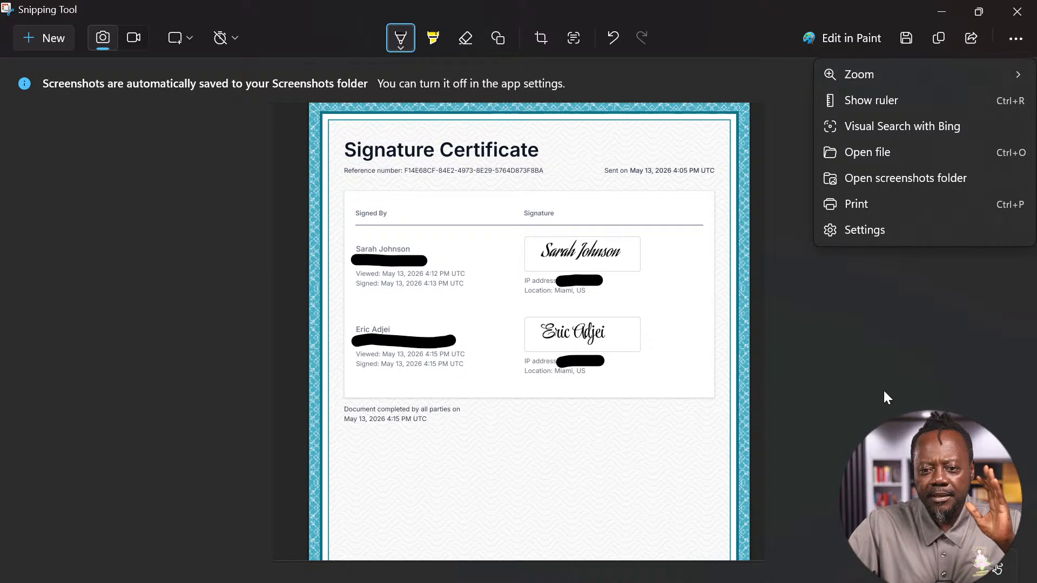
left_click(92, 223)
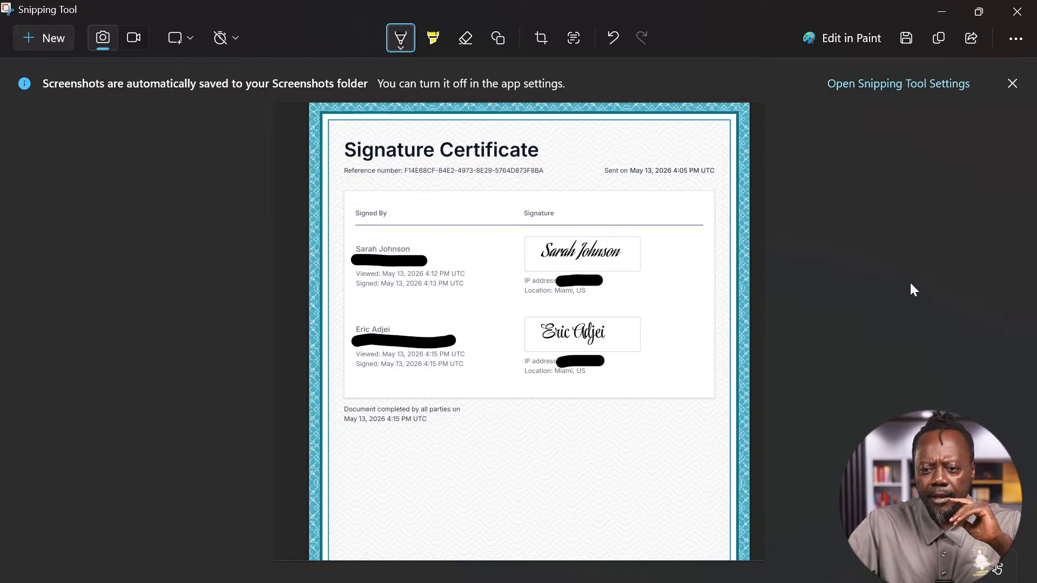
left_click(1004, 35)
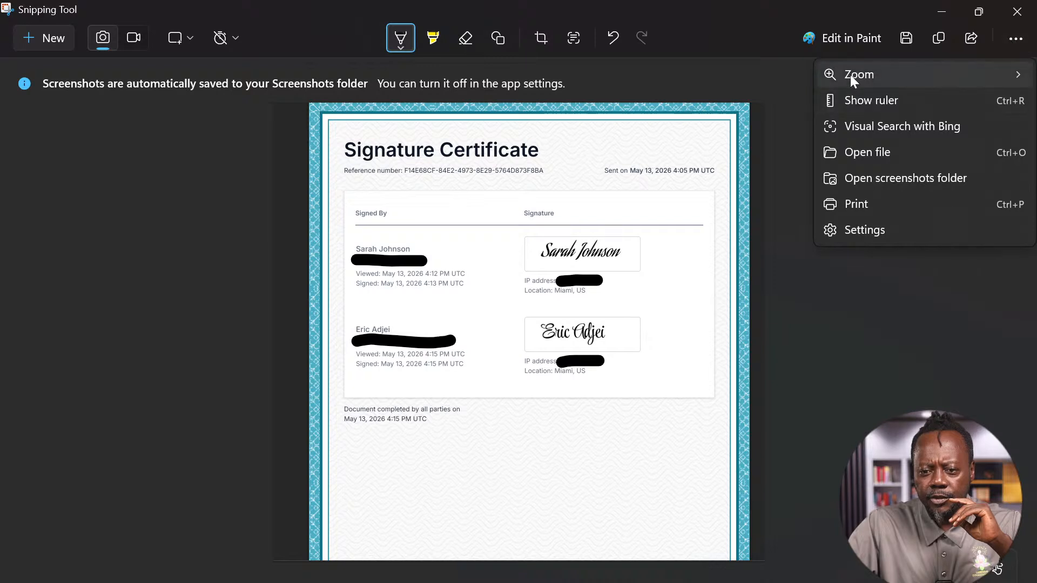
mouse_move(850, 75)
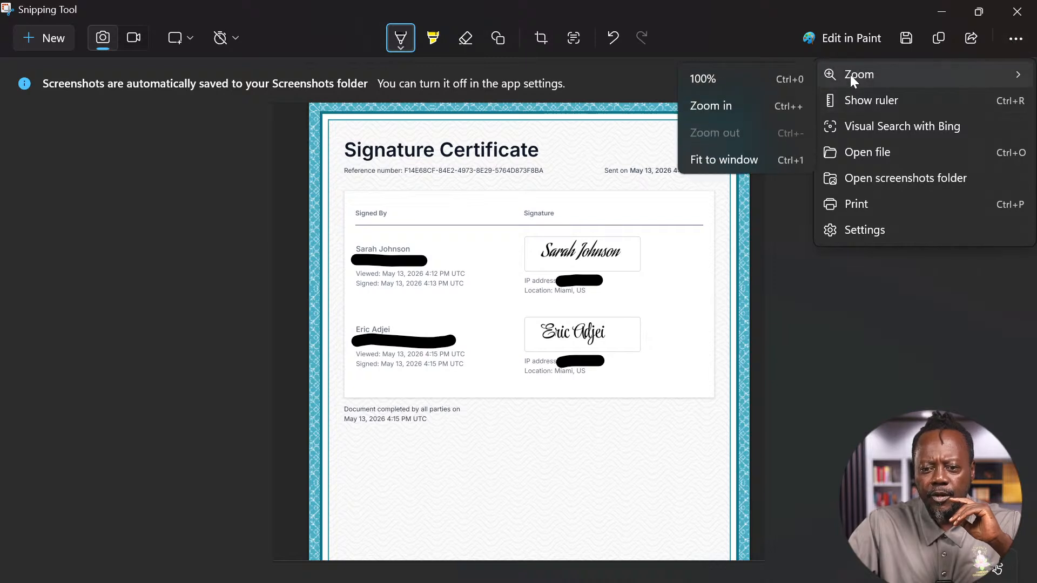
left_click(709, 104)
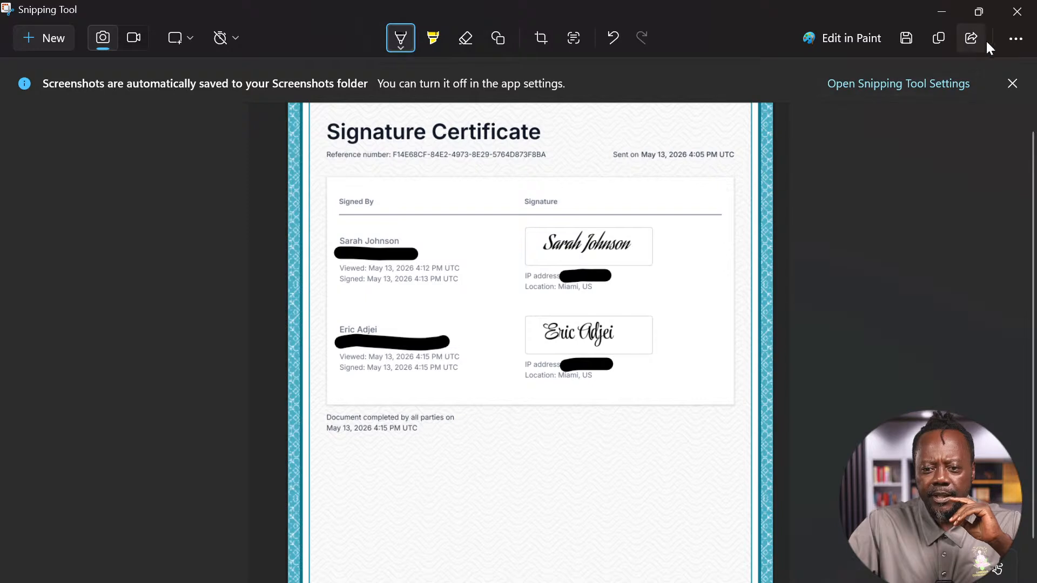
Step: Zoom in further to review both signatures, then drag the window off screen
left_click(1016, 39)
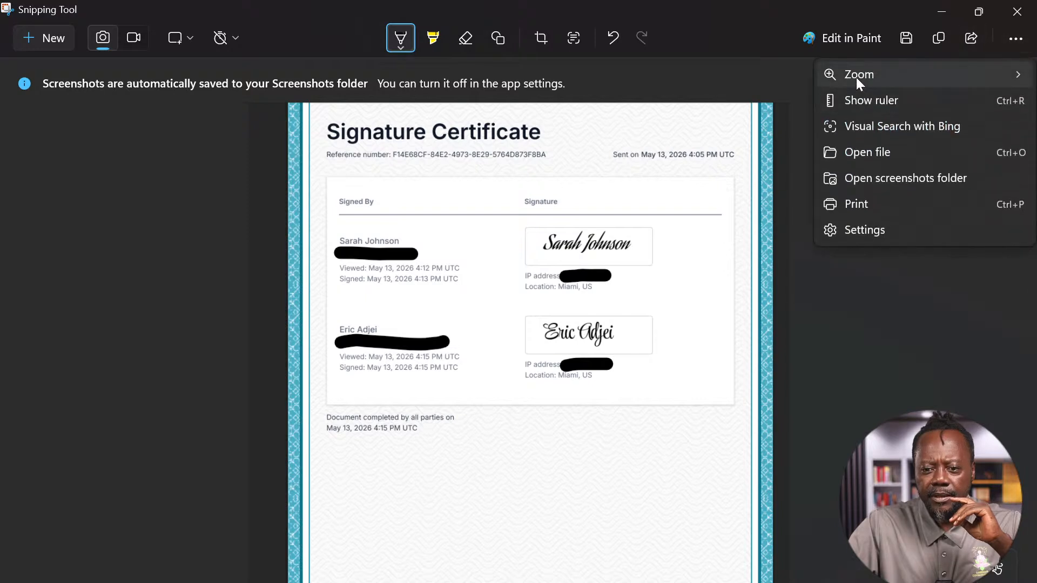
mouse_move(857, 73)
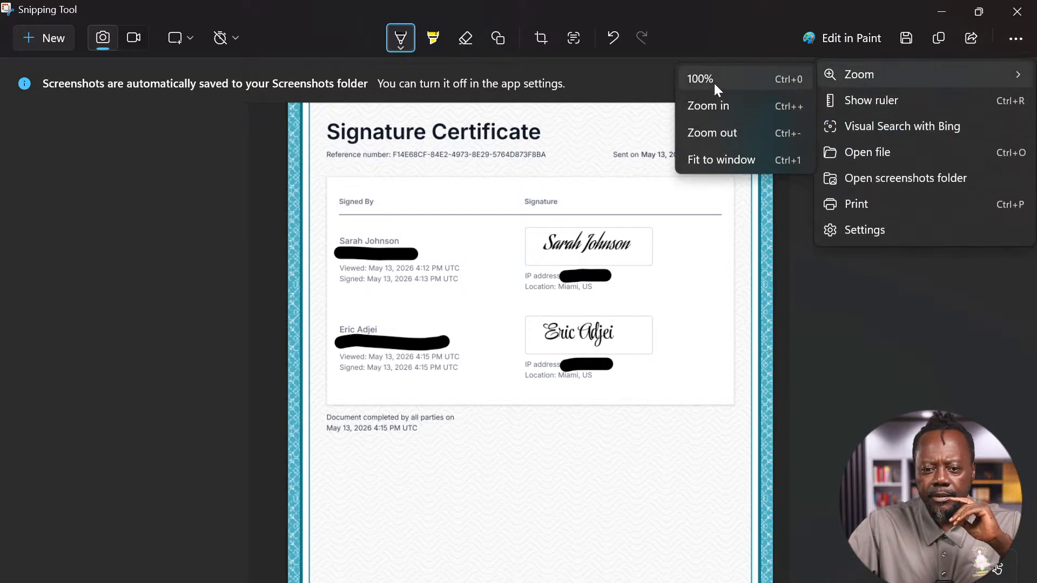
left_click(719, 109)
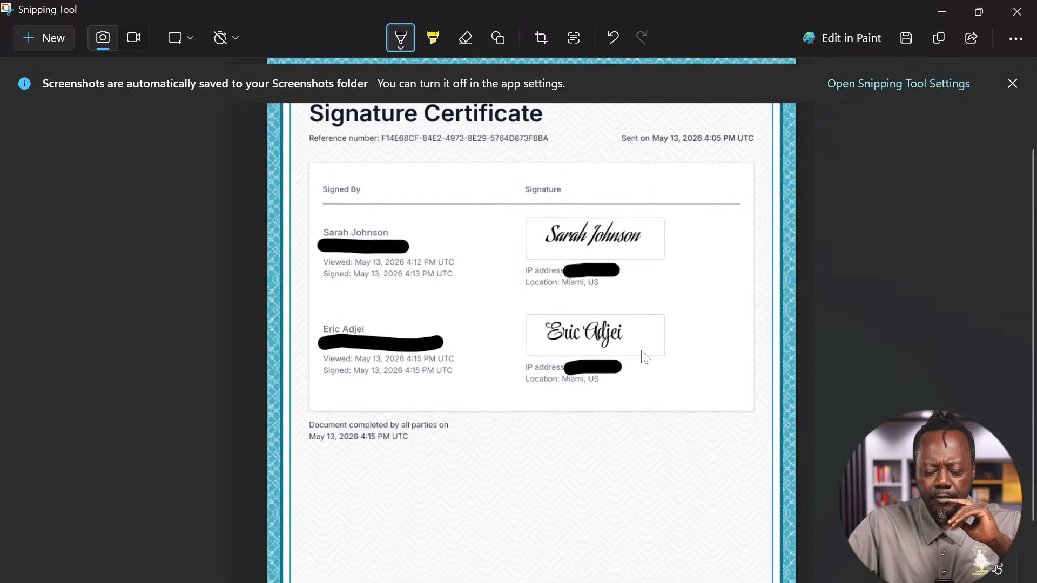
scroll(681, 353, "up", 3)
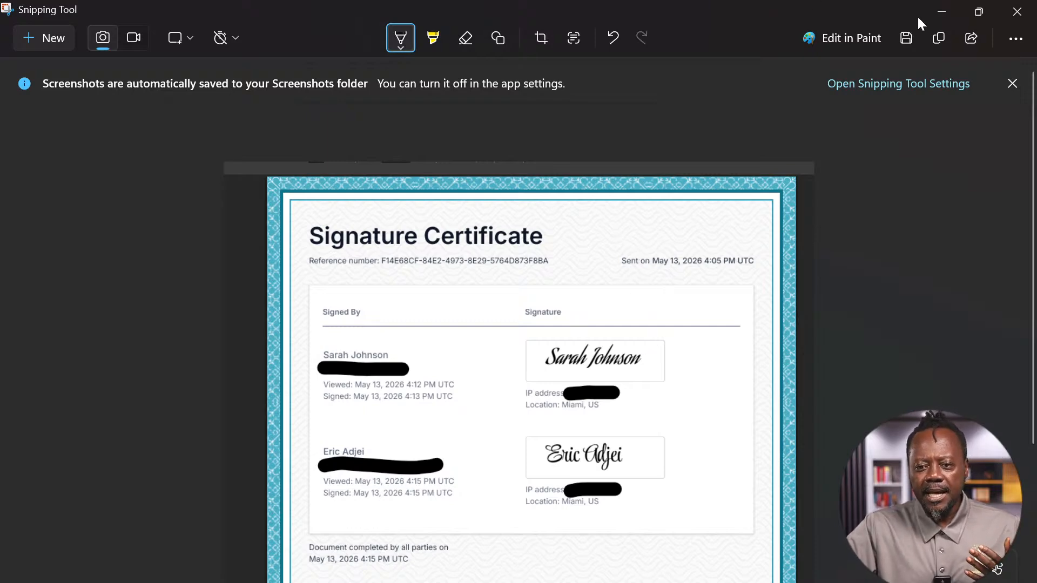
left_click_drag(874, 11, 0, 378)
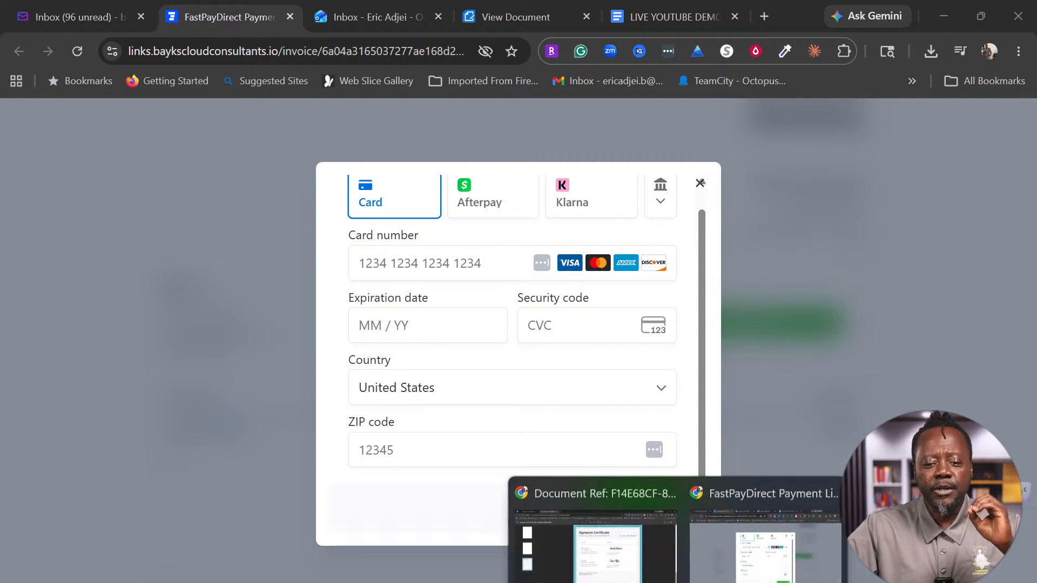
Step: Return to Chrome, drag the Document Ref PDF window into view, and select its BaykCloud Consultants tab
mouse_move(648, 574)
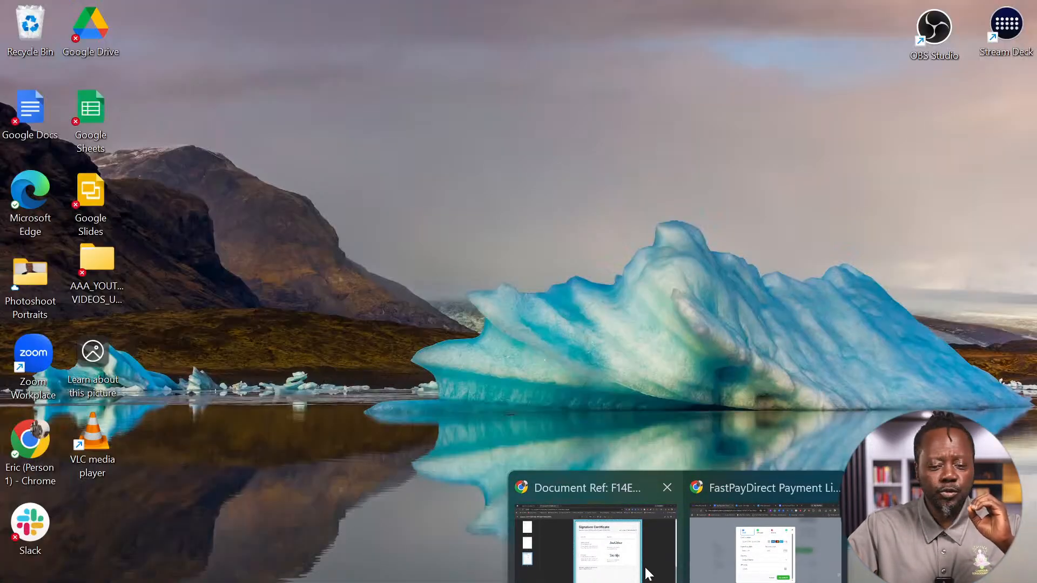
left_click(764, 545)
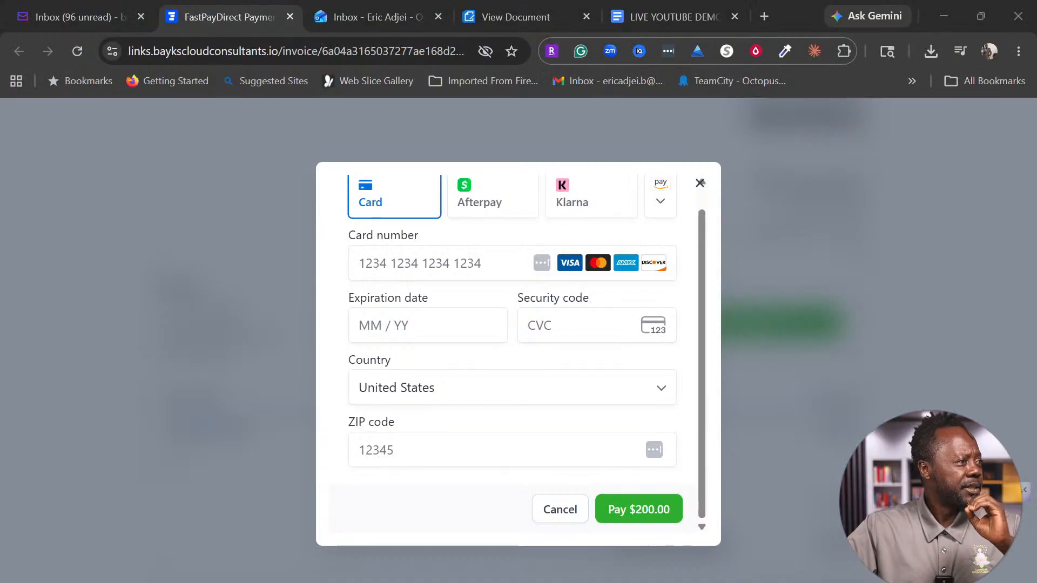
mouse_move(1, 367)
left_mouse_down()
mouse_move(988, 514)
mouse_move(559, 184)
left_mouse_up()
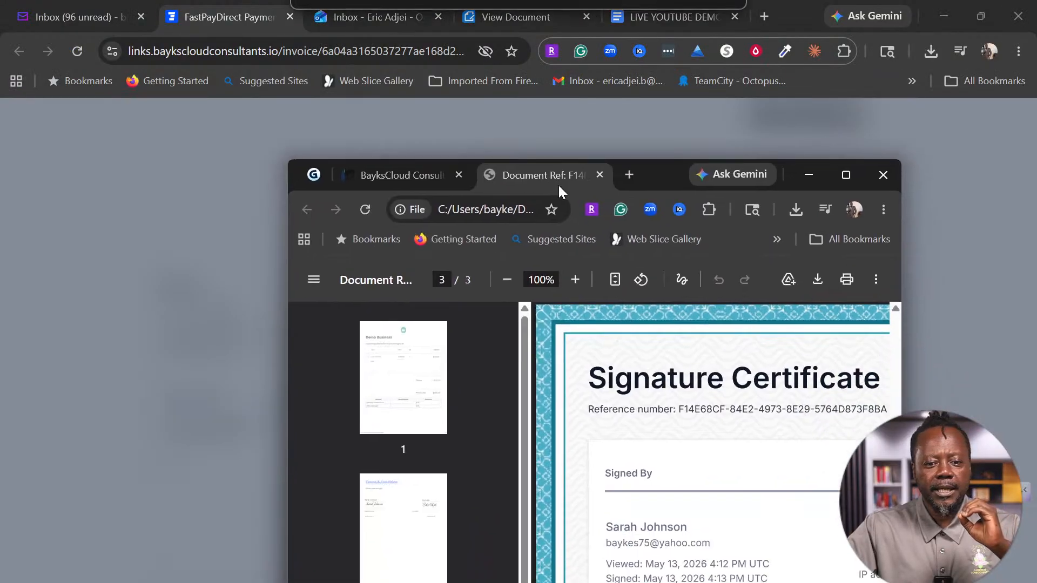
left_click(414, 172)
Step: Maximize GoHighLevel to show the Payment Agreement For Email Marketing as Completed, then go to Gamma
left_click(845, 176)
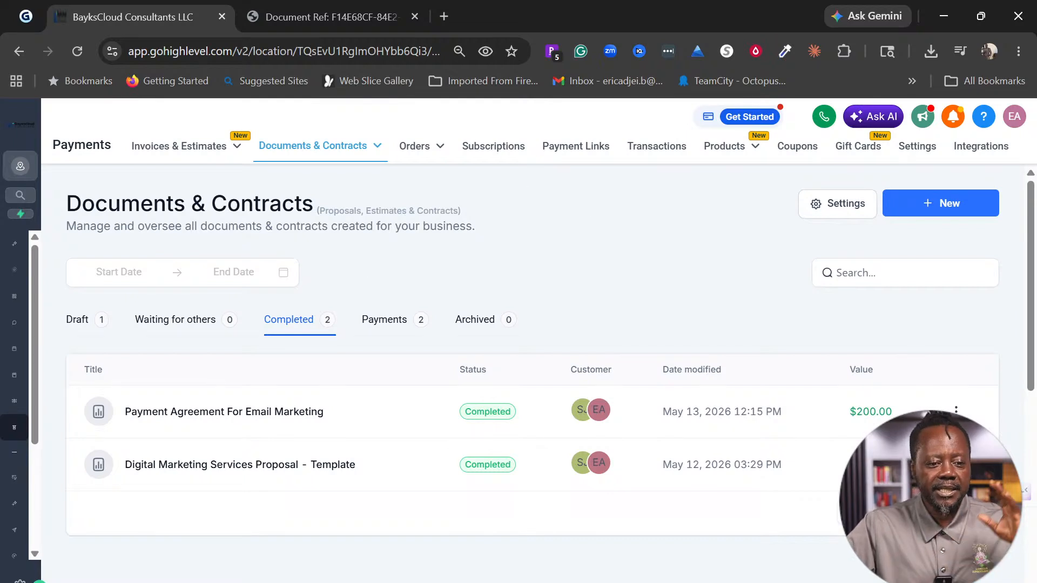
mouse_move(141, 161)
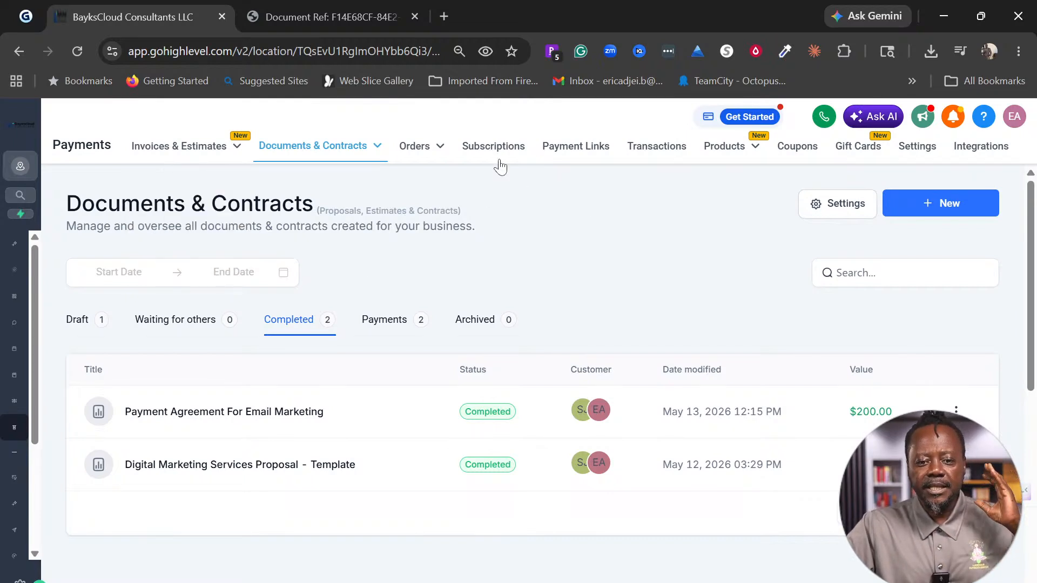
mouse_move(743, 162)
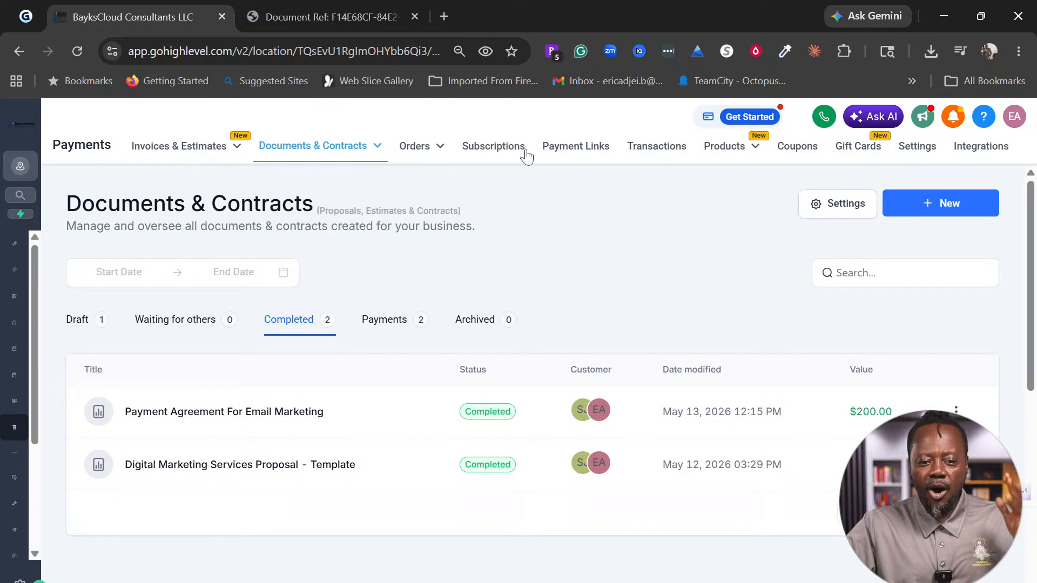
mouse_move(411, 156)
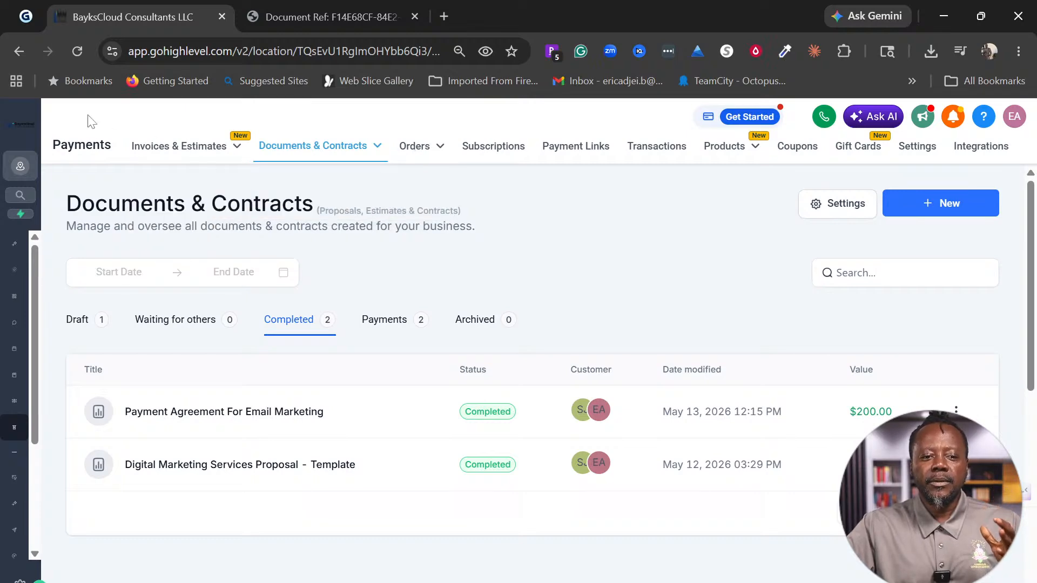
left_click(26, 17)
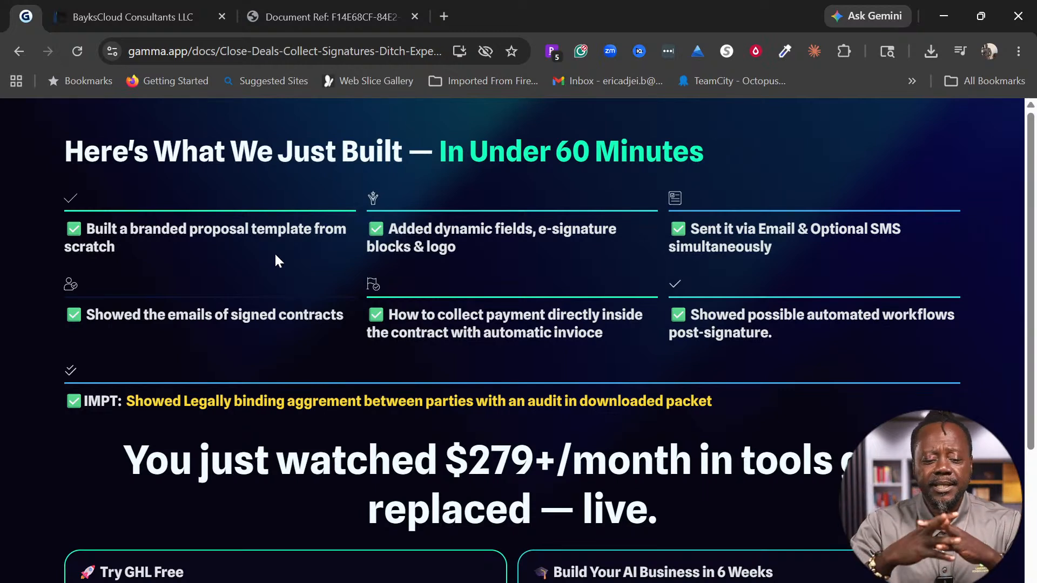
Step: Scroll the Gamma recap down to the '$279+/month in tools get replaced' summary
scroll(364, 237, "down", 3)
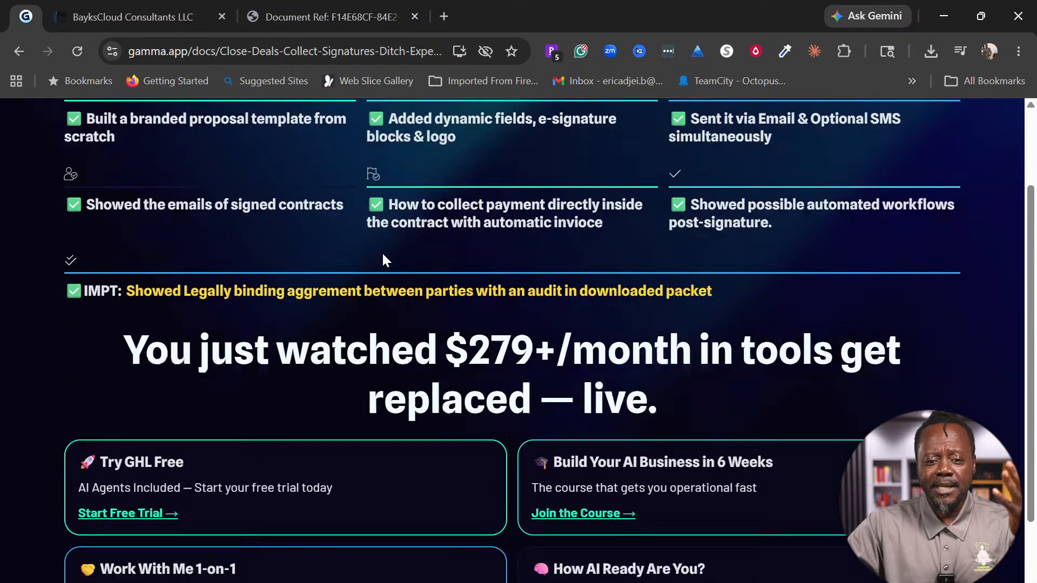